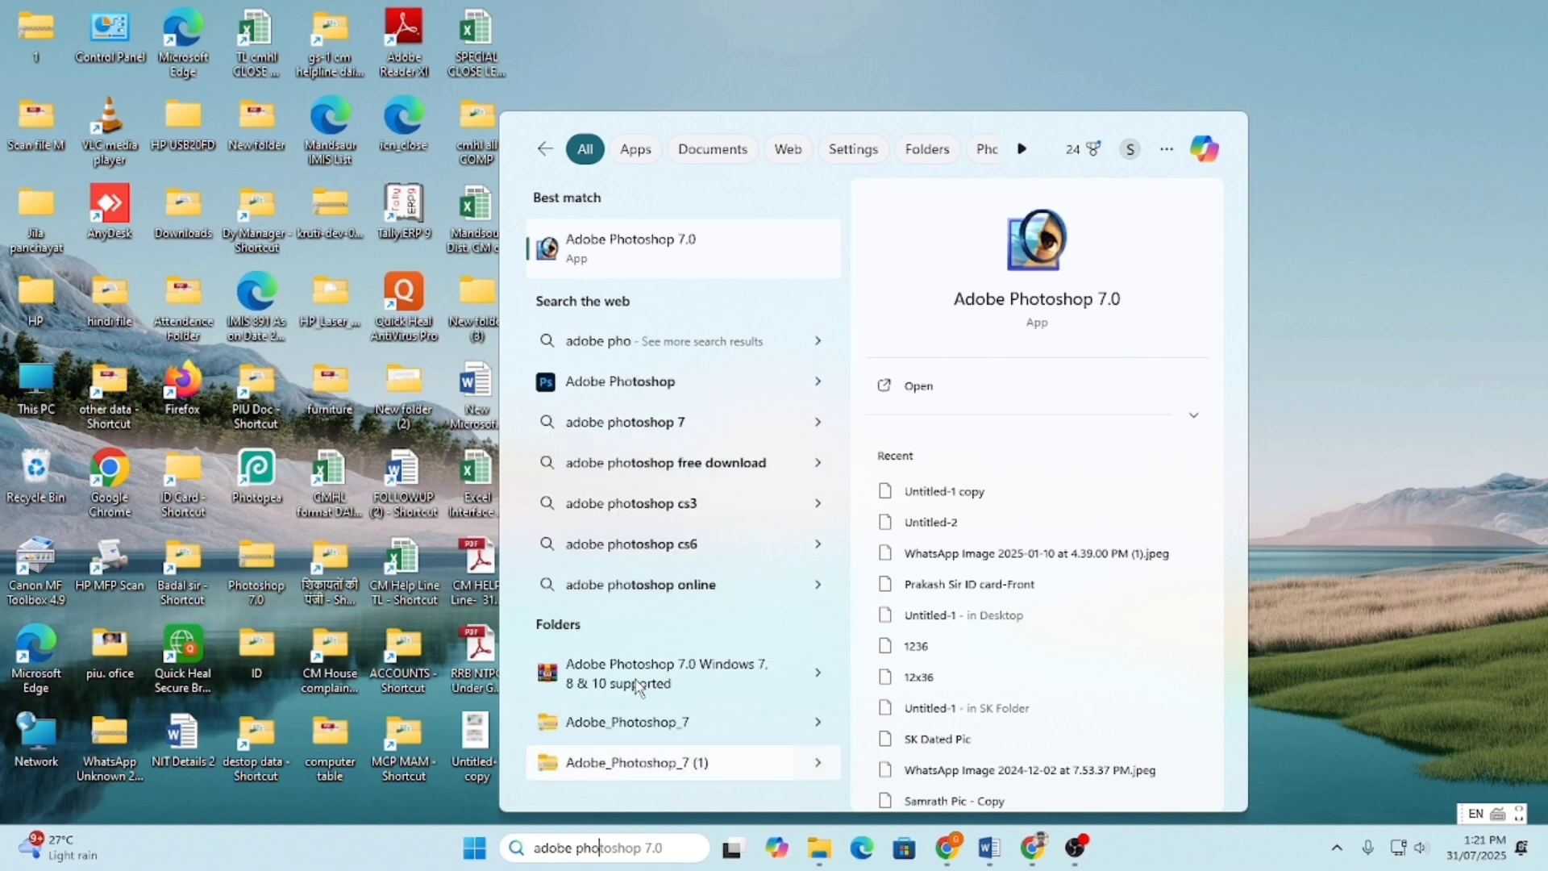
# - Launch Adobe Photoshop 7.0 as administrator from the Windows Search results
pyautogui.rightClick(626, 254)
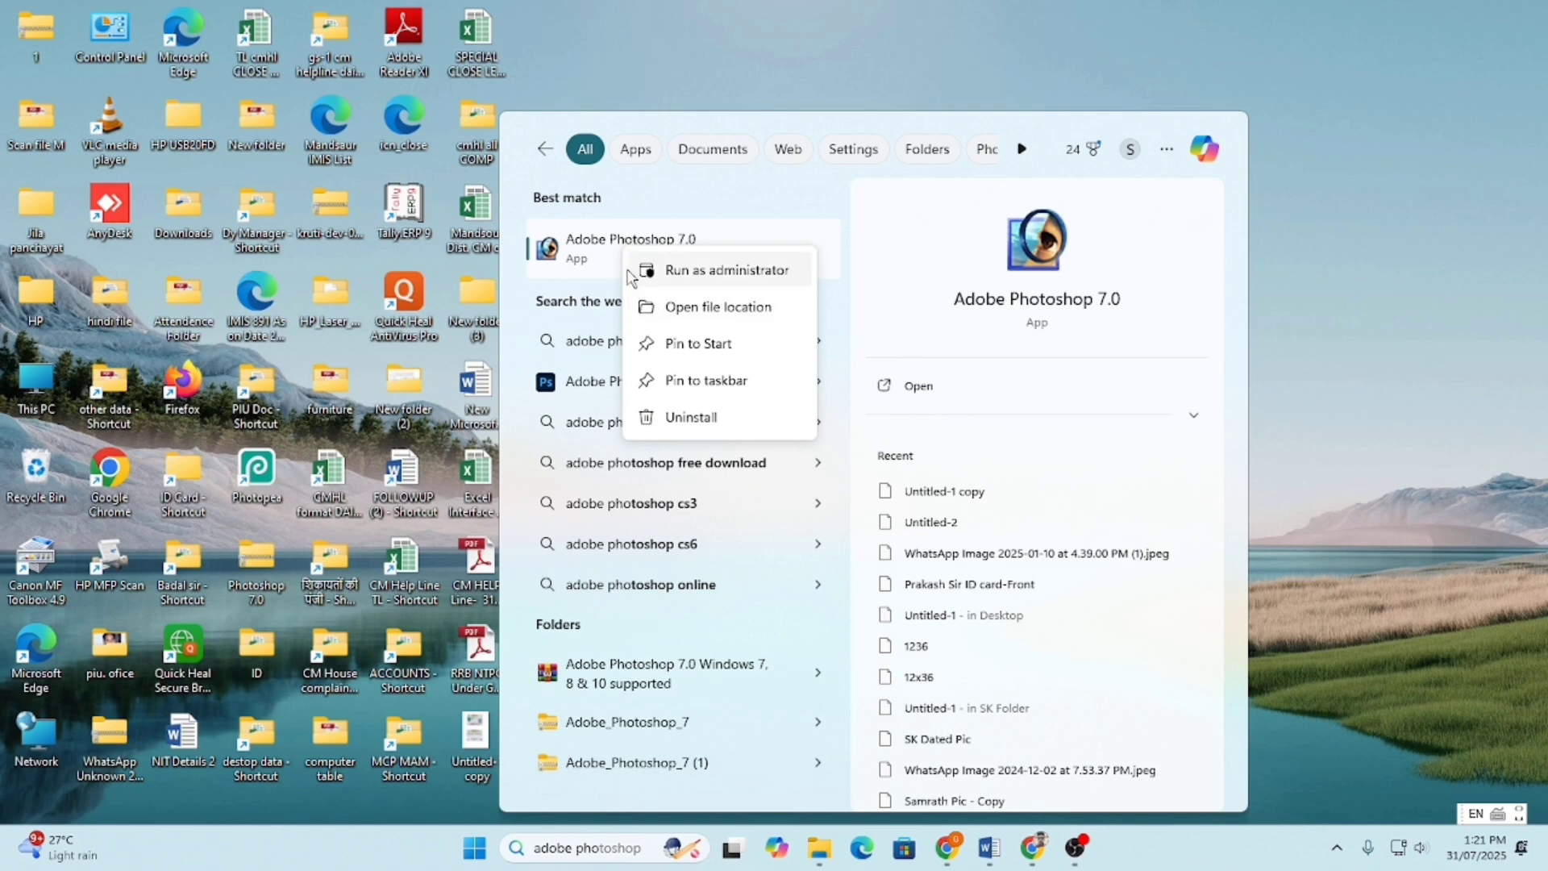
pyautogui.click(589, 255)
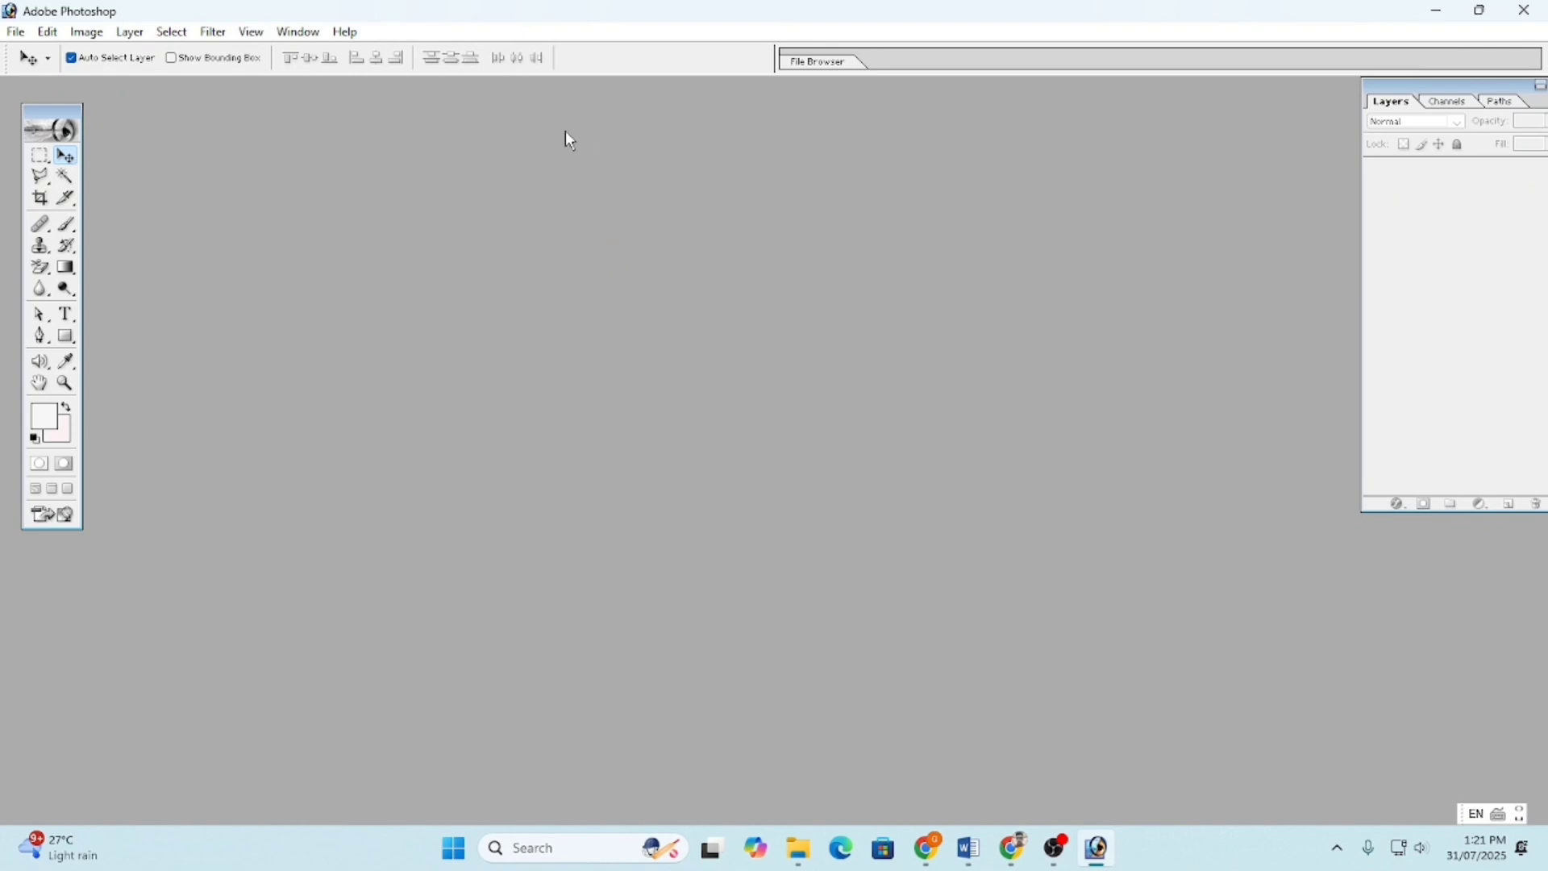
# - Start a new document using the A3 preset size (297 × 420 mm)
pyautogui.click(16, 32)
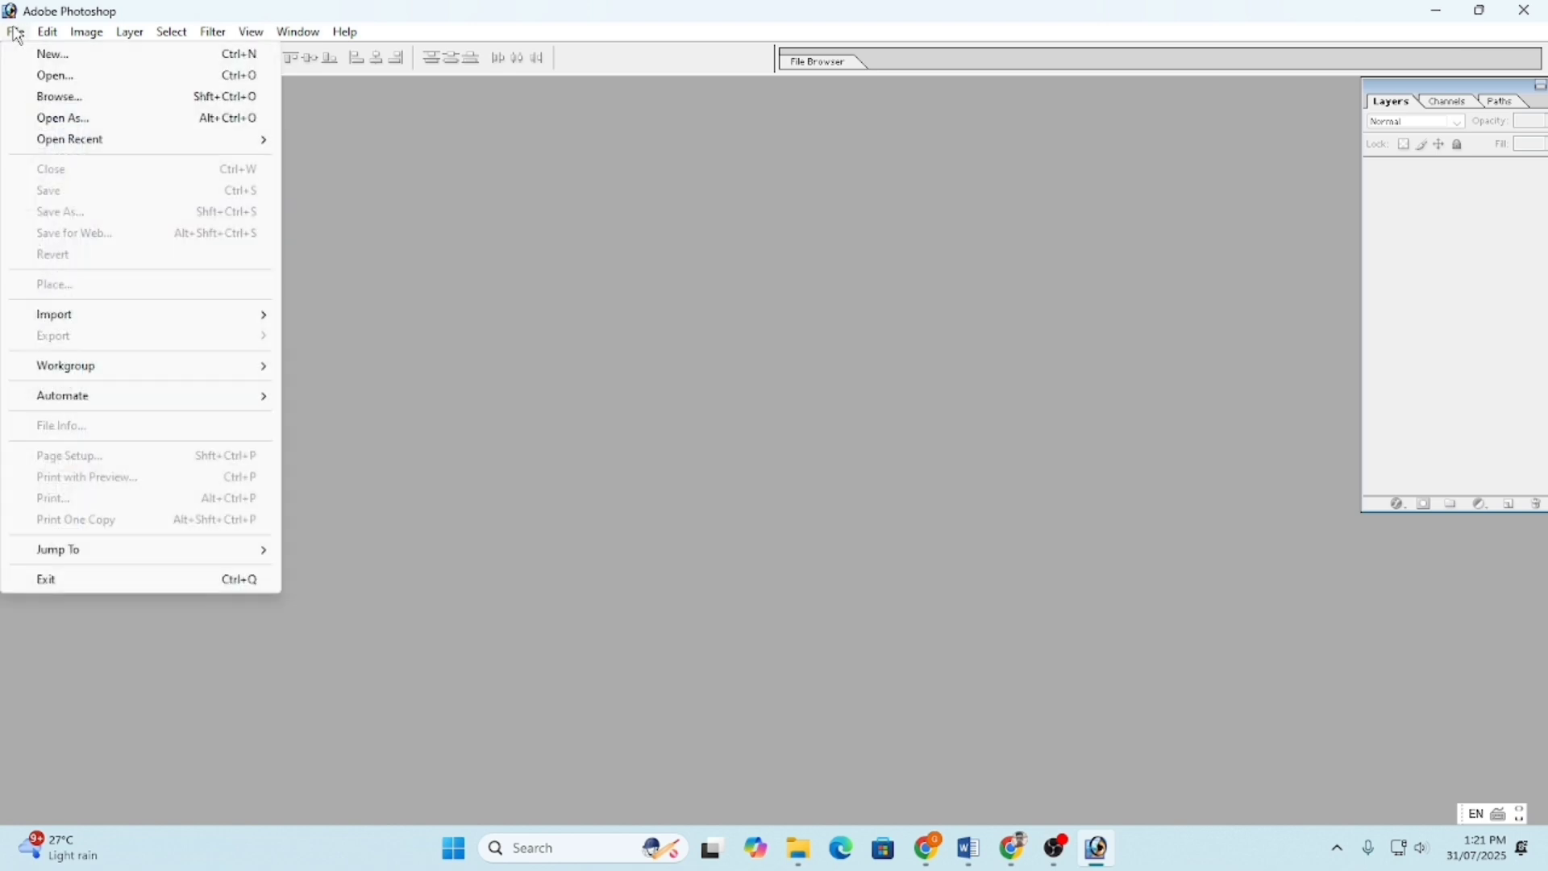
pyautogui.click(69, 64)
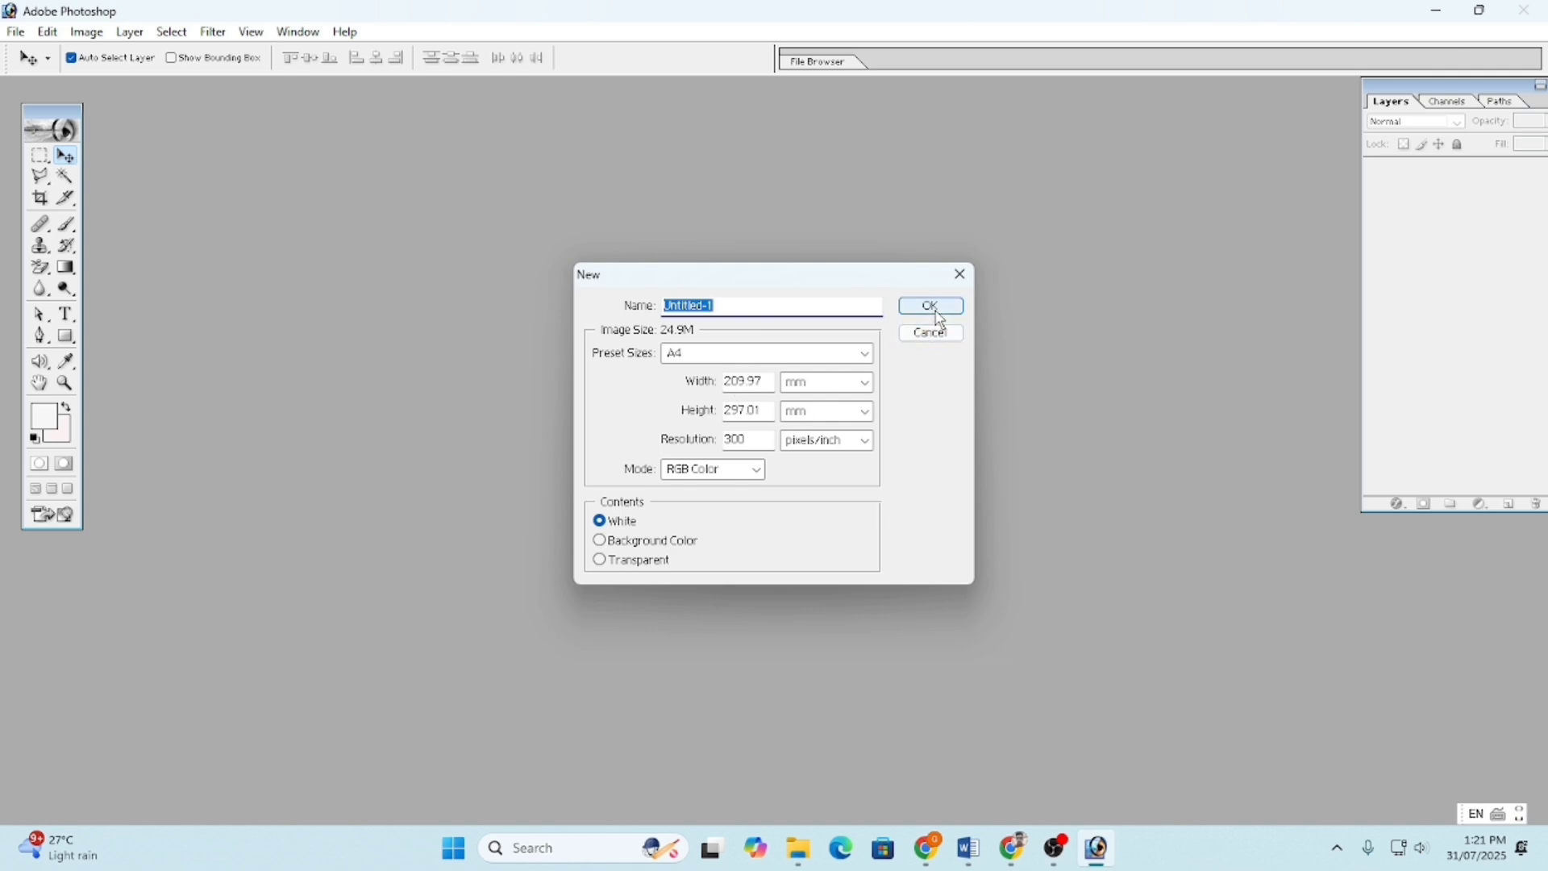
pyautogui.click(806, 356)
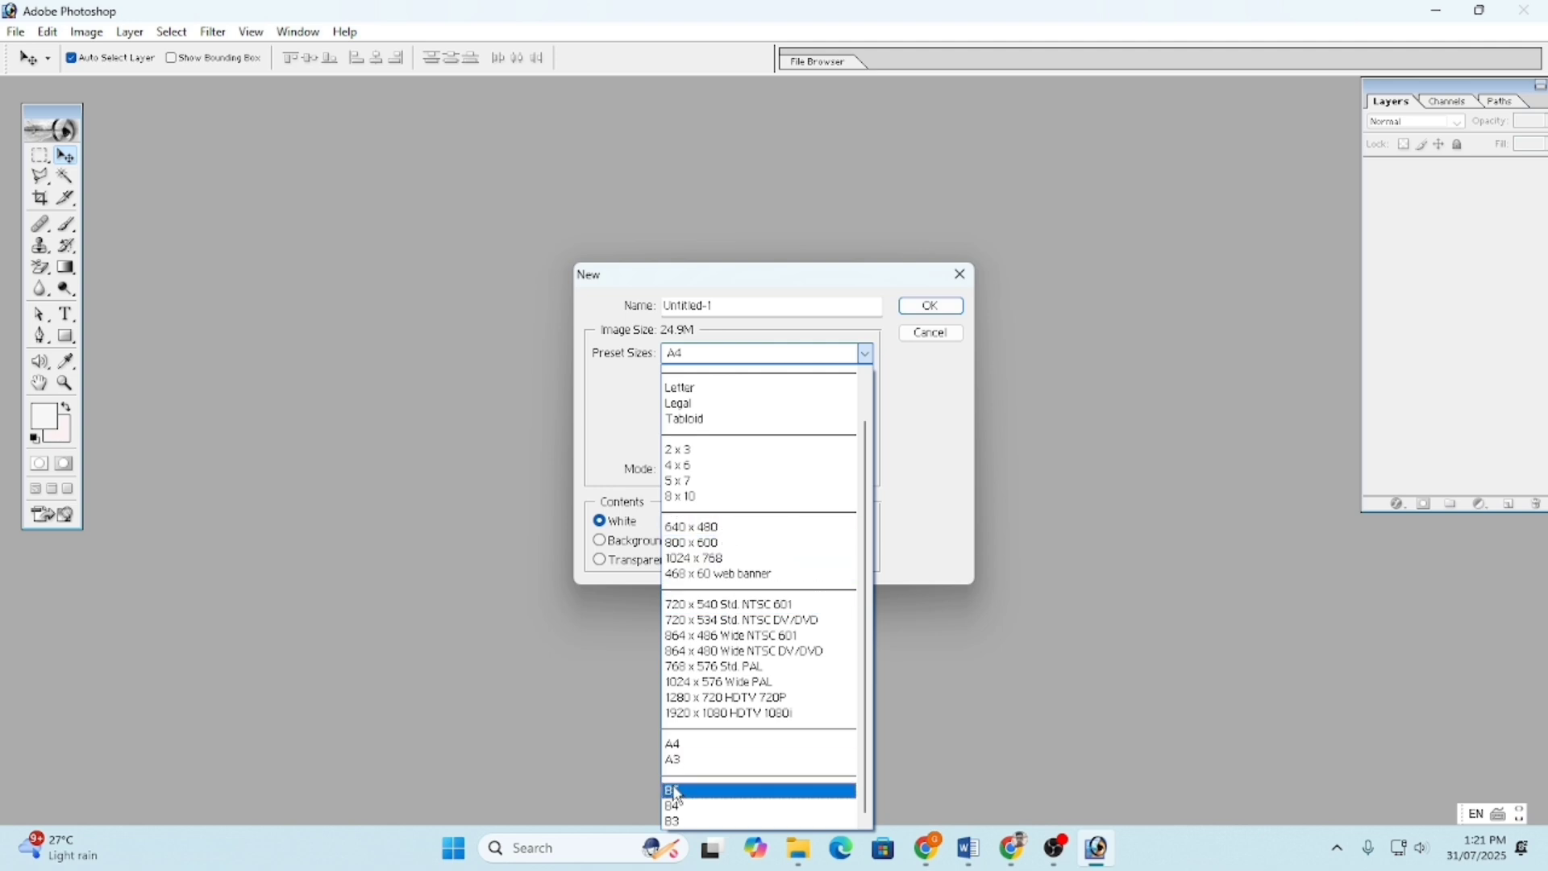
pyautogui.click(677, 759)
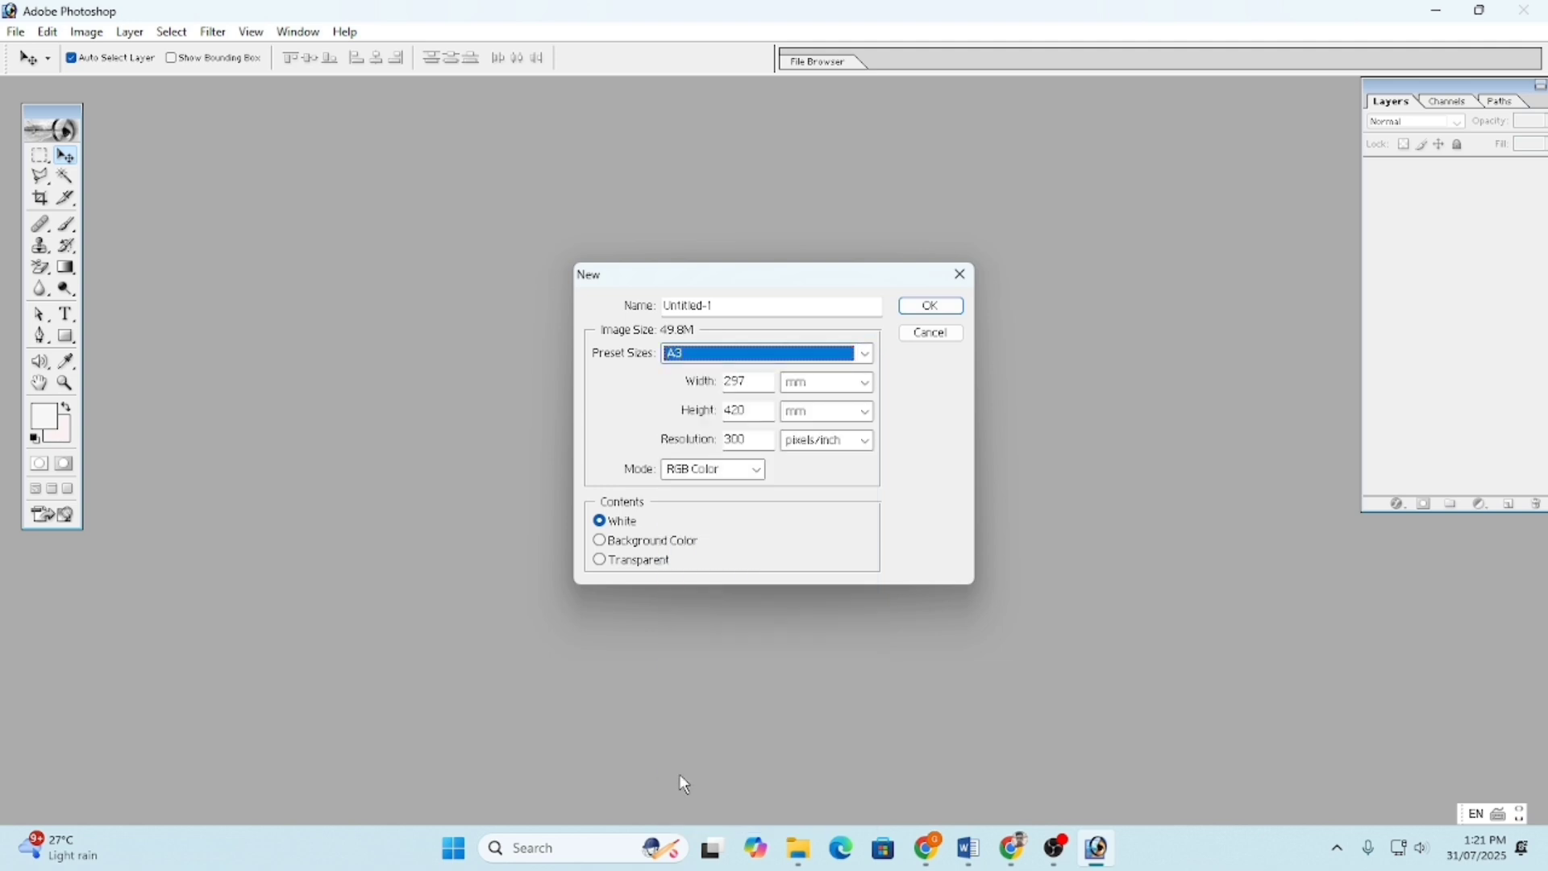
pyautogui.click(762, 357)
pyautogui.click(761, 353)
# - Keep 300 pixels/inch, RGB Color and White contents, create Untitled-1 and centre its window
pyautogui.doubleClick(755, 384)
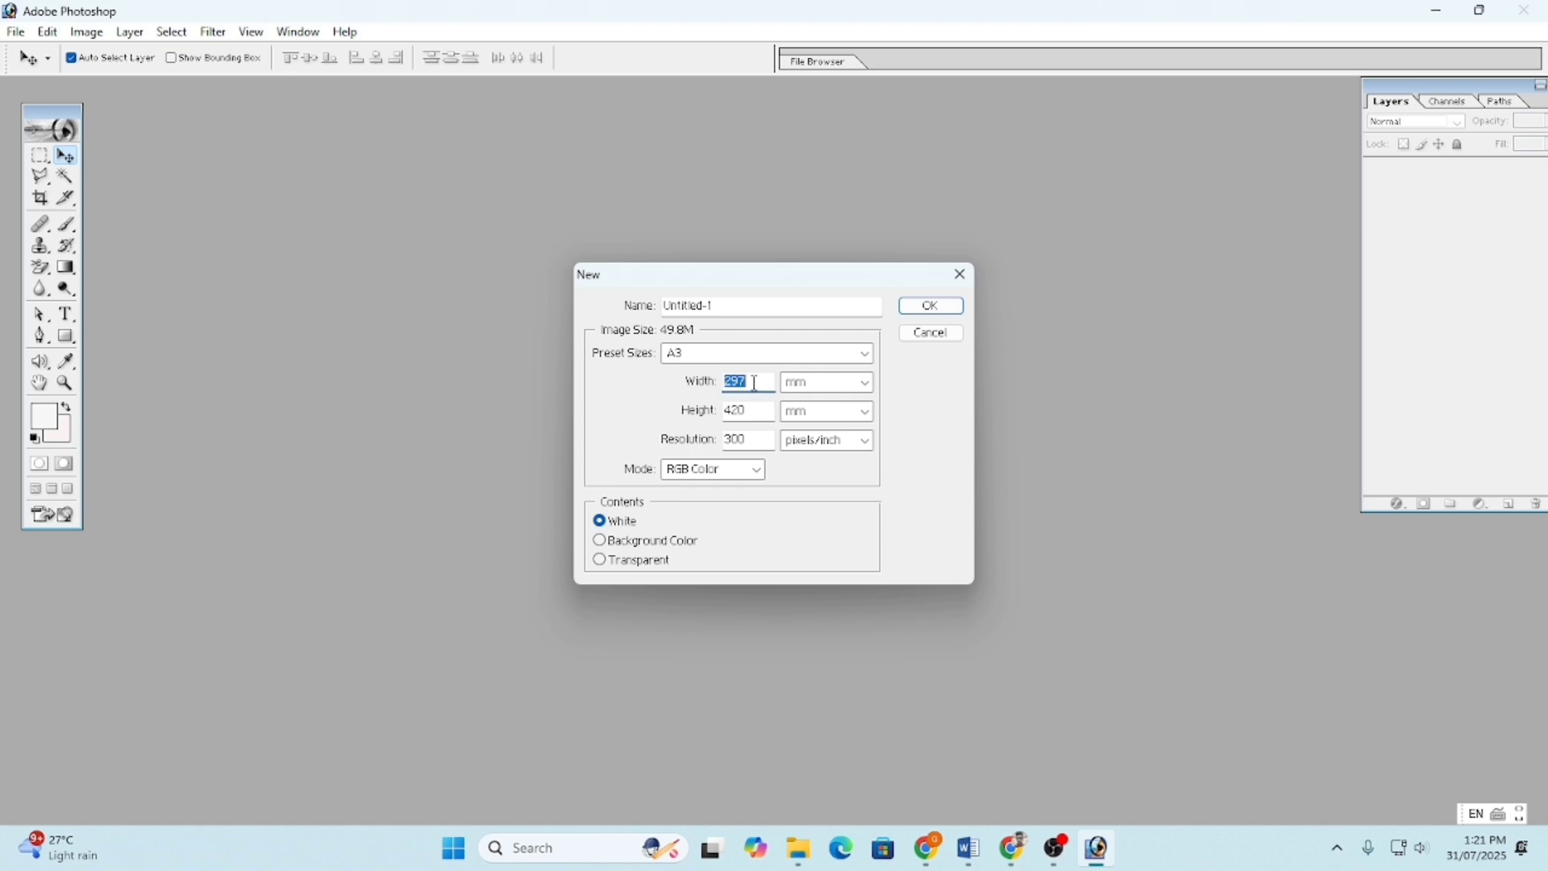
pyautogui.click(743, 411)
pyautogui.doubleClick(743, 439)
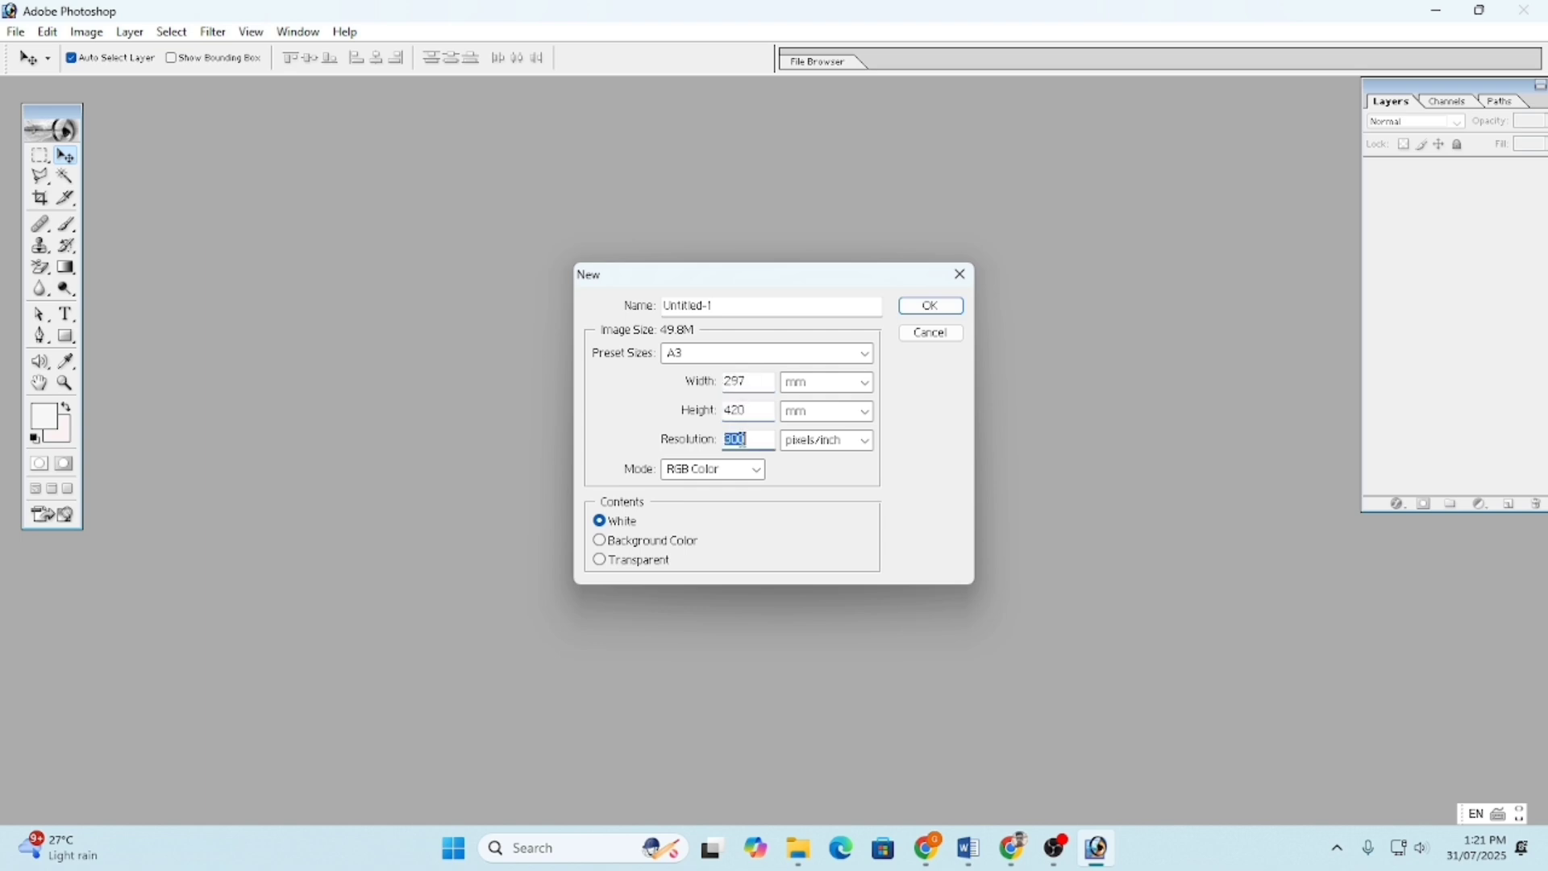
pyautogui.click(720, 472)
pyautogui.click(720, 475)
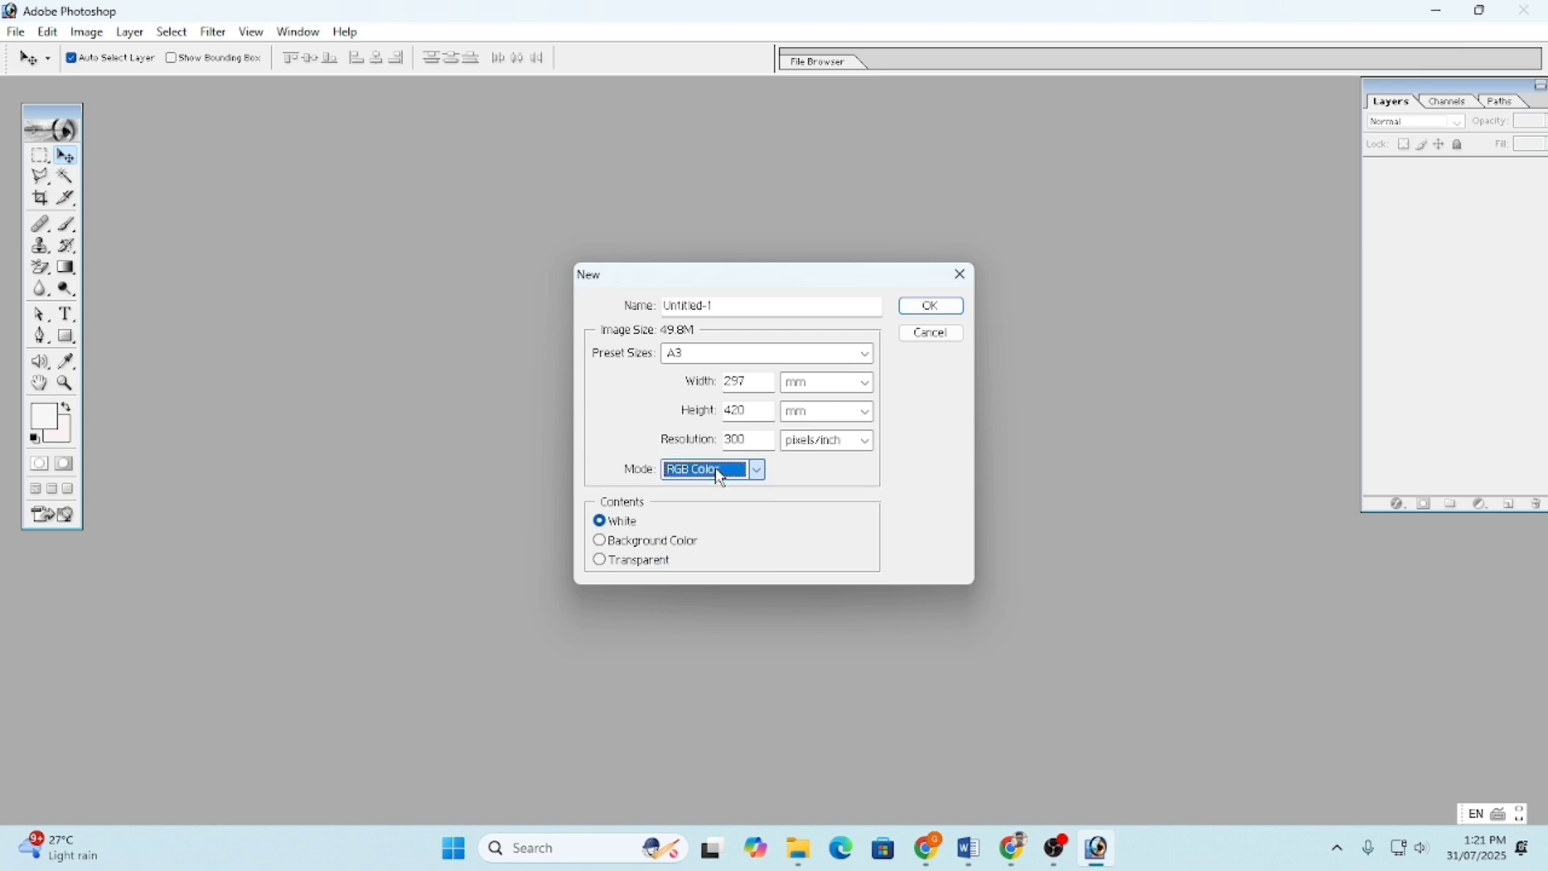
pyautogui.click(636, 542)
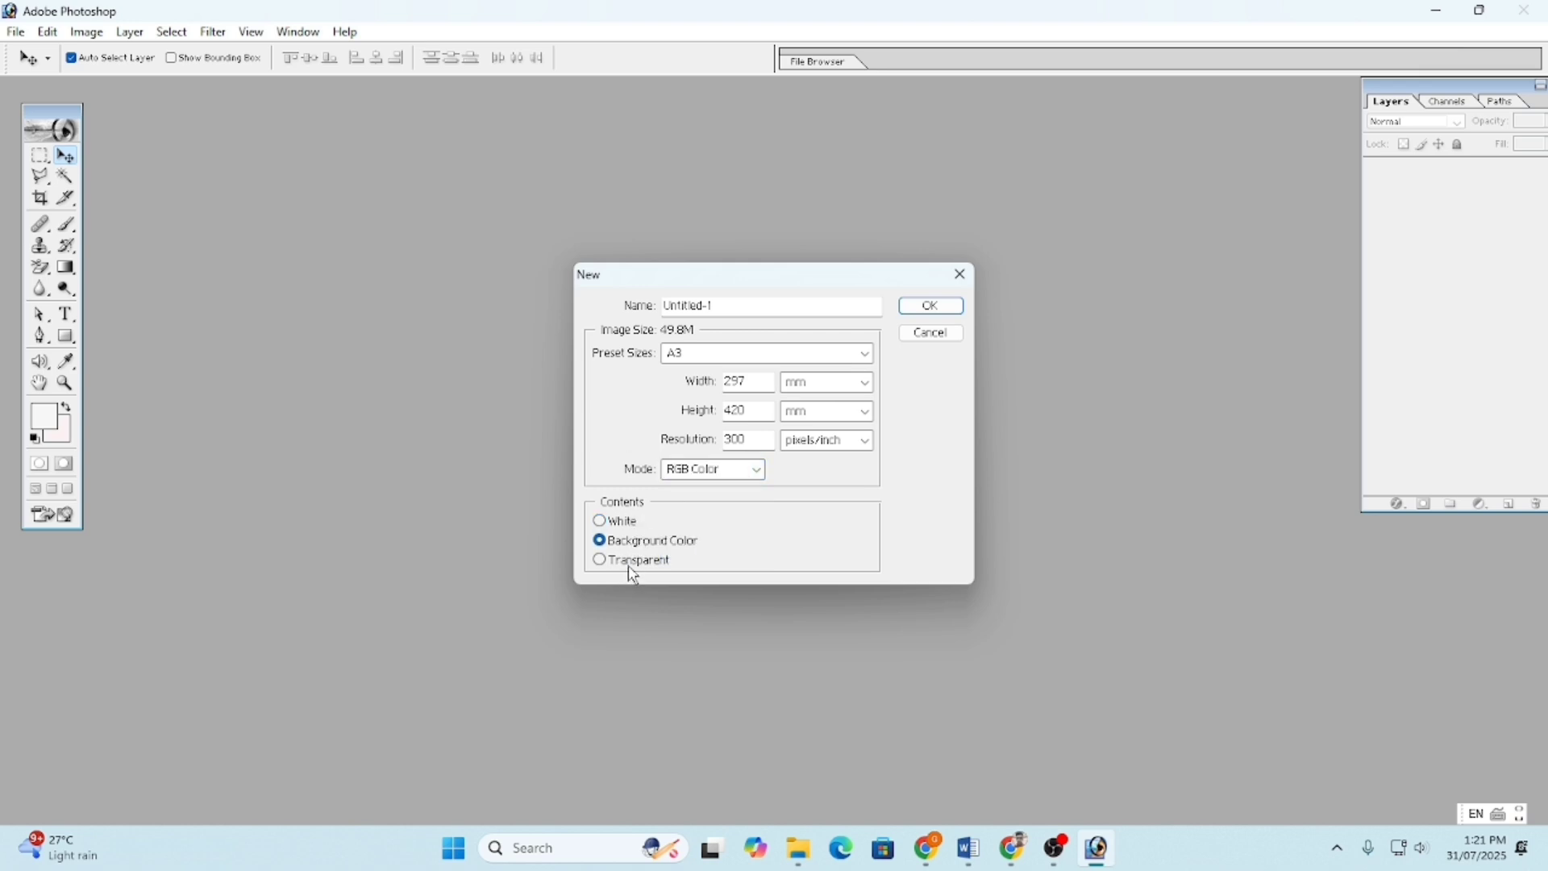
pyautogui.click(632, 563)
pyautogui.click(627, 522)
pyautogui.click(933, 312)
pyautogui.moveTo(306, 105); pyautogui.dragTo(763, 109)
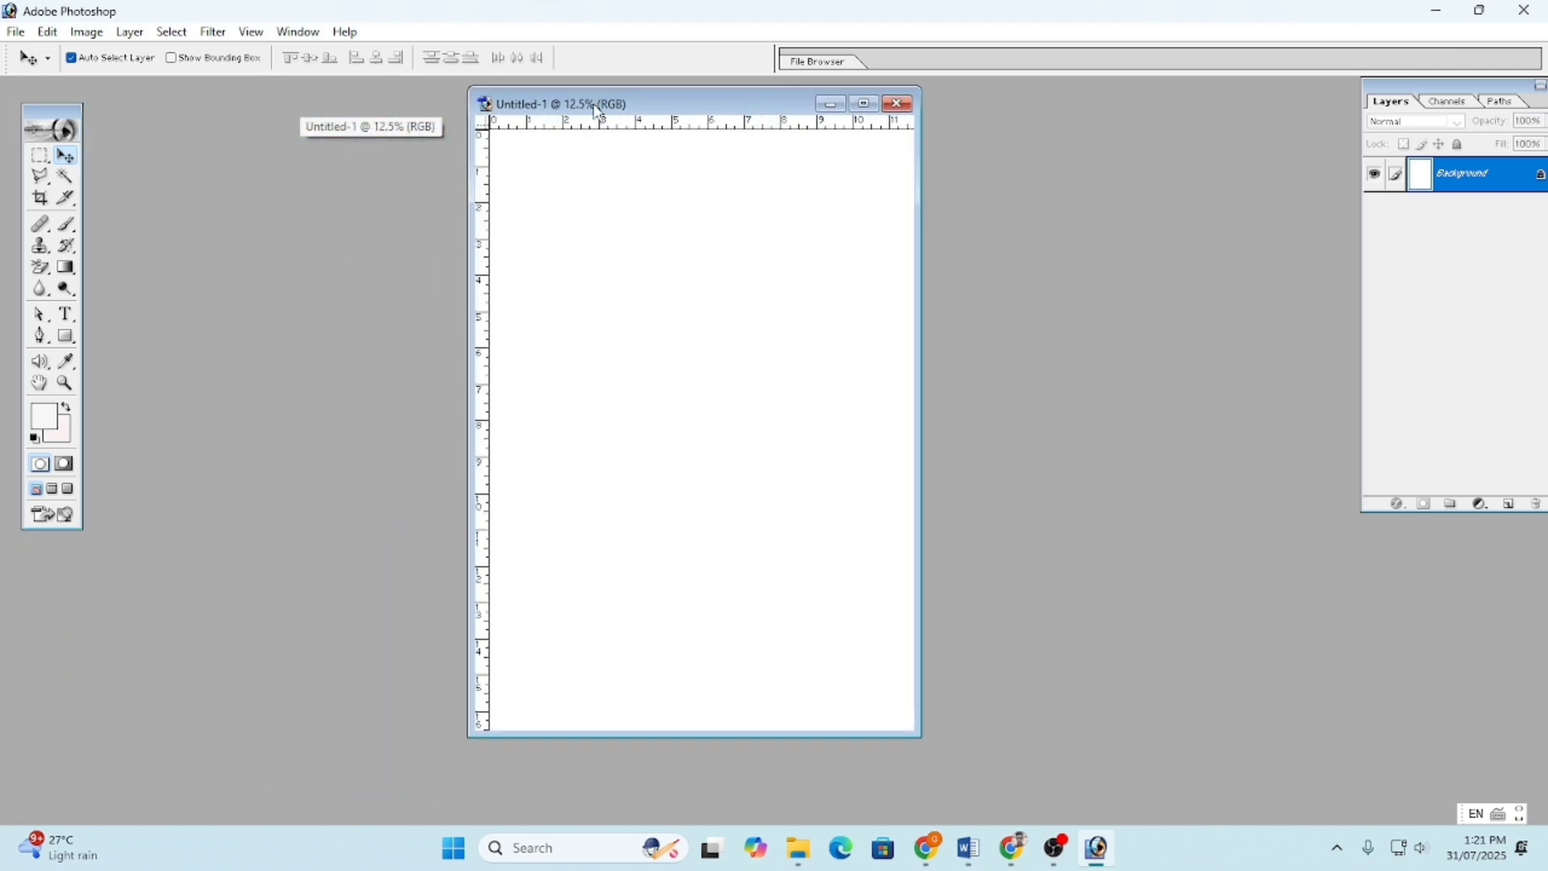
# - Open Screenshot (25).png from the Desktop
pyautogui.click(12, 32)
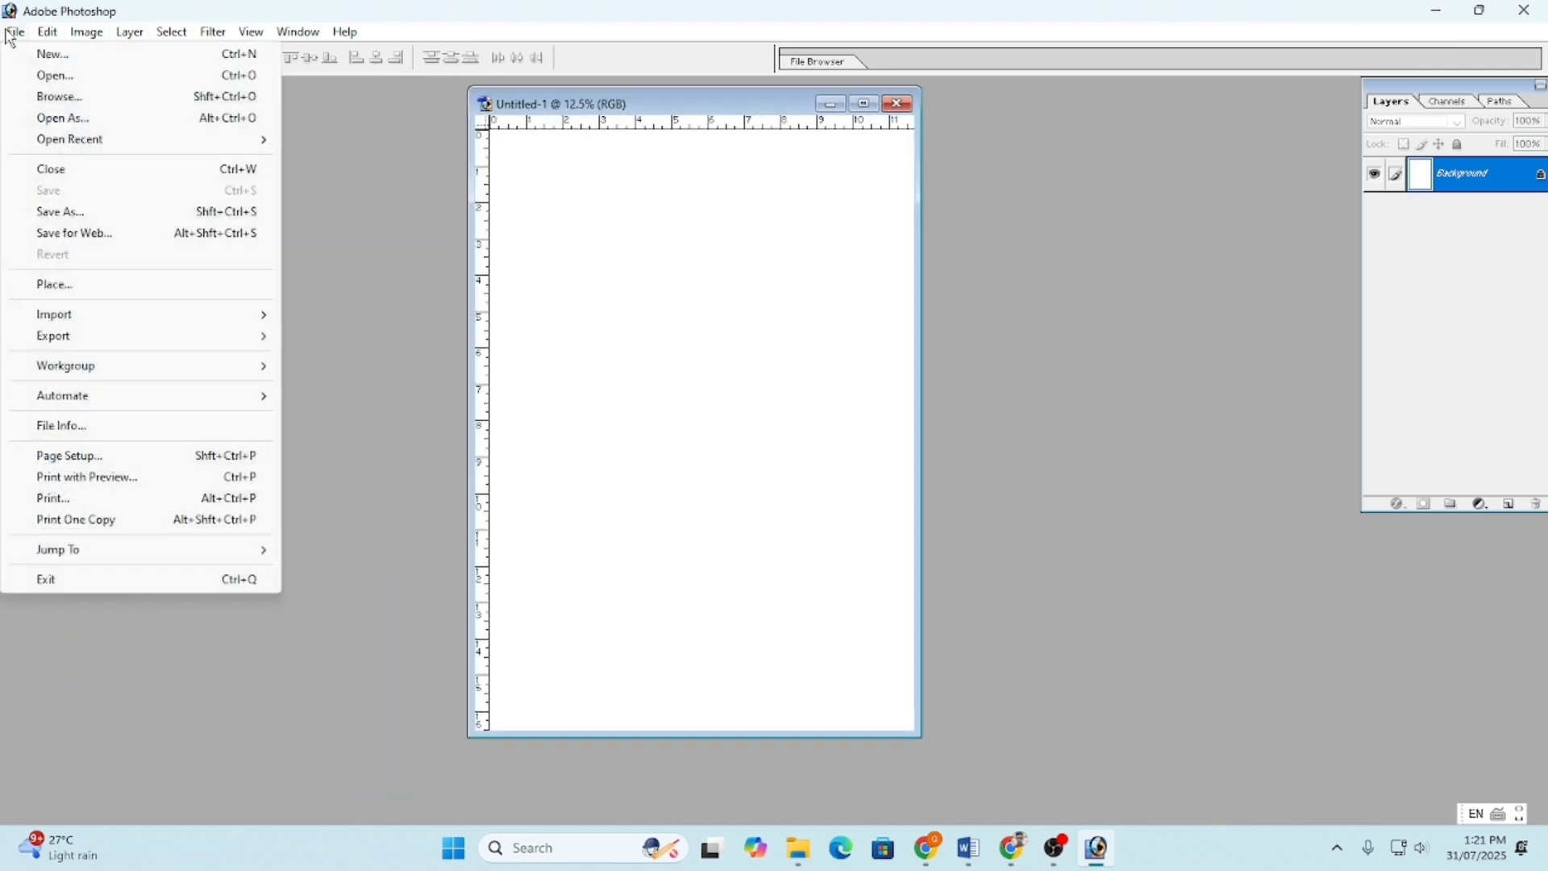
pyautogui.click(80, 77)
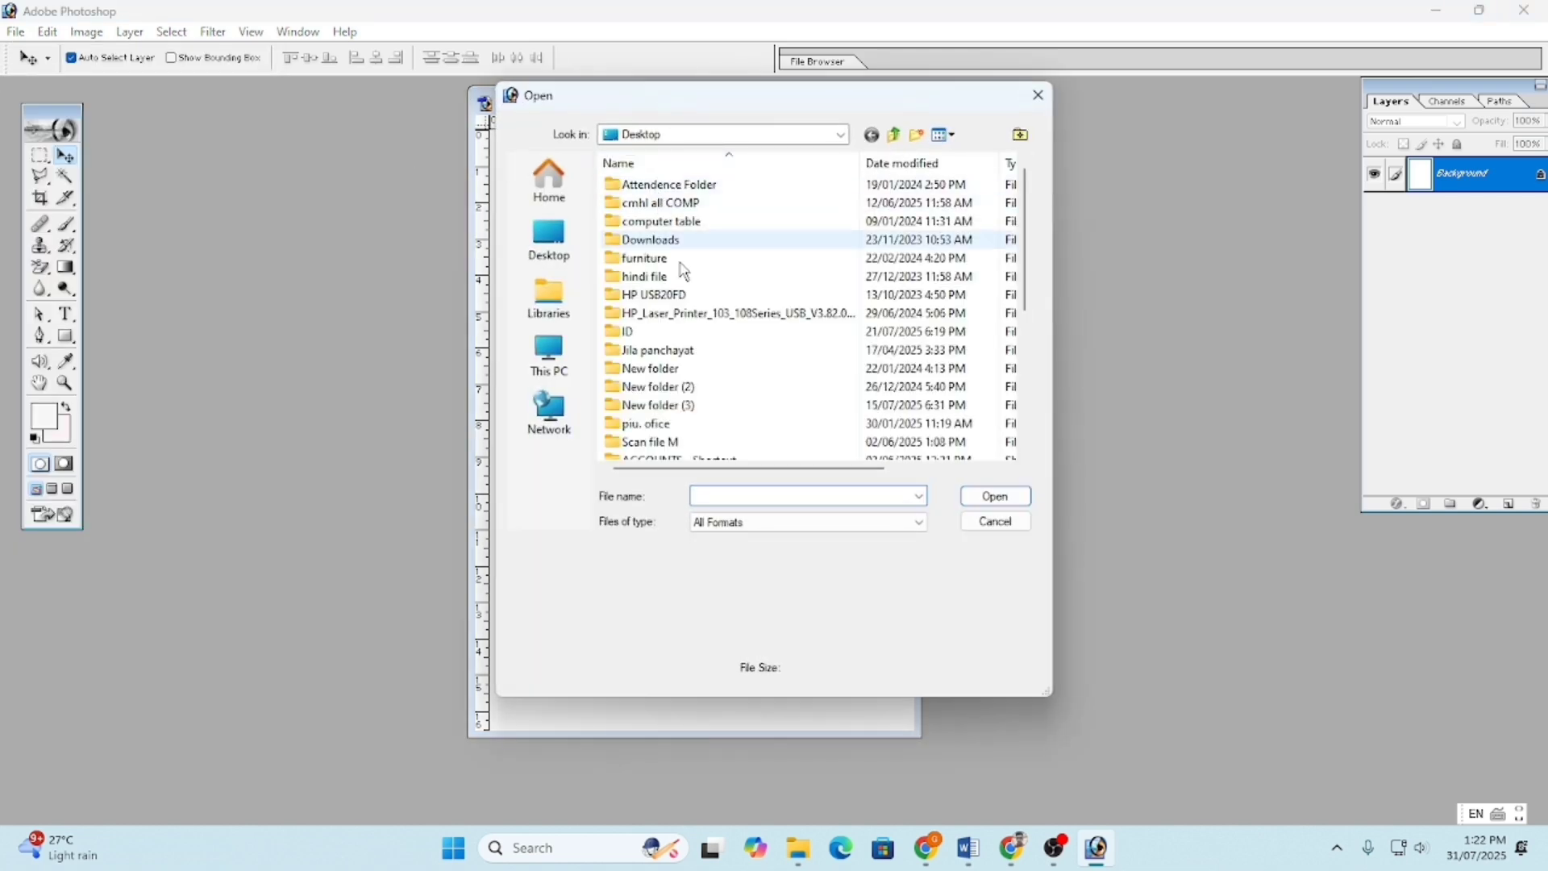
pyautogui.scroll(-3, 683, 268)
pyautogui.scroll(3, 683, 269)
pyautogui.click(562, 250)
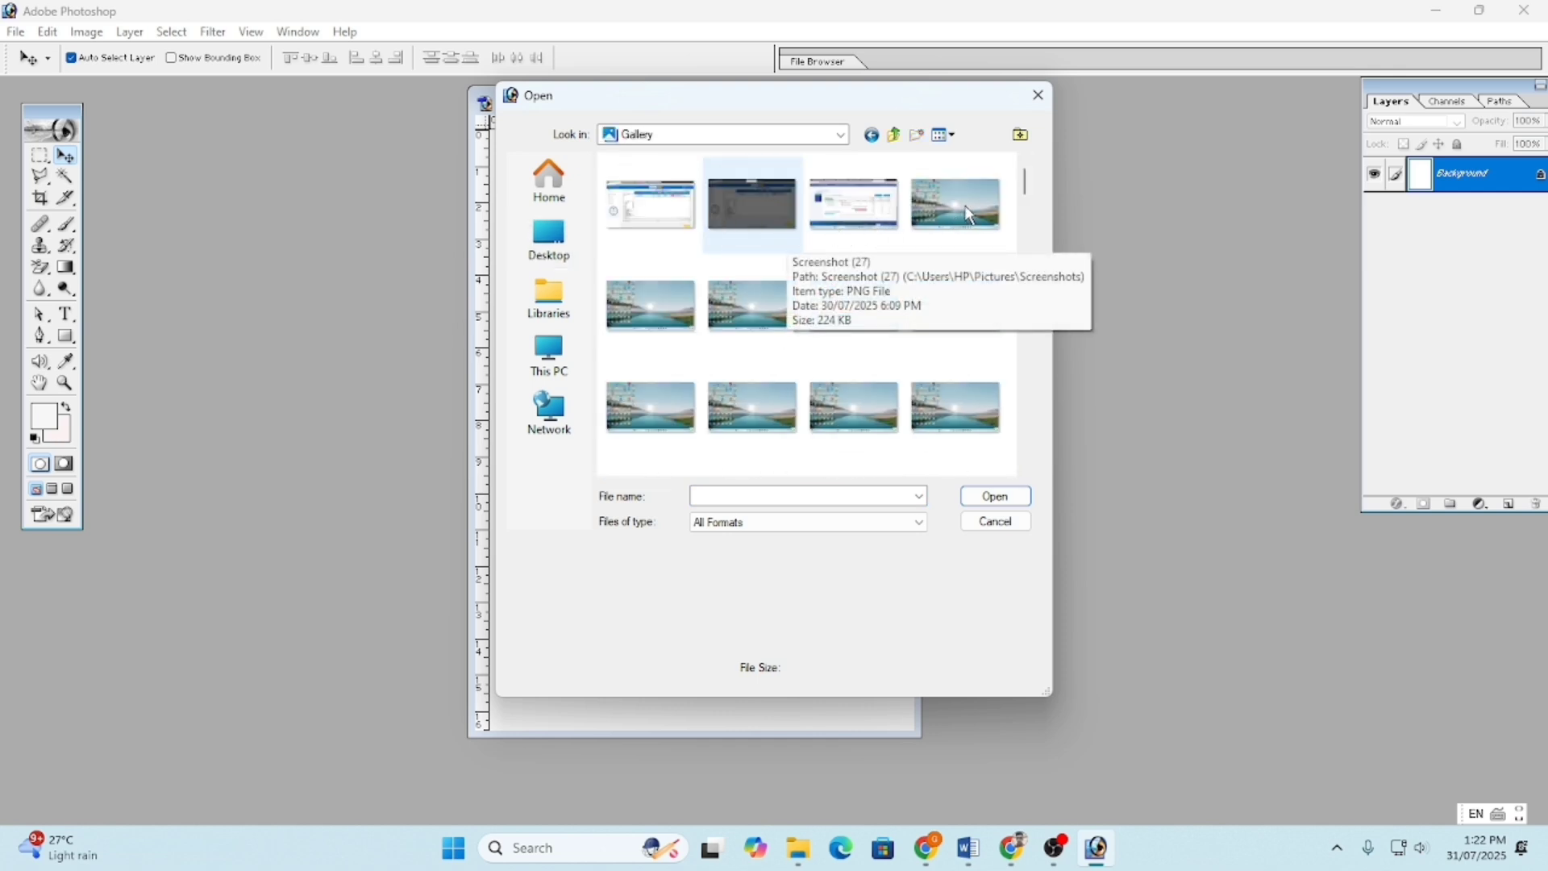
pyautogui.click(970, 215)
pyautogui.click(996, 496)
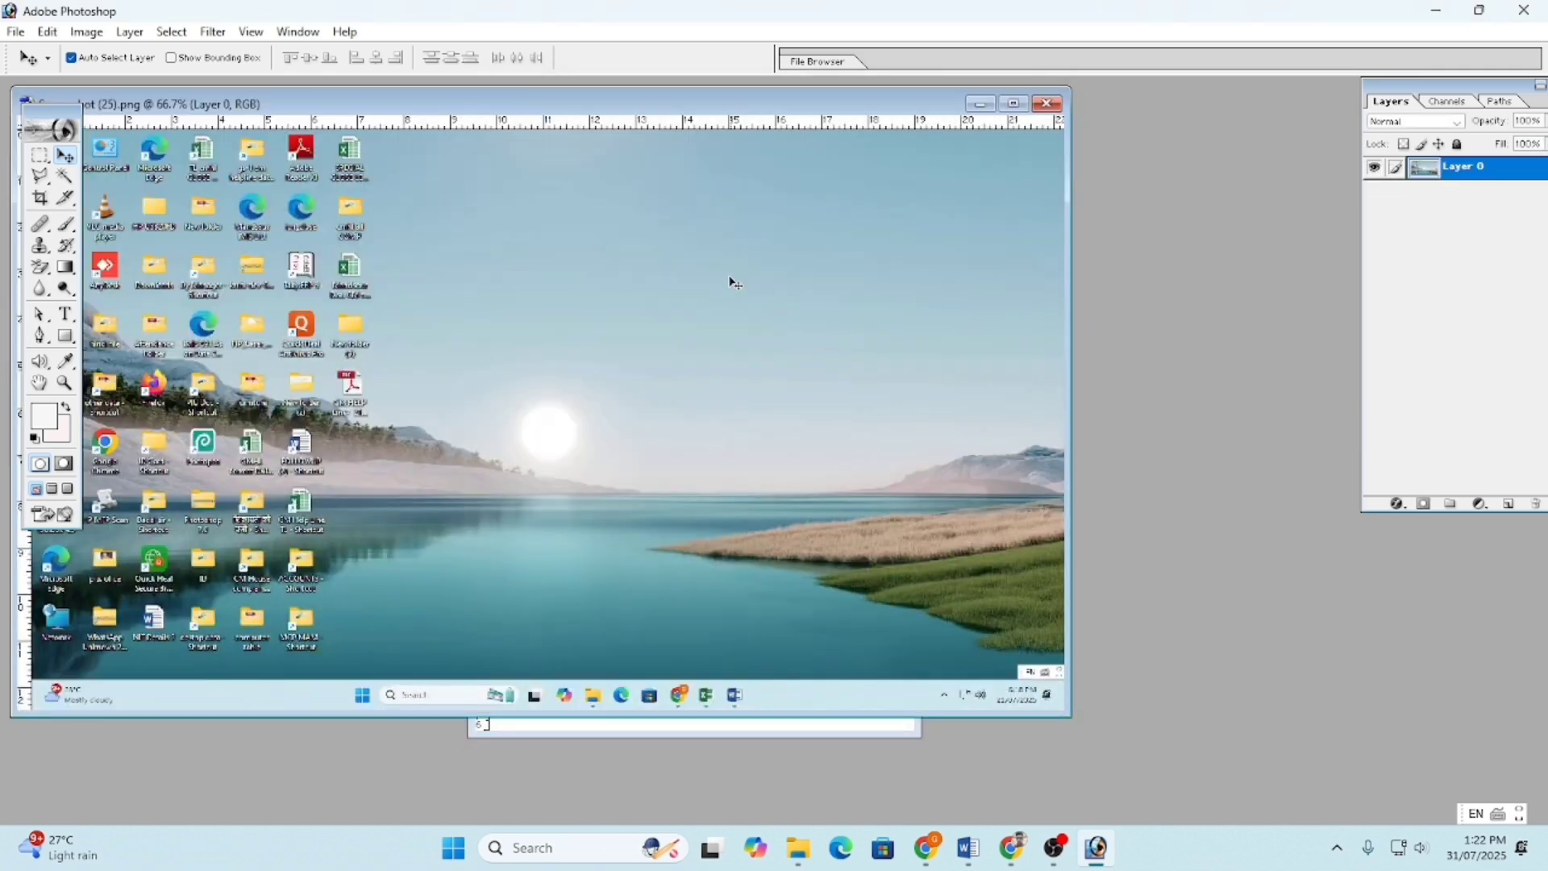
# - Drag the screenshot into Untitled-1 as Layer 1, close the original, and nudge it lower
pyautogui.moveTo(887, 104); pyautogui.dragTo(1411, 244)
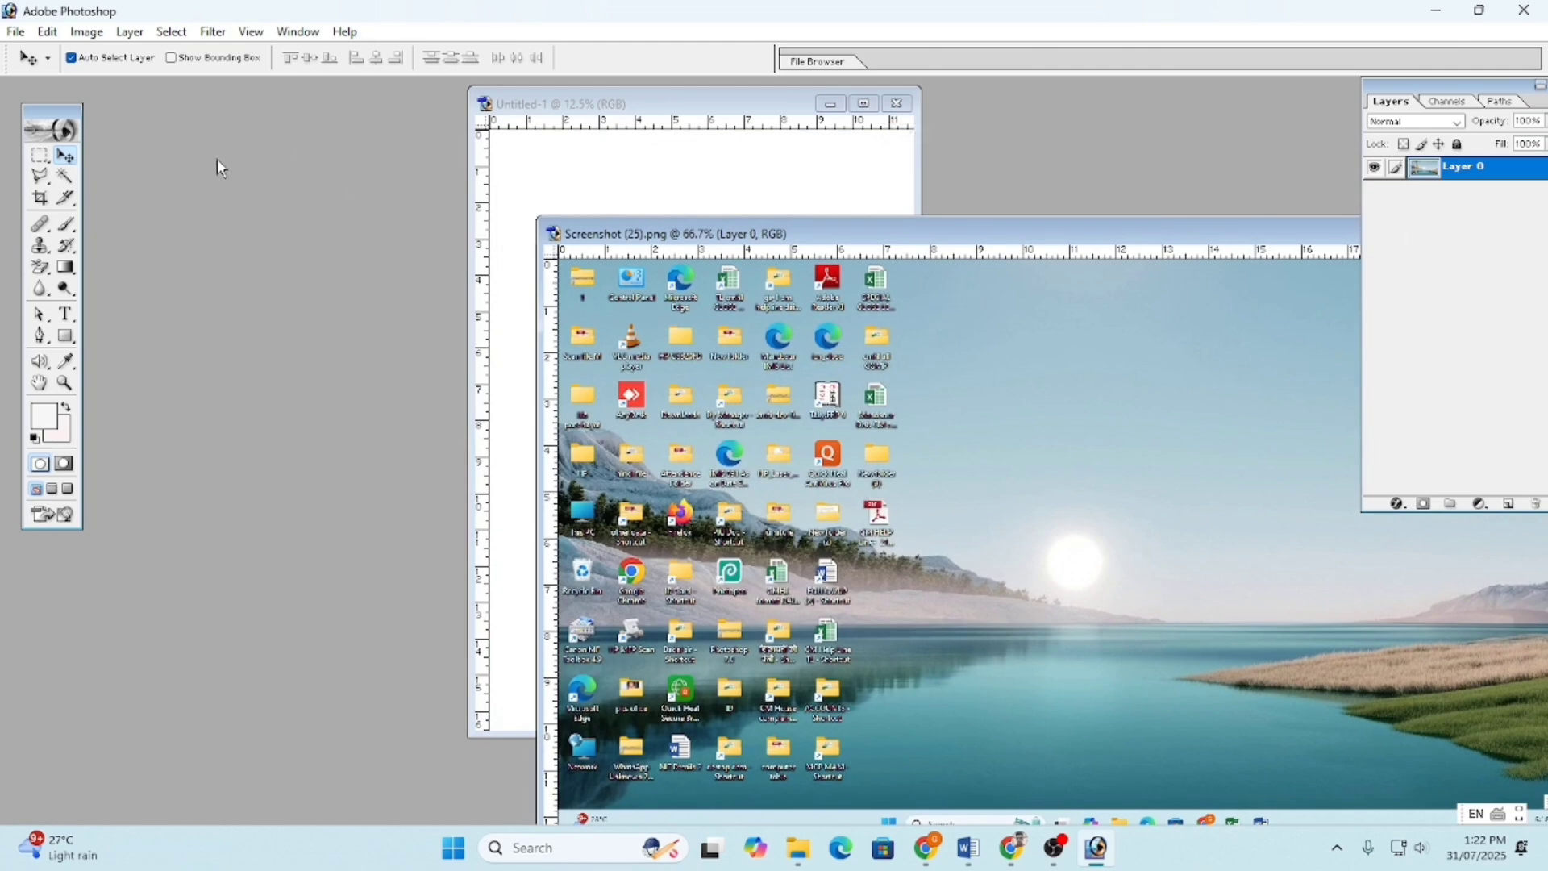
pyautogui.click(66, 156)
pyautogui.moveTo(1046, 413); pyautogui.dragTo(676, 164)
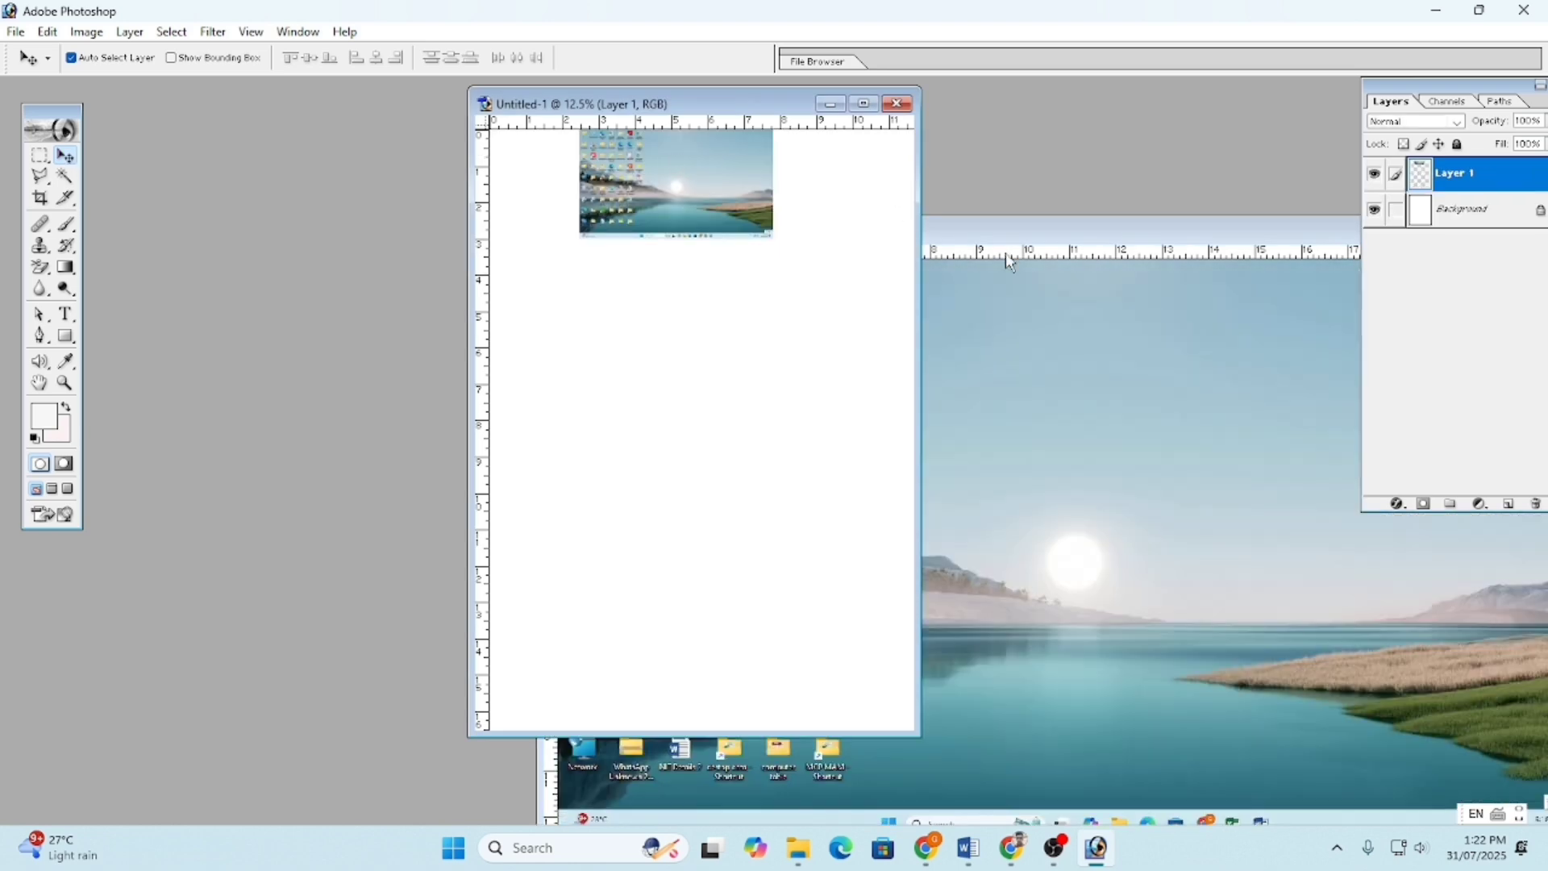
pyautogui.click(1263, 236)
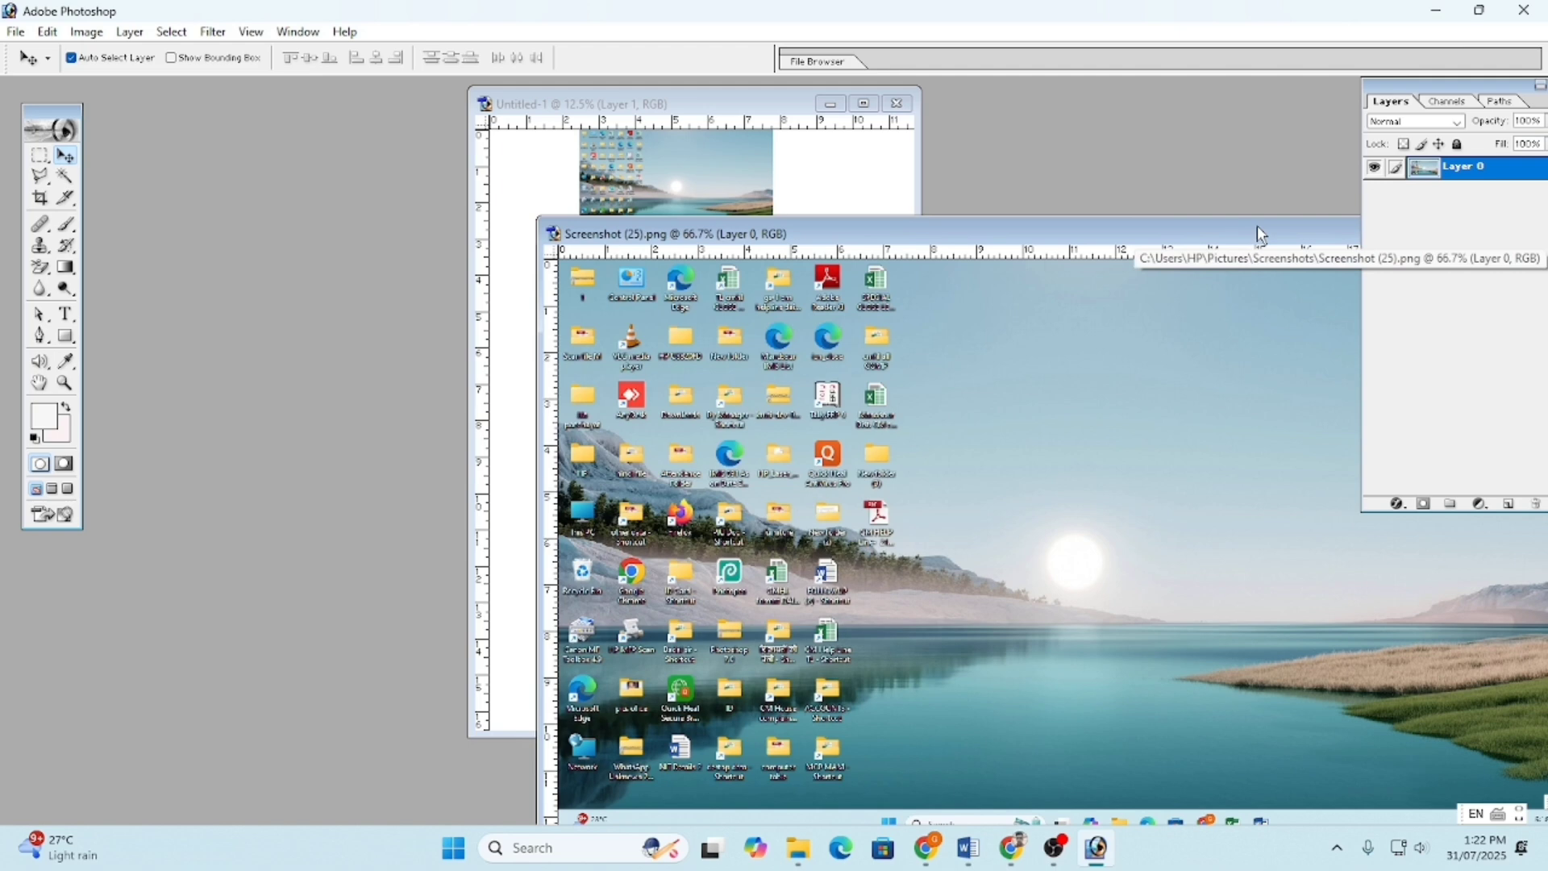
pyautogui.moveTo(1261, 234); pyautogui.dragTo(876, 146)
pyautogui.click(1187, 145)
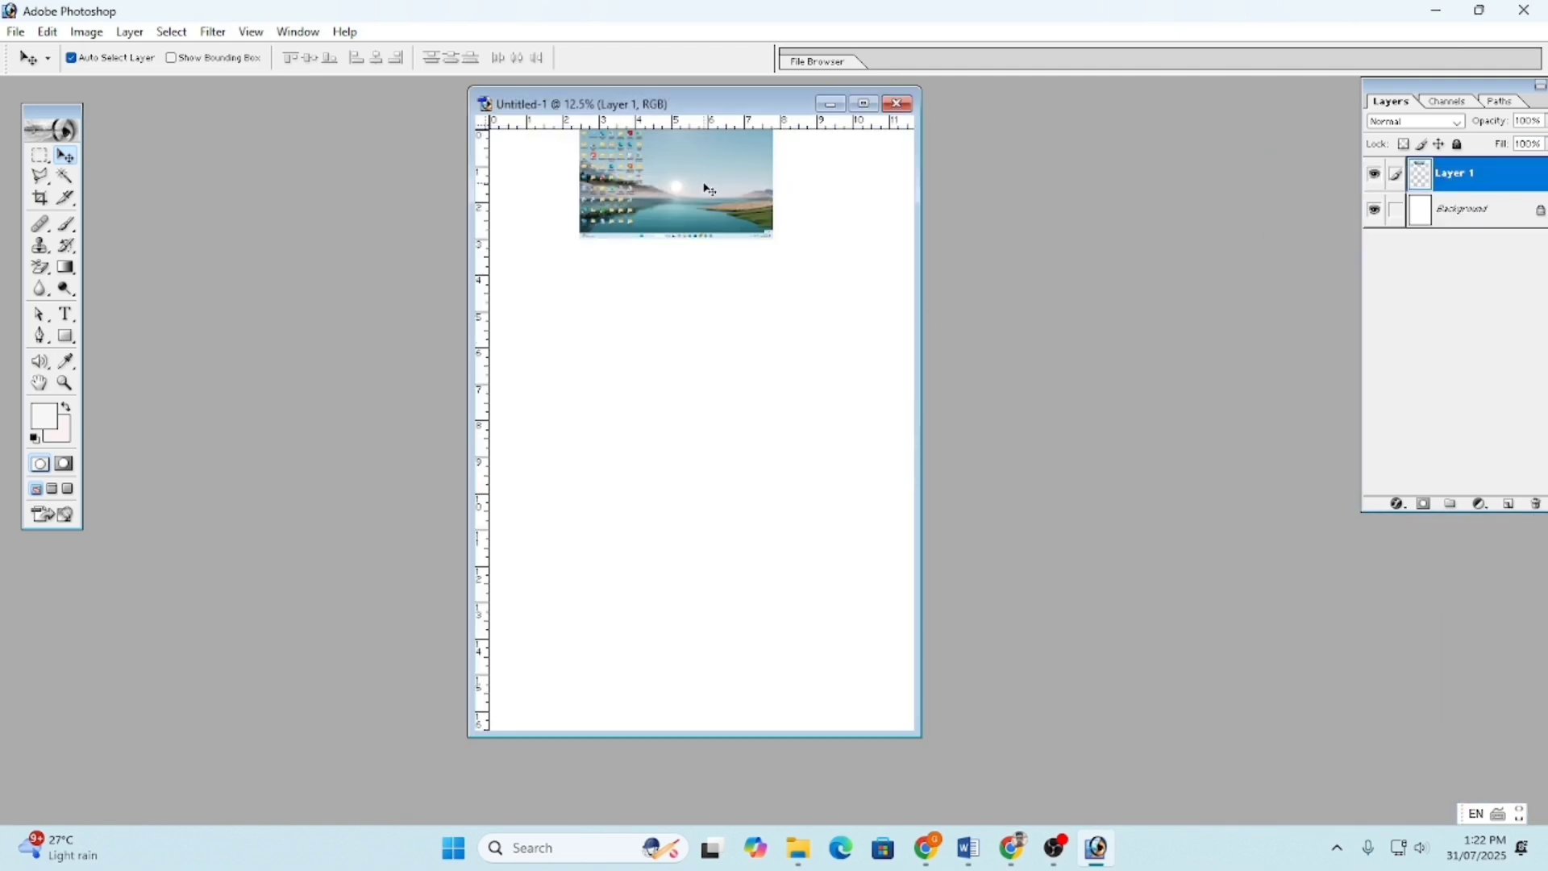
pyautogui.moveTo(710, 190); pyautogui.dragTo(704, 246)
# - Try enlarging the pasted screenshot with Free Transform, then cancel the resize
pyautogui.click(90, 34)
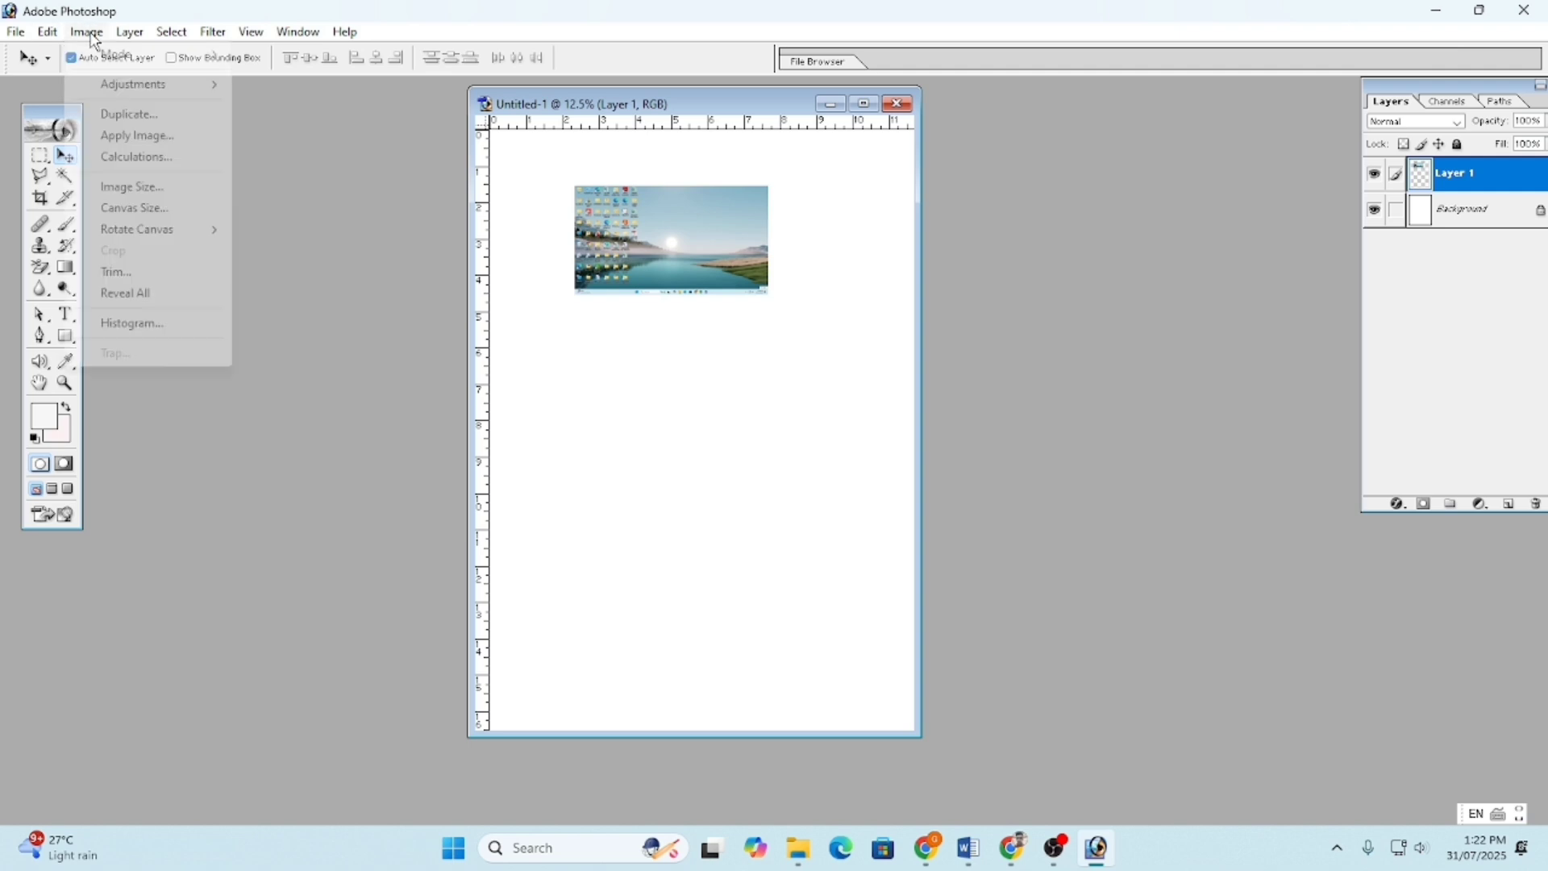
pyautogui.moveTo(129, 39)
pyautogui.moveTo(60, 40)
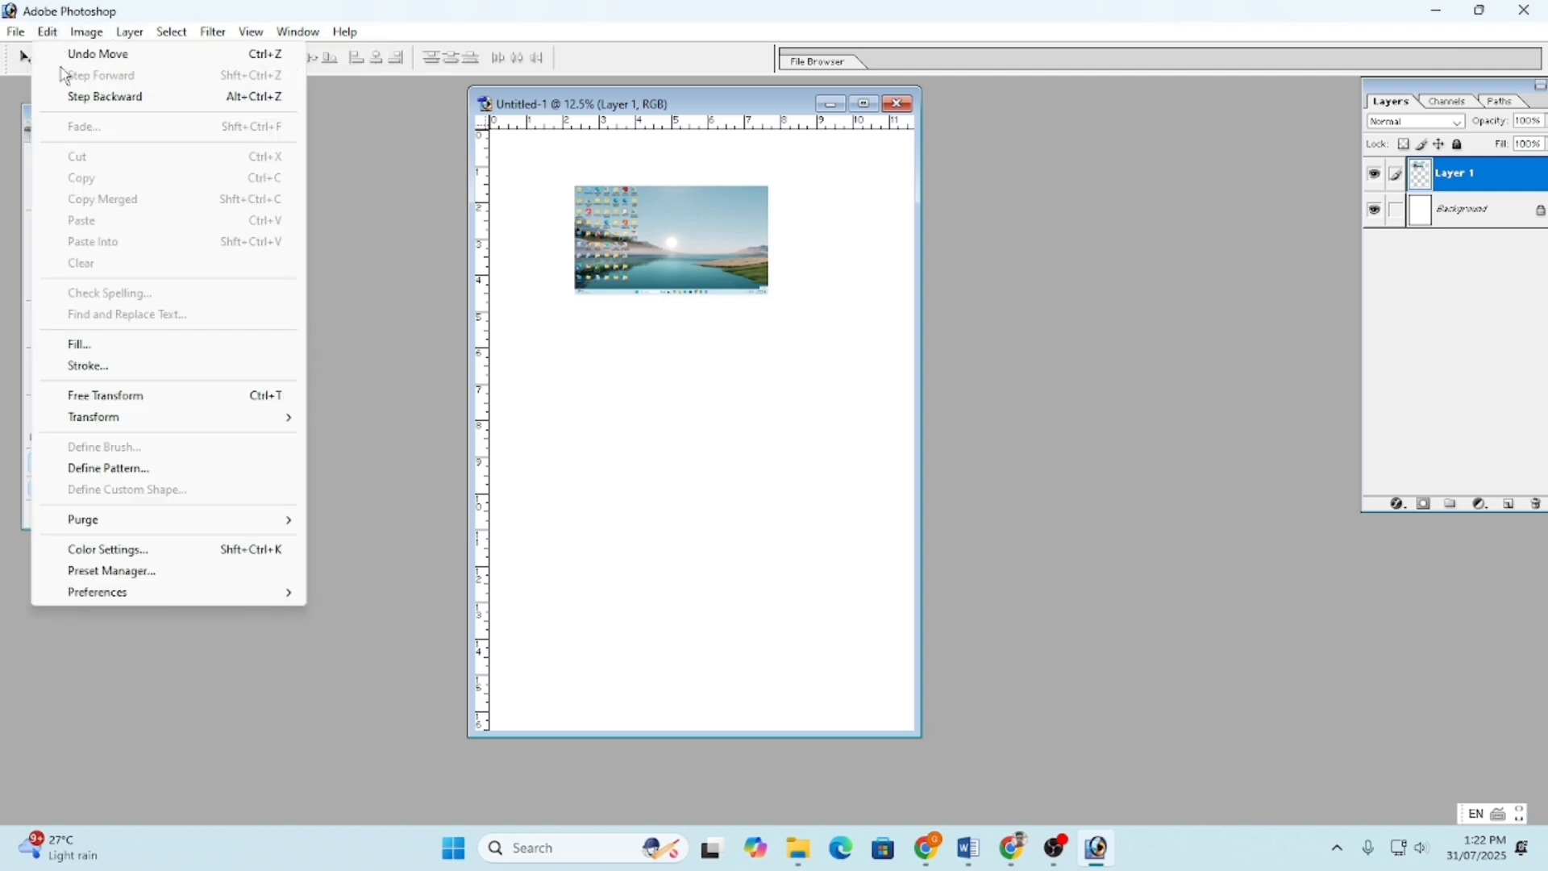
pyautogui.click(132, 395)
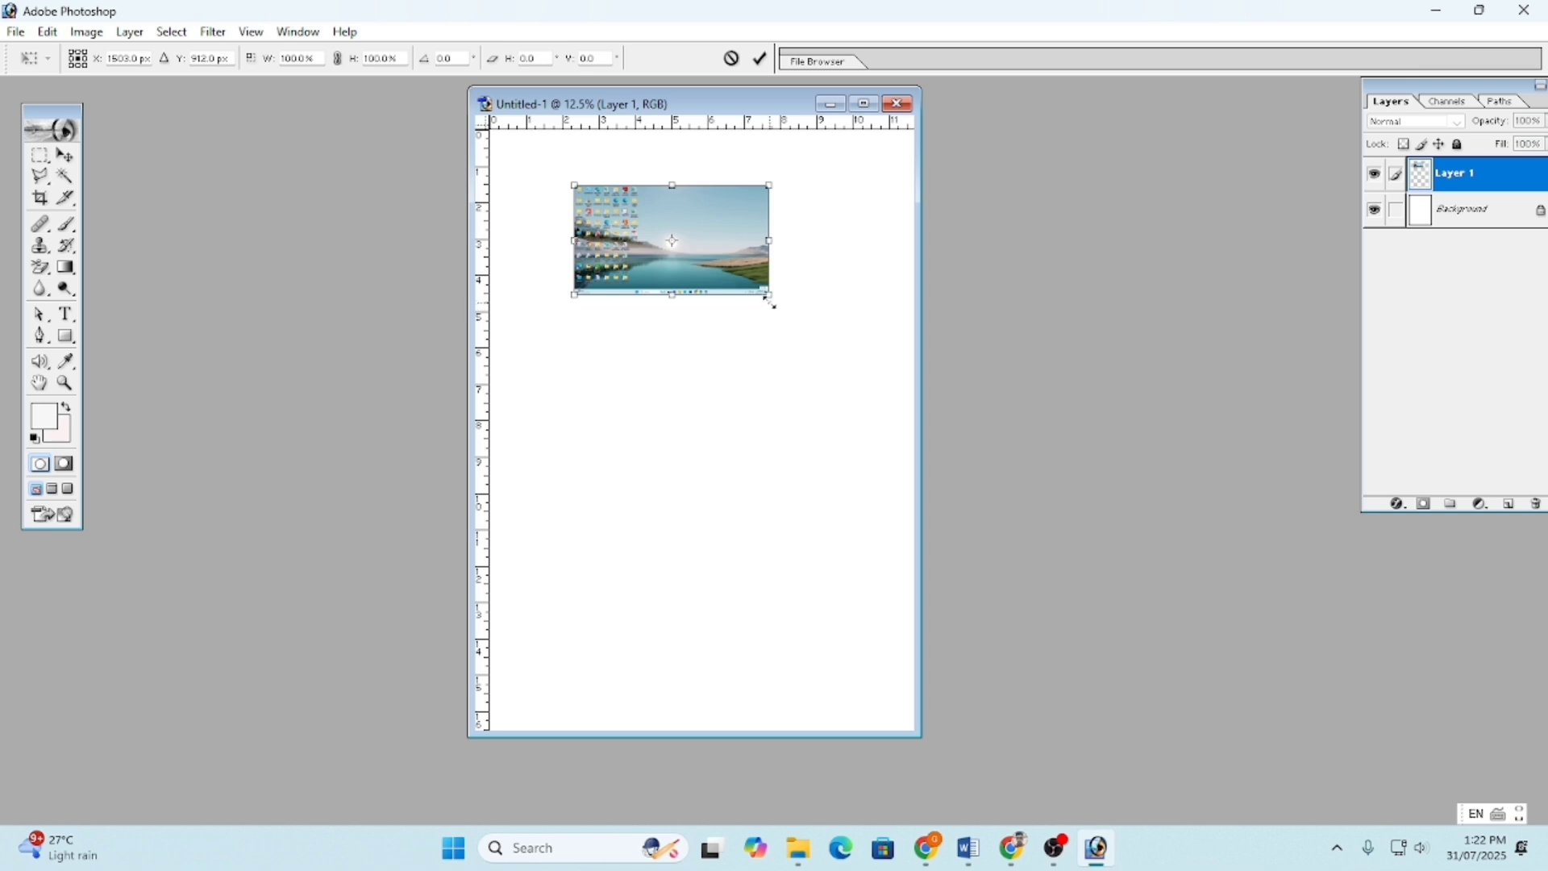
pyautogui.moveTo(770, 302); pyautogui.dragTo(835, 409)
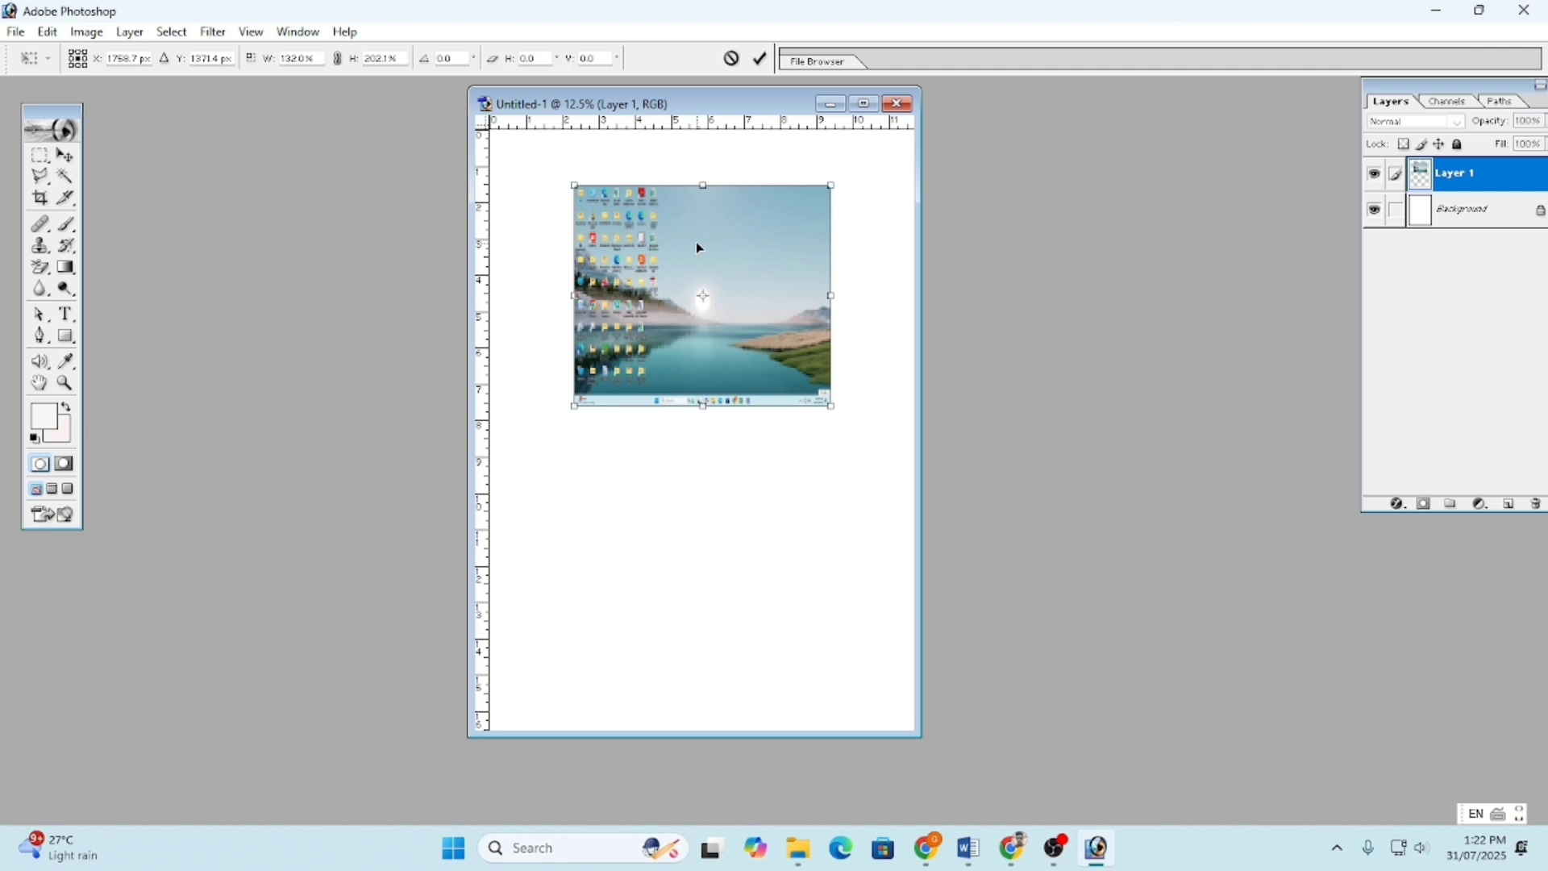
pyautogui.click(731, 58)
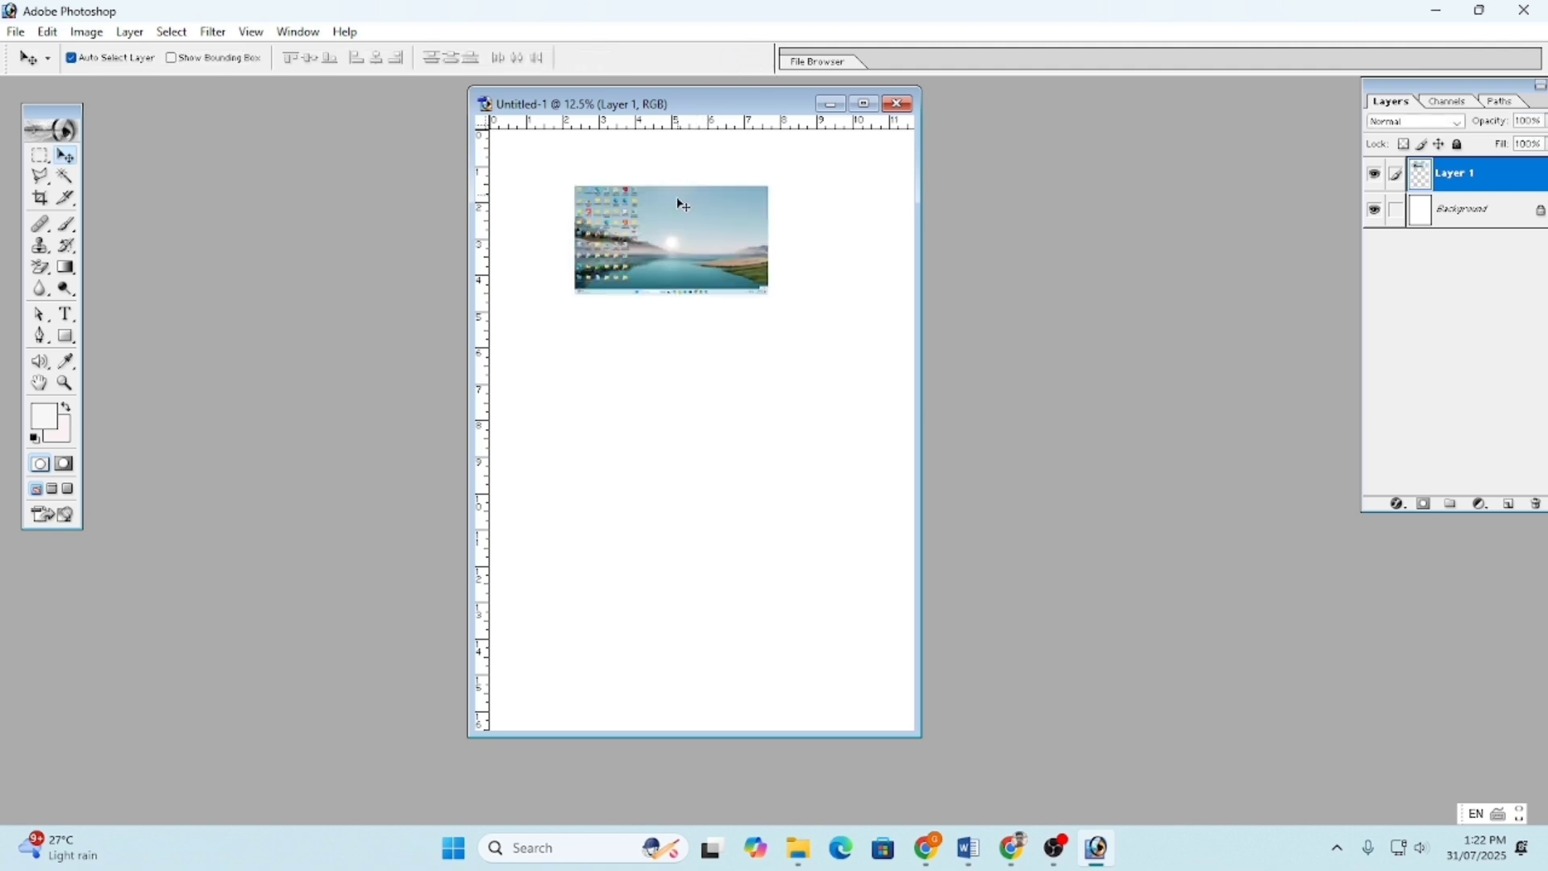
# - Delete Layer 1 by dragging it to the Layers palette trash
pyautogui.rightClick(691, 264)
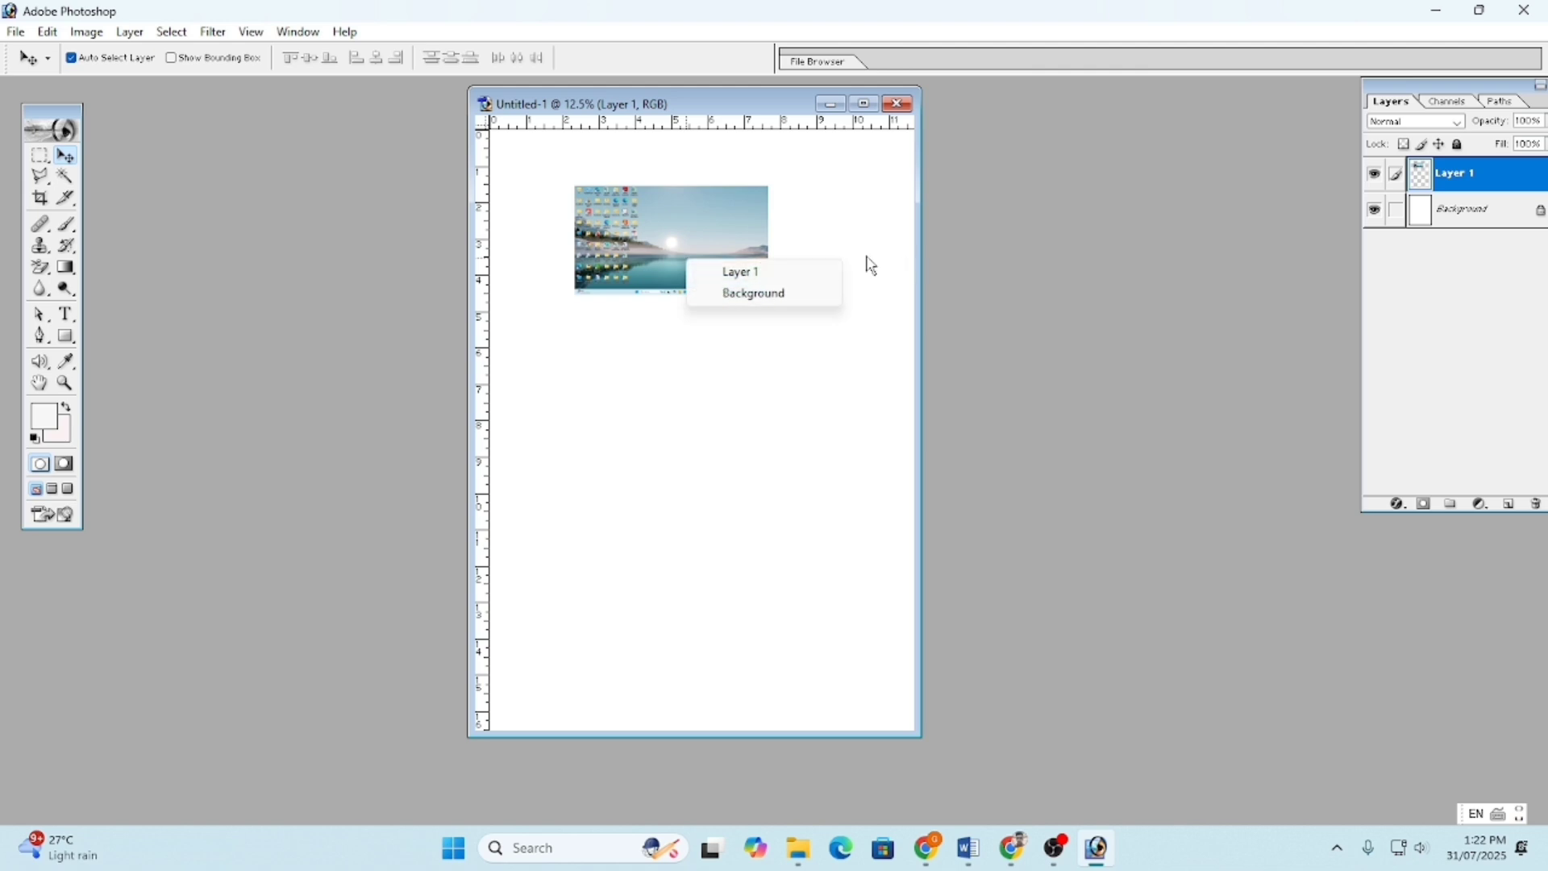
pyautogui.click(1466, 171)
pyautogui.moveTo(1466, 177); pyautogui.dragTo(1542, 509)
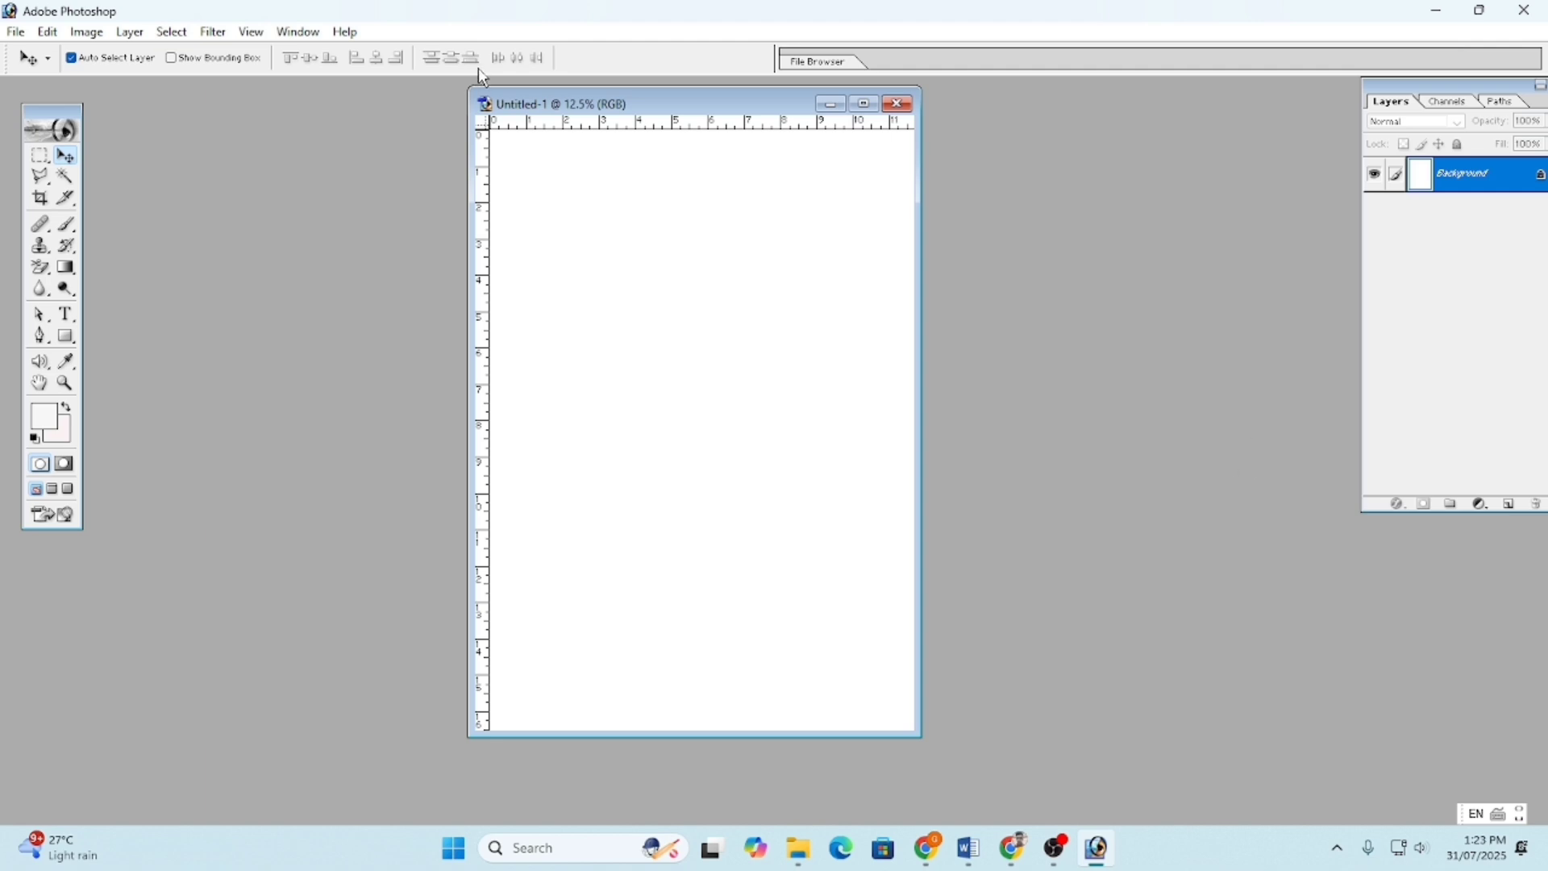
pyautogui.click(50, 34)
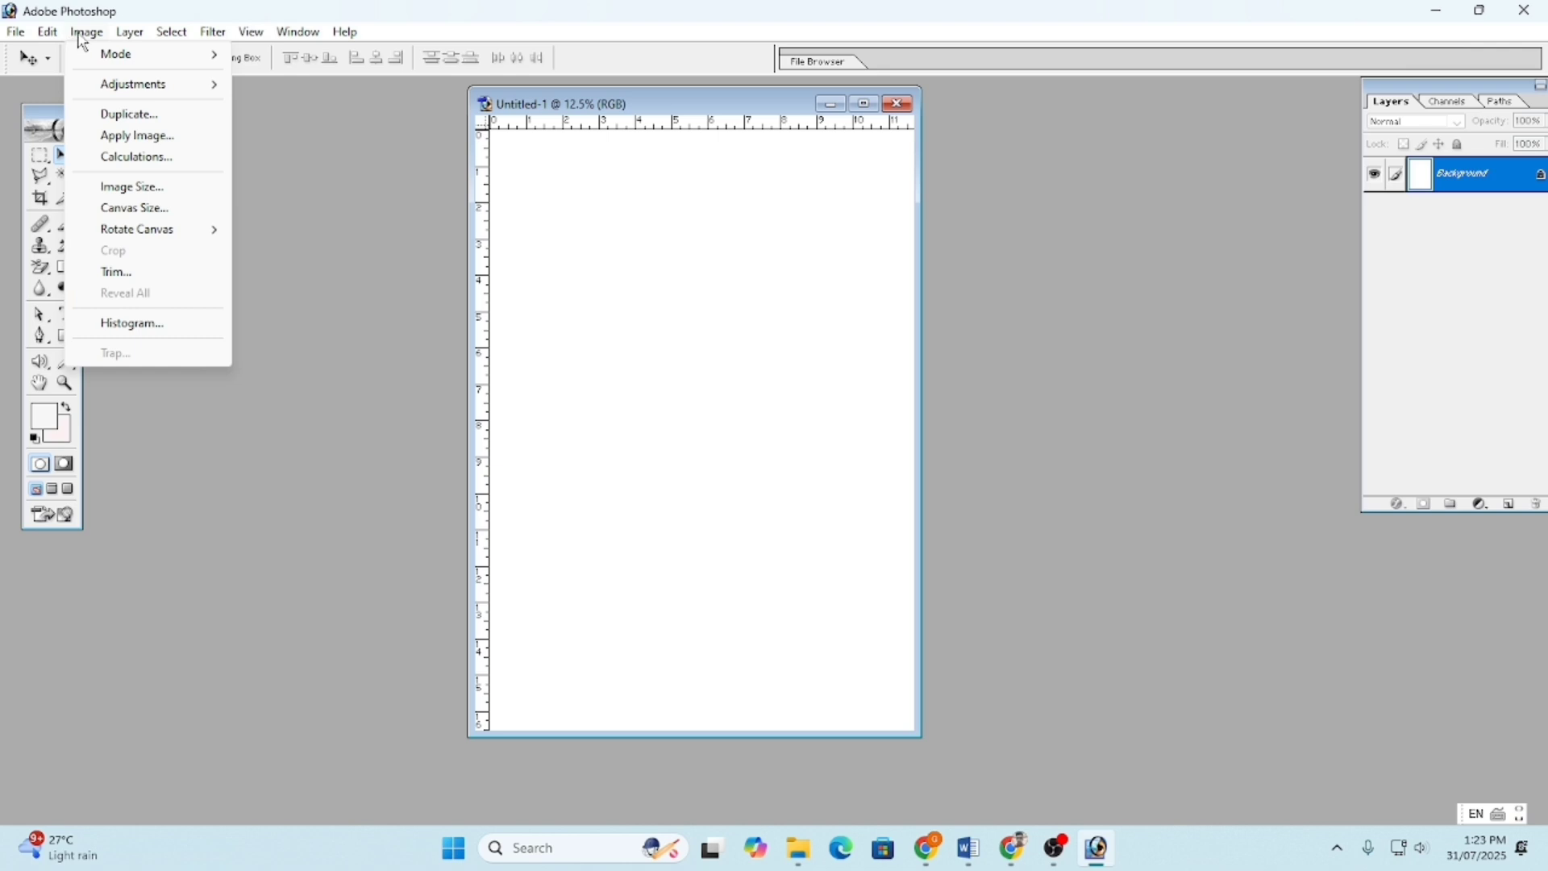
pyautogui.click(16, 36)
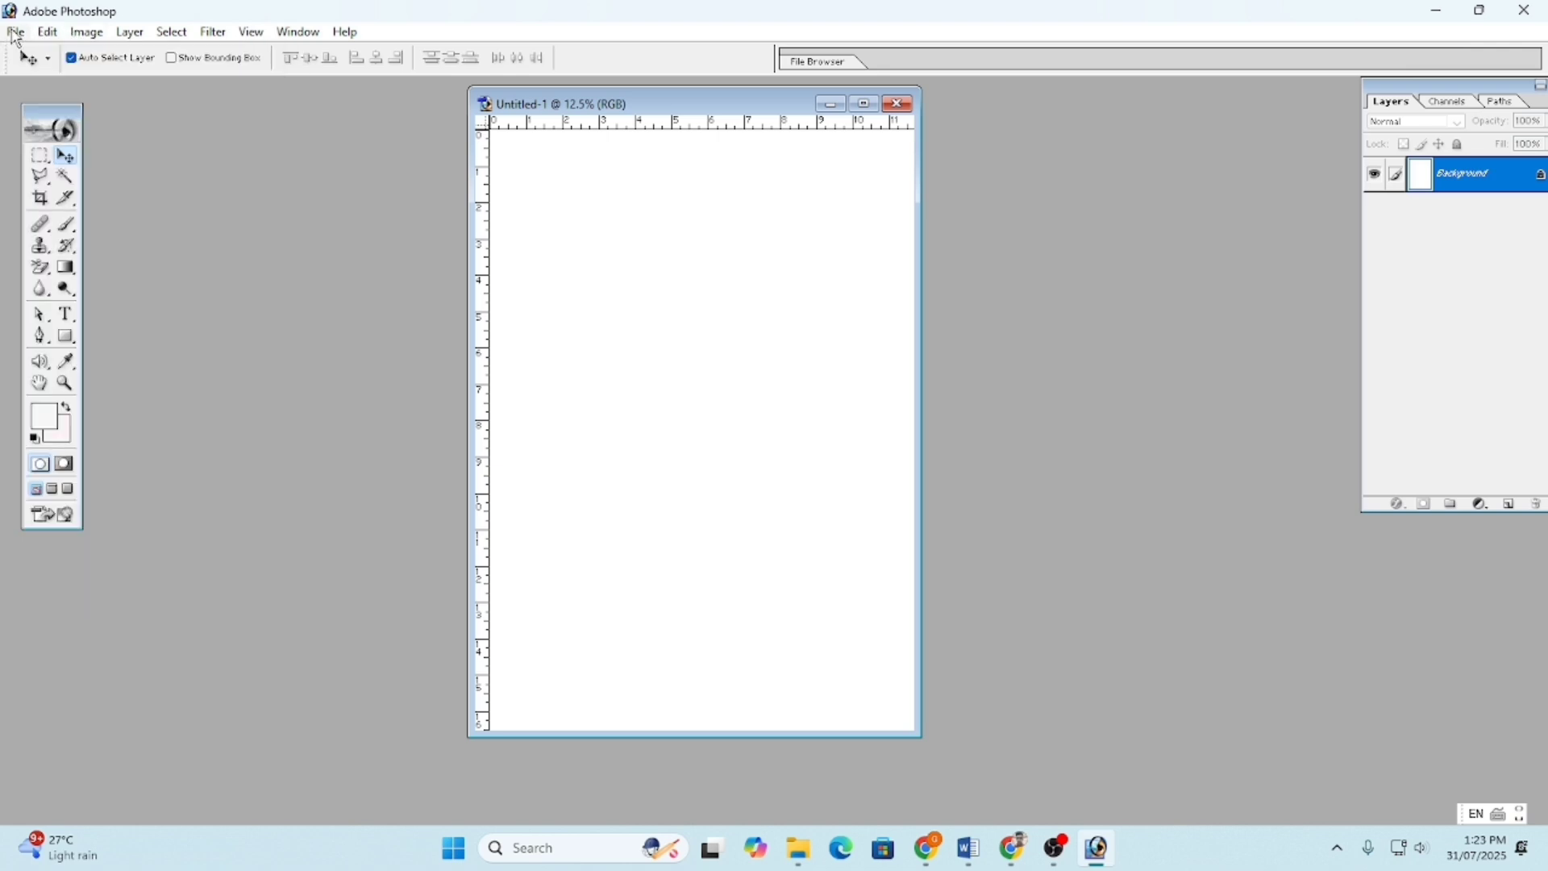
pyautogui.click(16, 35)
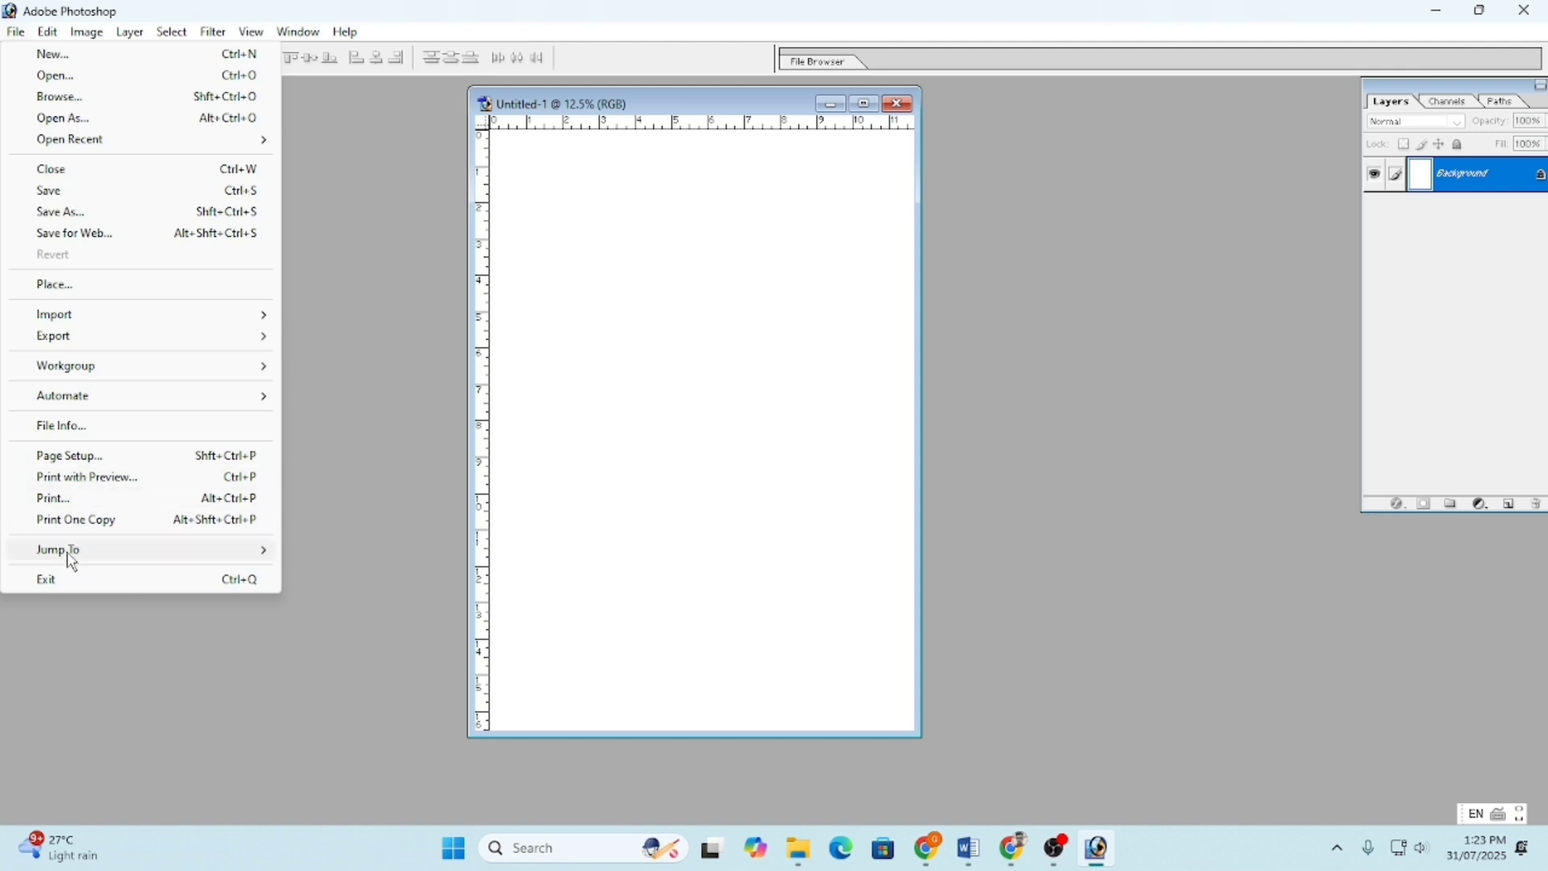
pyautogui.moveTo(49, 38)
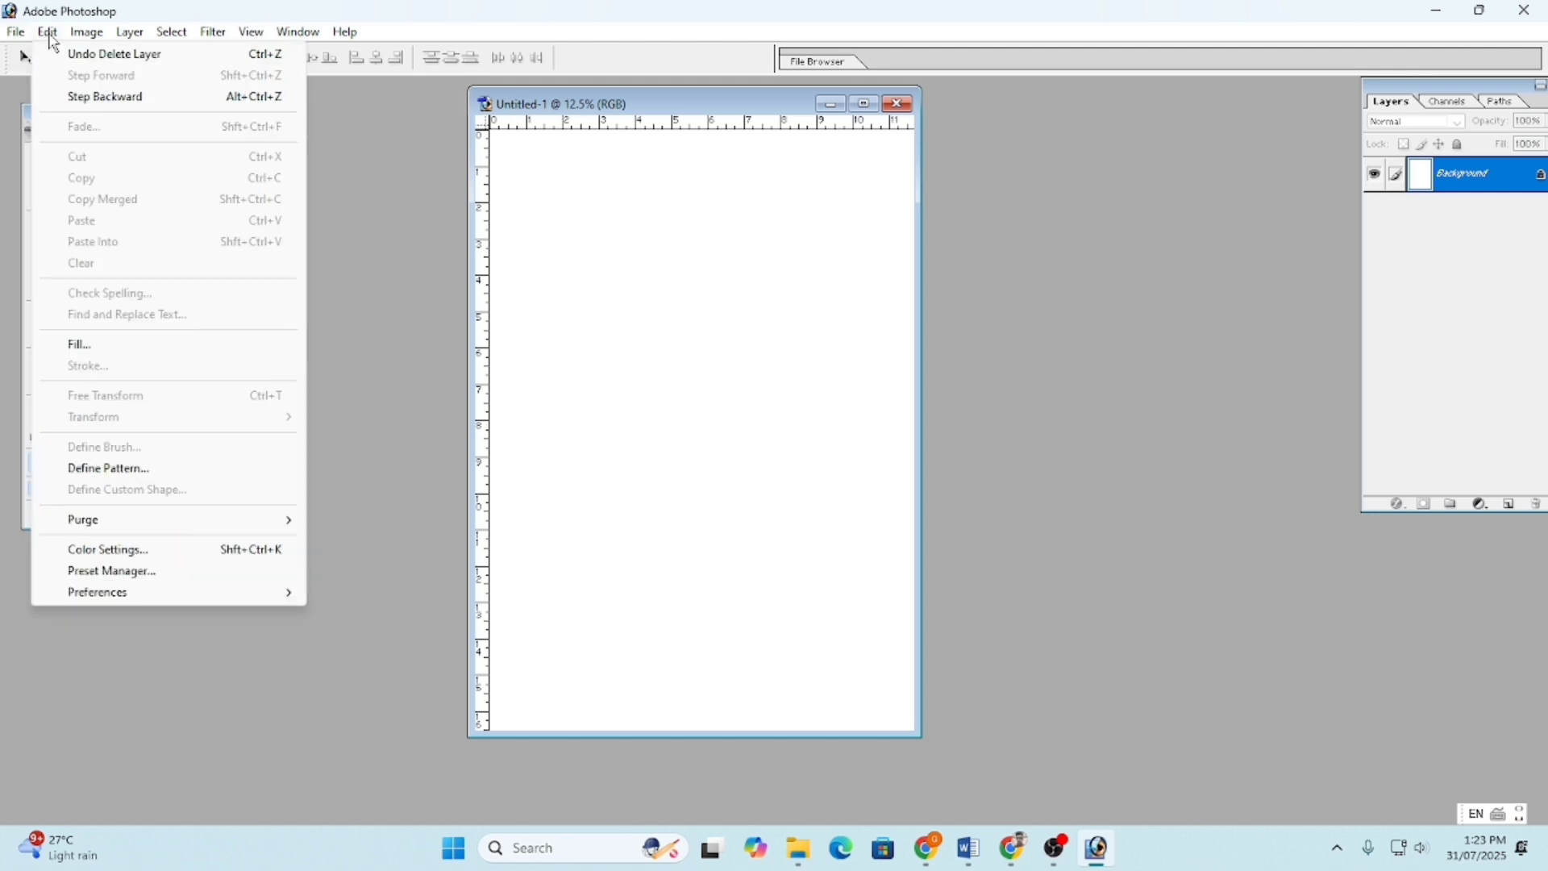
pyautogui.click(52, 34)
pyautogui.click(79, 34)
pyautogui.click(46, 31)
pyautogui.click(48, 34)
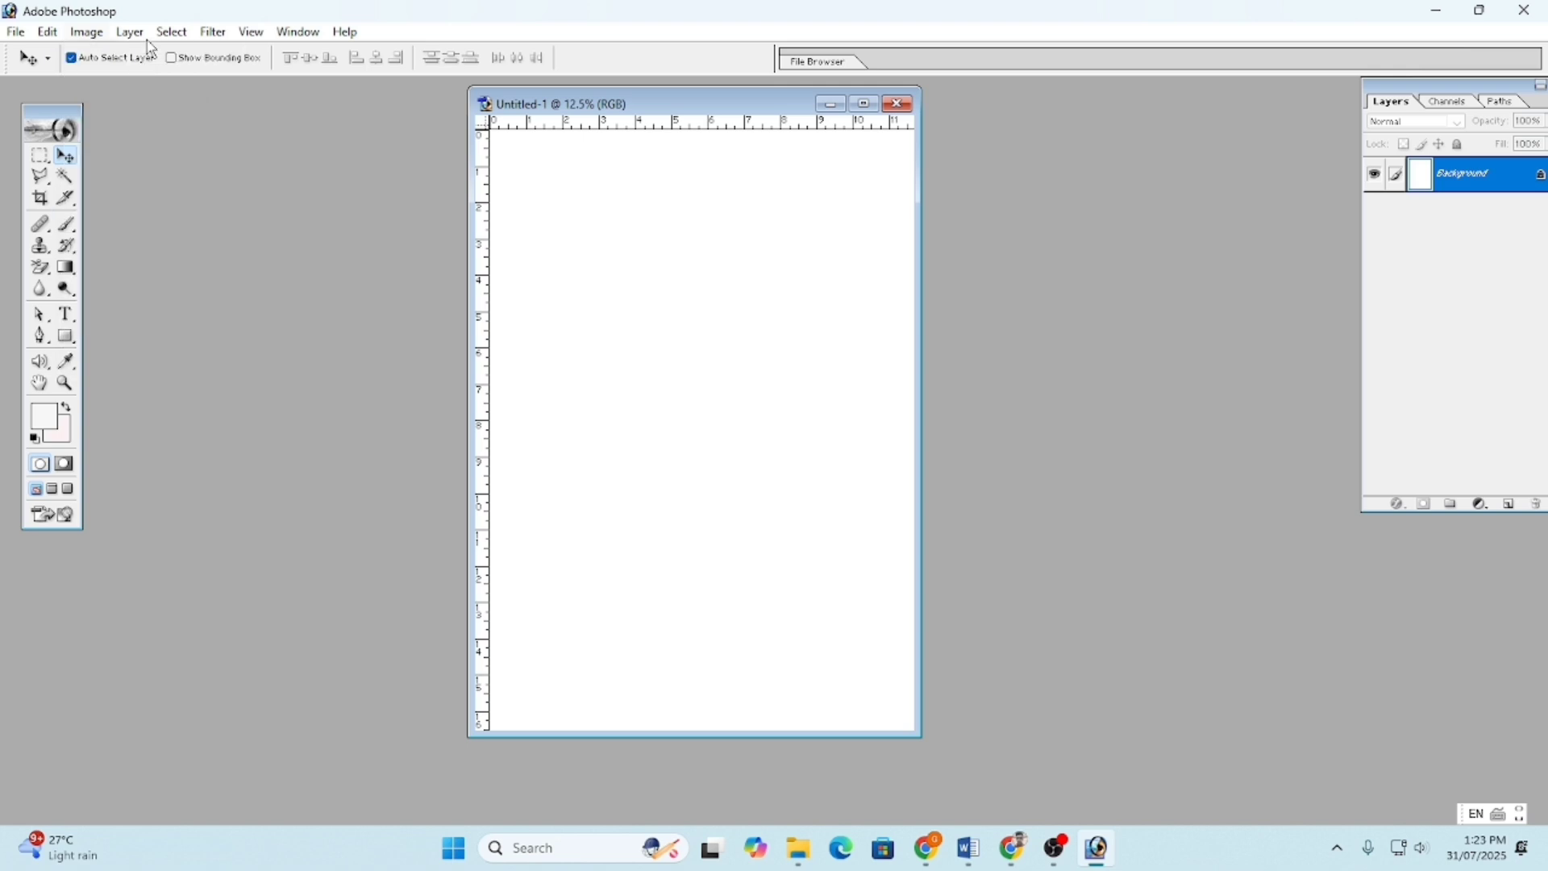
pyautogui.moveTo(145, 37)
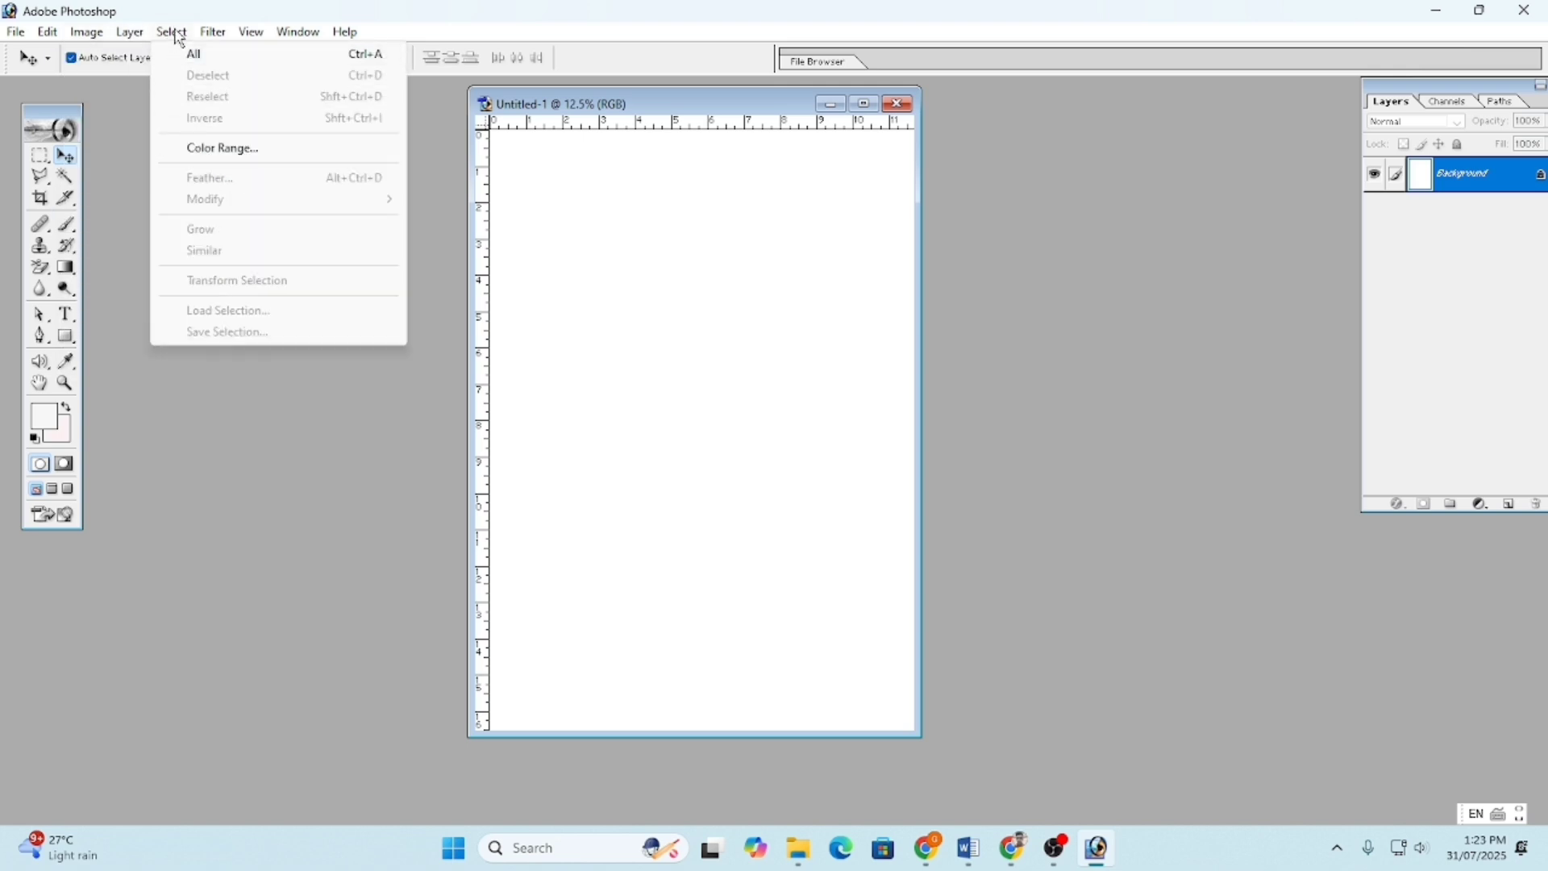
pyautogui.click(212, 34)
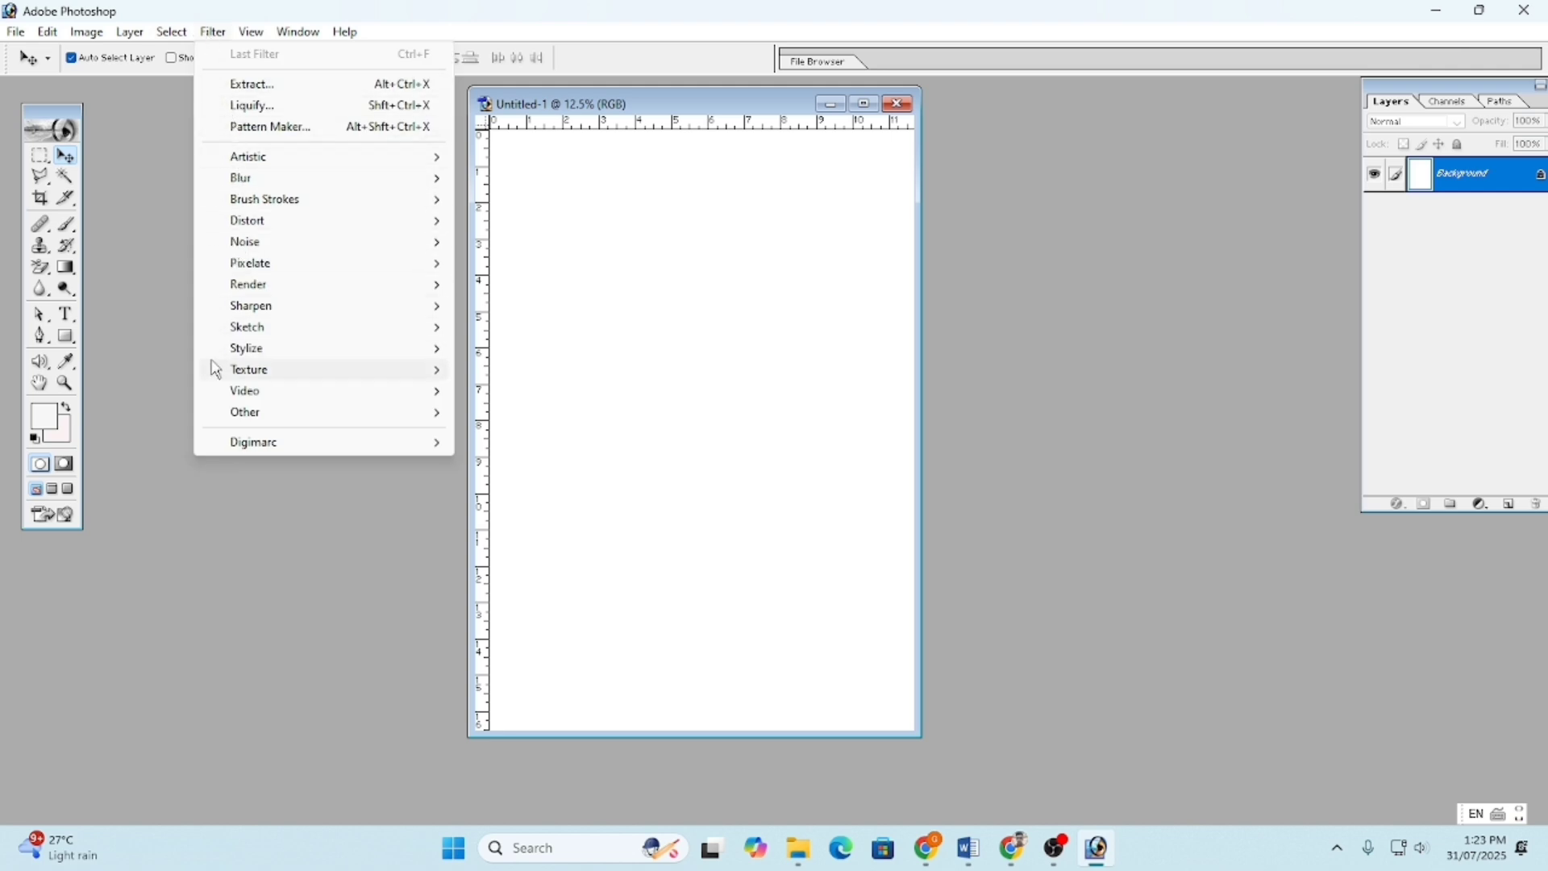
pyautogui.moveTo(246, 40)
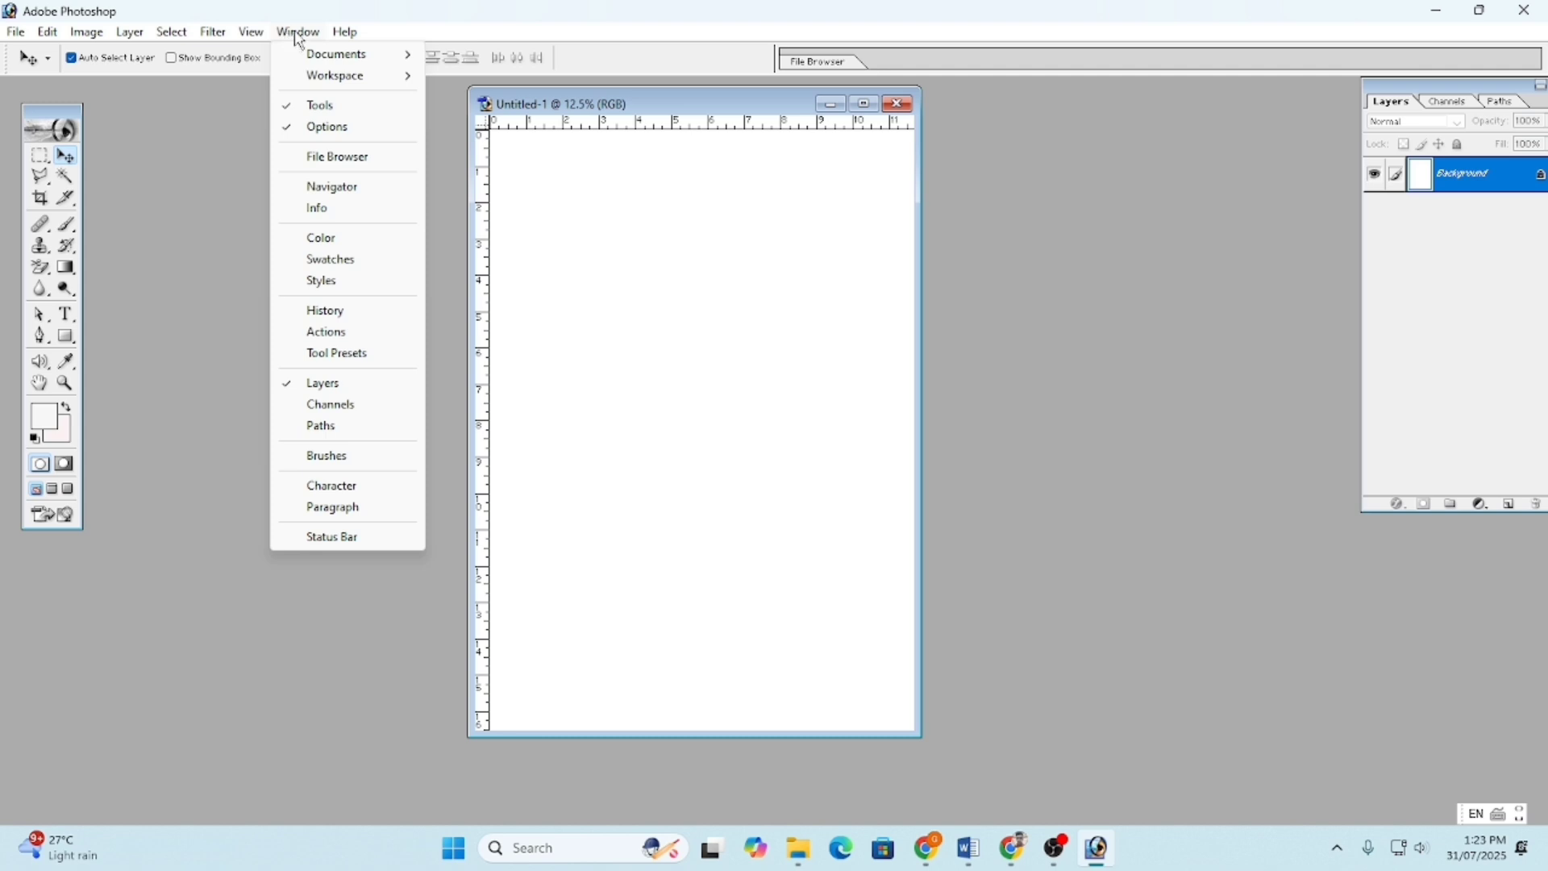
pyautogui.moveTo(341, 37)
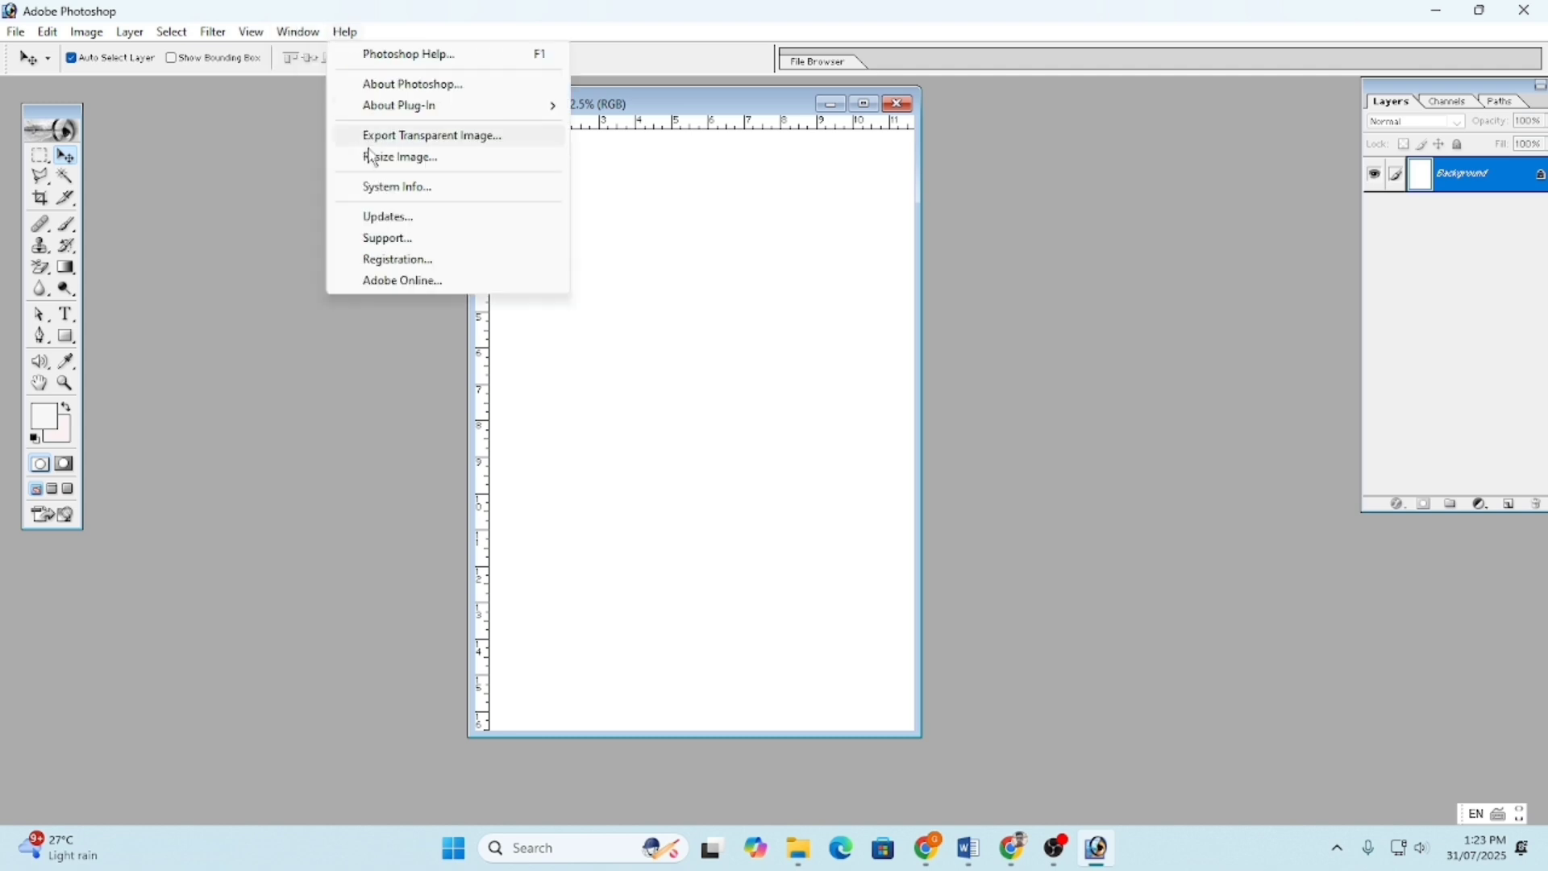
# - Dock the toolbox at the workspace's left edge and nudge the Layers palette down slightly
pyautogui.click(52, 126)
pyautogui.moveTo(59, 121); pyautogui.dragTo(23, 120)
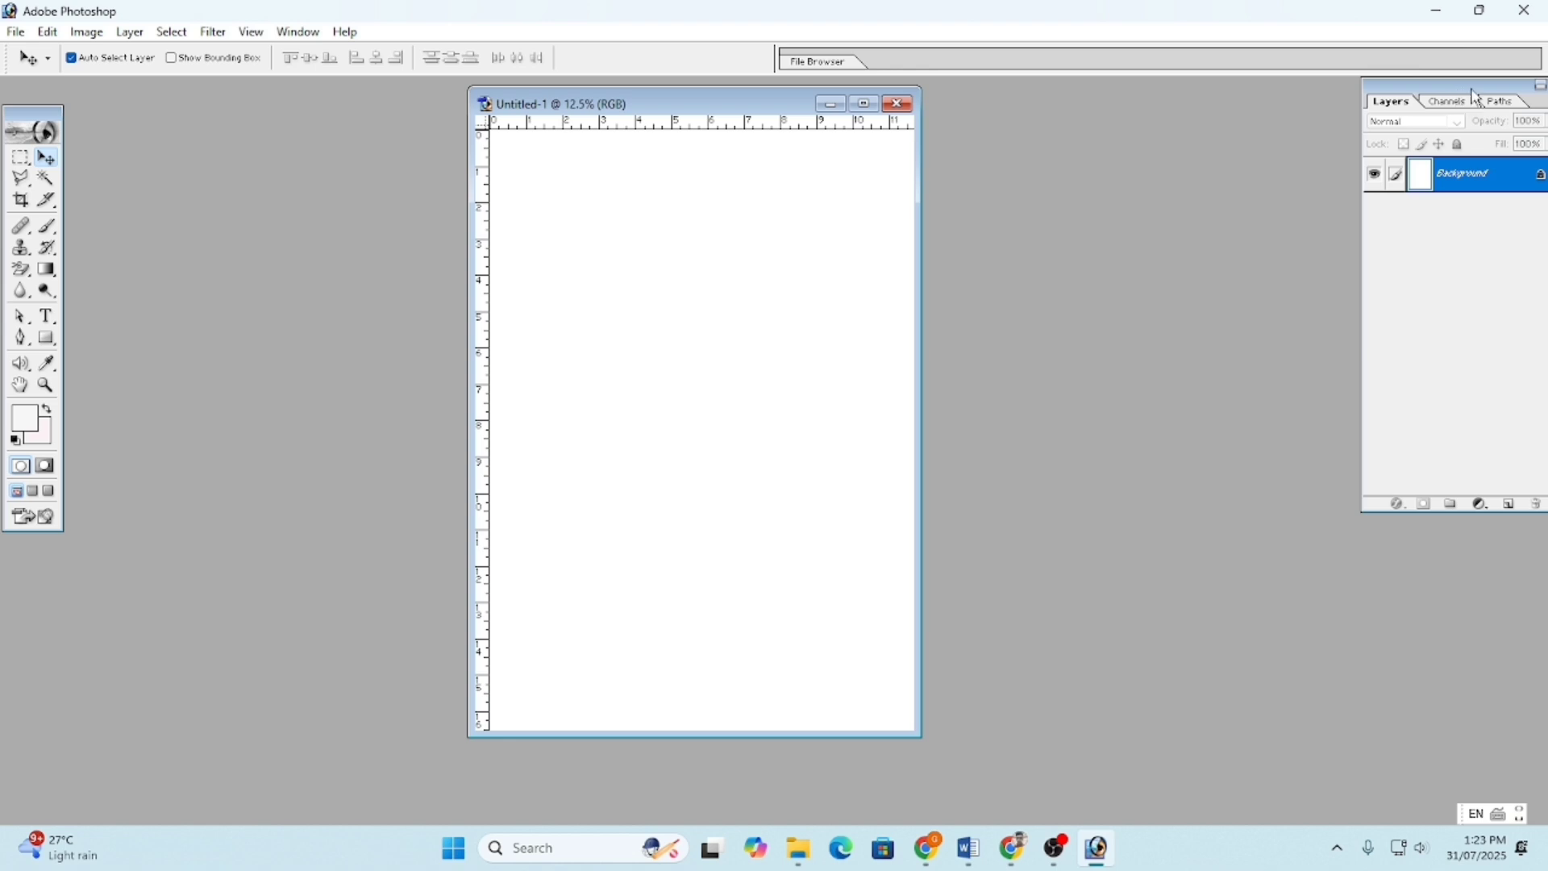
pyautogui.moveTo(1473, 89)
pyautogui.mouseDown()
pyautogui.moveTo(1385, 95)
pyautogui.moveTo(1397, 142)
pyautogui.moveTo(1458, 100)
pyautogui.moveTo(1469, 112)
pyautogui.moveTo(1449, 97)
pyautogui.moveTo(1531, 110)
pyautogui.moveTo(1468, 105)
pyautogui.mouseUp()
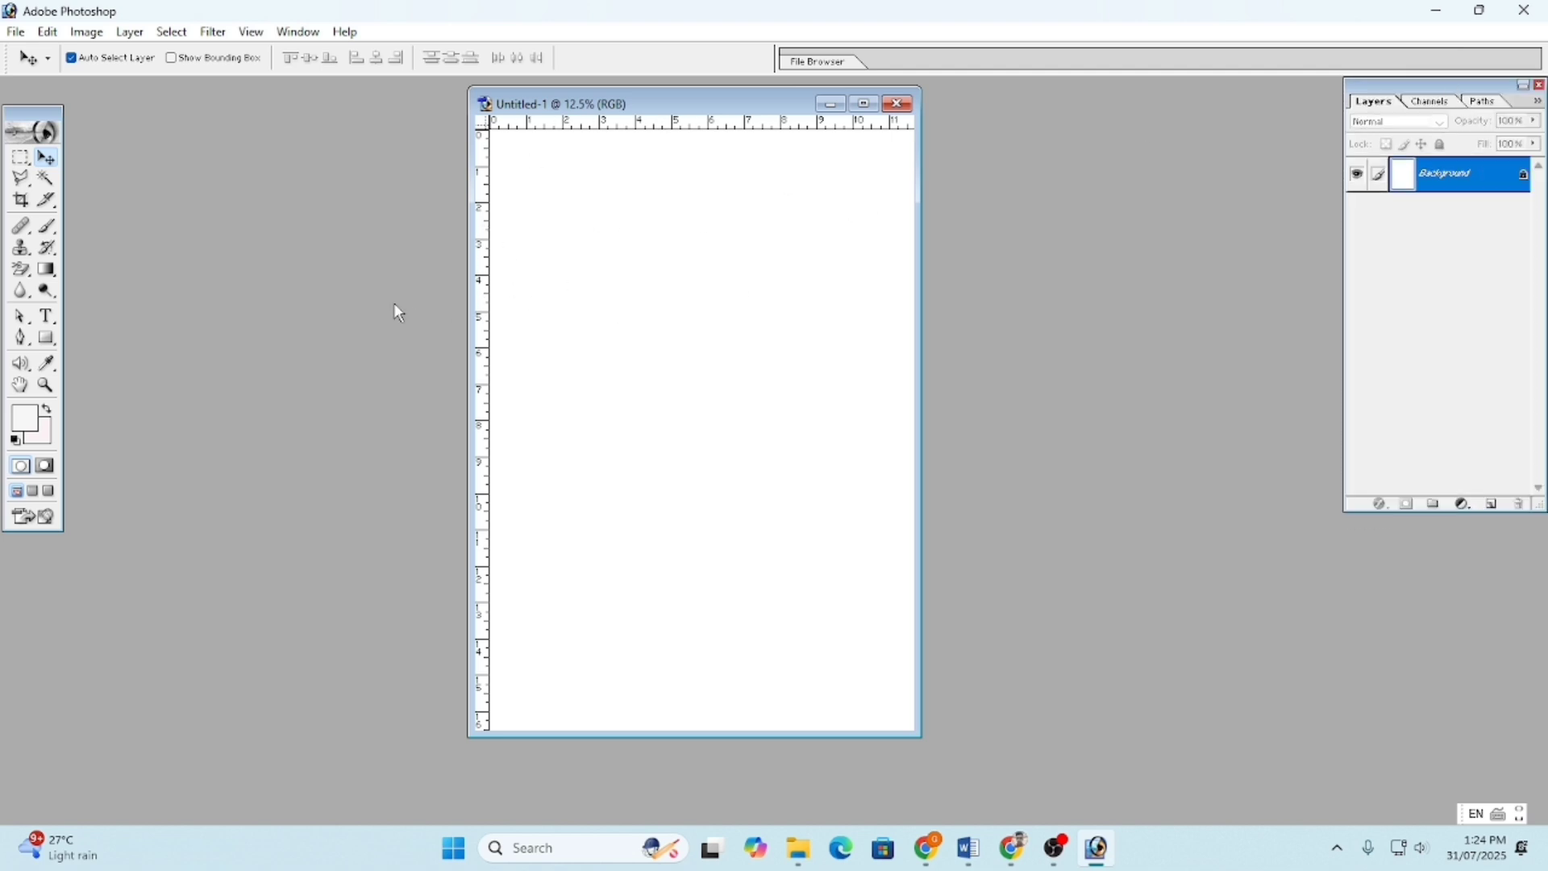
# - Close Untitled-1, choosing No to saving the blank page
pyautogui.click(251, 32)
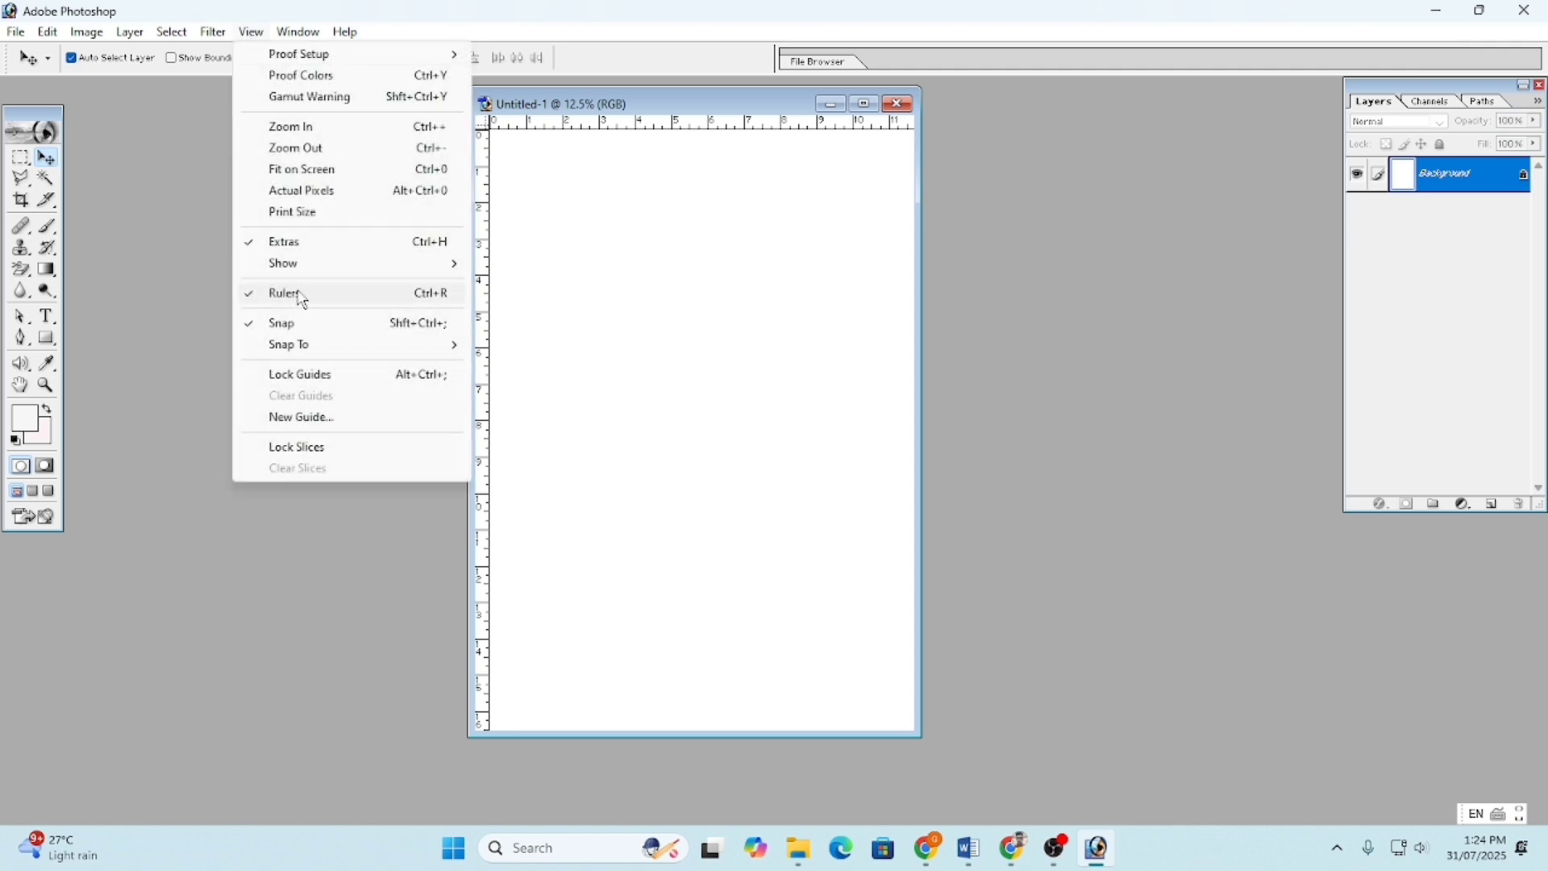
pyautogui.click(213, 33)
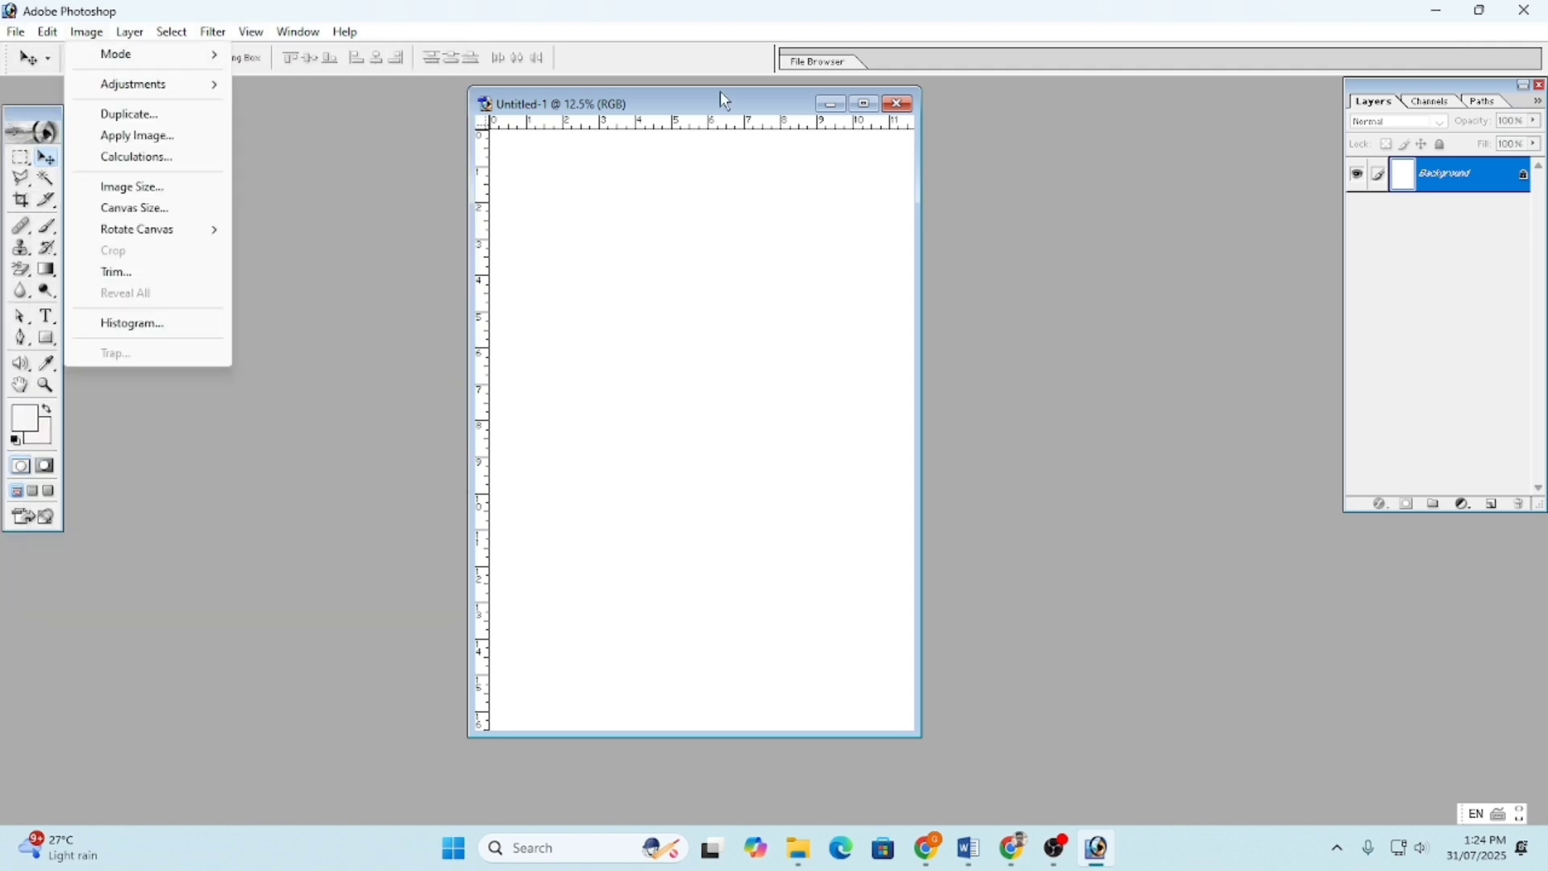
pyautogui.click(815, 184)
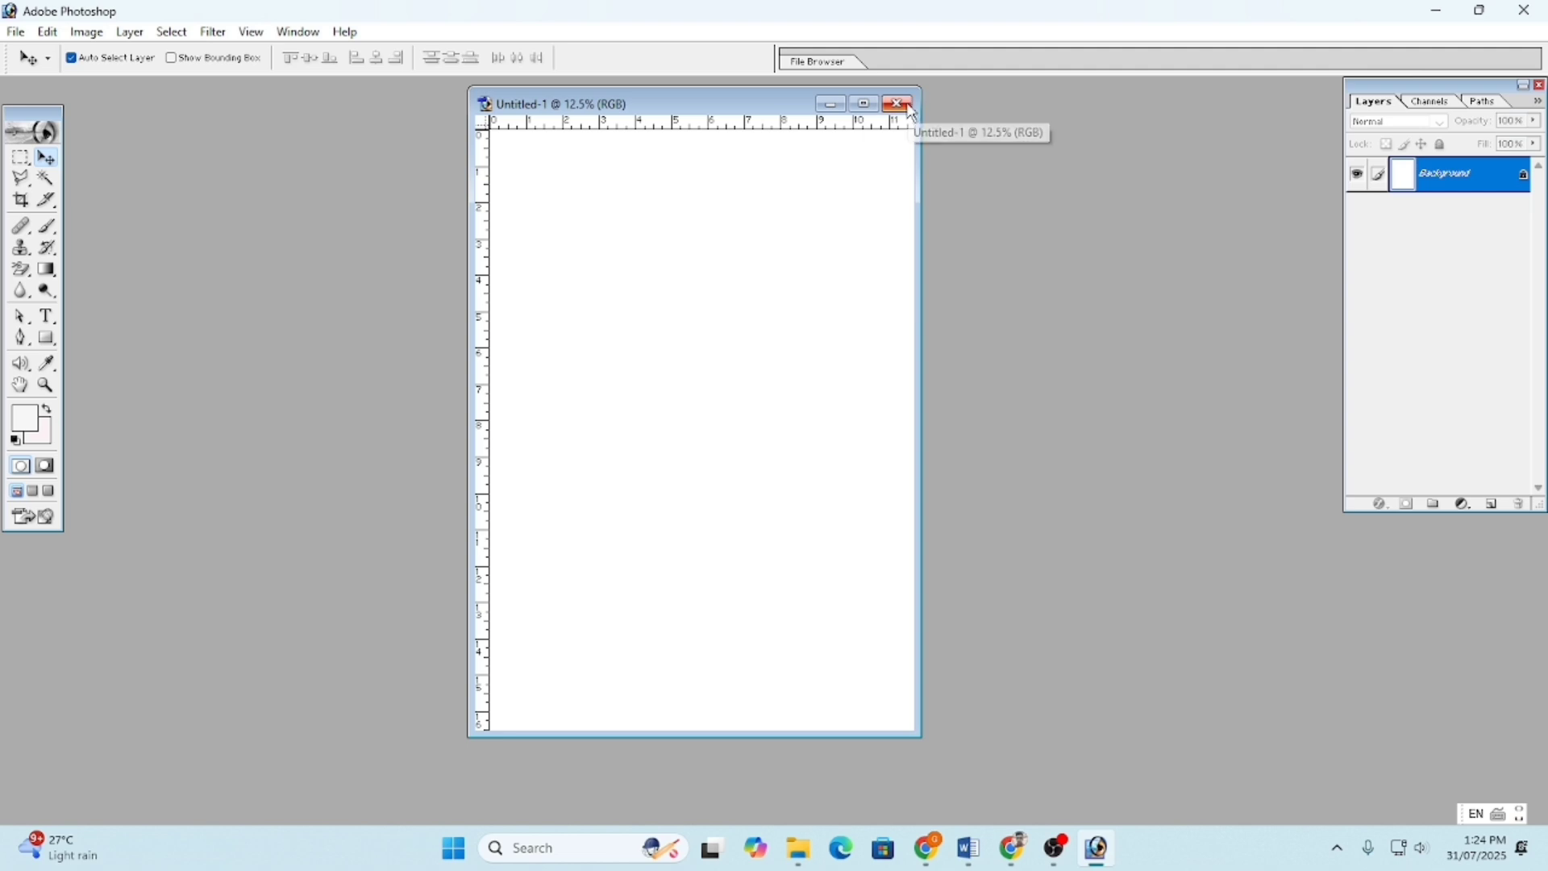
pyautogui.click(903, 109)
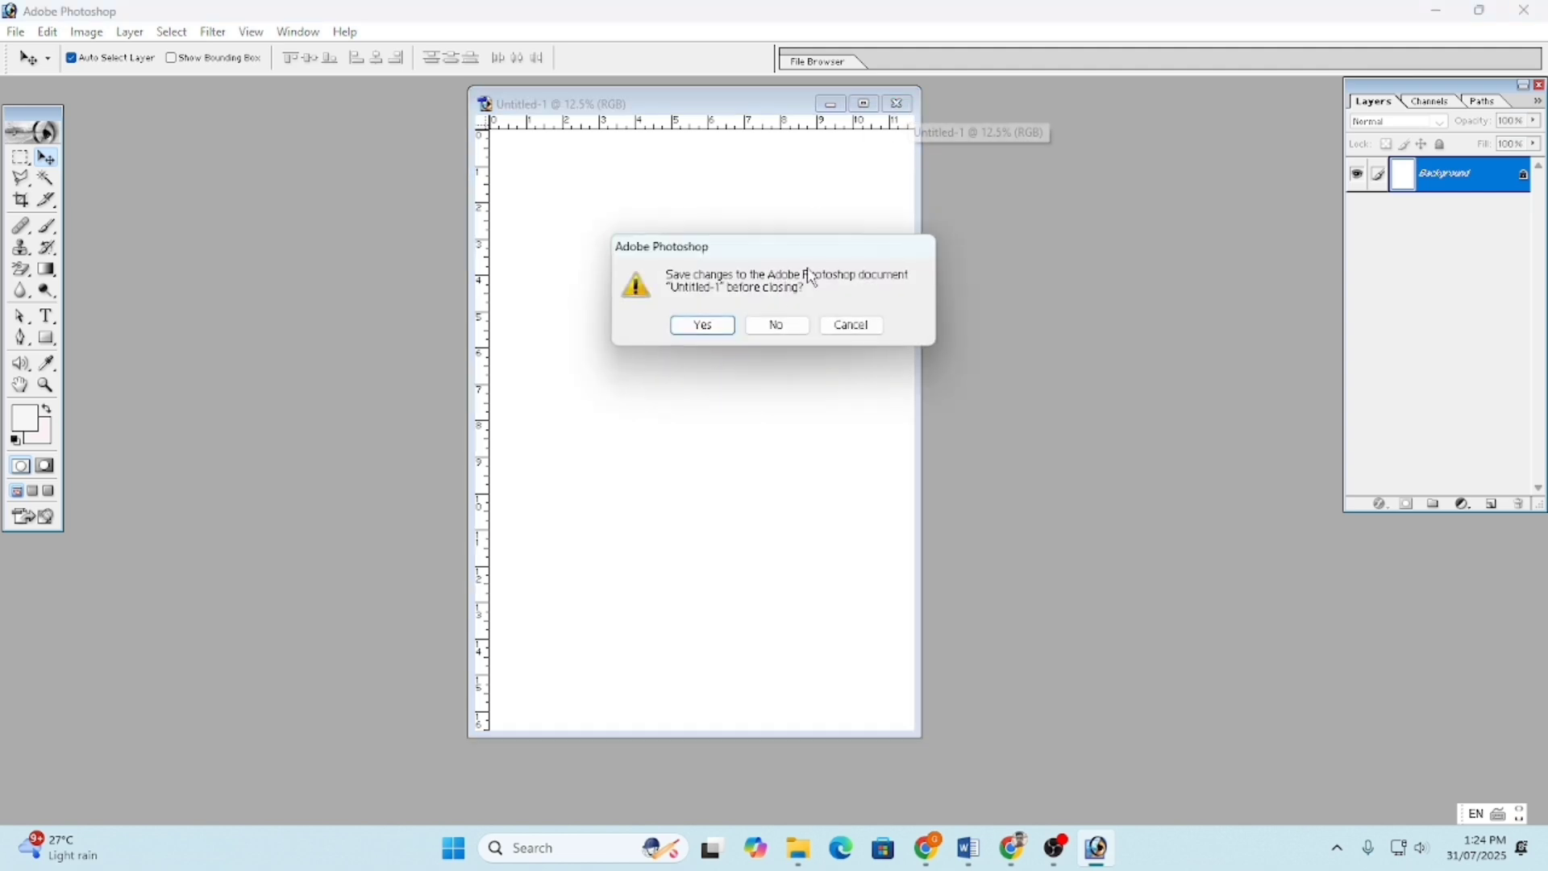
pyautogui.click(779, 325)
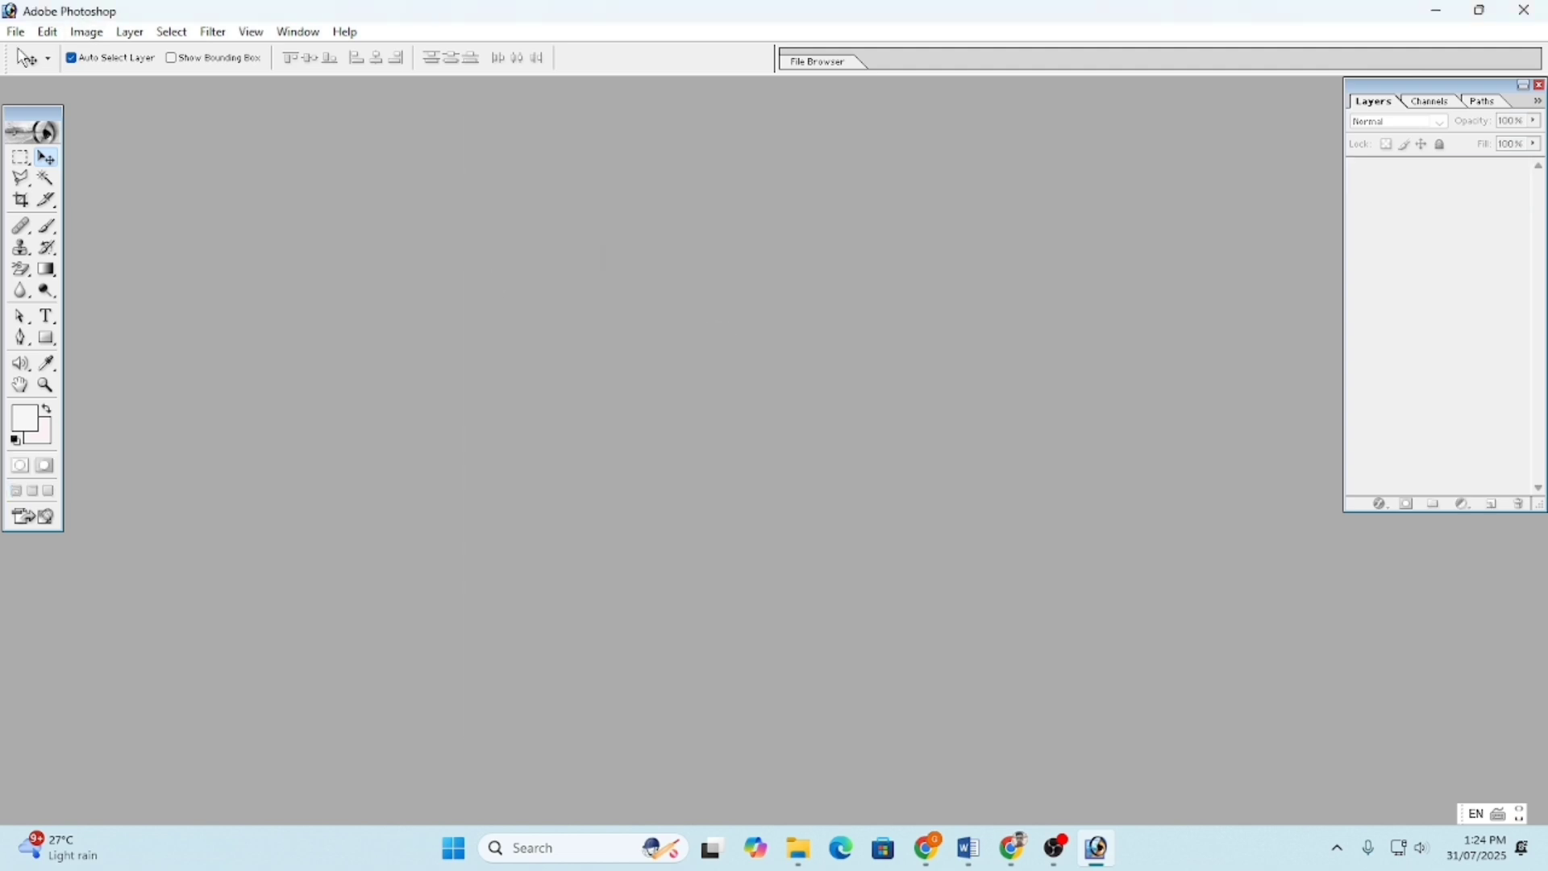
pyautogui.click(16, 32)
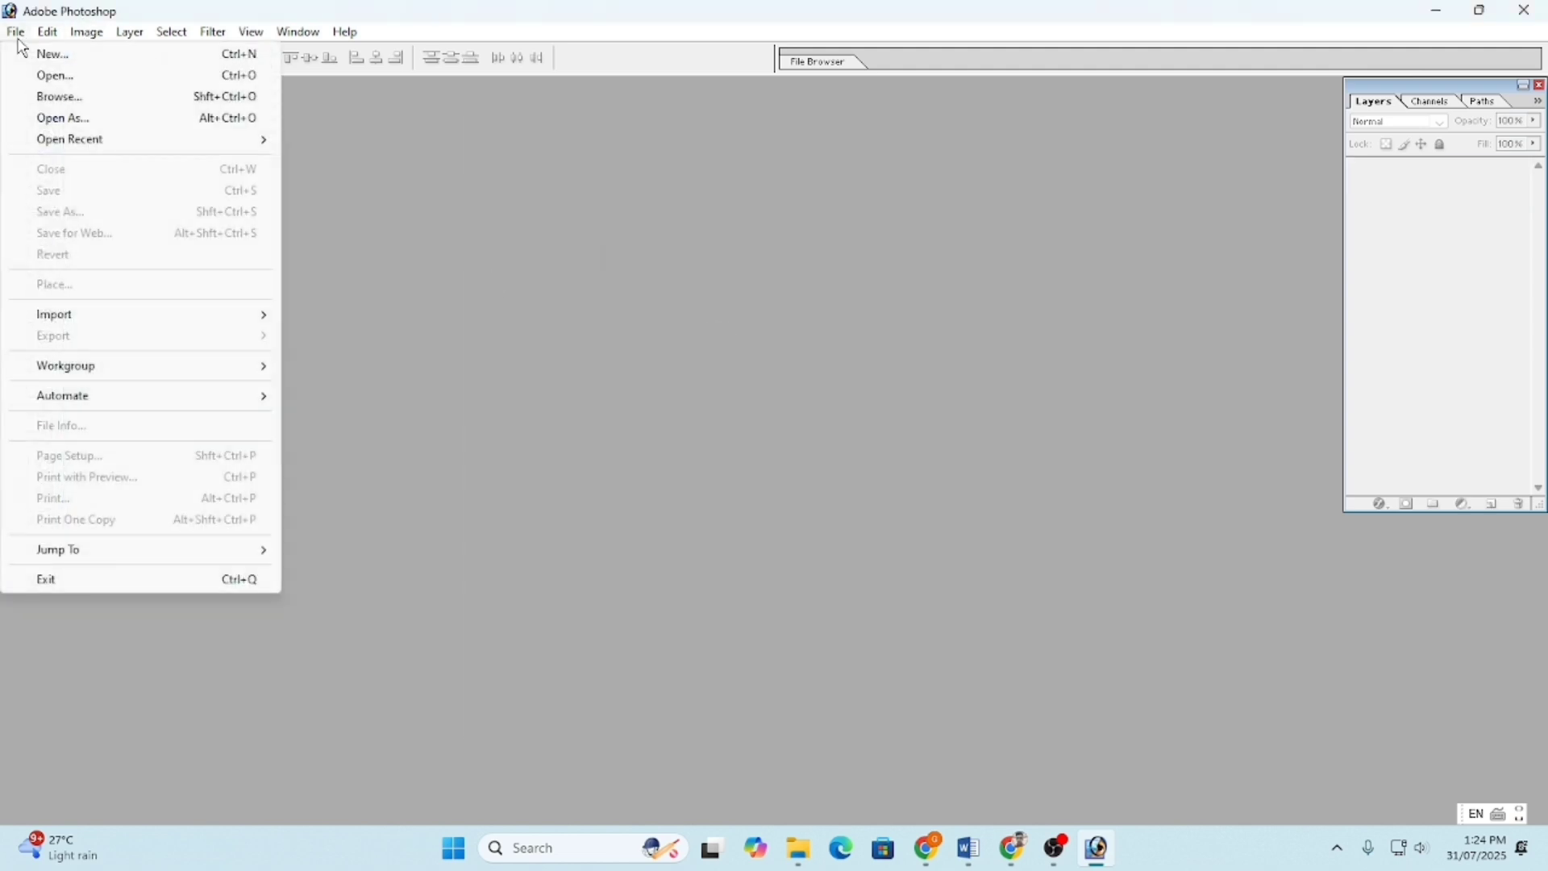
pyautogui.click(55, 55)
pyautogui.click(713, 355)
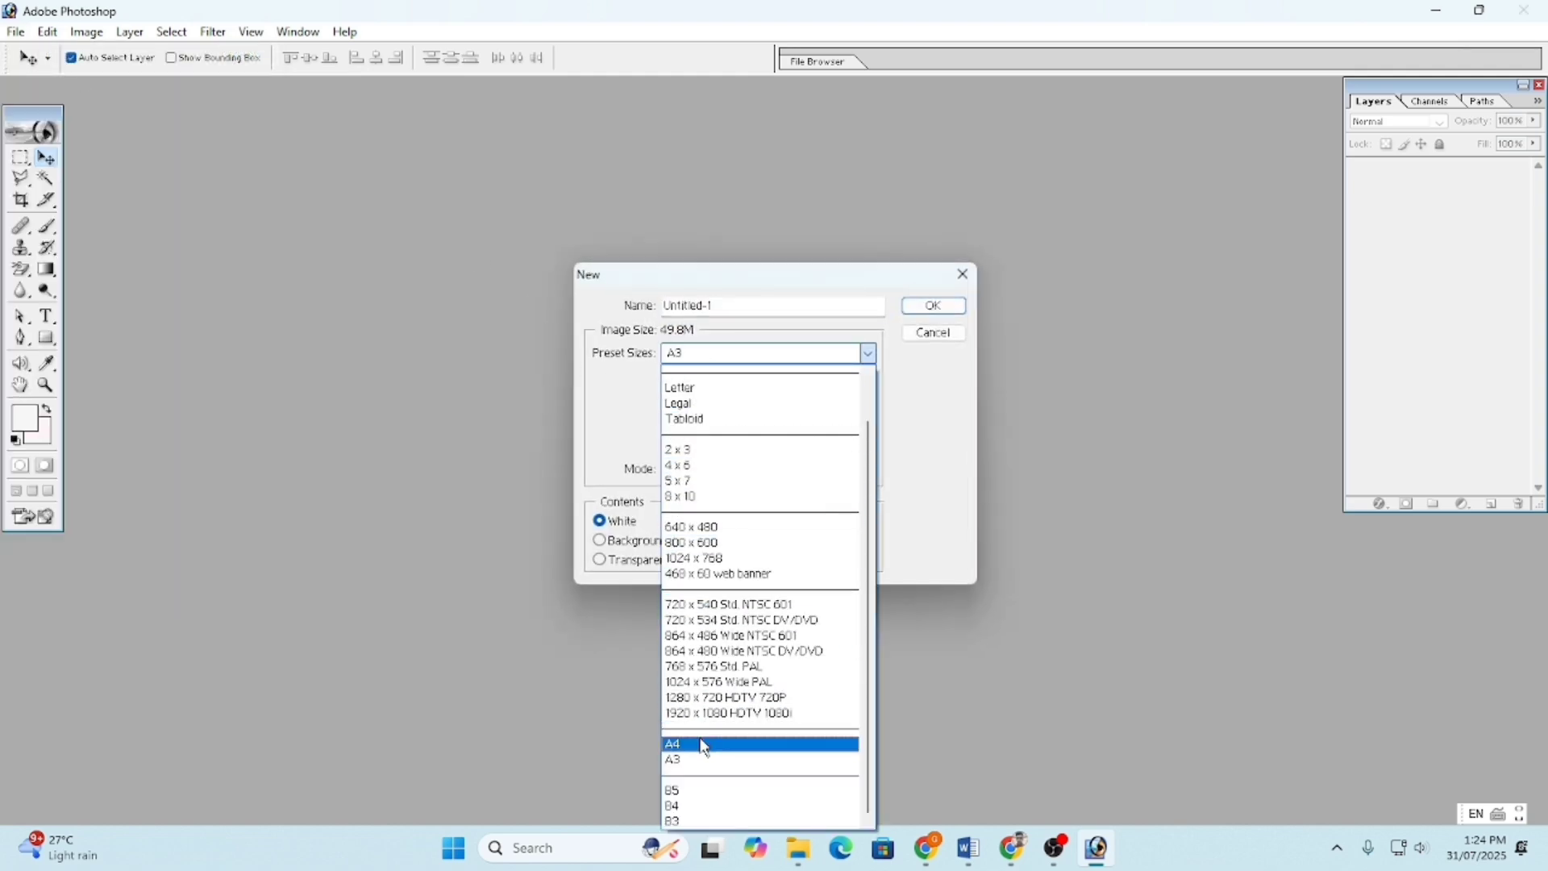
pyautogui.click(965, 276)
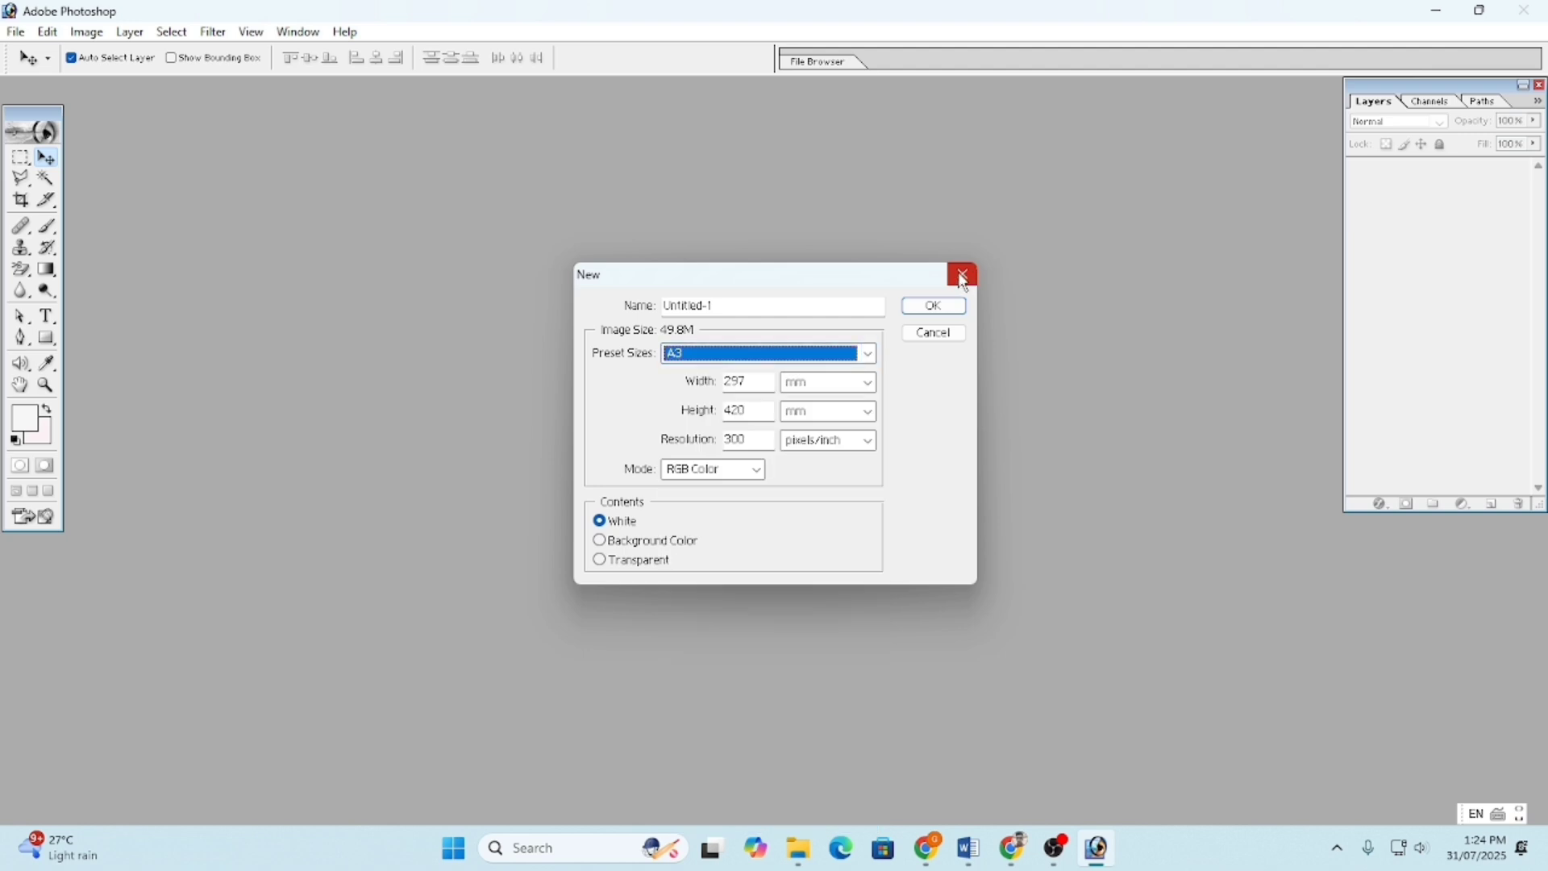
pyautogui.click(965, 275)
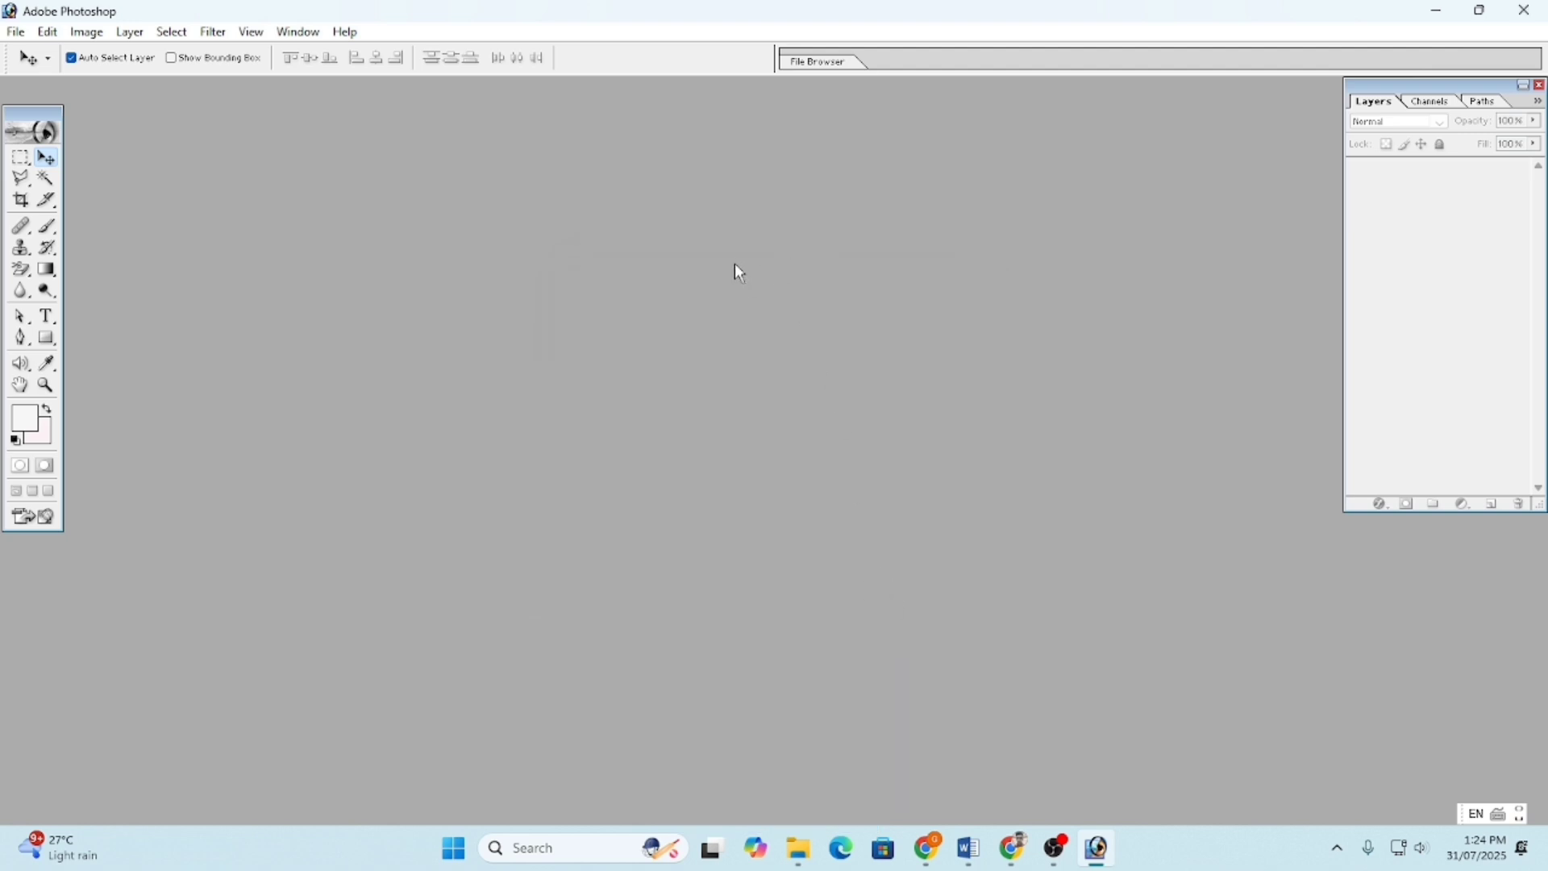
# - Bring up the Open dialog and browse the Desktop, Libraries and This PC locations
pyautogui.doubleClick(541, 328)
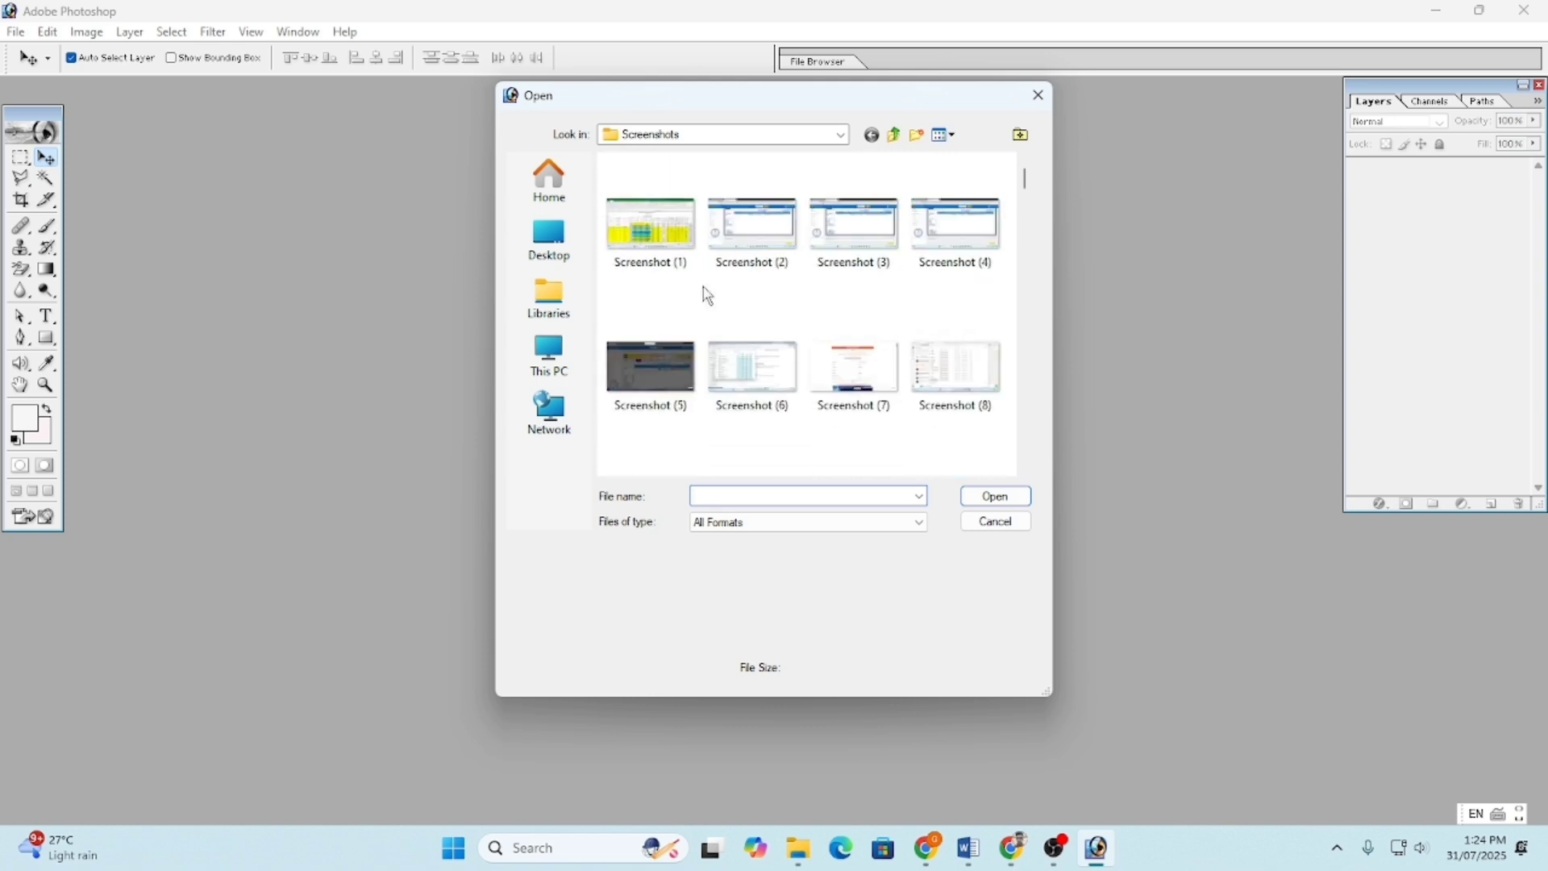
pyautogui.click(549, 242)
pyautogui.click(549, 298)
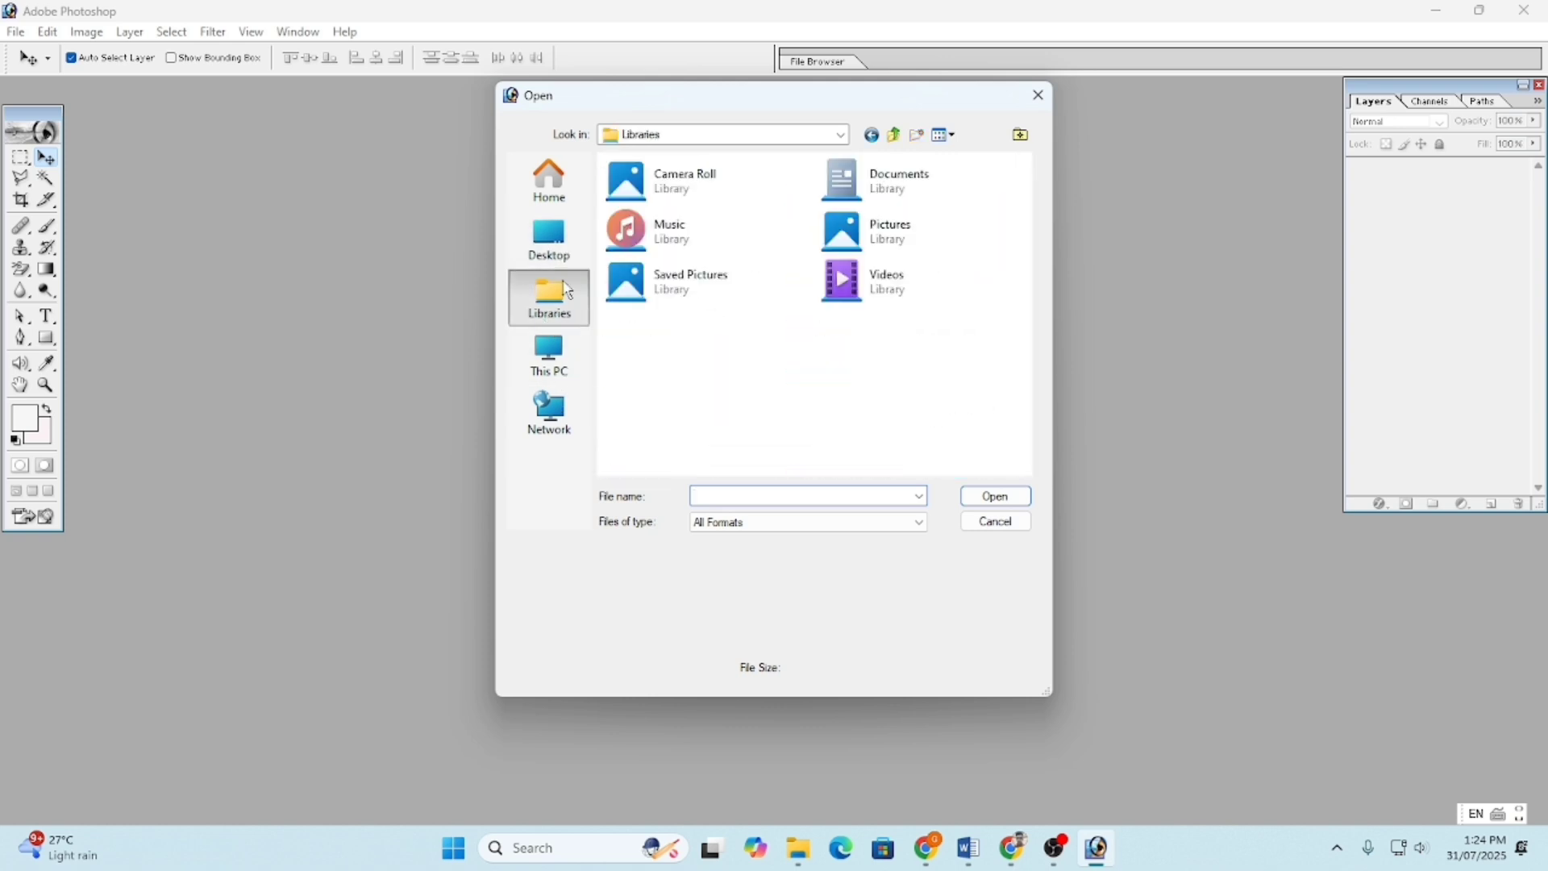
pyautogui.click(549, 240)
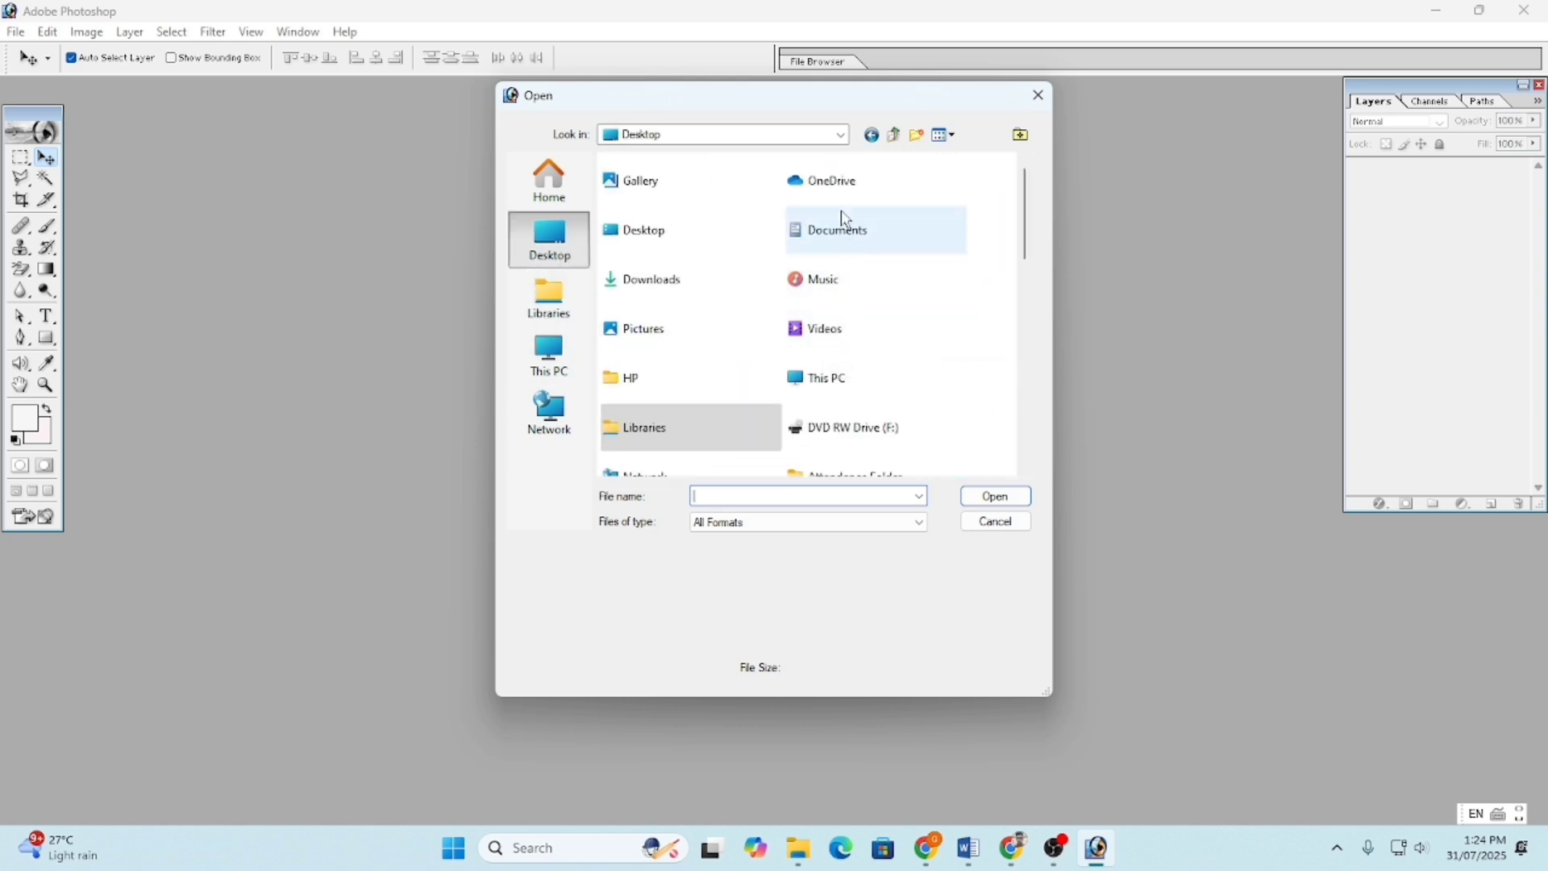
pyautogui.scroll(-4, 637, 403)
pyautogui.scroll(5, 682, 417)
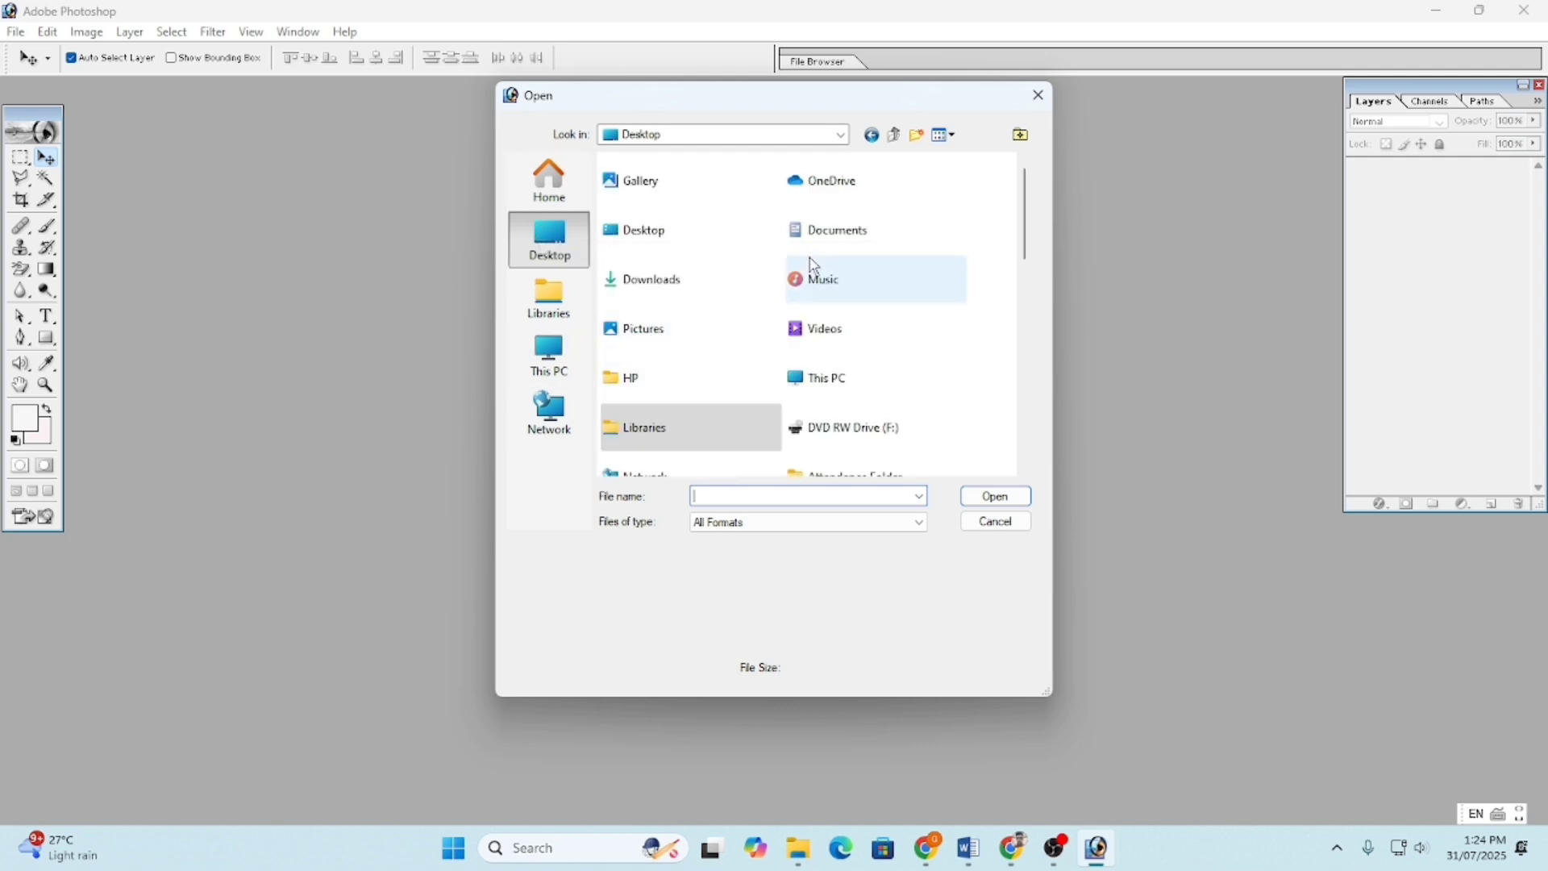
pyautogui.doubleClick(679, 192)
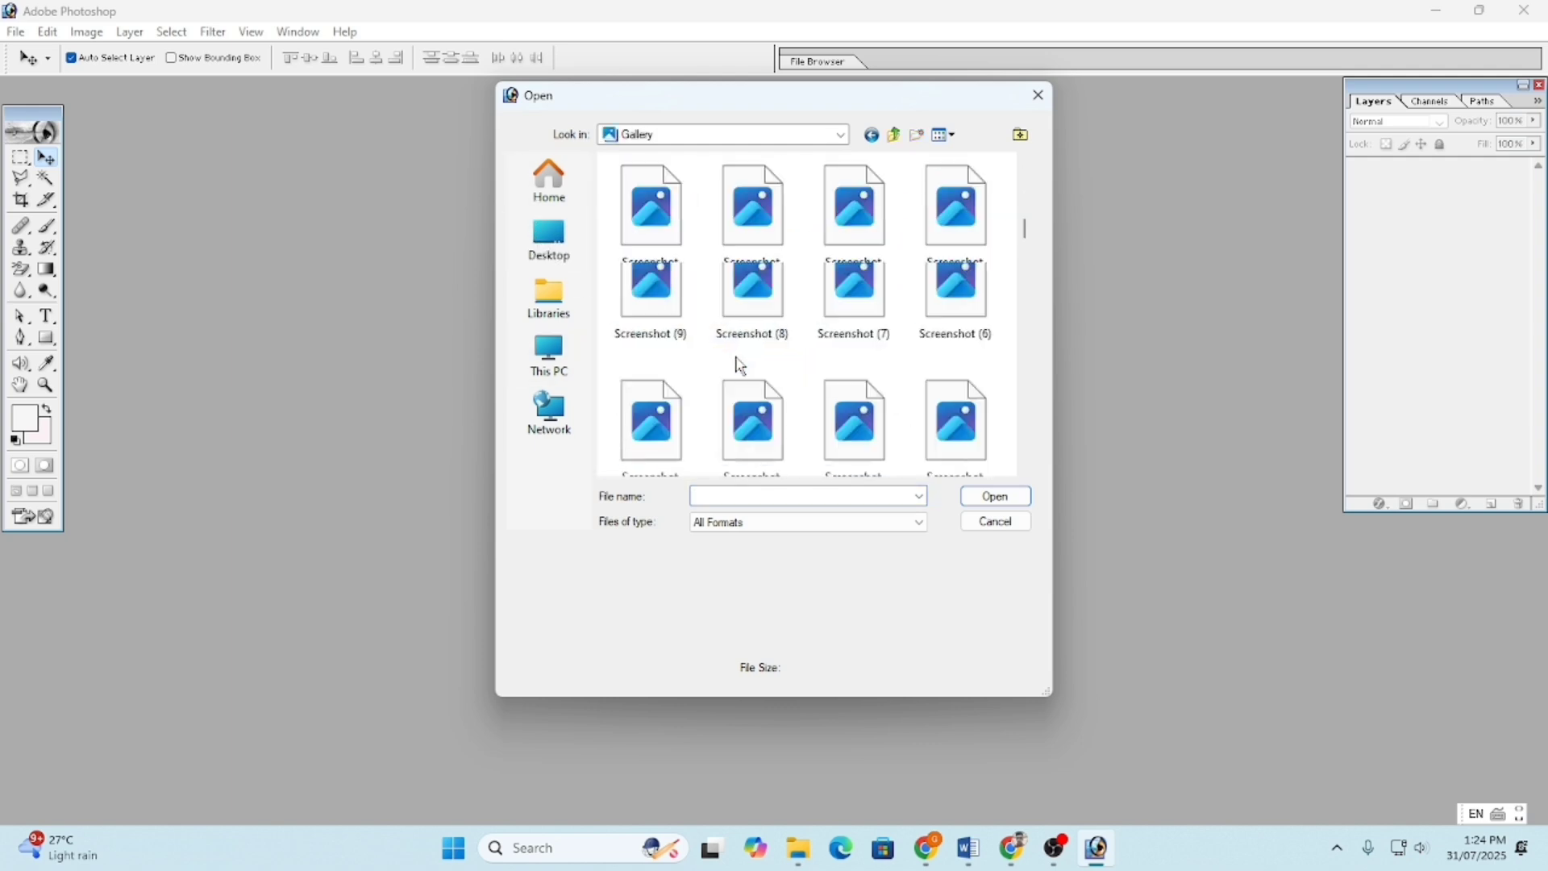
pyautogui.scroll(-3, 735, 362)
pyautogui.scroll(-10, 741, 365)
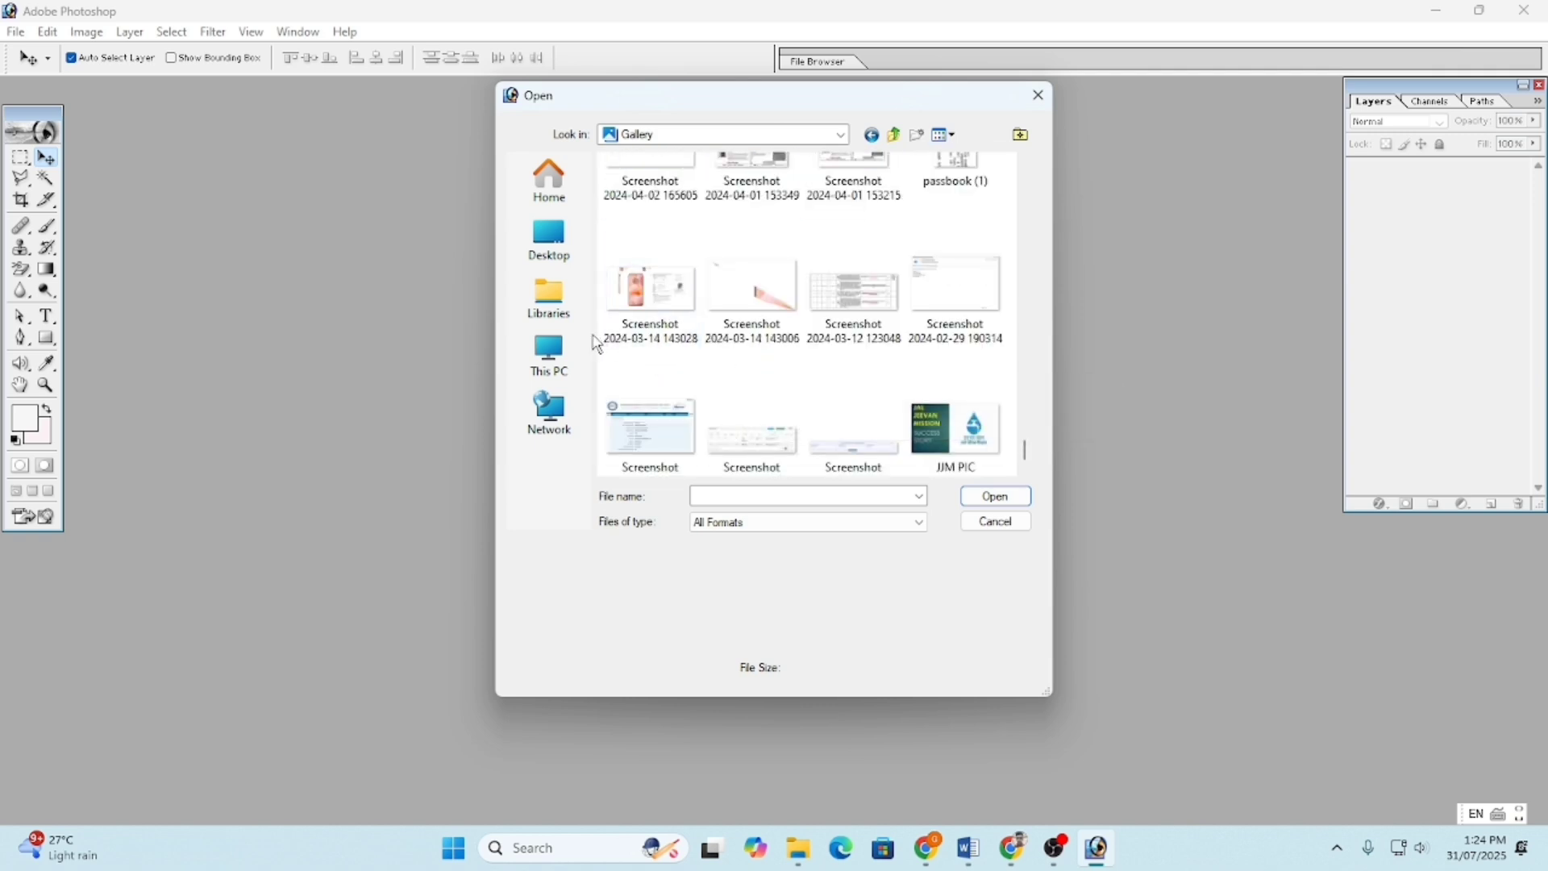
pyautogui.click(548, 298)
pyautogui.click(549, 355)
pyautogui.click(549, 239)
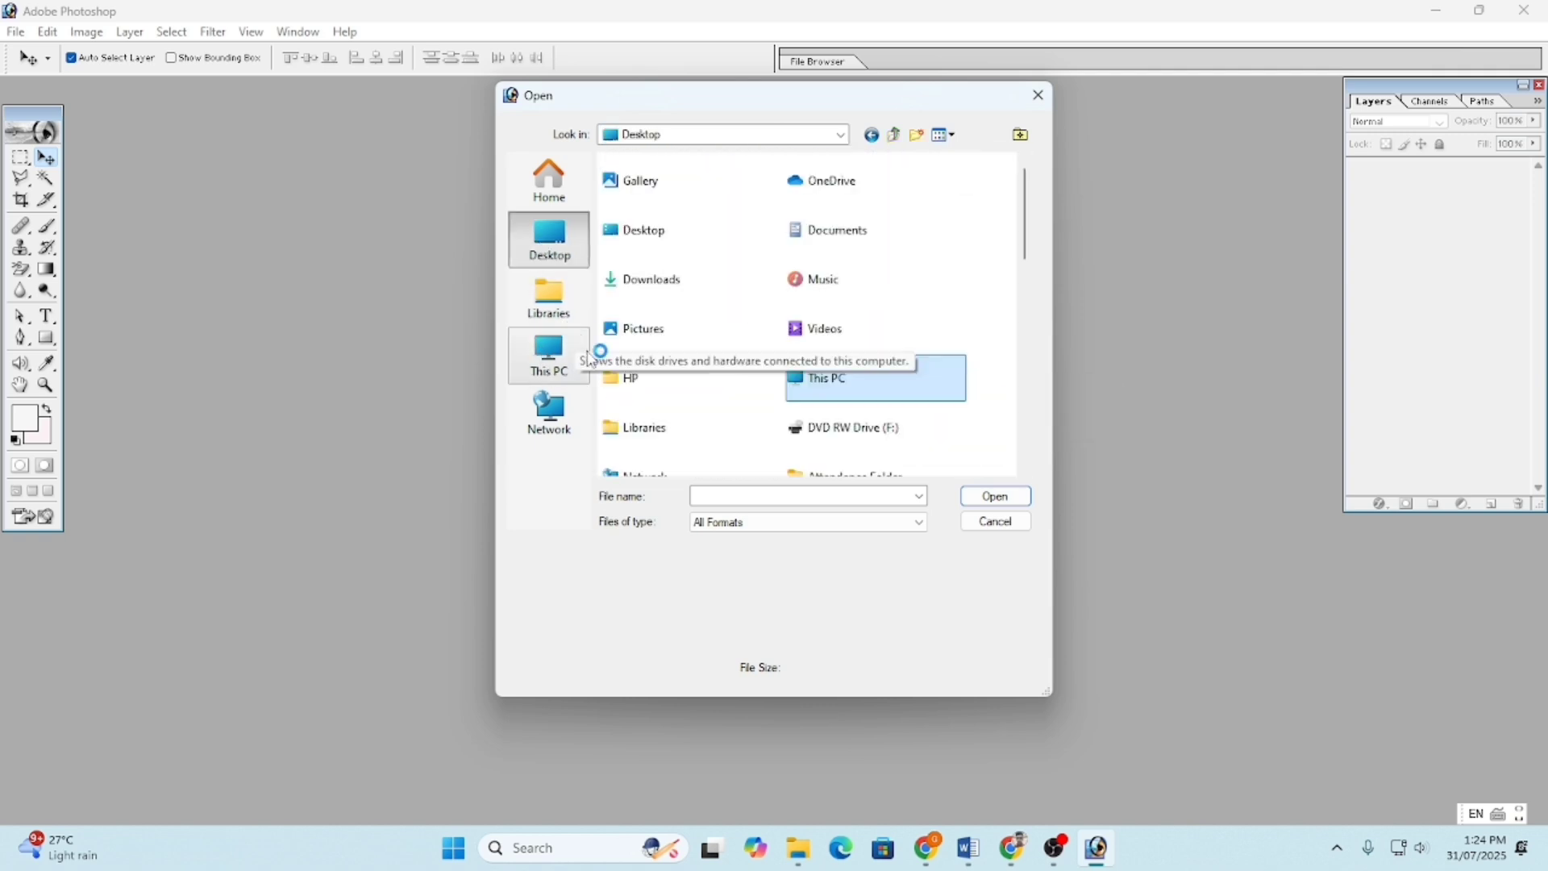
pyautogui.scroll(-6, 637, 363)
pyautogui.scroll(-2, 774, 365)
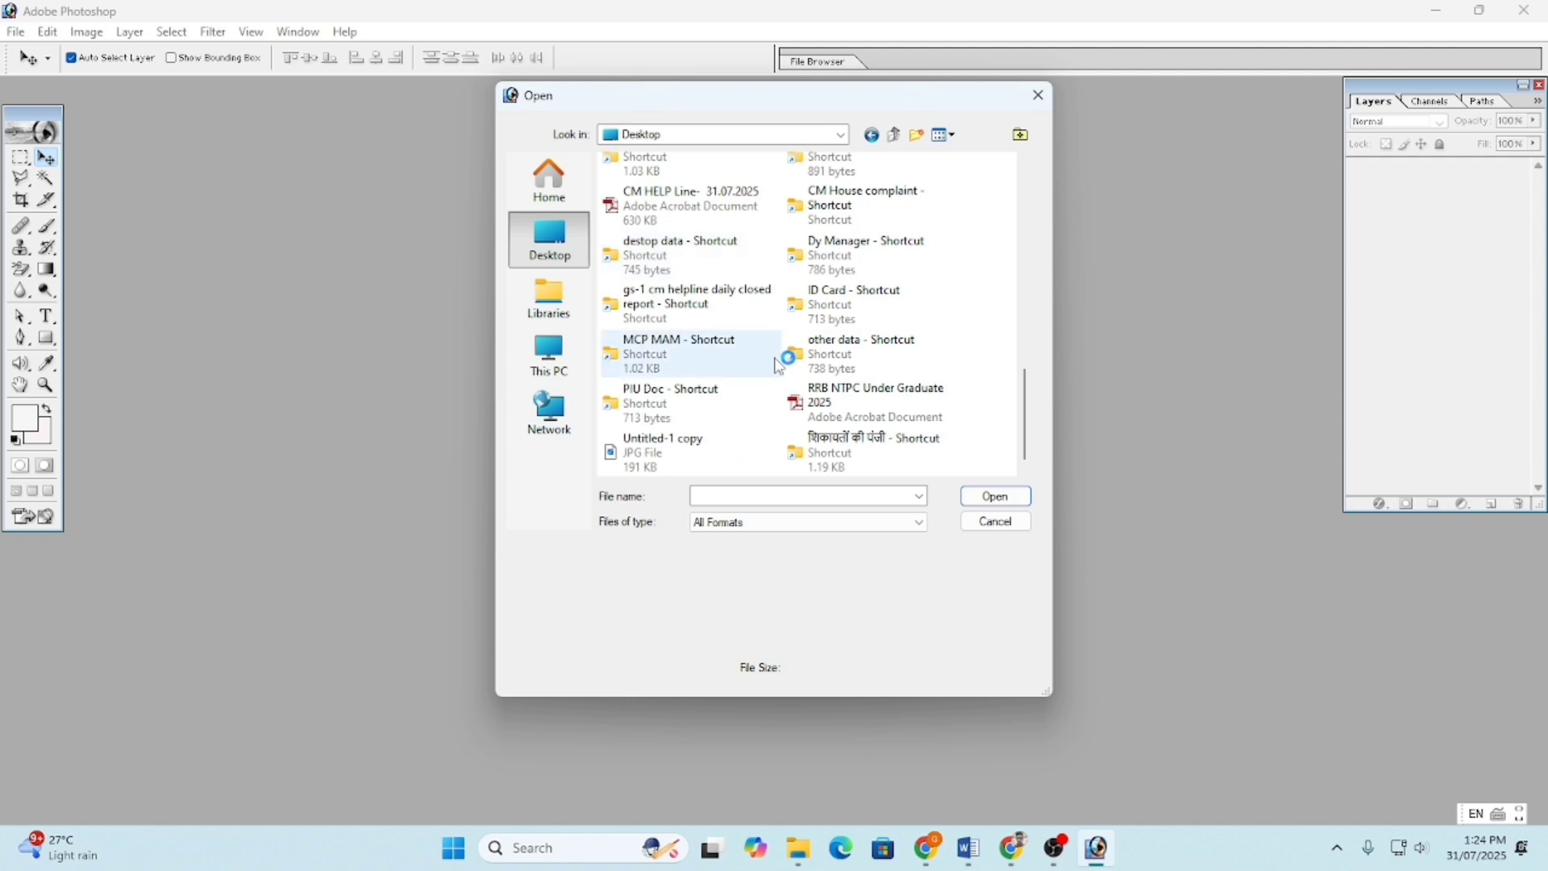
pyautogui.scroll(3, 774, 366)
pyautogui.scroll(-4, 775, 365)
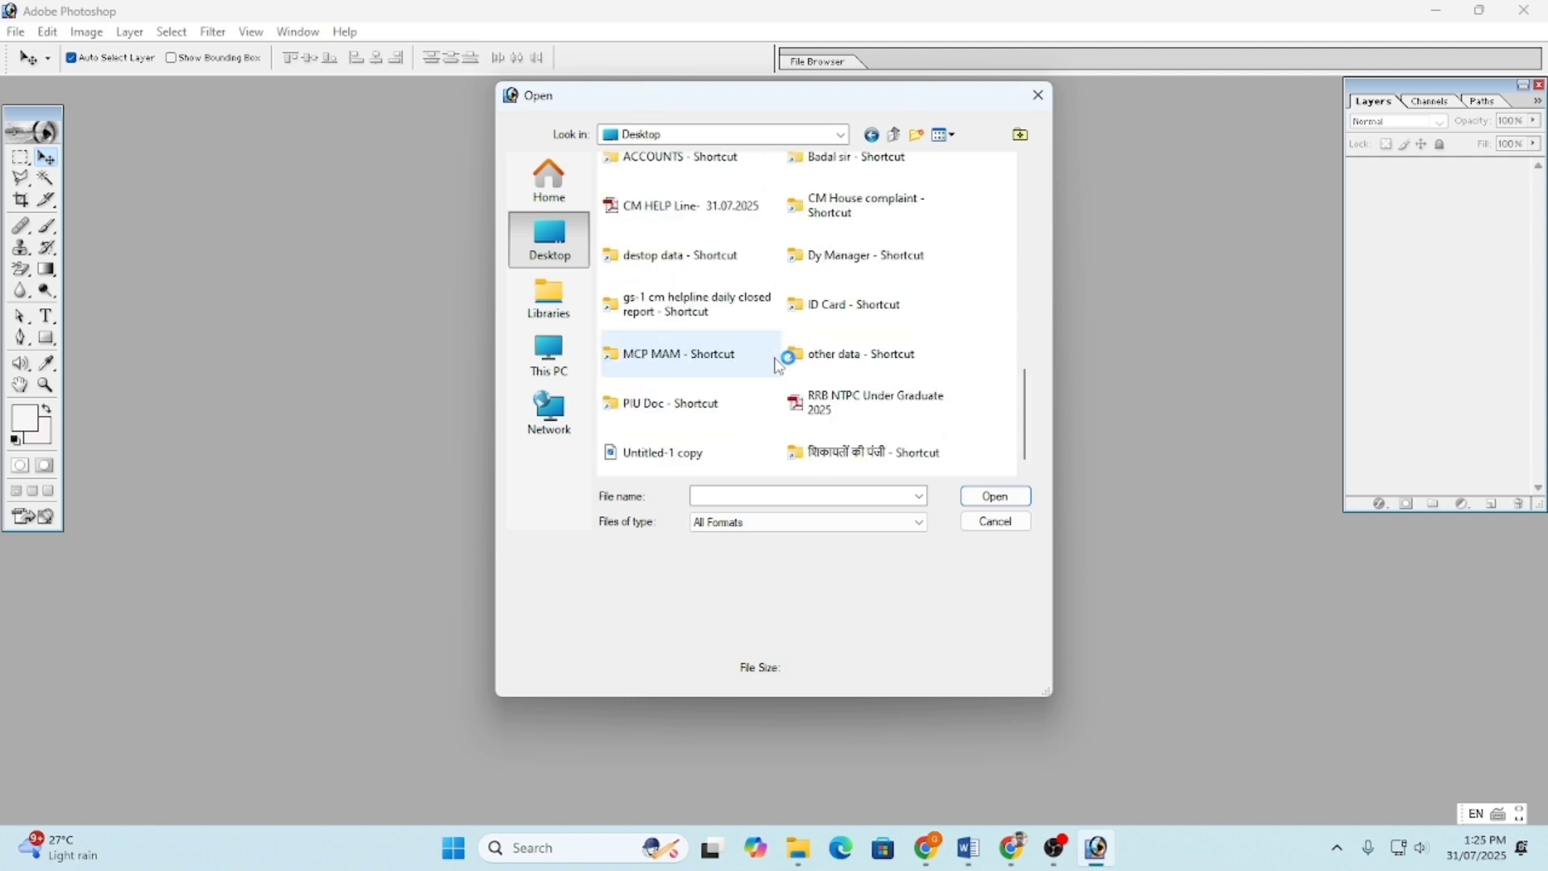
# - Navigate into PIU Doc > SK Folder and open the personal photo folder
pyautogui.doubleClick(669, 386)
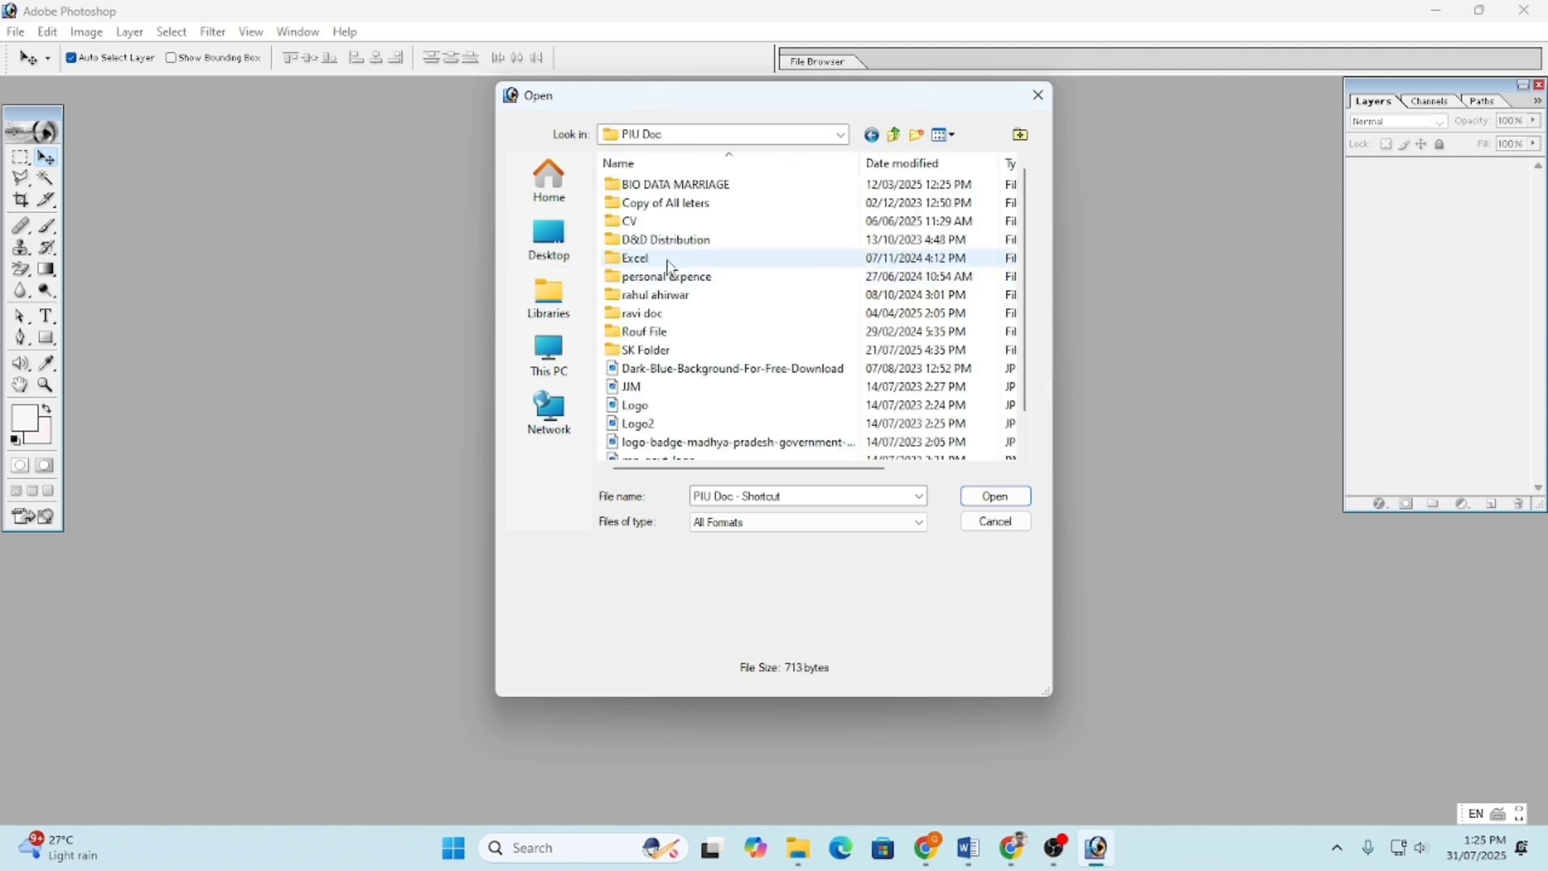
pyautogui.click(653, 352)
pyautogui.doubleClick(653, 352)
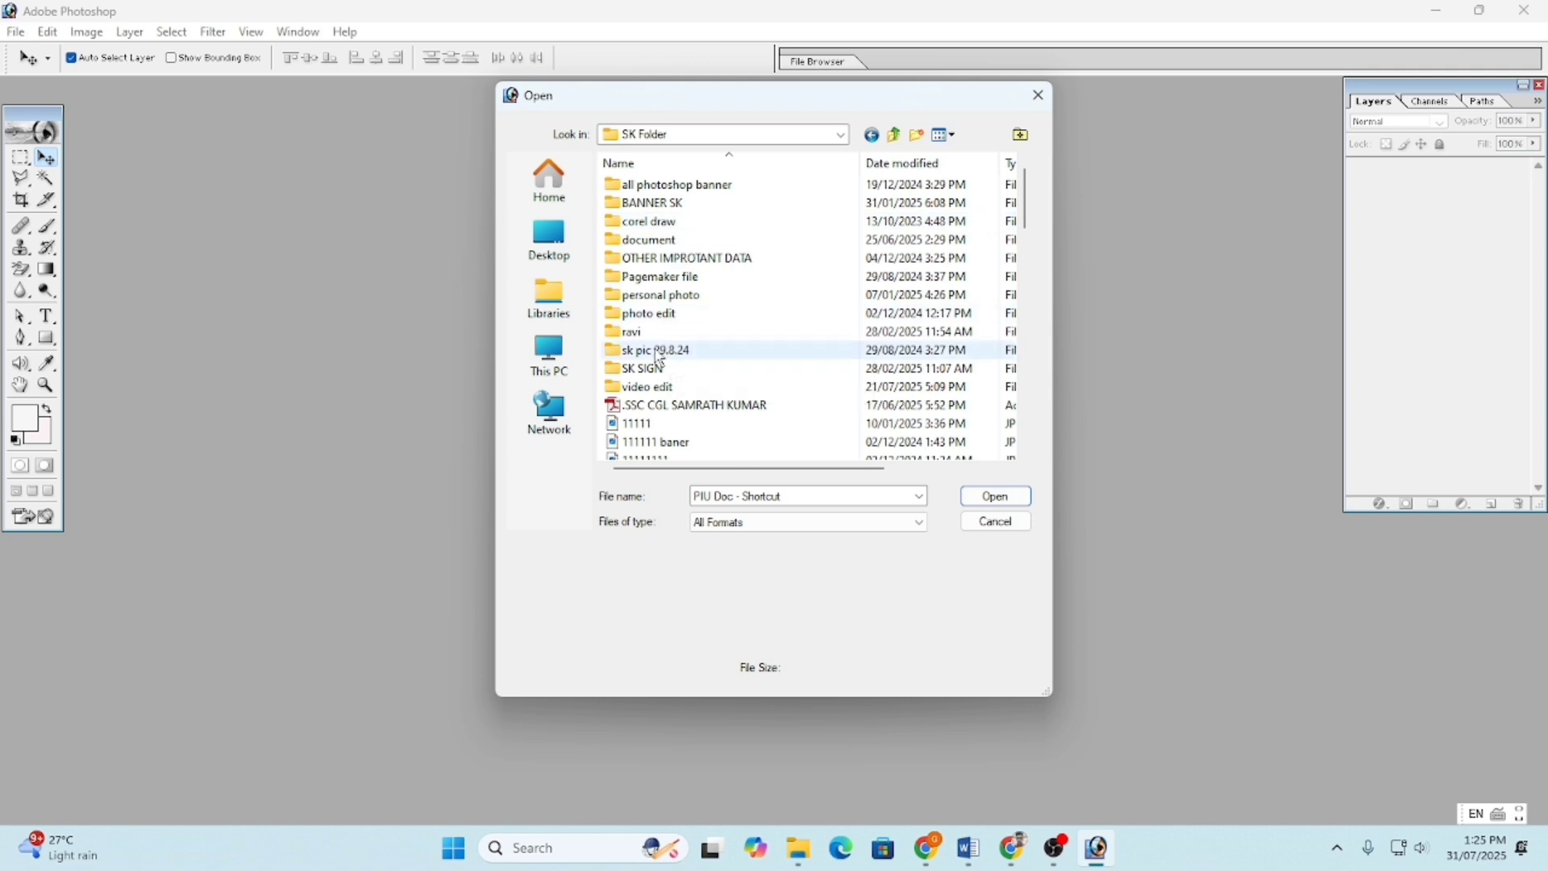
pyautogui.doubleClick(661, 350)
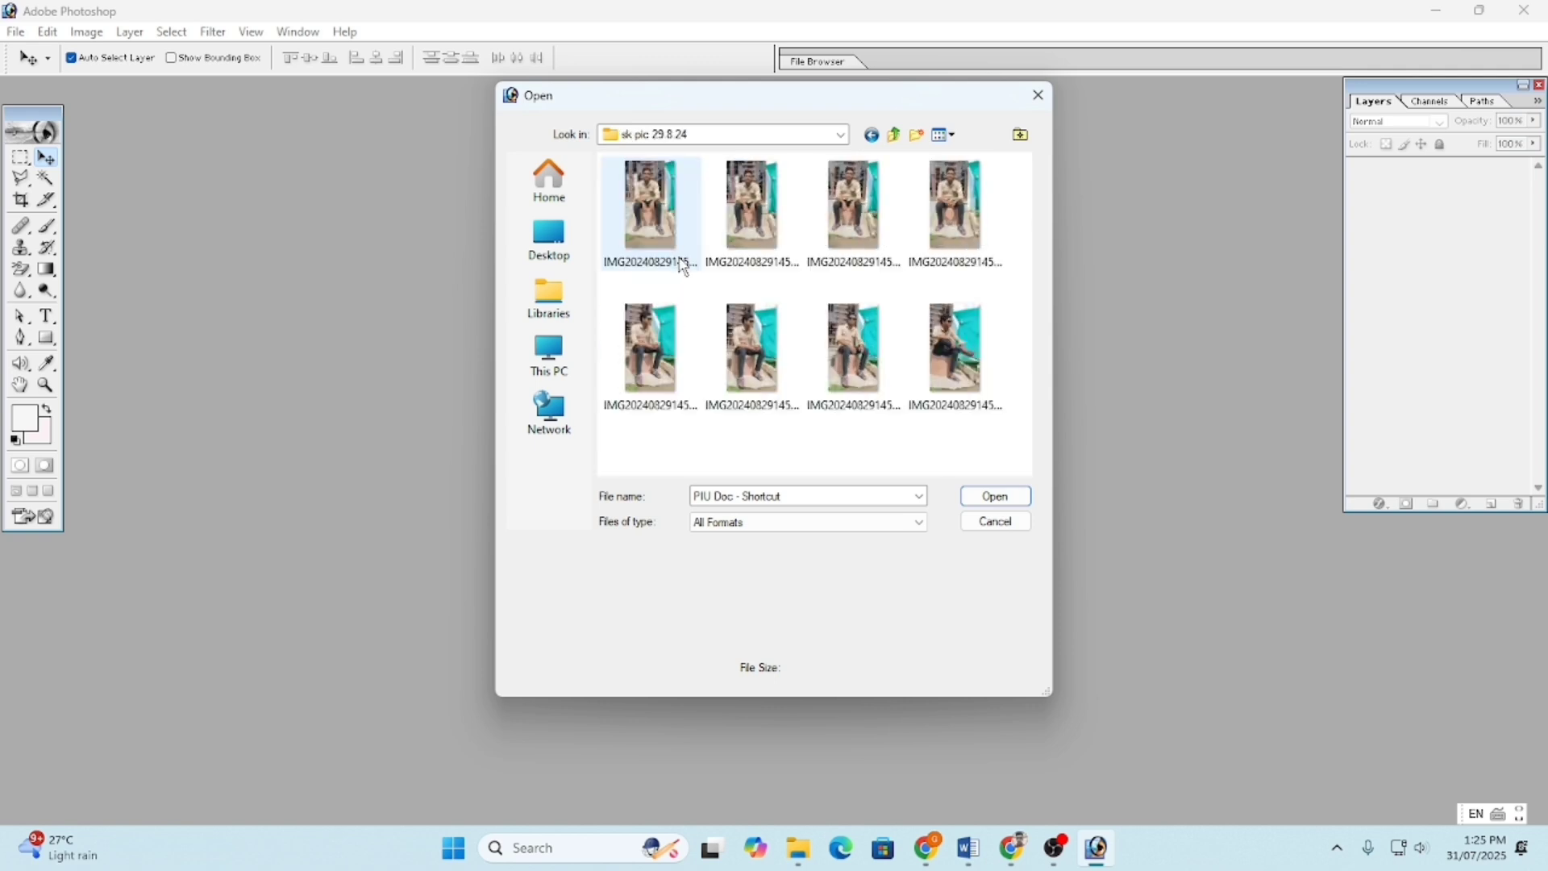
pyautogui.click(955, 228)
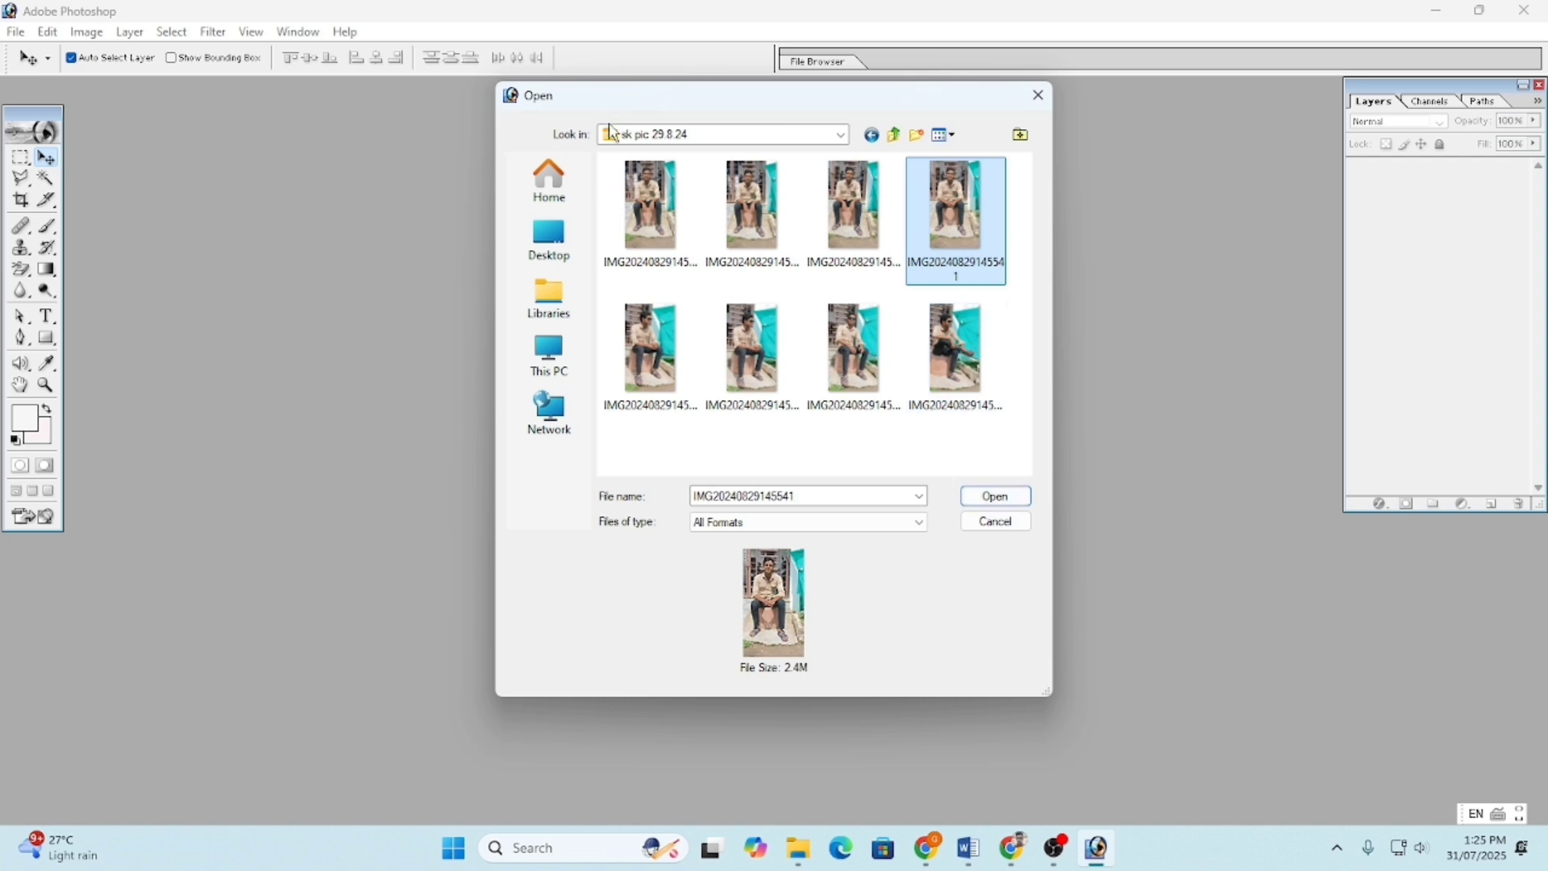
pyautogui.click(871, 144)
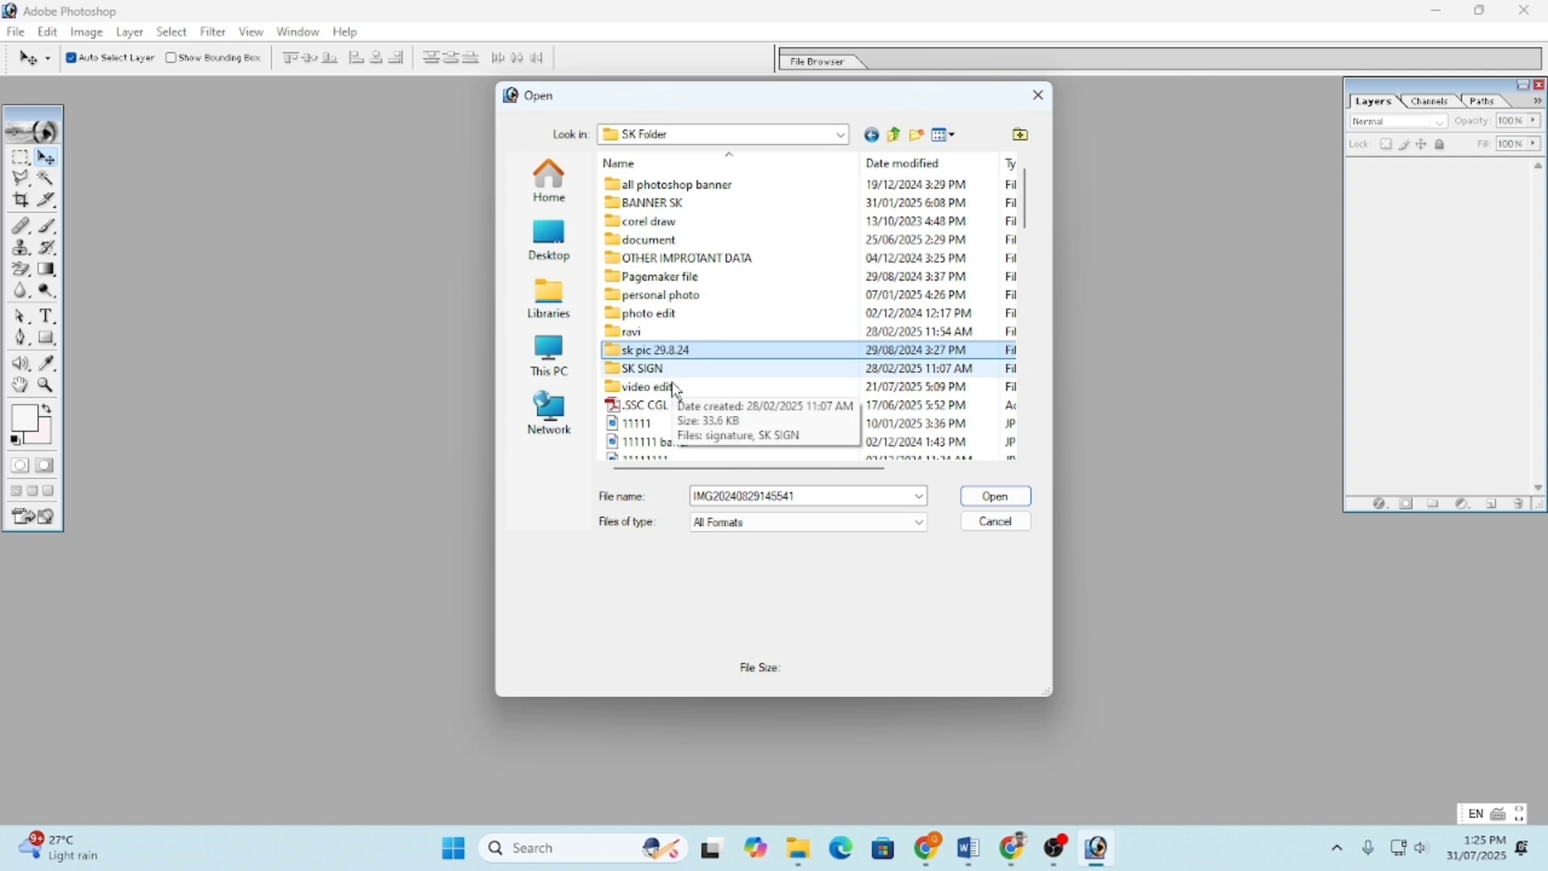
pyautogui.doubleClick(691, 295)
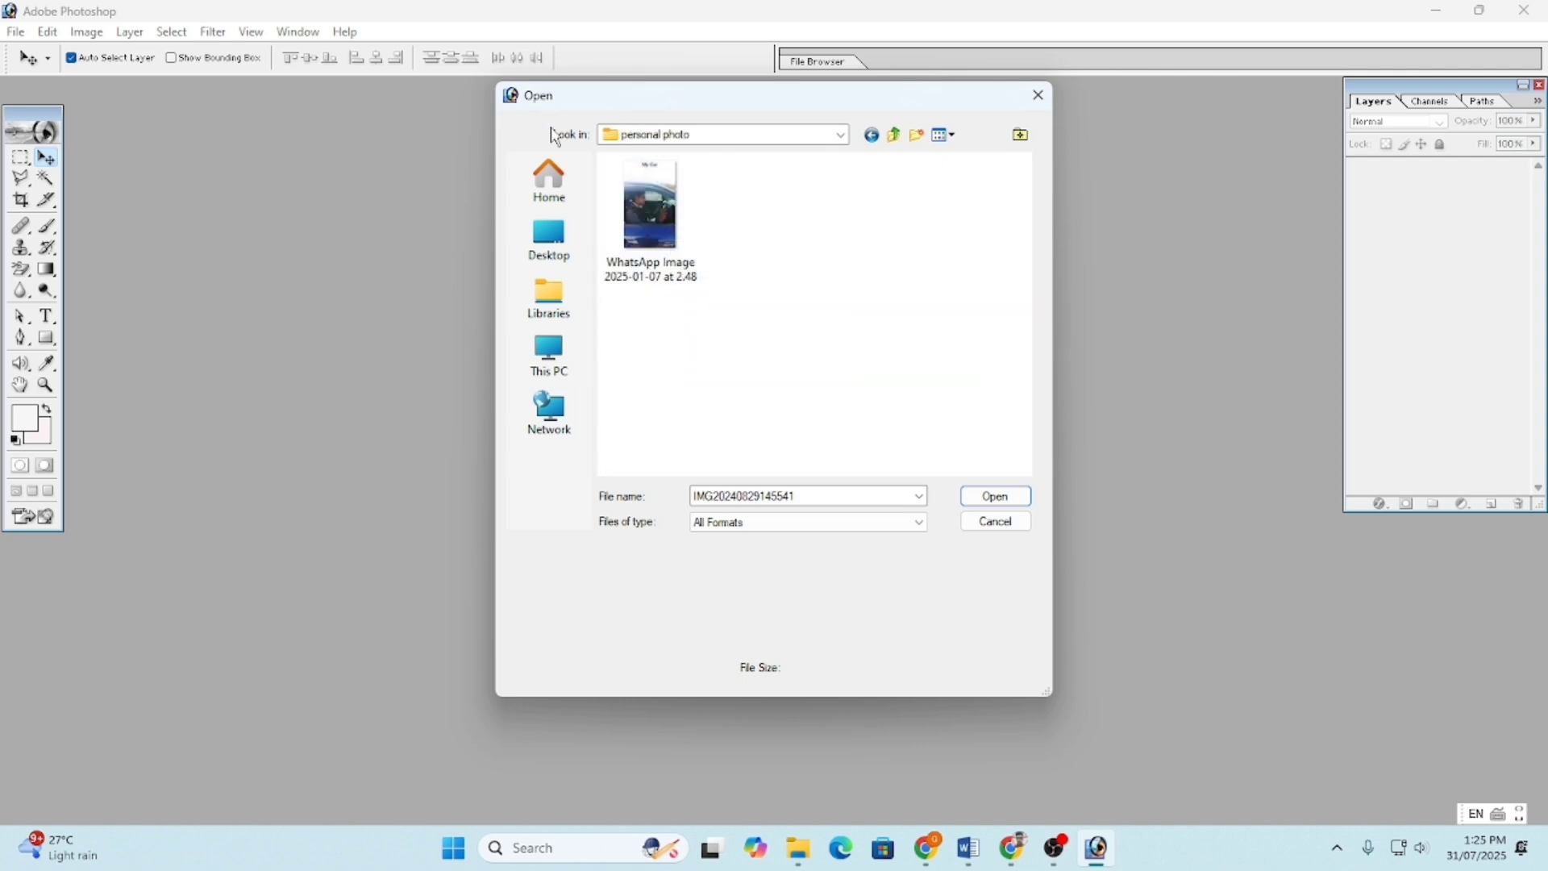
# - Back in SK Folder, preview the portrait copies and SK Dated Pic files
pyautogui.click(871, 136)
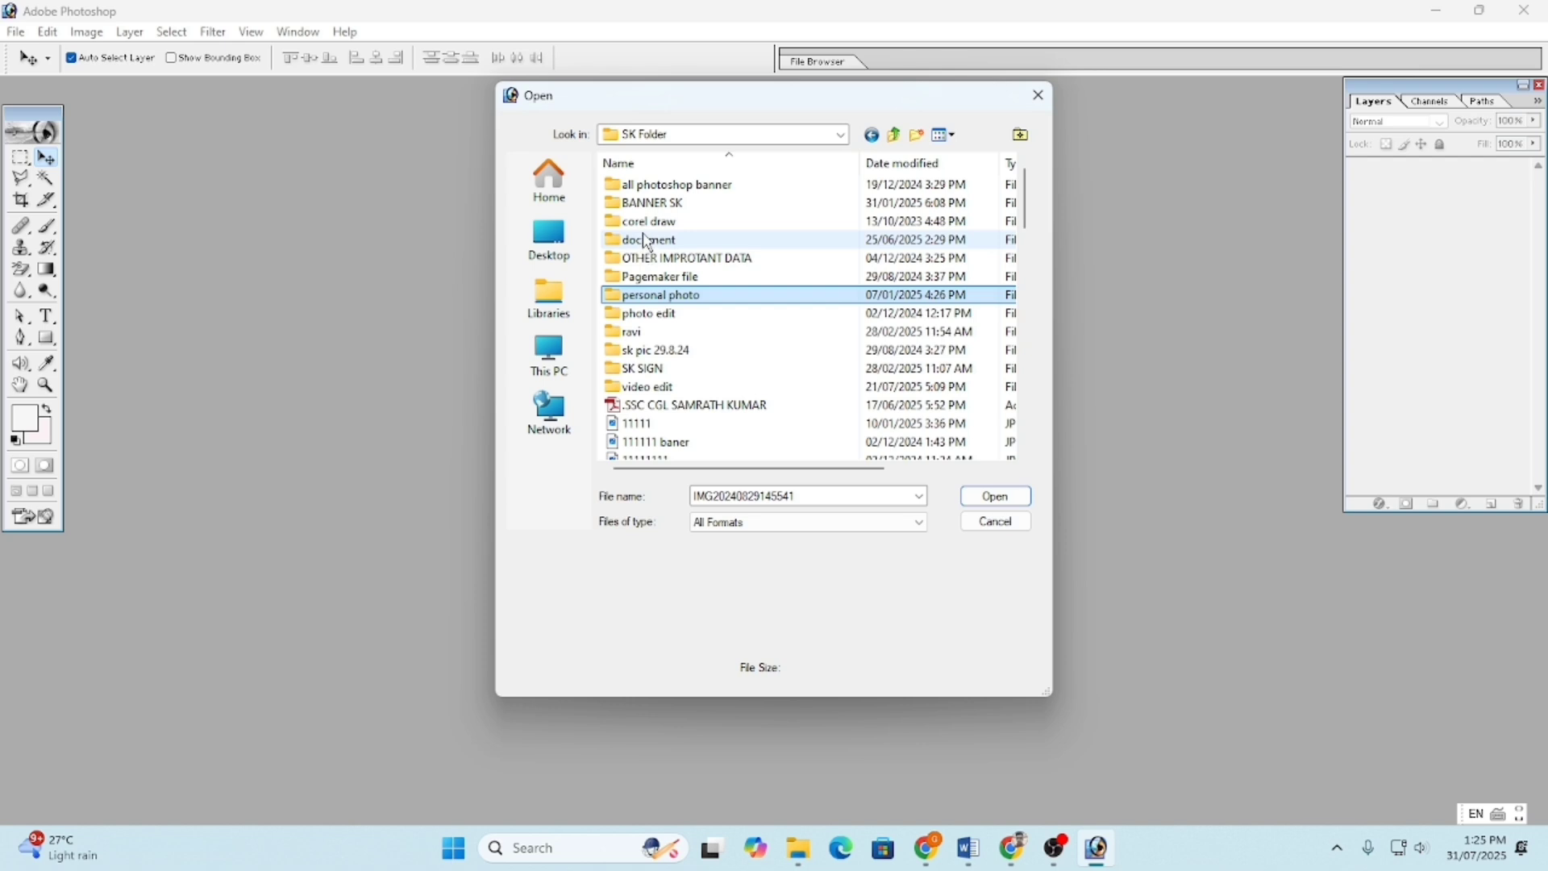
pyautogui.scroll(-5, 645, 306)
pyautogui.click(641, 369)
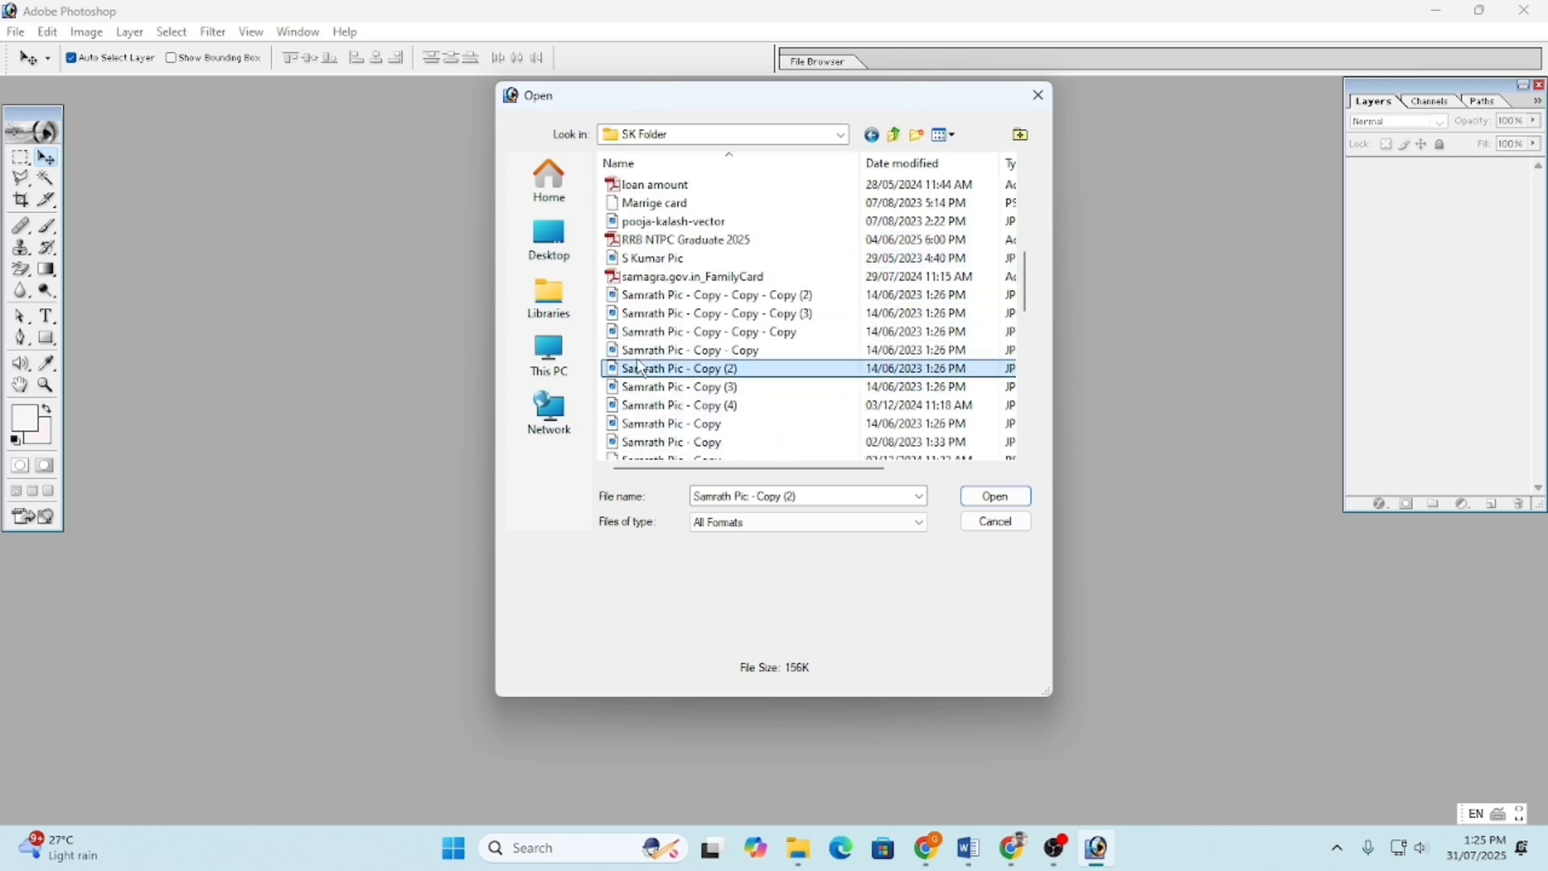
pyautogui.press('Up')
pyautogui.press('Up')
pyautogui.press('Up')
pyautogui.press('Up')
pyautogui.scroll(-4, 637, 371)
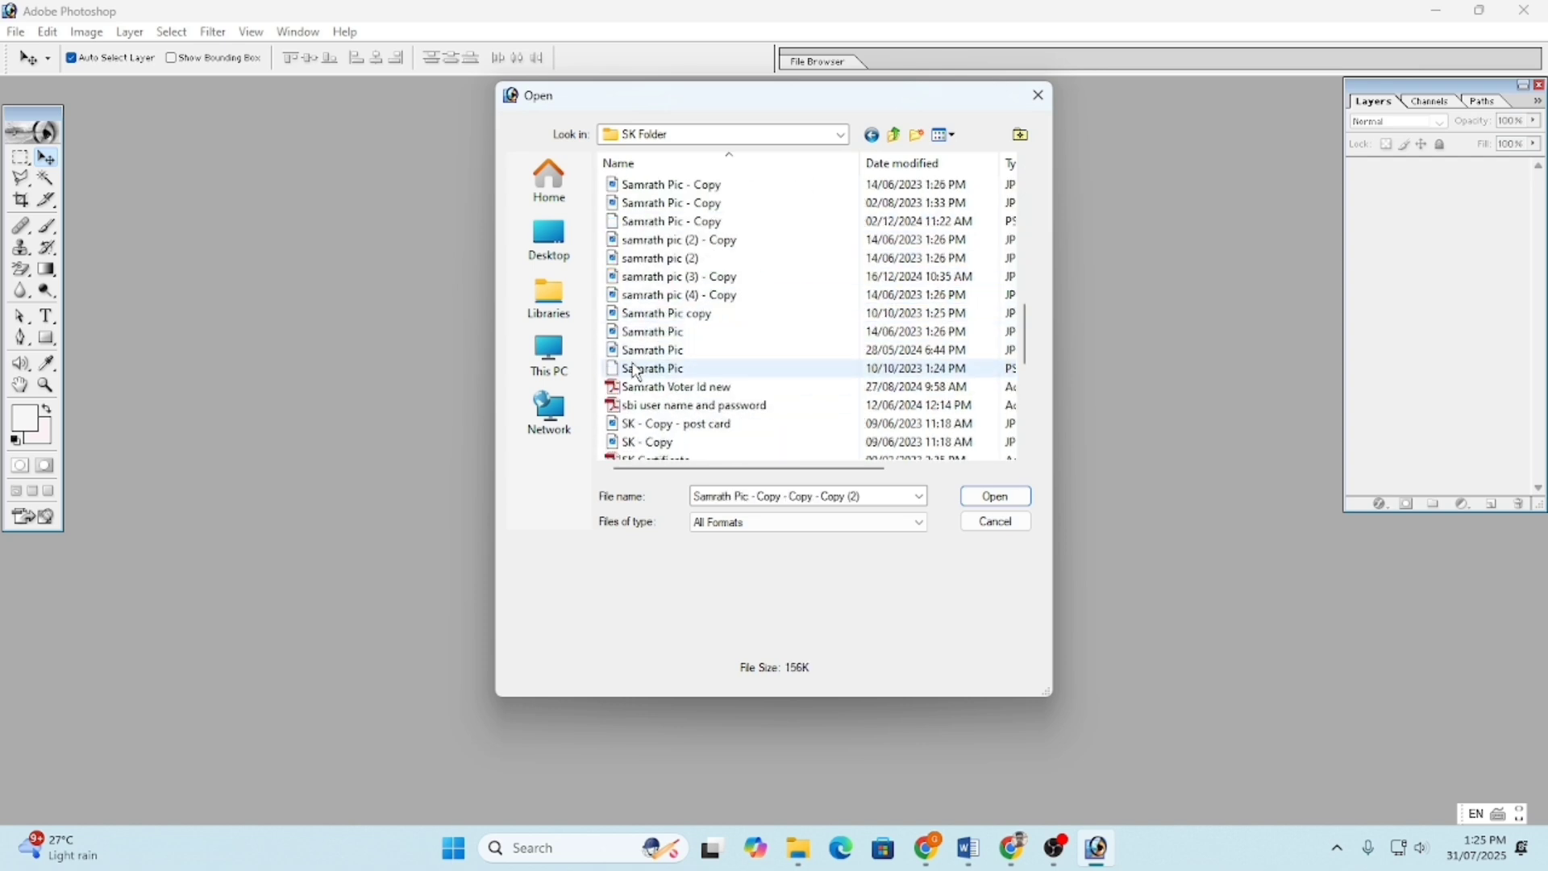
pyautogui.scroll(-7, 637, 371)
pyautogui.click(640, 365)
pyautogui.scroll(2, 650, 301)
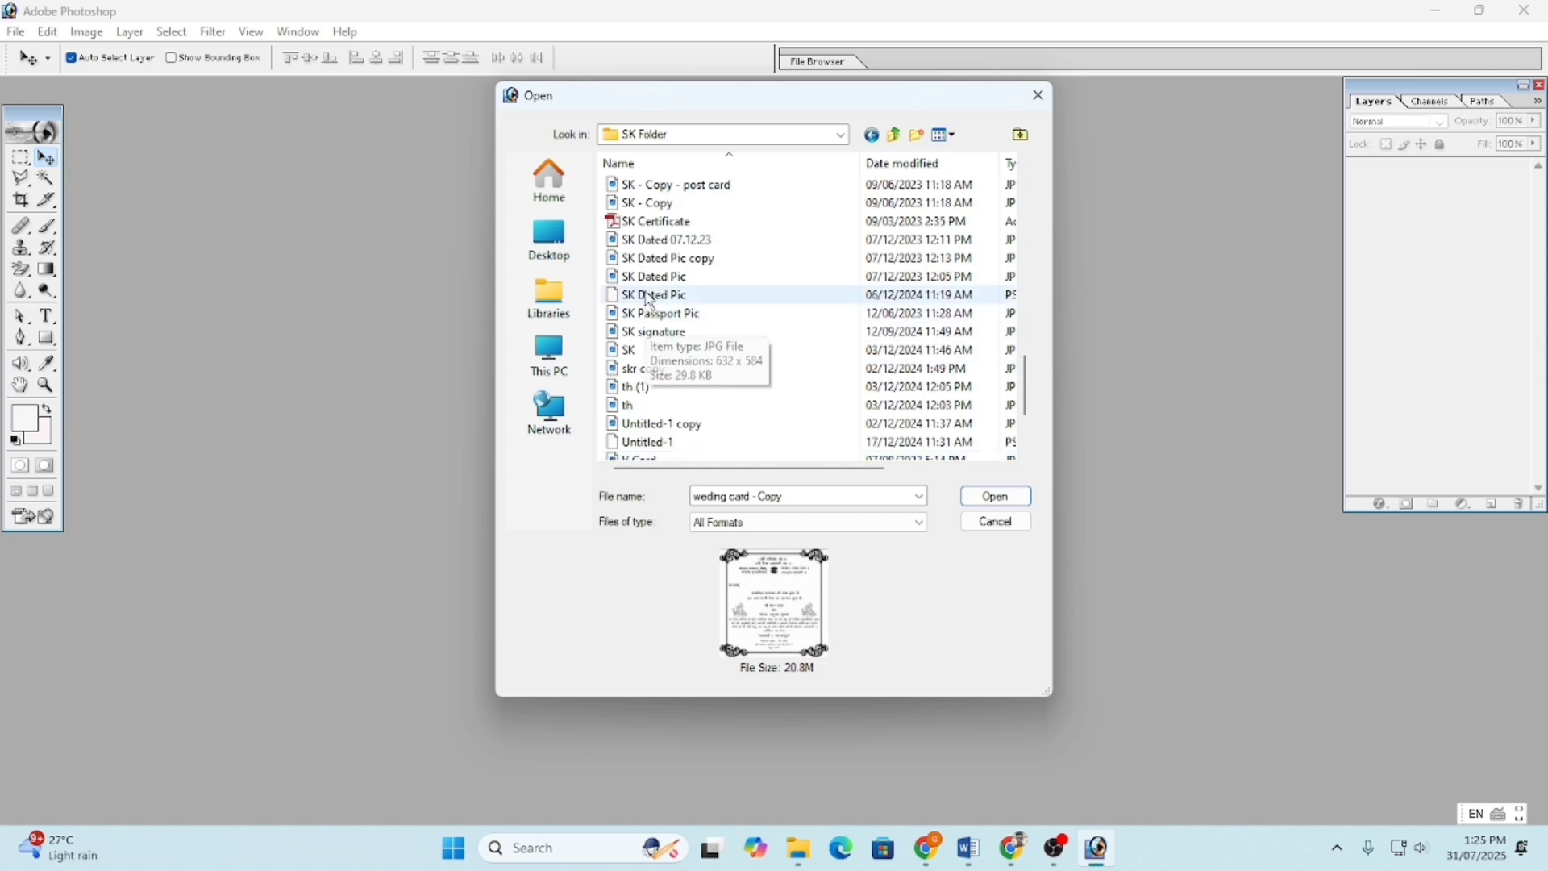
pyautogui.click(650, 297)
pyautogui.click(651, 278)
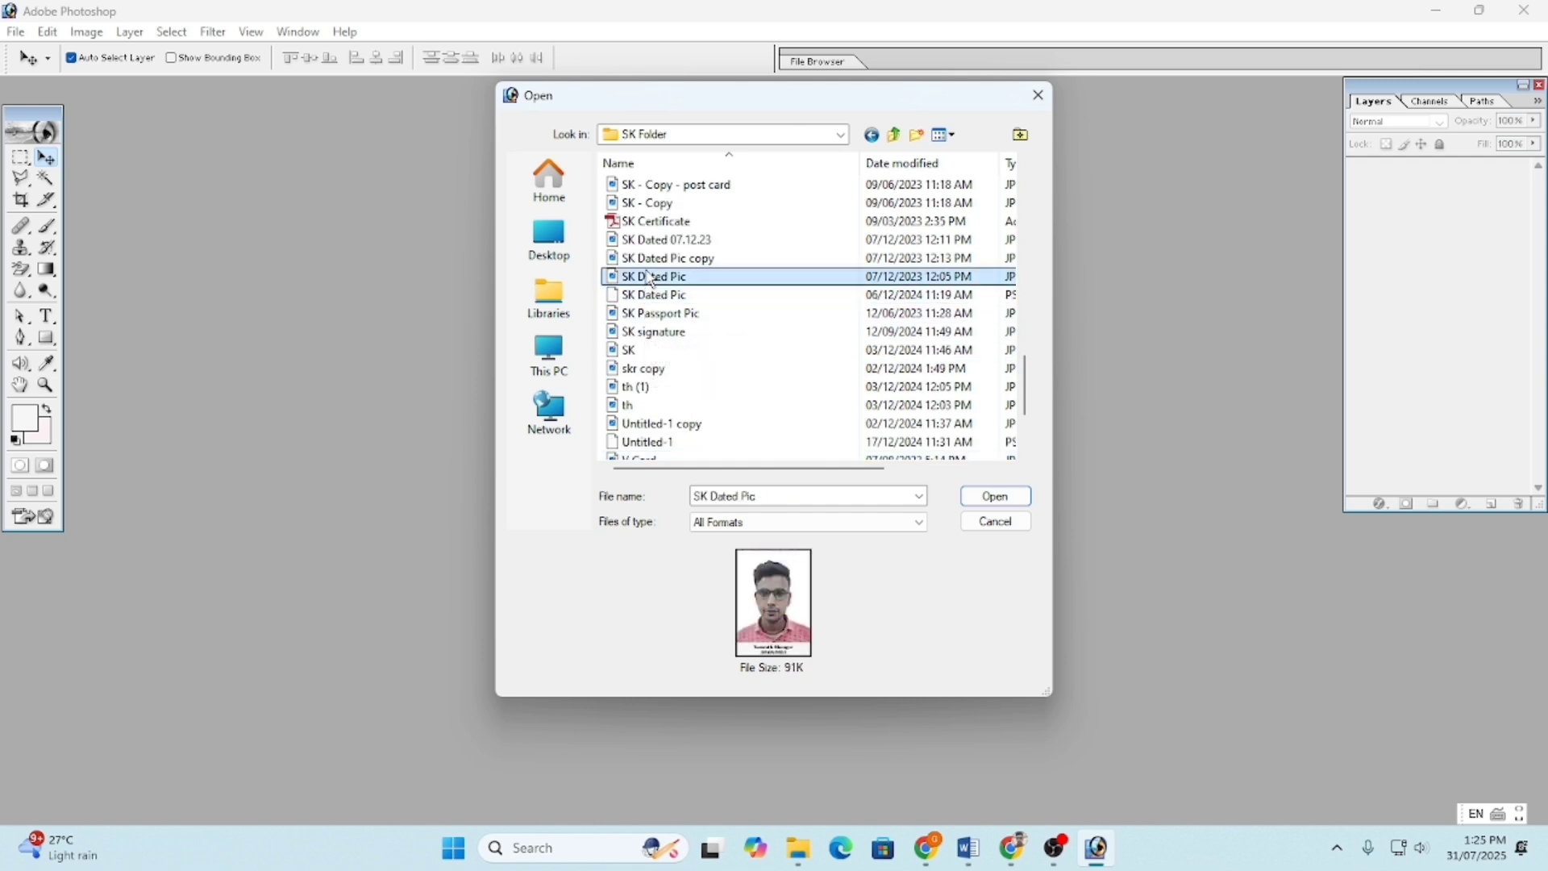
pyautogui.scroll(5, 652, 278)
pyautogui.click(652, 276)
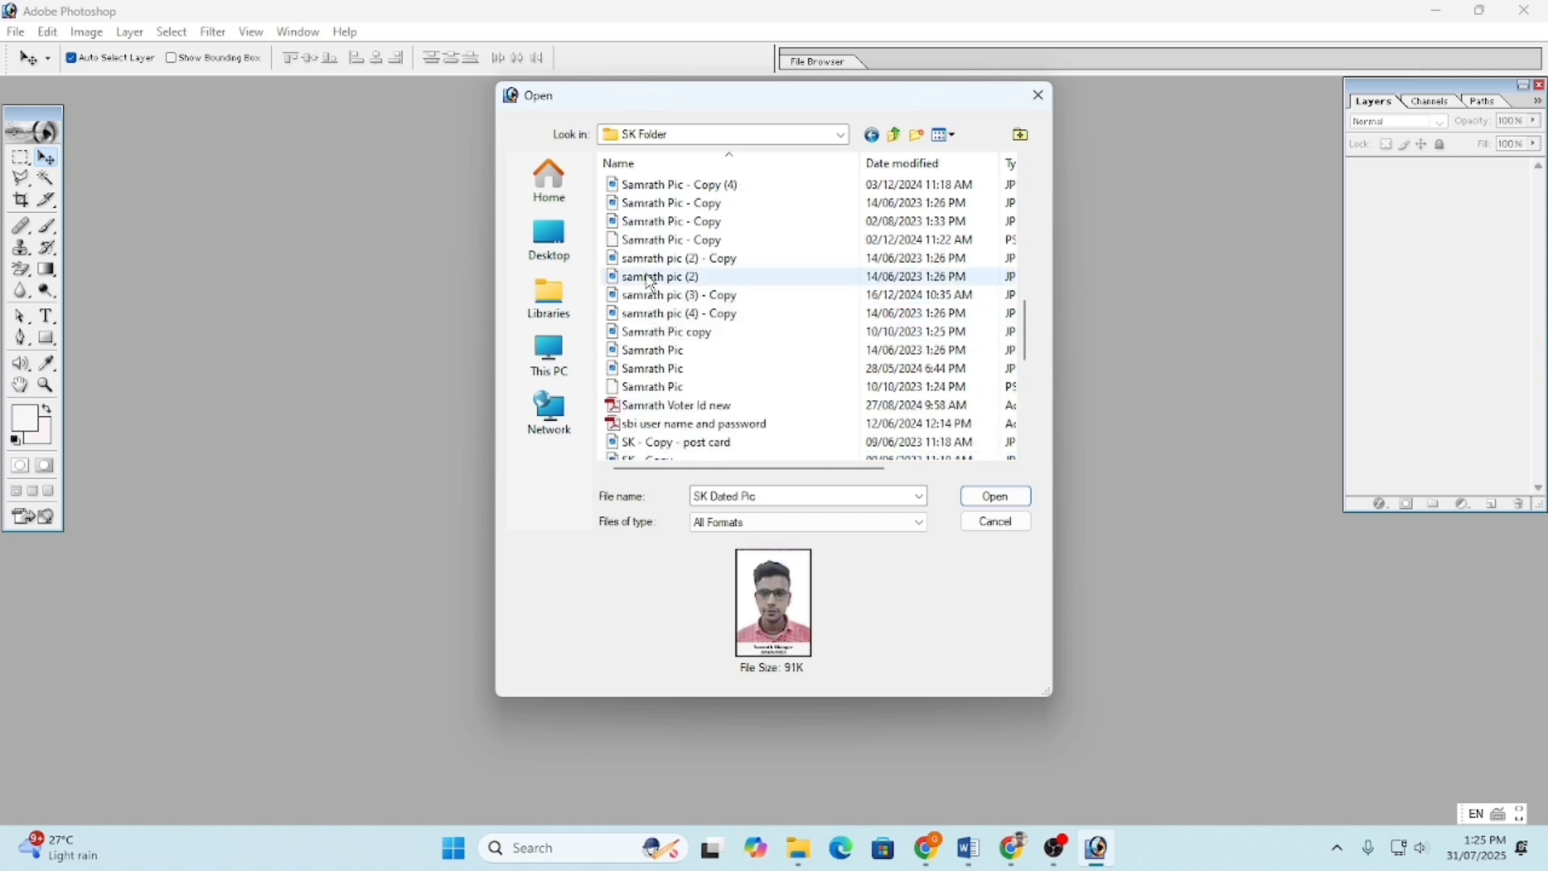
pyautogui.click(663, 331)
pyautogui.click(663, 312)
pyautogui.click(670, 277)
# - Preview more images, then select and open the striped-shirt portrait S Kumar Pic.jpeg
pyautogui.scroll(3, 674, 278)
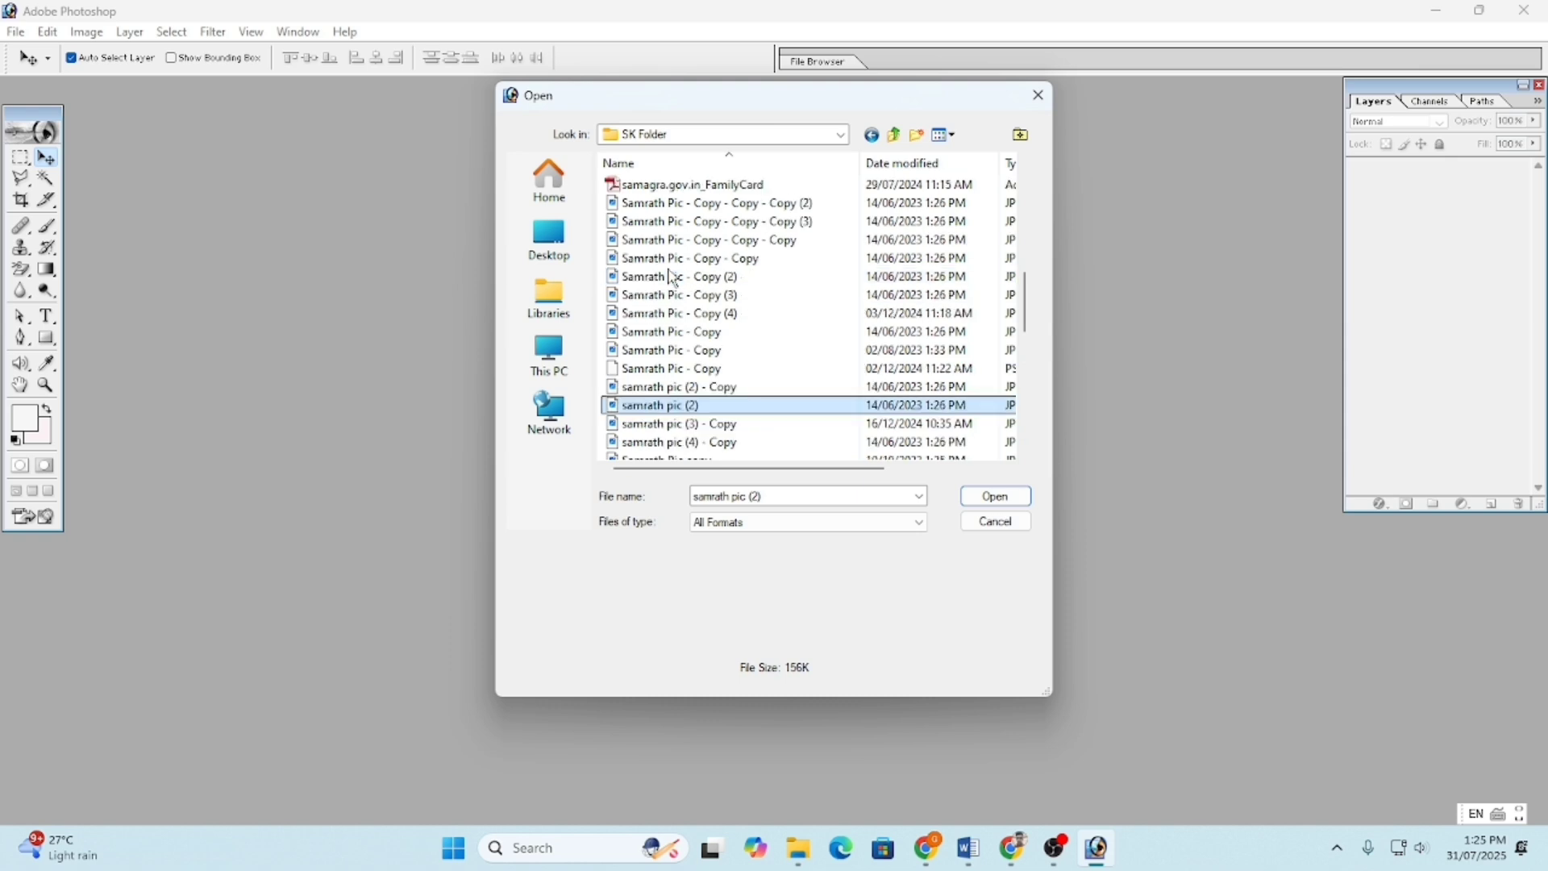
pyautogui.click(674, 276)
pyautogui.click(669, 295)
pyautogui.click(665, 258)
pyautogui.scroll(3, 662, 256)
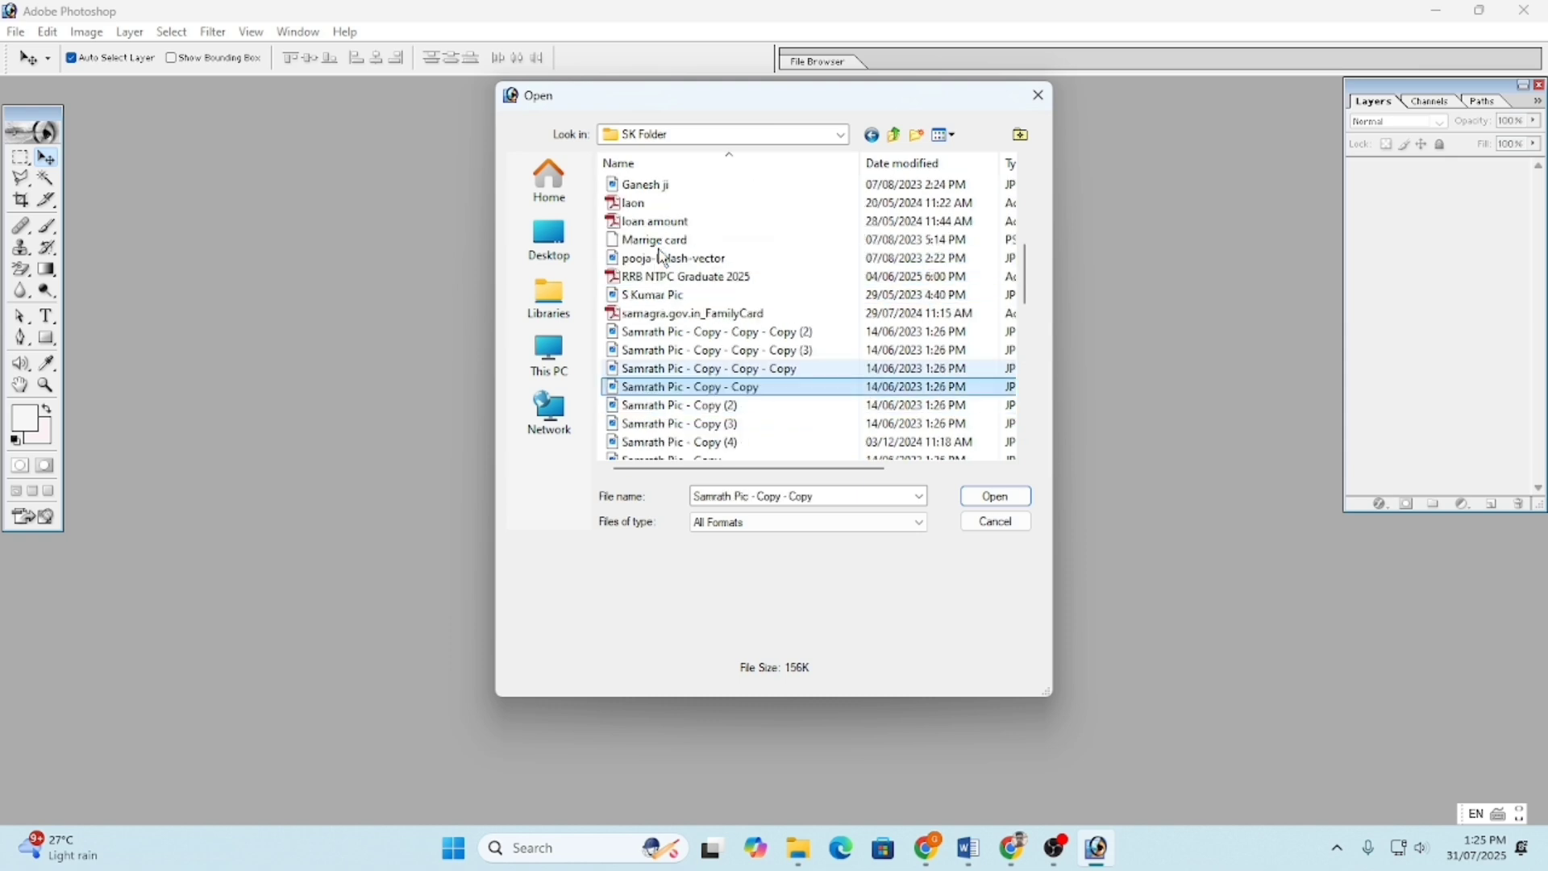
pyautogui.click(663, 277)
pyautogui.click(663, 258)
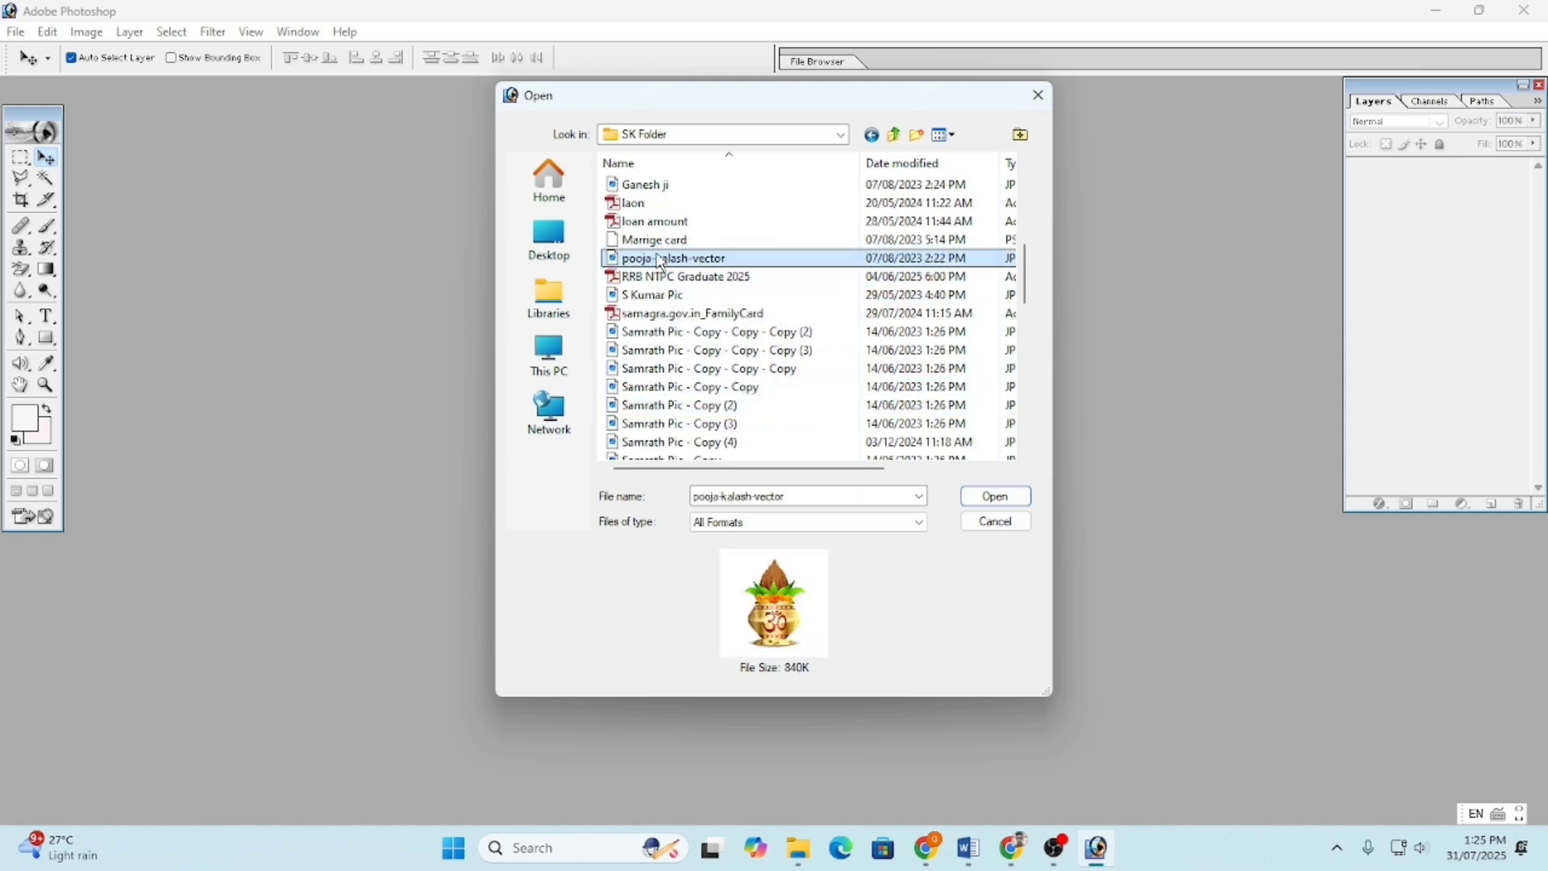
pyautogui.scroll(3, 661, 266)
pyautogui.click(658, 295)
pyautogui.scroll(3, 660, 296)
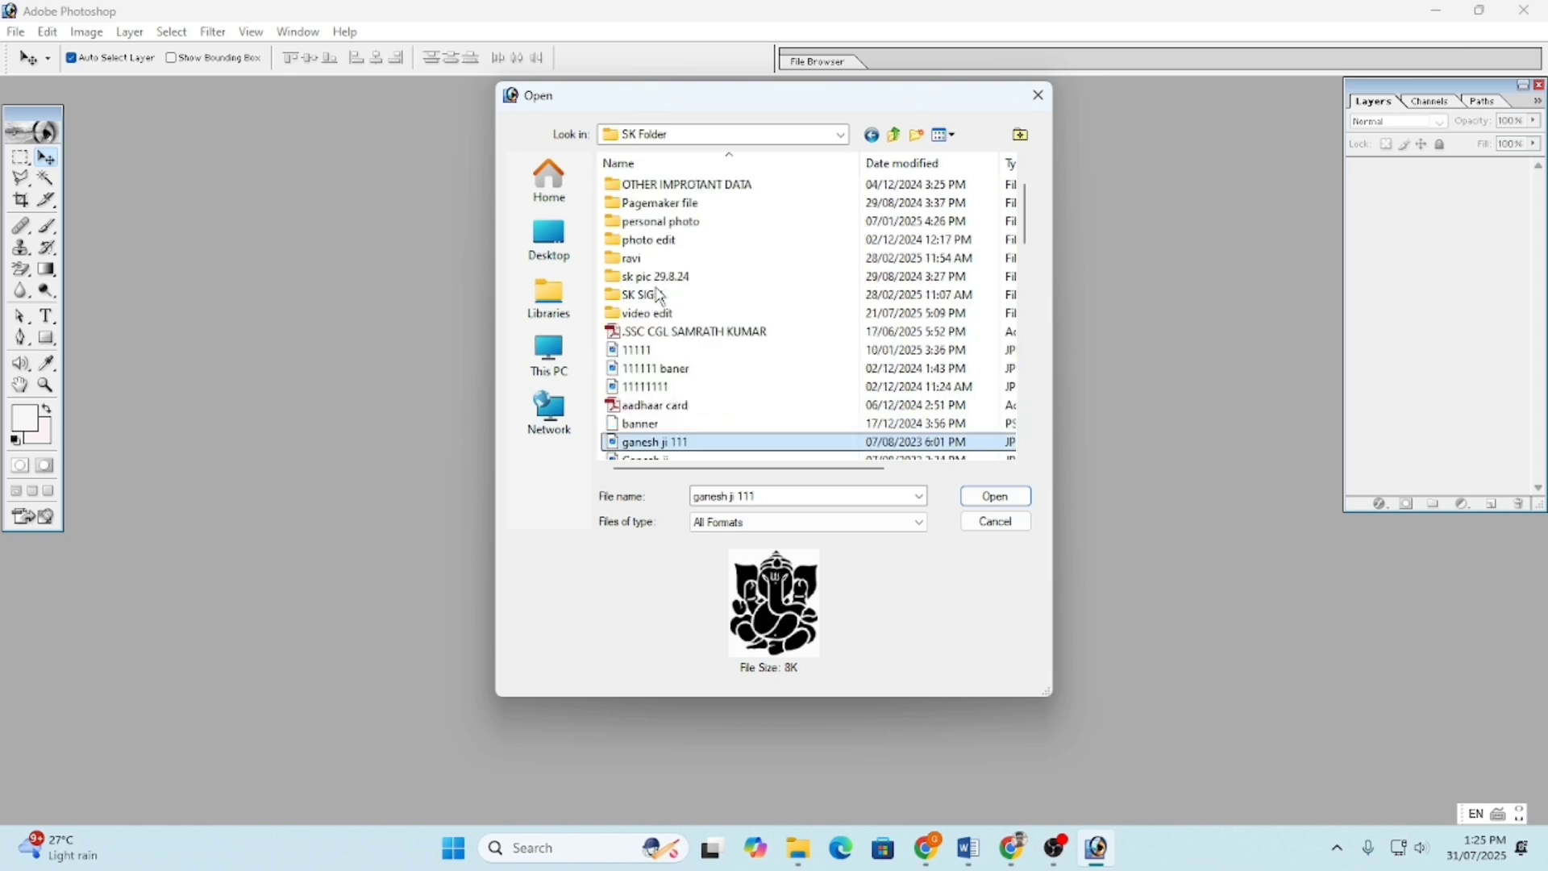
pyautogui.scroll(-6, 661, 313)
pyautogui.click(659, 313)
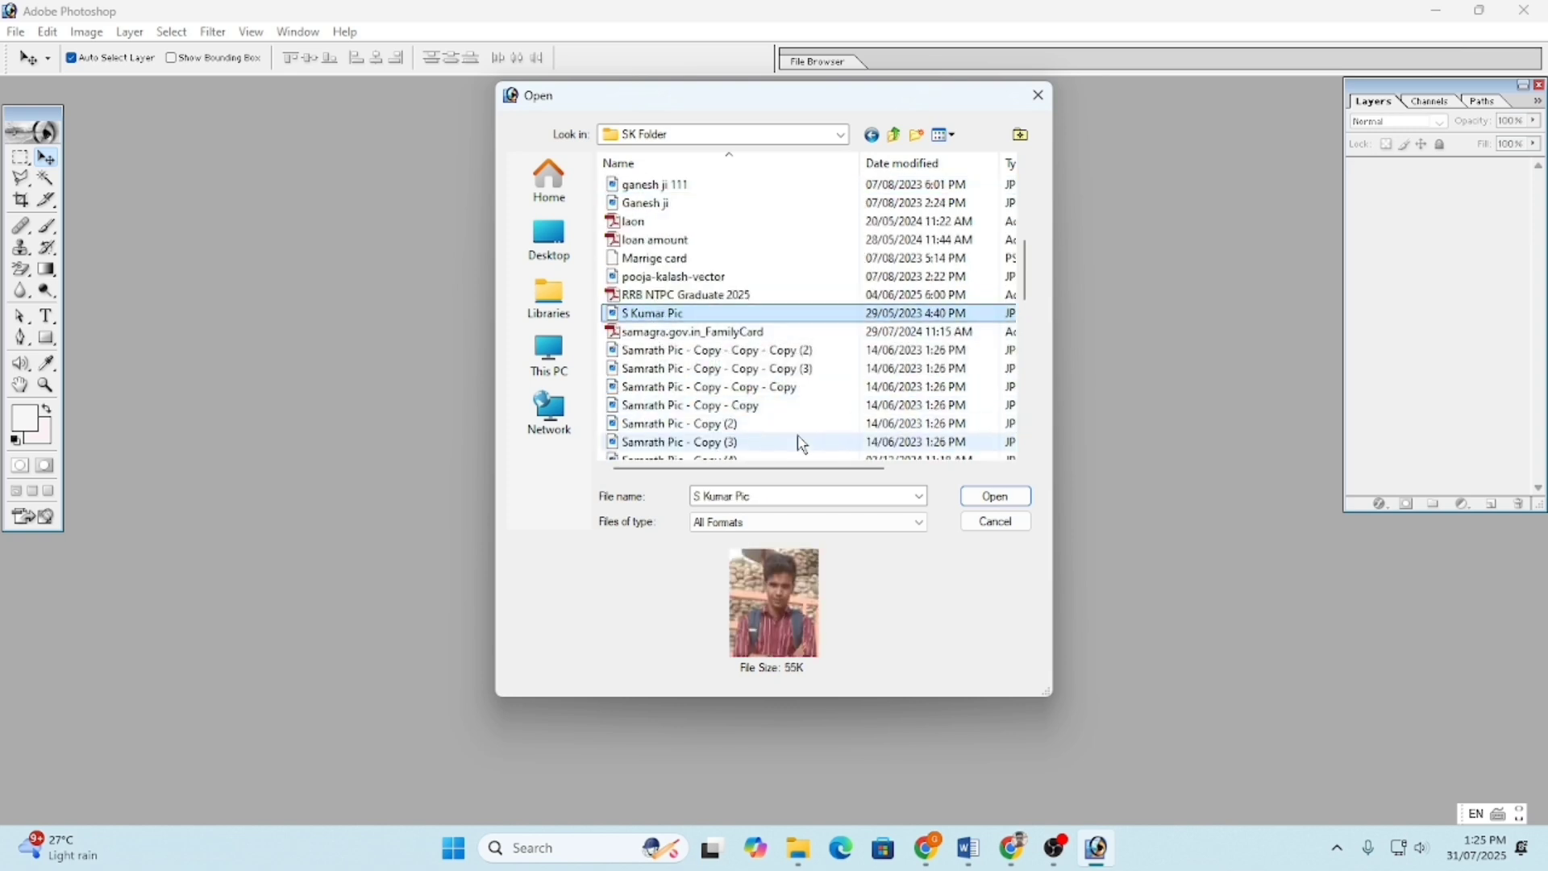
pyautogui.click(990, 496)
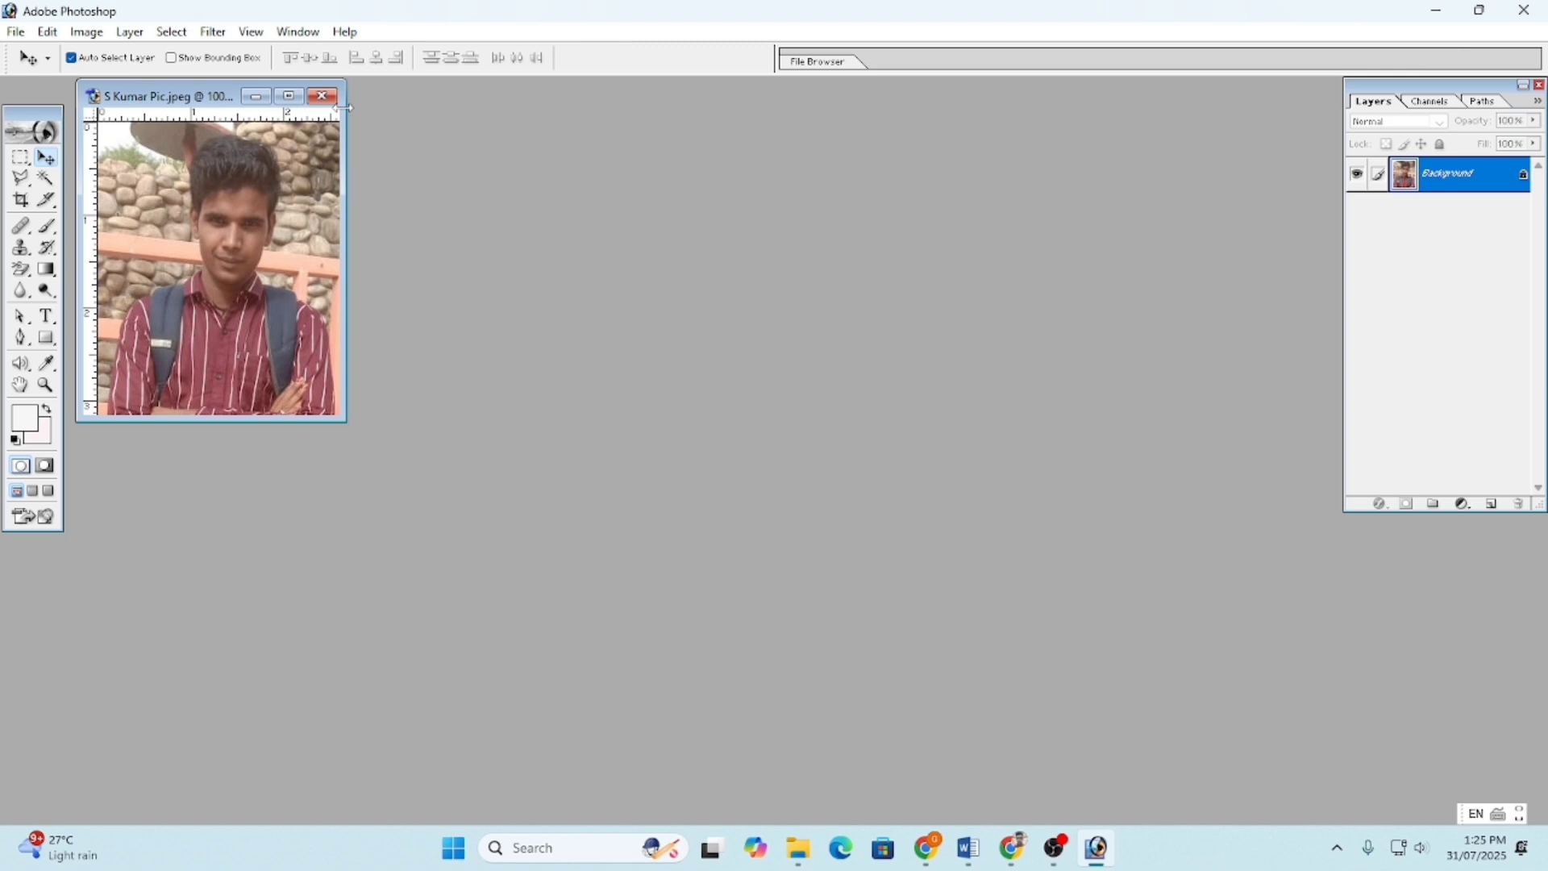
# - Maximize the S Kumar Pic.jpeg window, cycling screen modes, then return to the Move tool
pyautogui.click(290, 98)
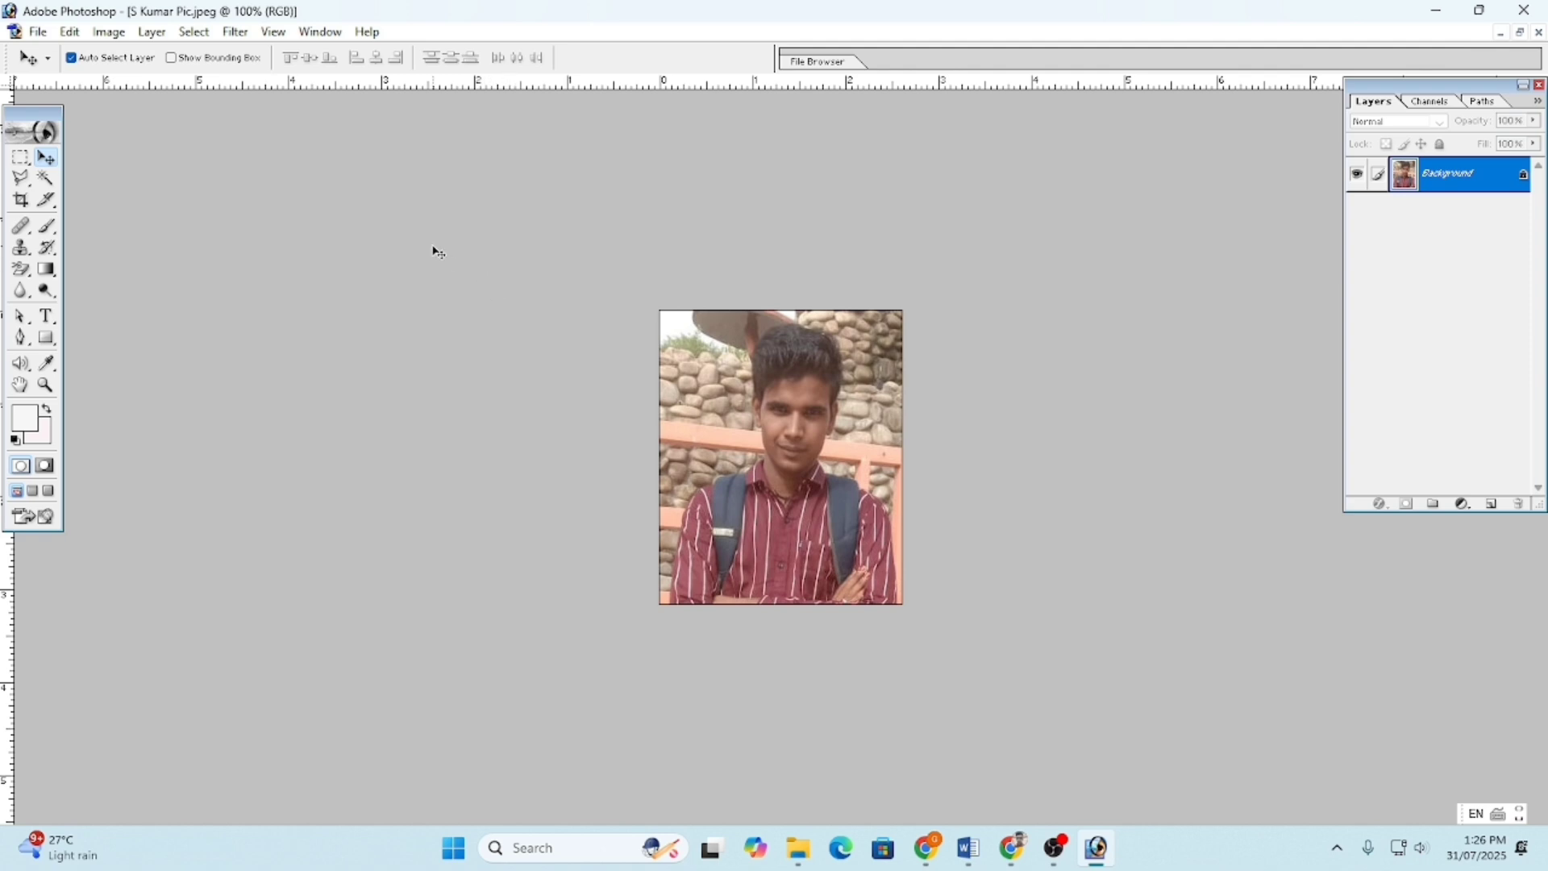
pyautogui.press('r')
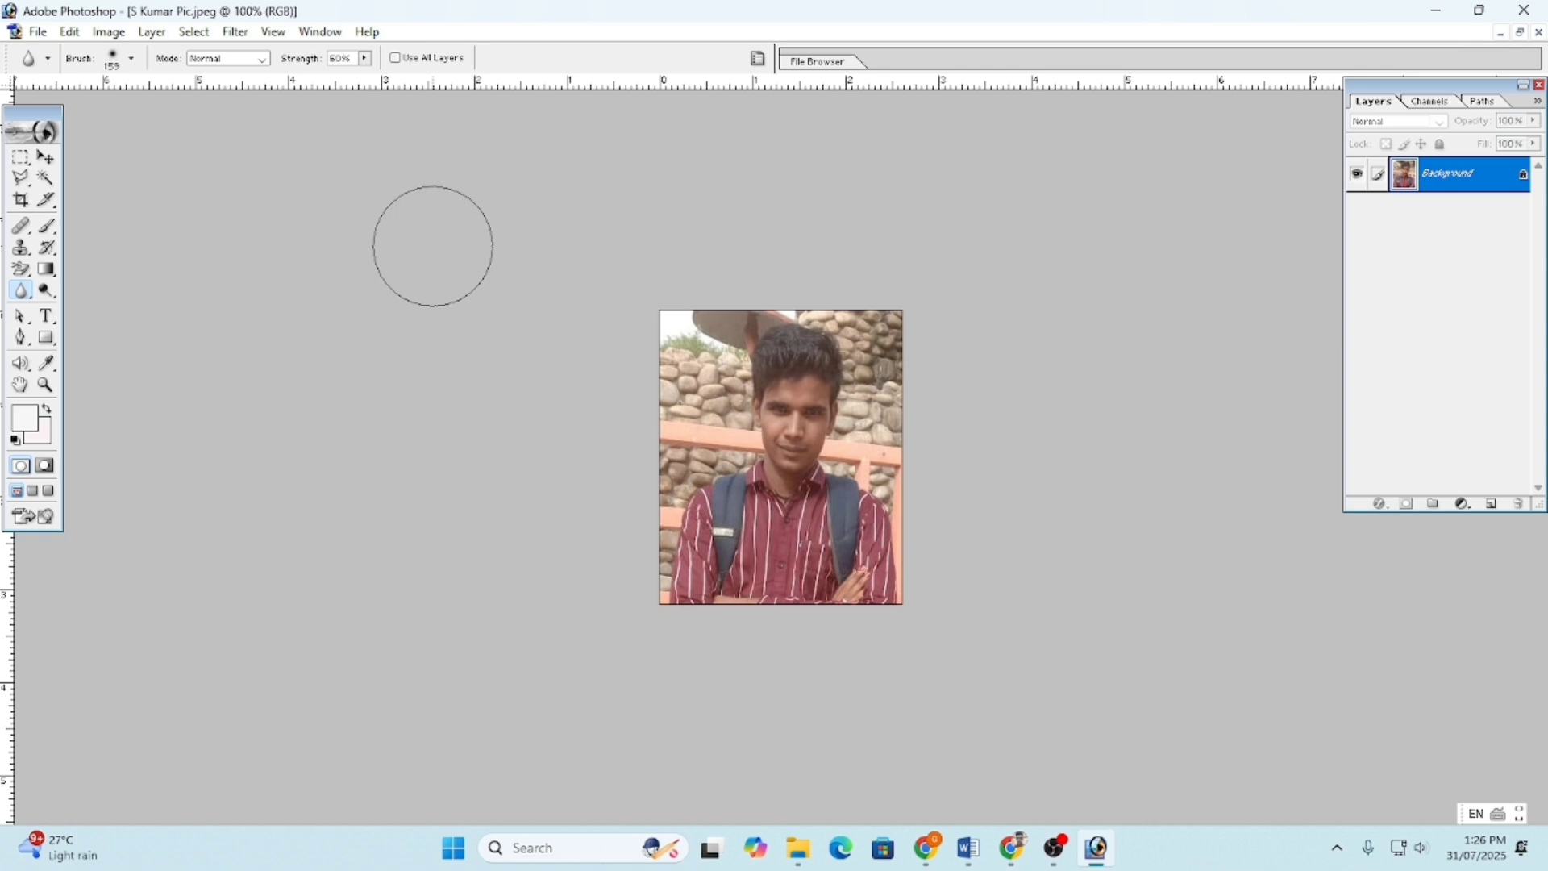
pyautogui.press('f')
pyautogui.press('f')
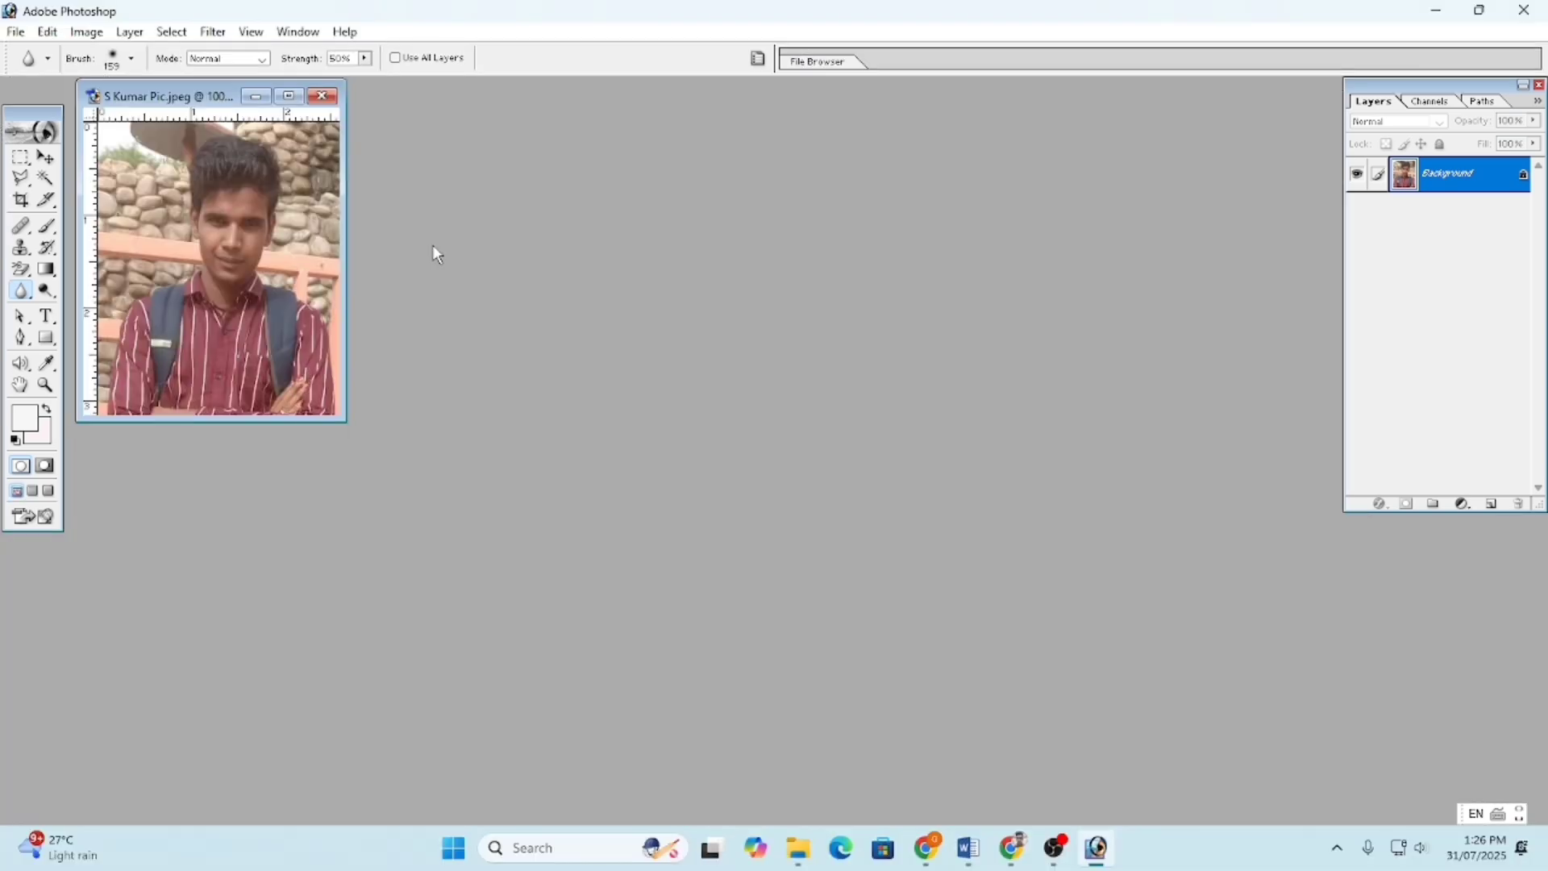
pyautogui.click(289, 98)
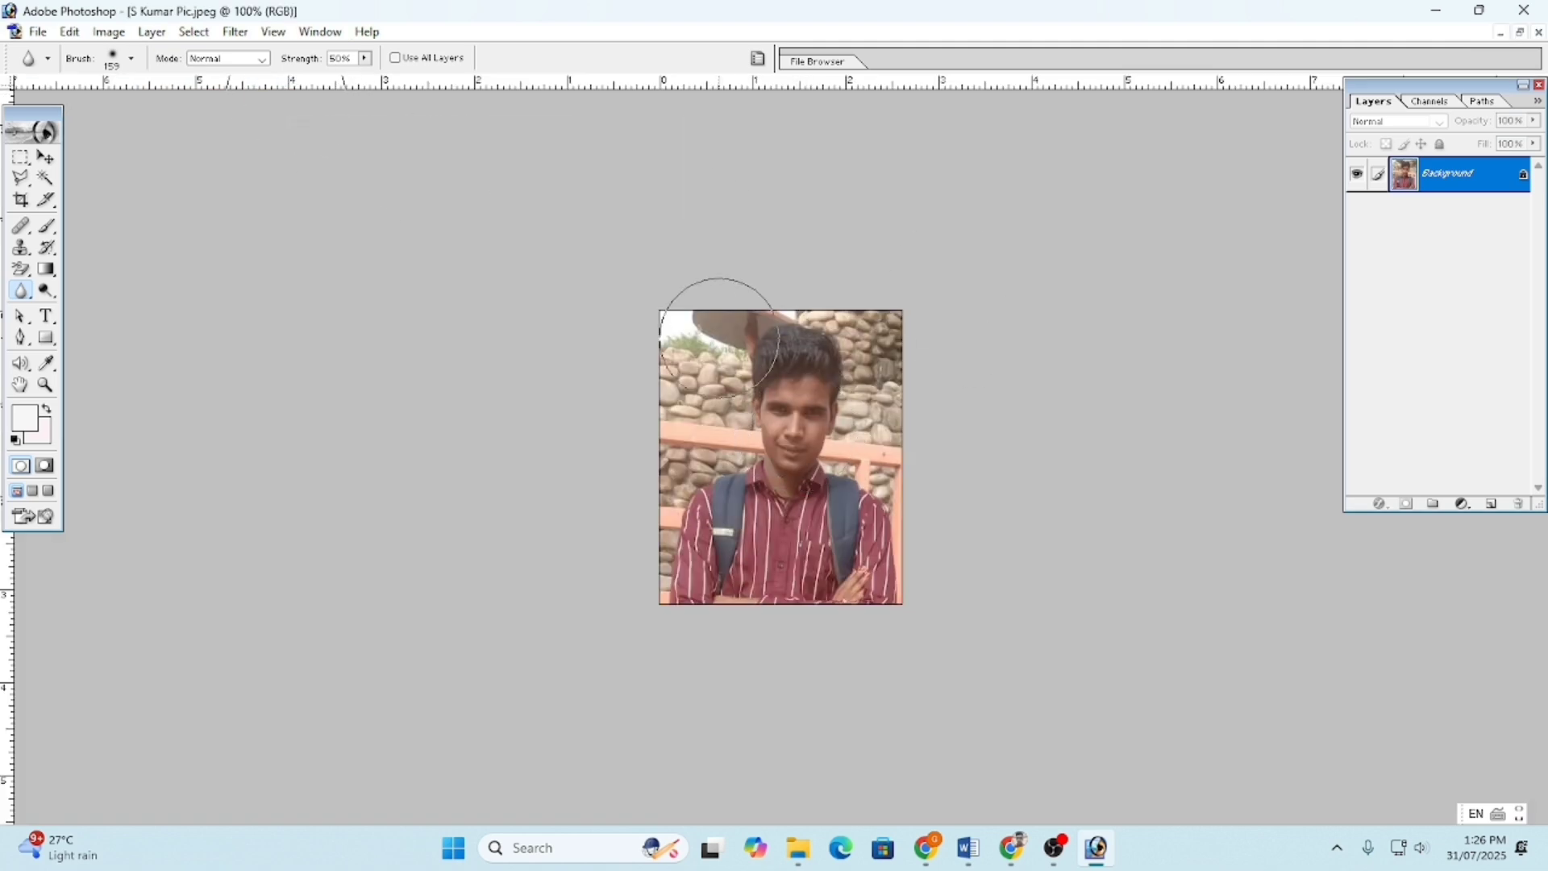
pyautogui.click(44, 158)
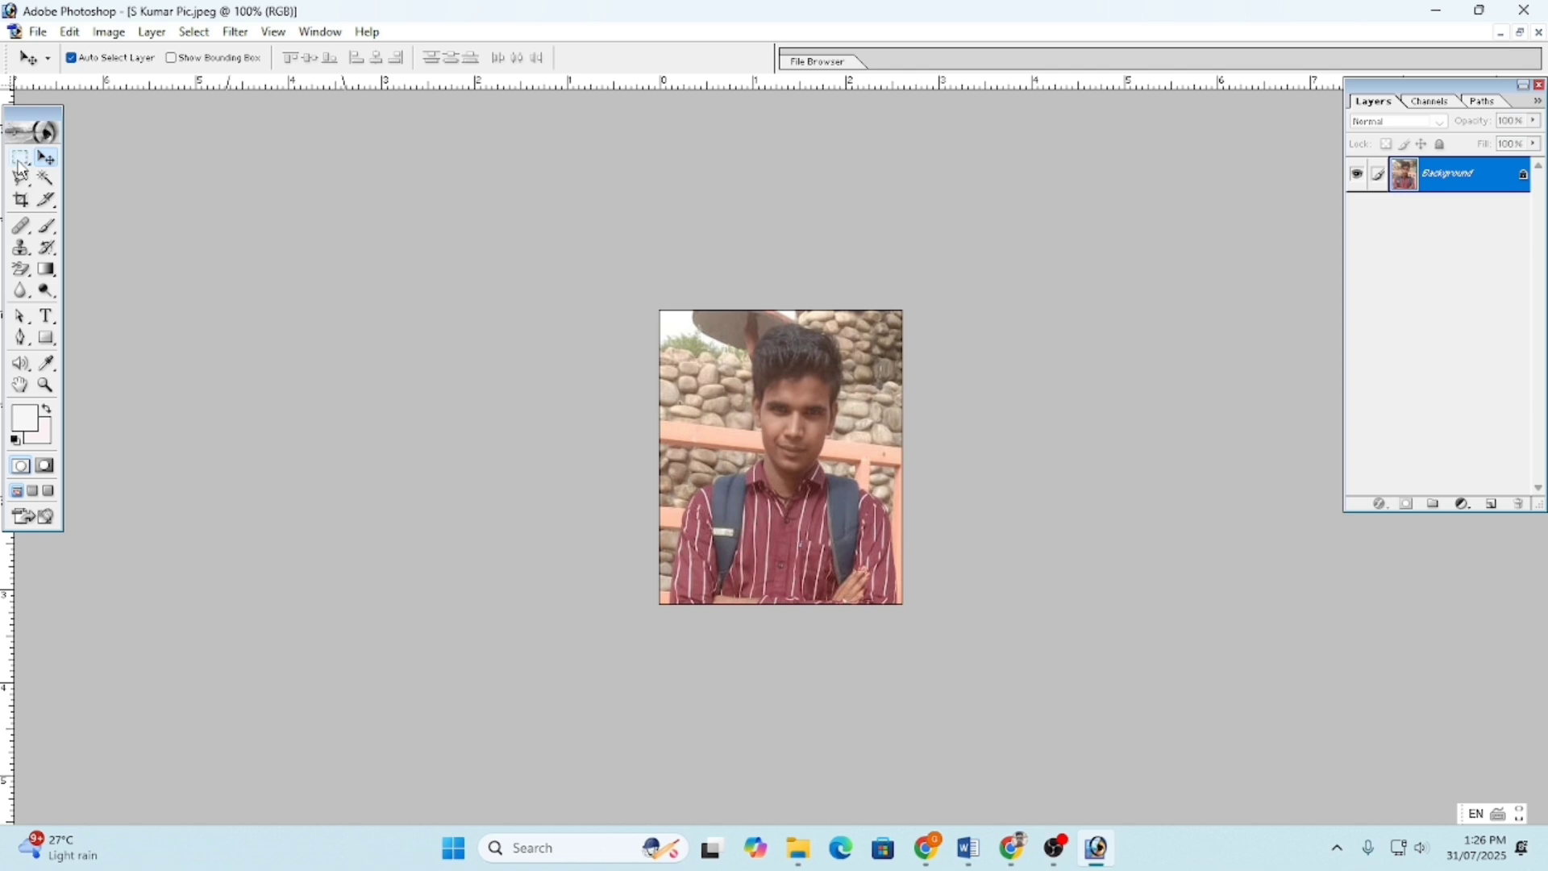
# - Crop a narrow strip off the portrait's edges, raising the crop box's top edge slightly
pyautogui.click(21, 201)
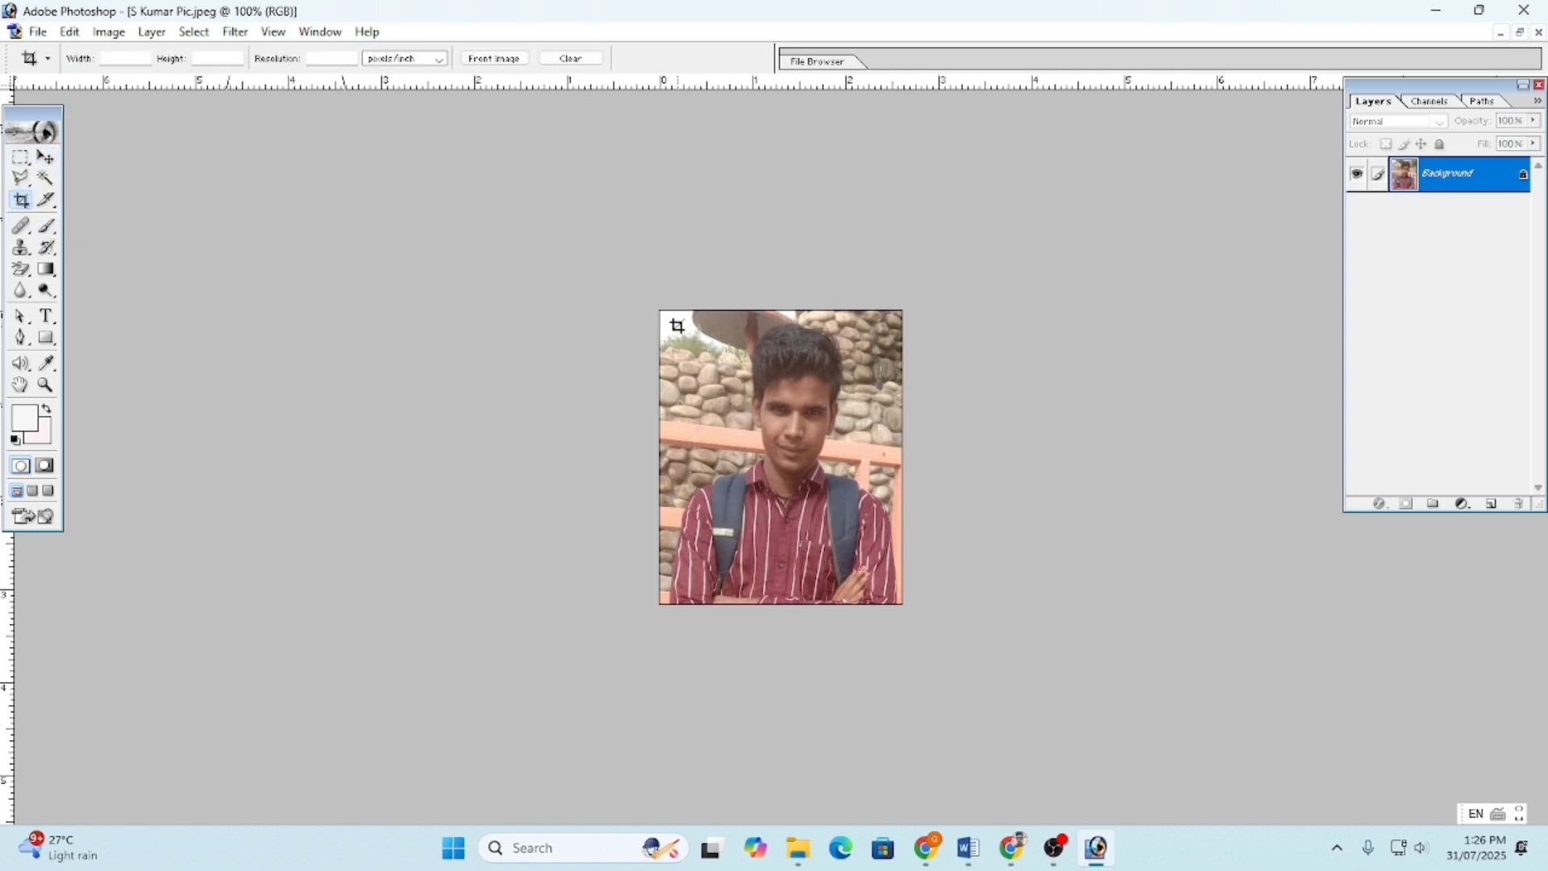
pyautogui.moveTo(678, 326)
pyautogui.mouseDown()
pyautogui.moveTo(887, 574)
pyautogui.moveTo(893, 603)
pyautogui.mouseUp()
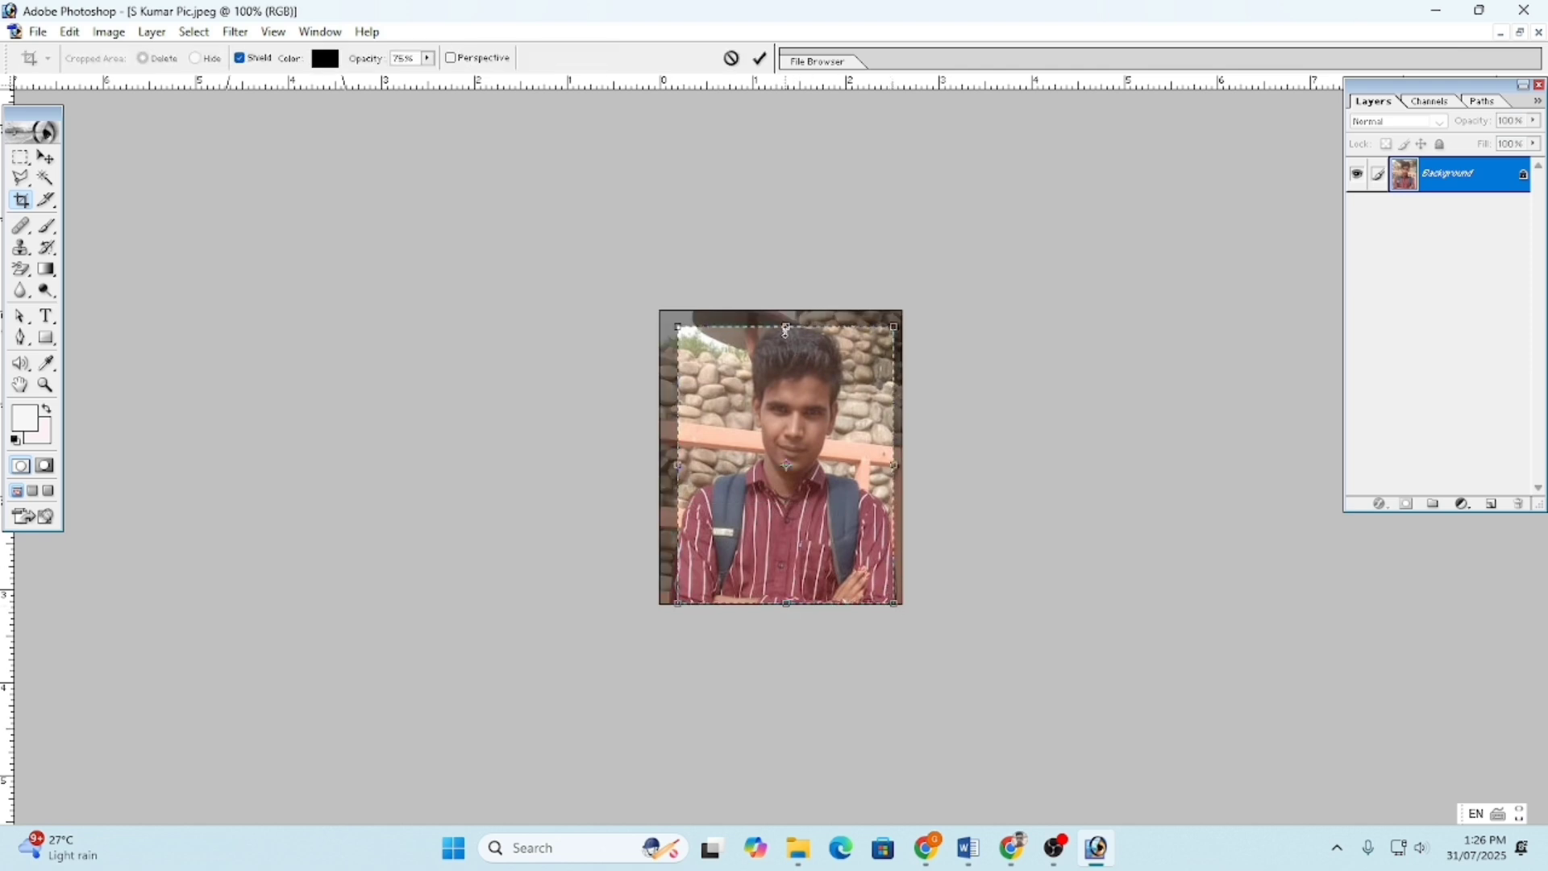
pyautogui.moveTo(786, 326); pyautogui.dragTo(786, 320)
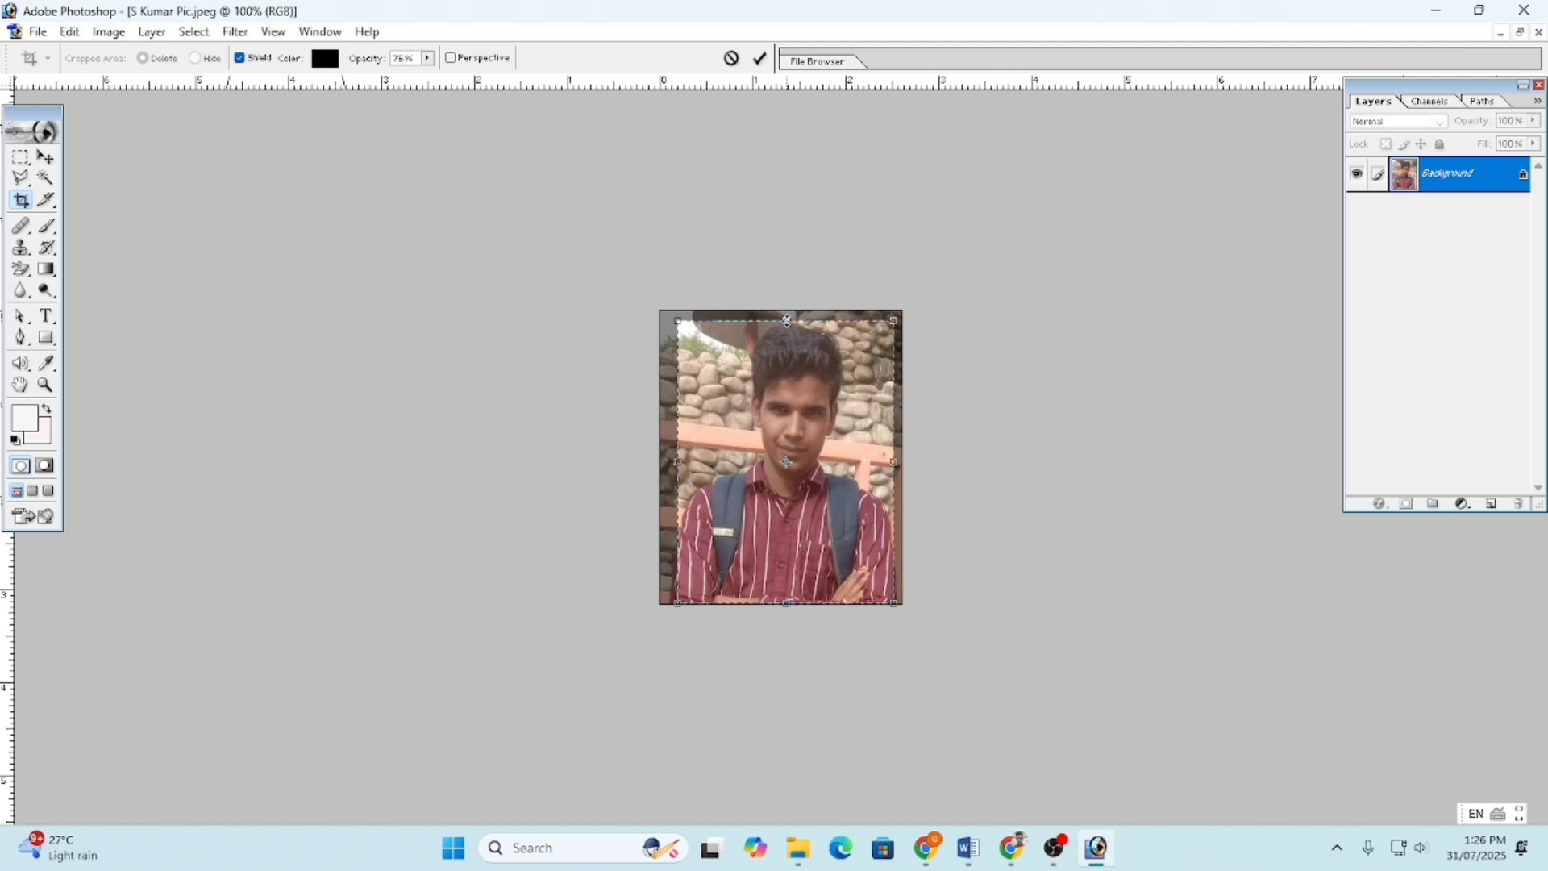
pyautogui.press('Return')
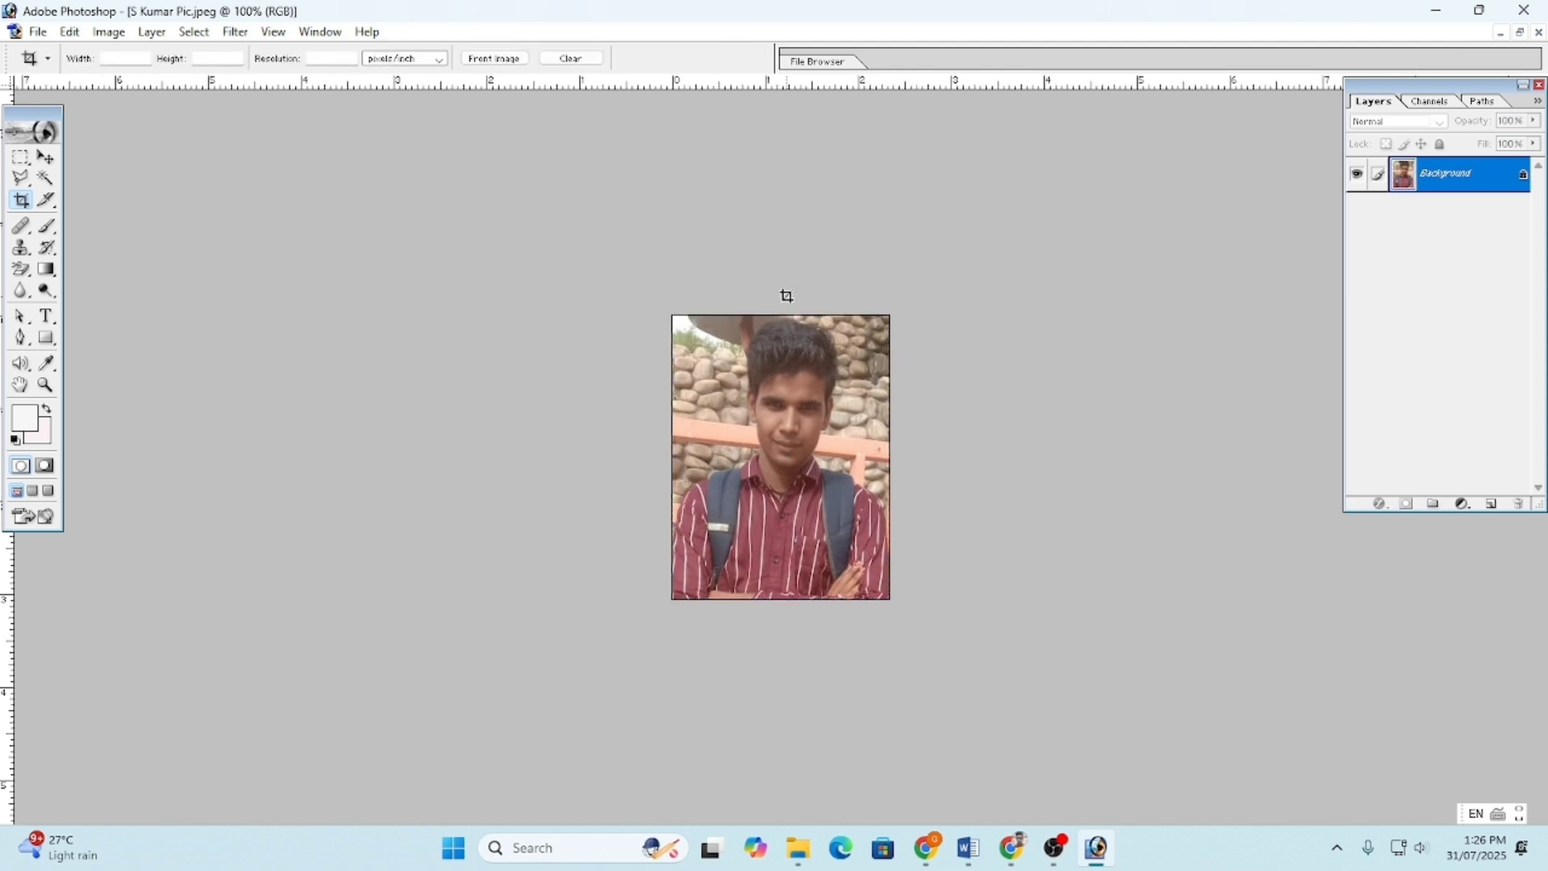
pyautogui.click(46, 178)
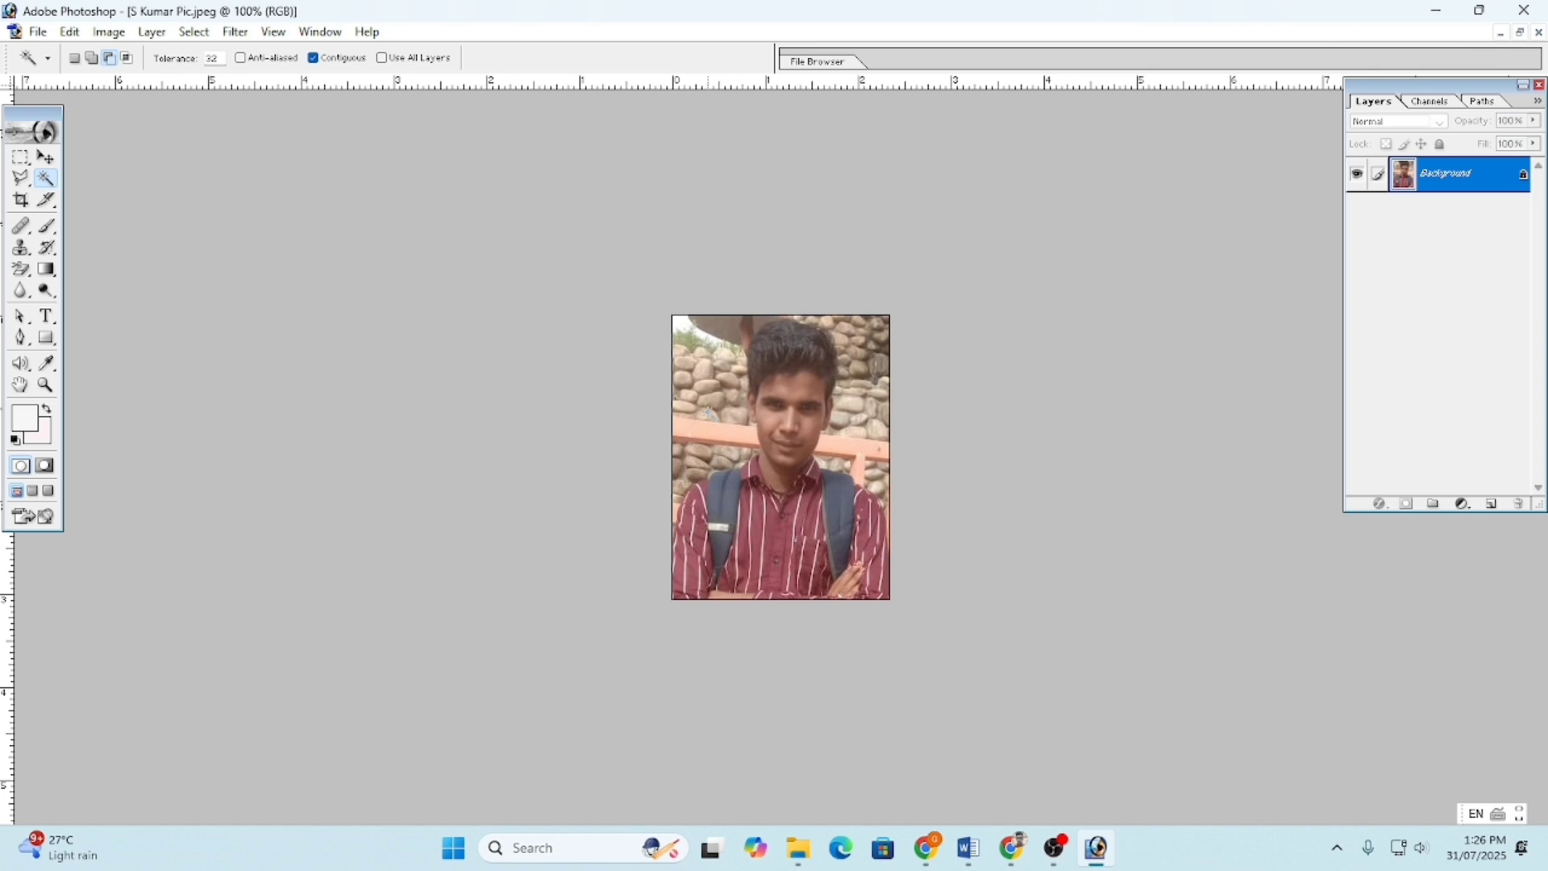
pyautogui.click(715, 416)
pyautogui.keyDown('shift'); pyautogui.click(714, 383); pyautogui.keyUp('shift')
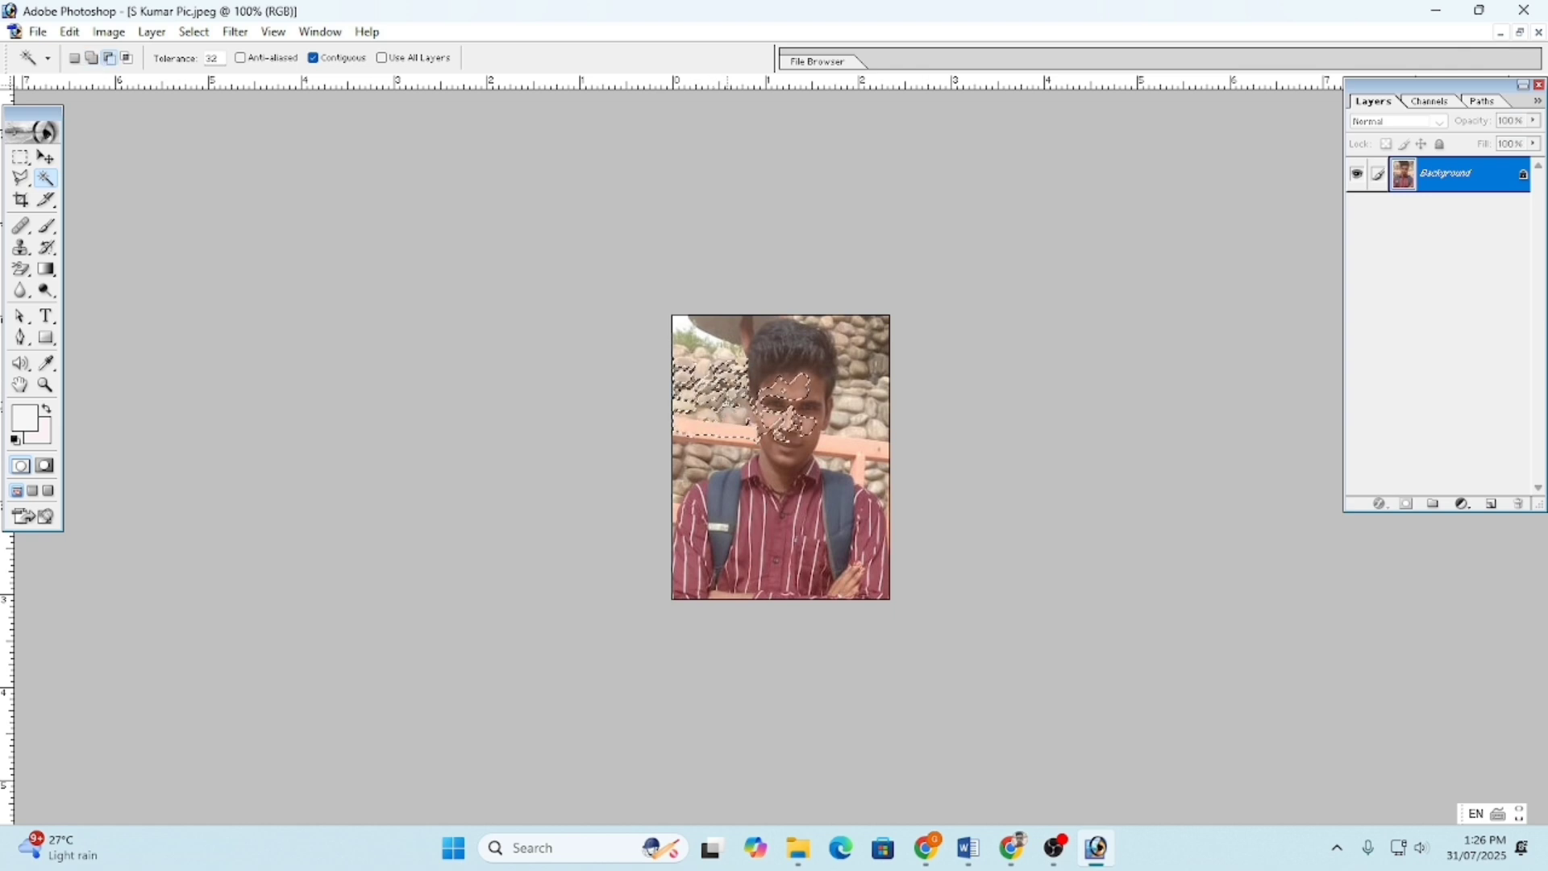
pyautogui.hotkey('ctrl', 'd')
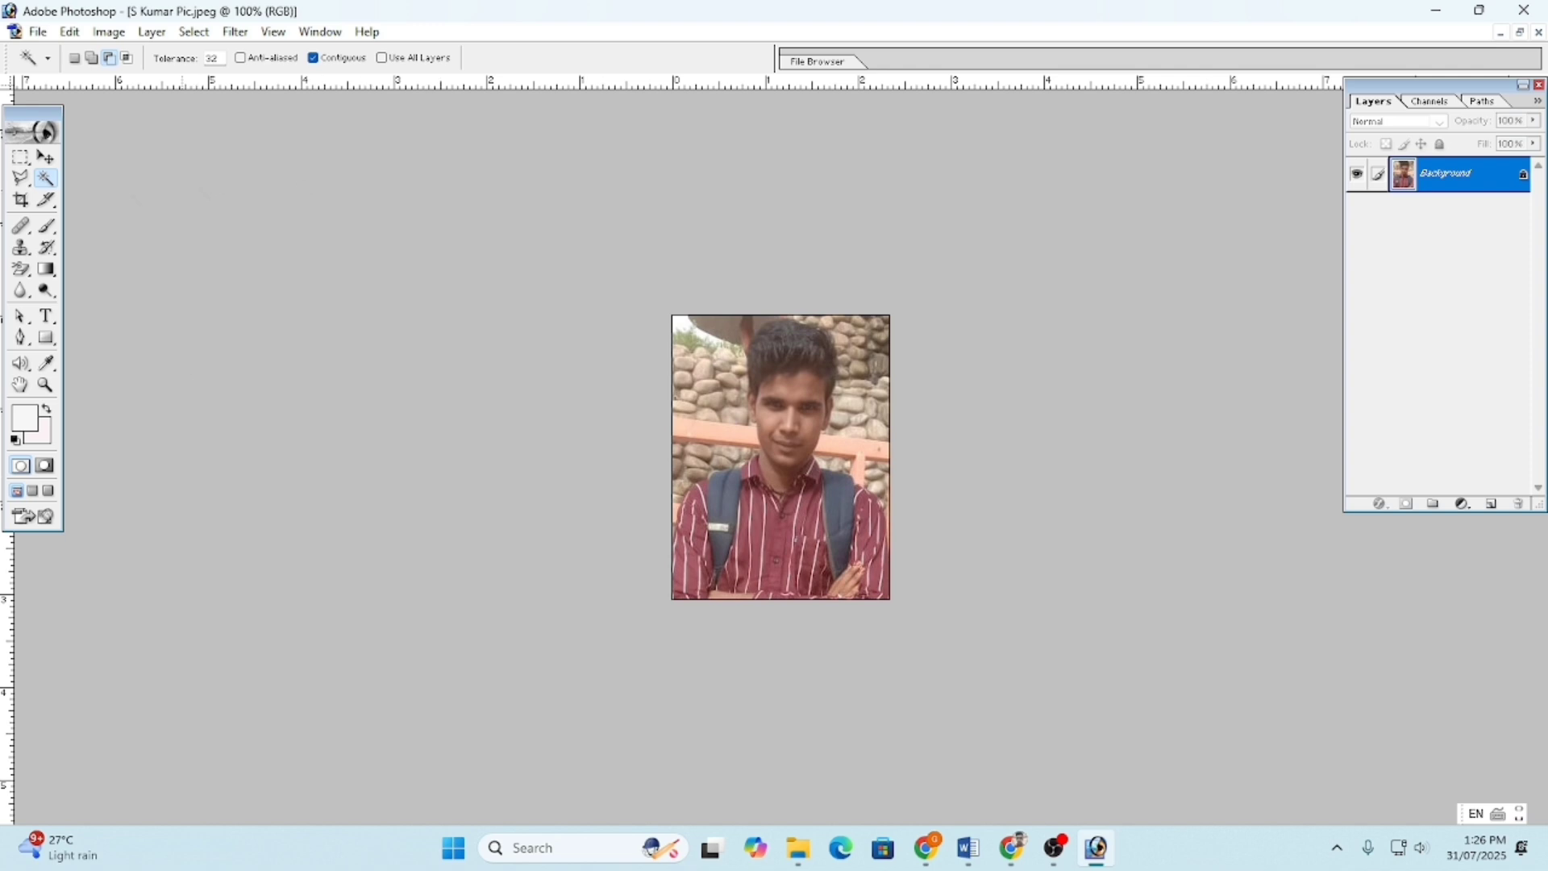
# - Select the Magnetic Lasso, zoom the portrait to 200%, and cancel a first trace attempt
pyautogui.click(20, 178)
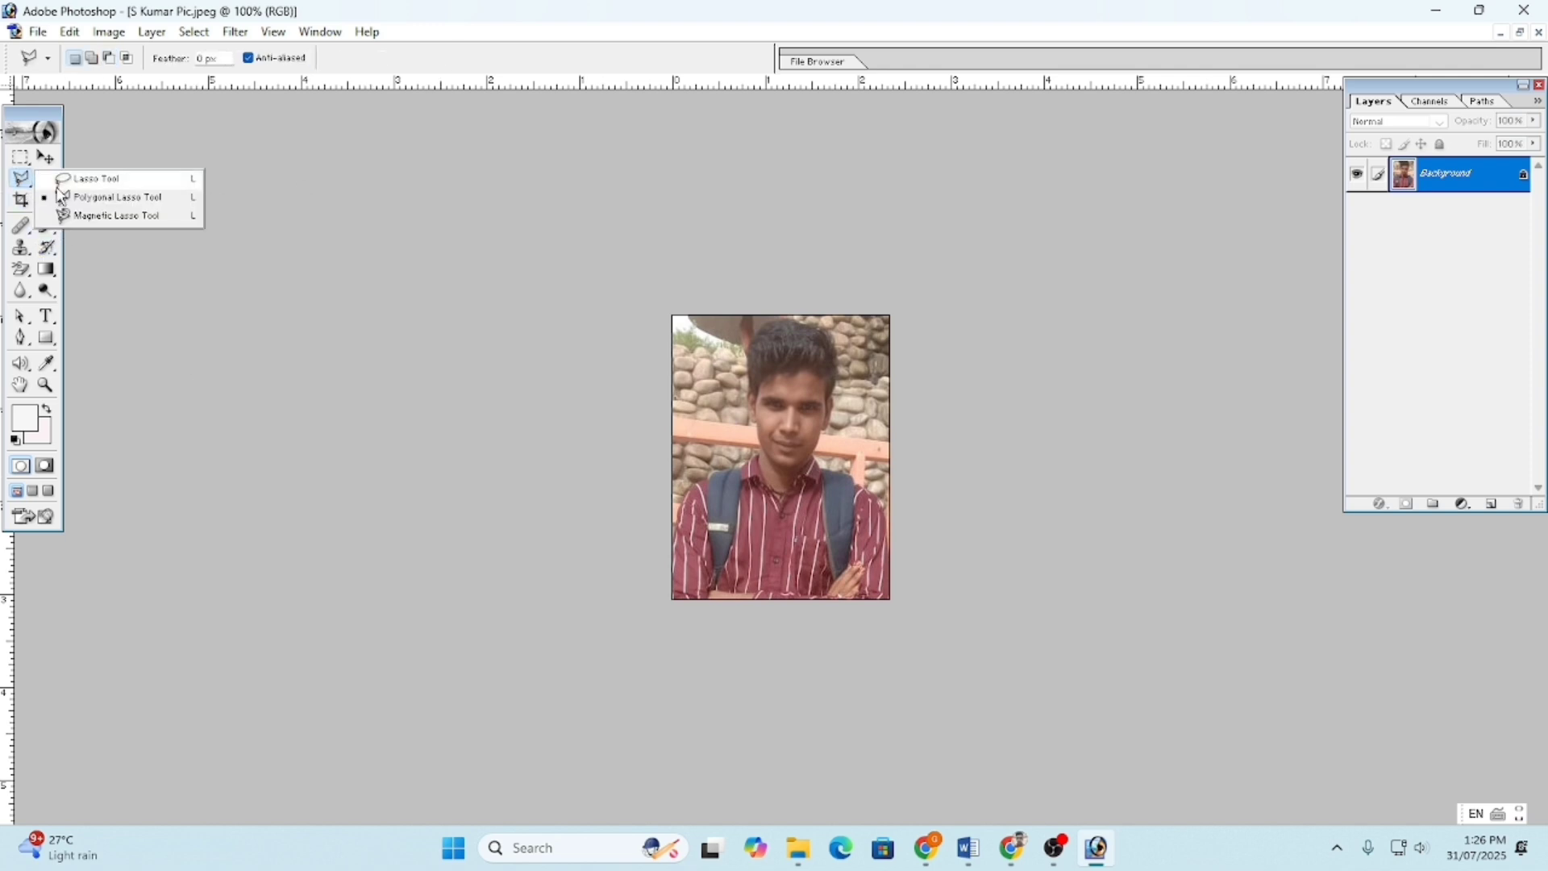
pyautogui.click(87, 216)
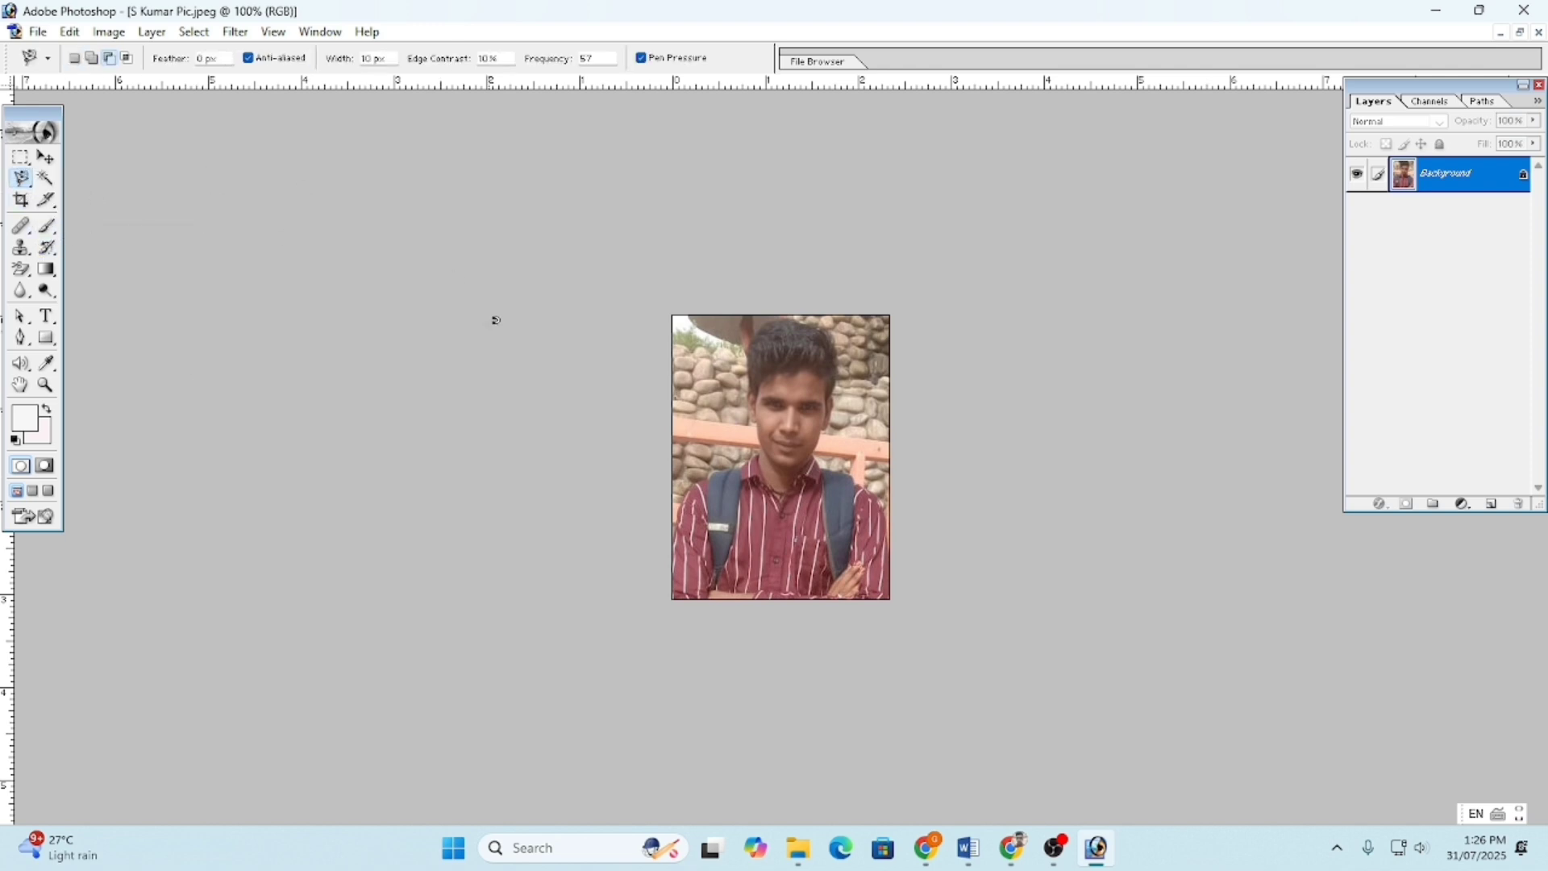
pyautogui.hotkey('ctrl', '+')
pyautogui.hotkey('ctrl', '+')
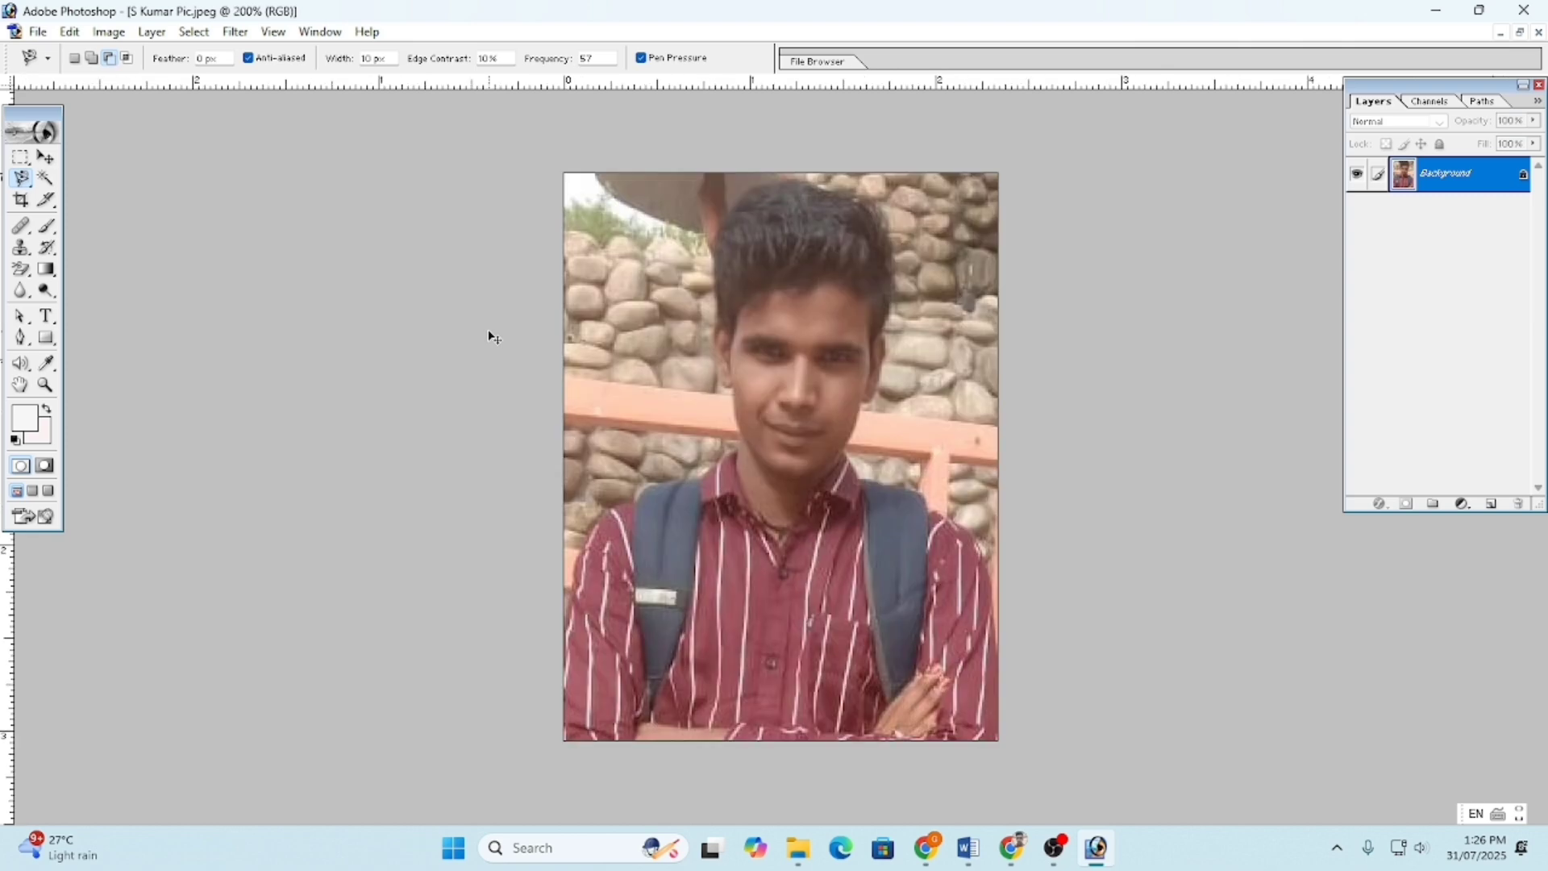
pyautogui.hotkey('ctrl', '-')
pyautogui.hotkey('ctrl', '+')
pyautogui.hotkey('ctrl', '-')
pyautogui.click(567, 613)
pyautogui.press('Escape')
# - Reselect the Magnetic Lasso, retry tracing the shirt's left edge, then cancel it
pyautogui.rightClick(24, 182)
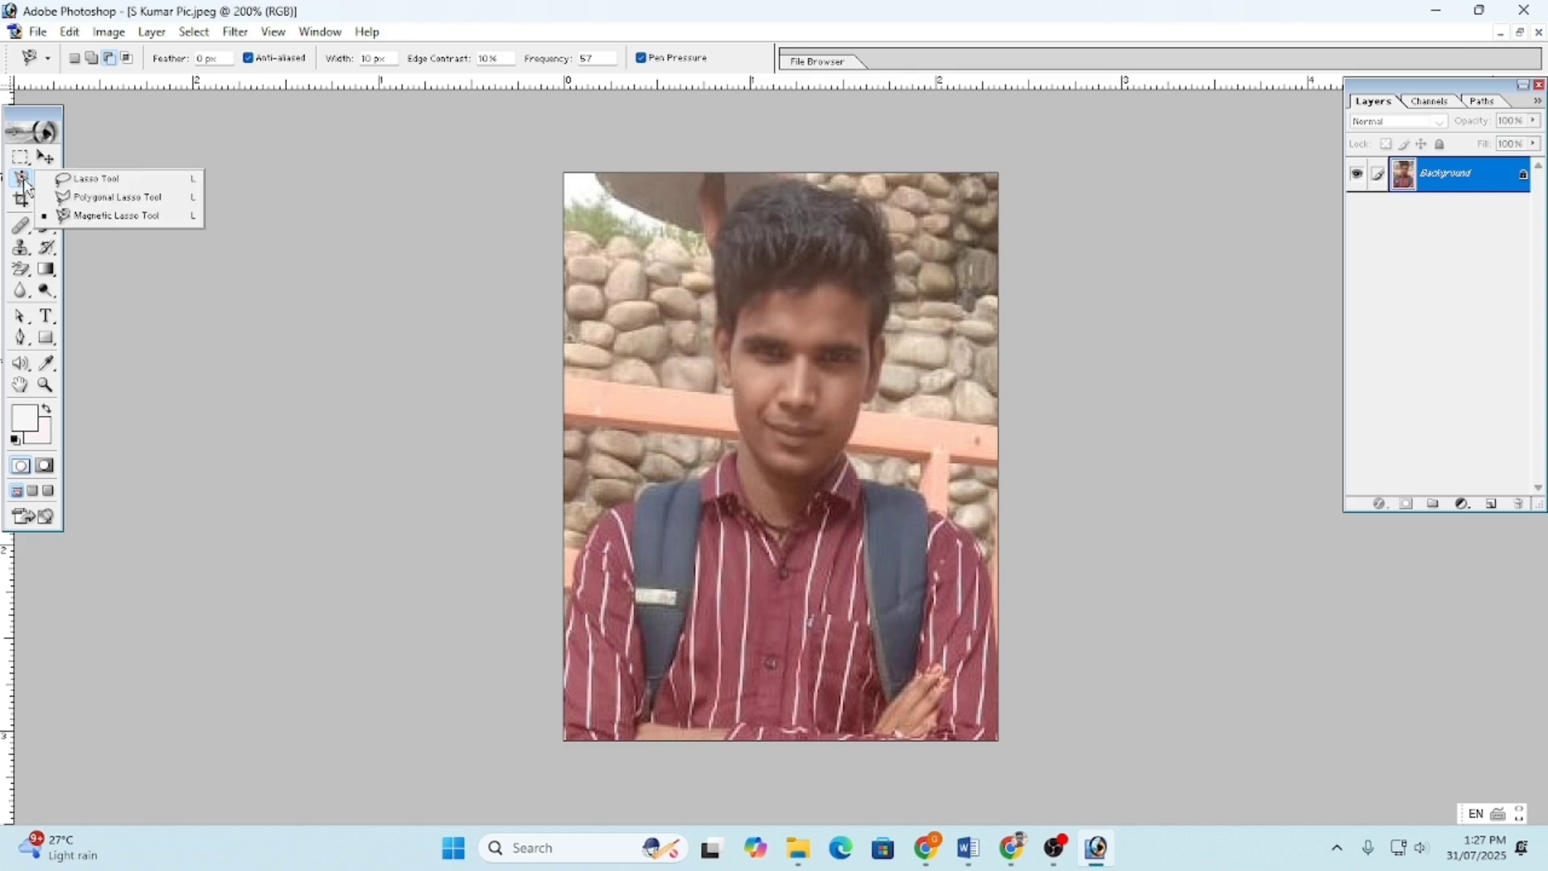
pyautogui.click(129, 216)
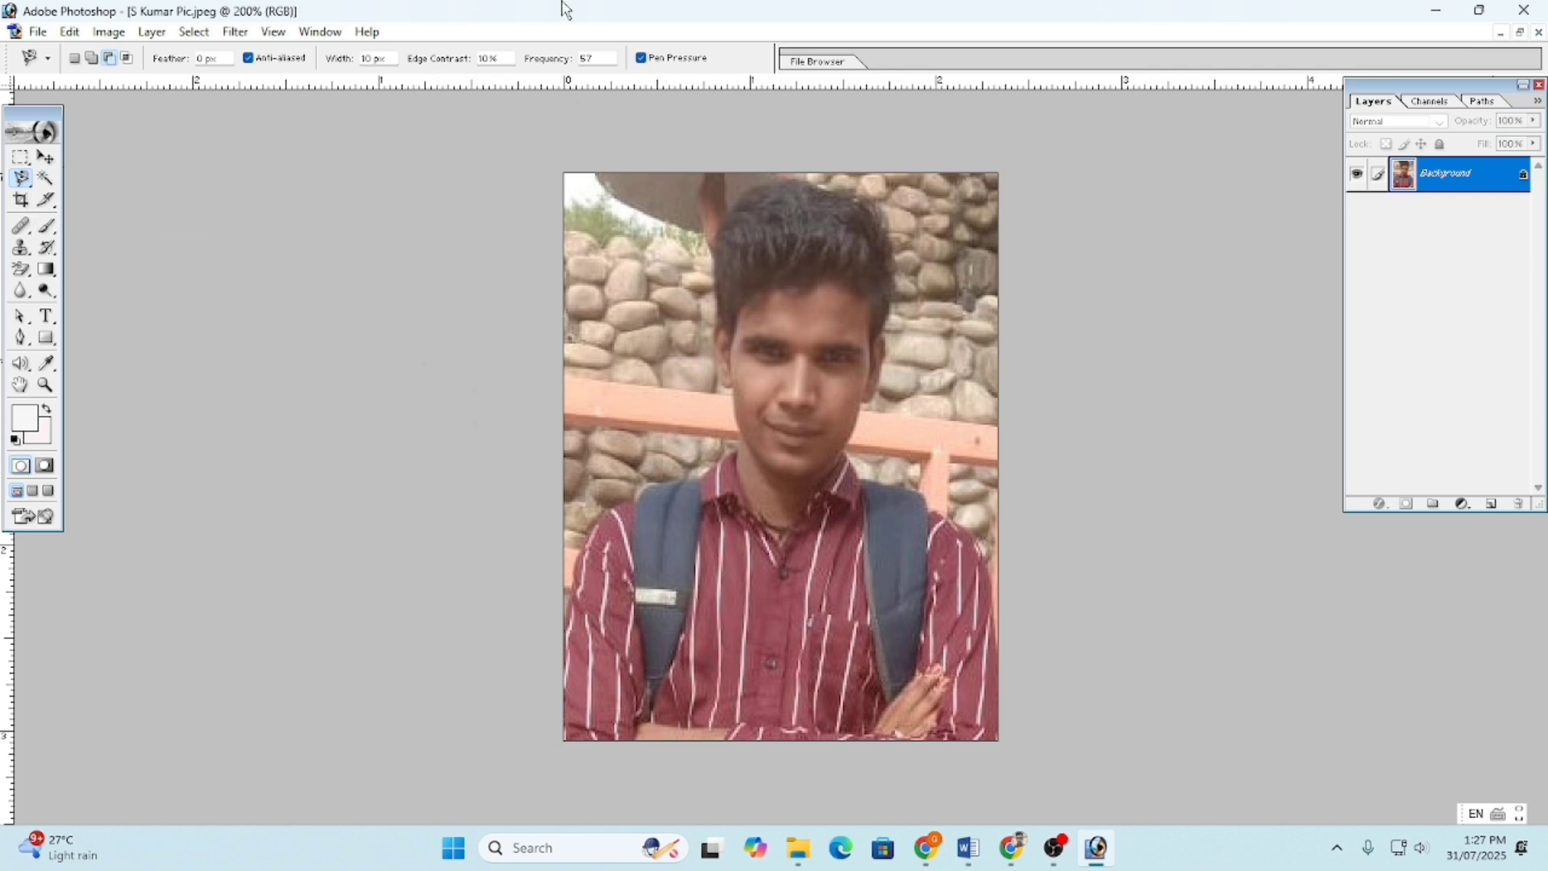
pyautogui.click(568, 621)
pyautogui.press('Escape')
# - Outline the man with the Polygonal Lasso from shirt and shoulder up over face and hair
pyautogui.moveTo(20, 179); pyautogui.dragTo(89, 194)
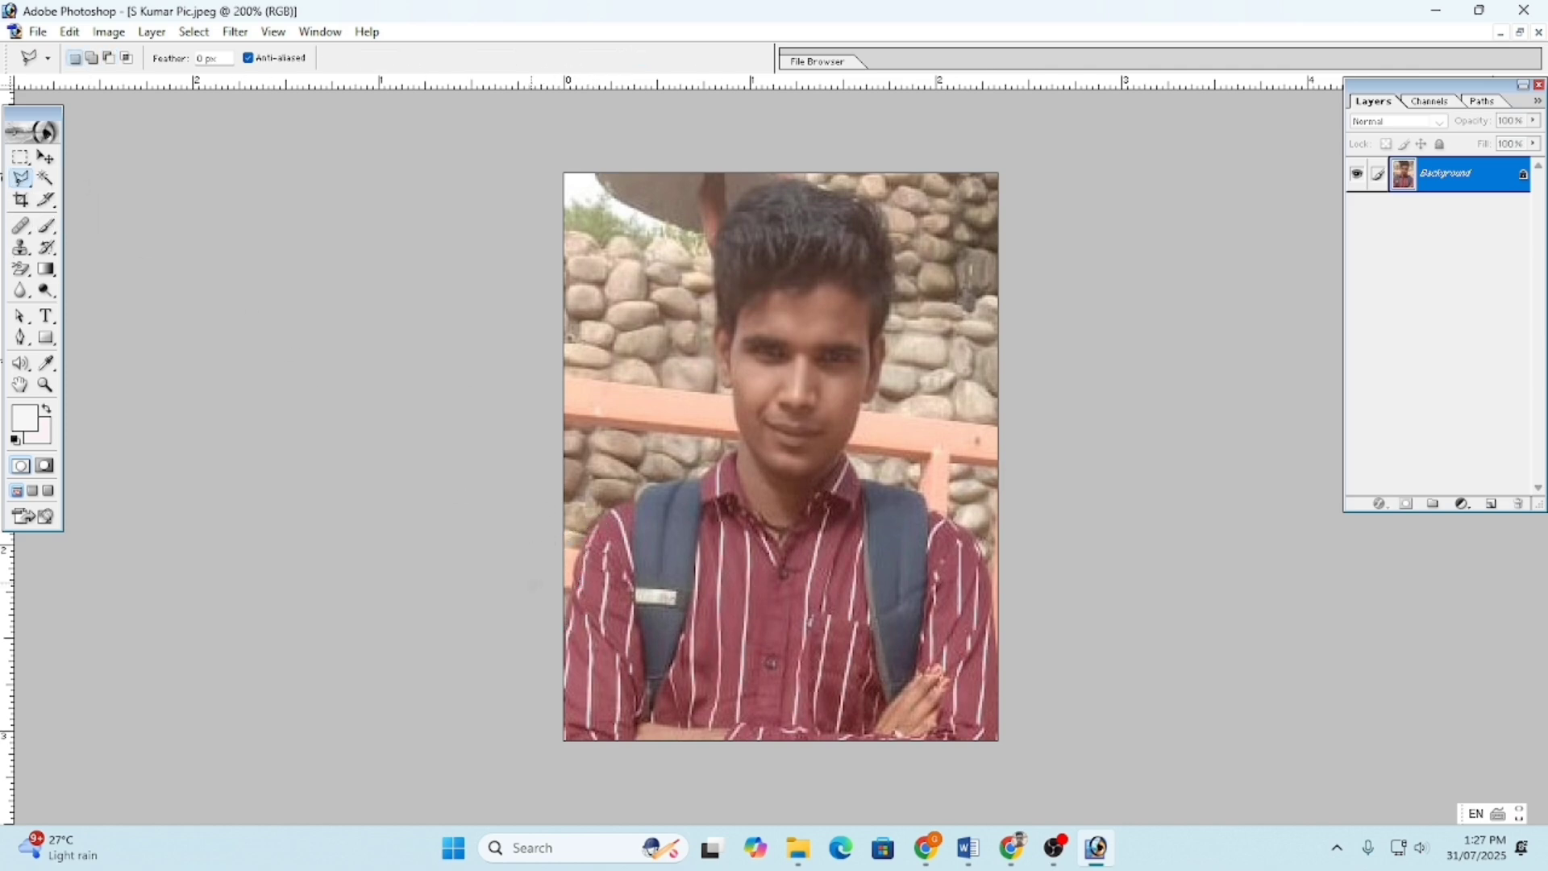
pyautogui.click(569, 607)
pyautogui.click(604, 517)
pyautogui.click(639, 497)
pyautogui.click(690, 477)
pyautogui.moveTo(725, 380)
pyautogui.mouseDown()
pyautogui.moveTo(712, 245)
pyautogui.moveTo(743, 182)
pyautogui.moveTo(792, 173)
pyautogui.moveTo(872, 209)
pyautogui.moveTo(893, 237)
pyautogui.moveTo(887, 321)
pyautogui.moveTo(846, 450)
pyautogui.moveTo(890, 499)
pyautogui.moveTo(896, 485)
pyautogui.moveTo(942, 501)
pyautogui.moveTo(994, 565)
pyautogui.moveTo(1092, 427)
pyautogui.moveTo(1105, 278)
pyautogui.moveTo(915, 110)
pyautogui.moveTo(544, 114)
pyautogui.moveTo(370, 172)
pyautogui.moveTo(406, 399)
pyautogui.mouseUp()
# - Fill the stone-wall background around the man pale pink and deselect
pyautogui.press('Delete')
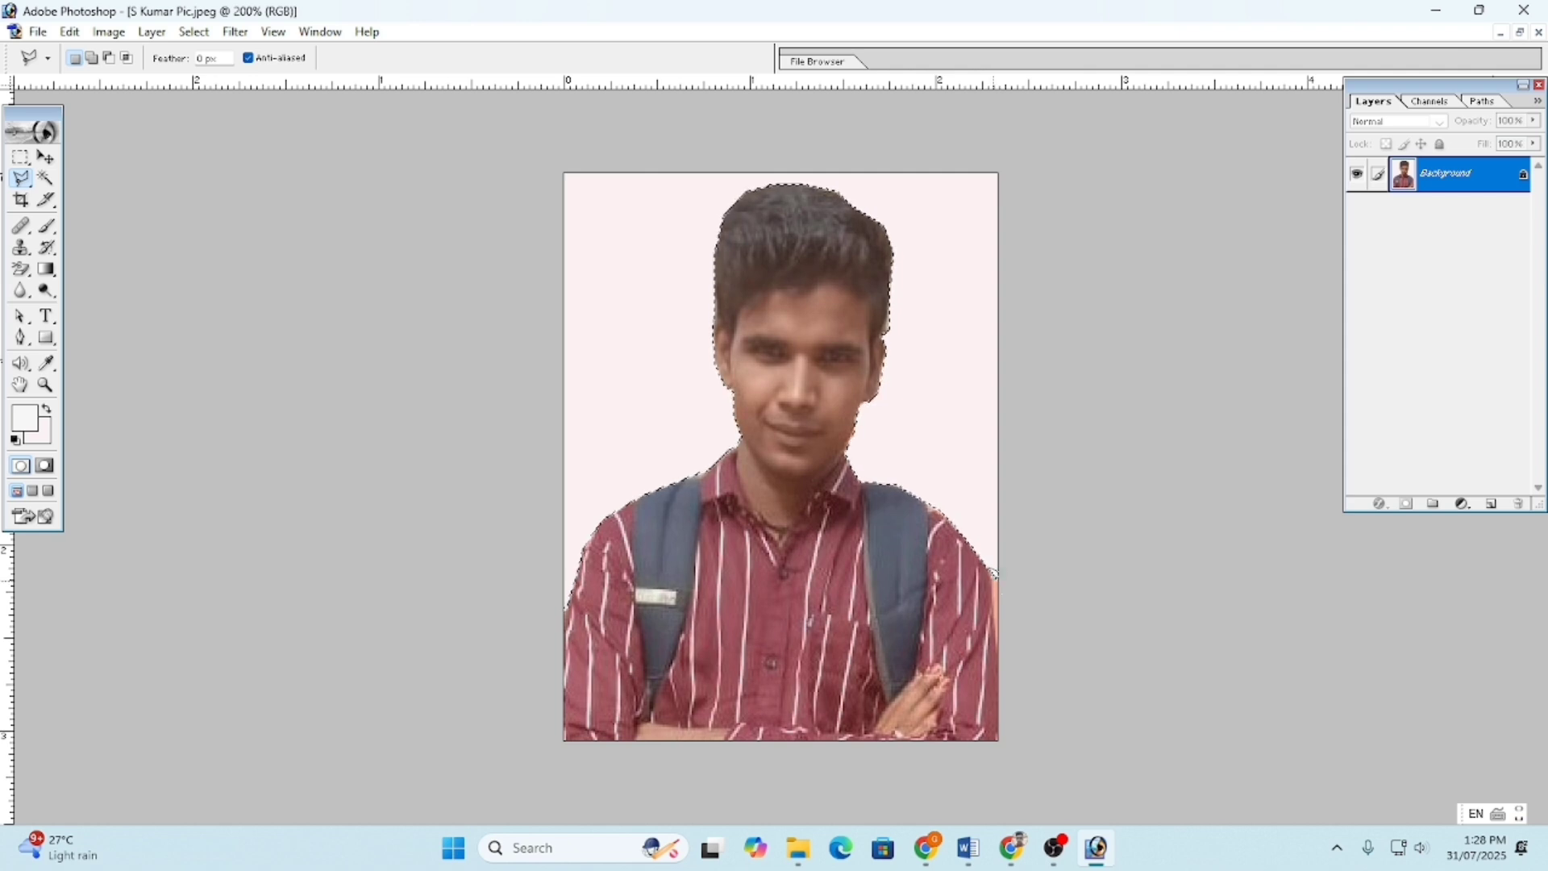
pyautogui.press('alt')
pyautogui.hotkey('ctrl', 'd')
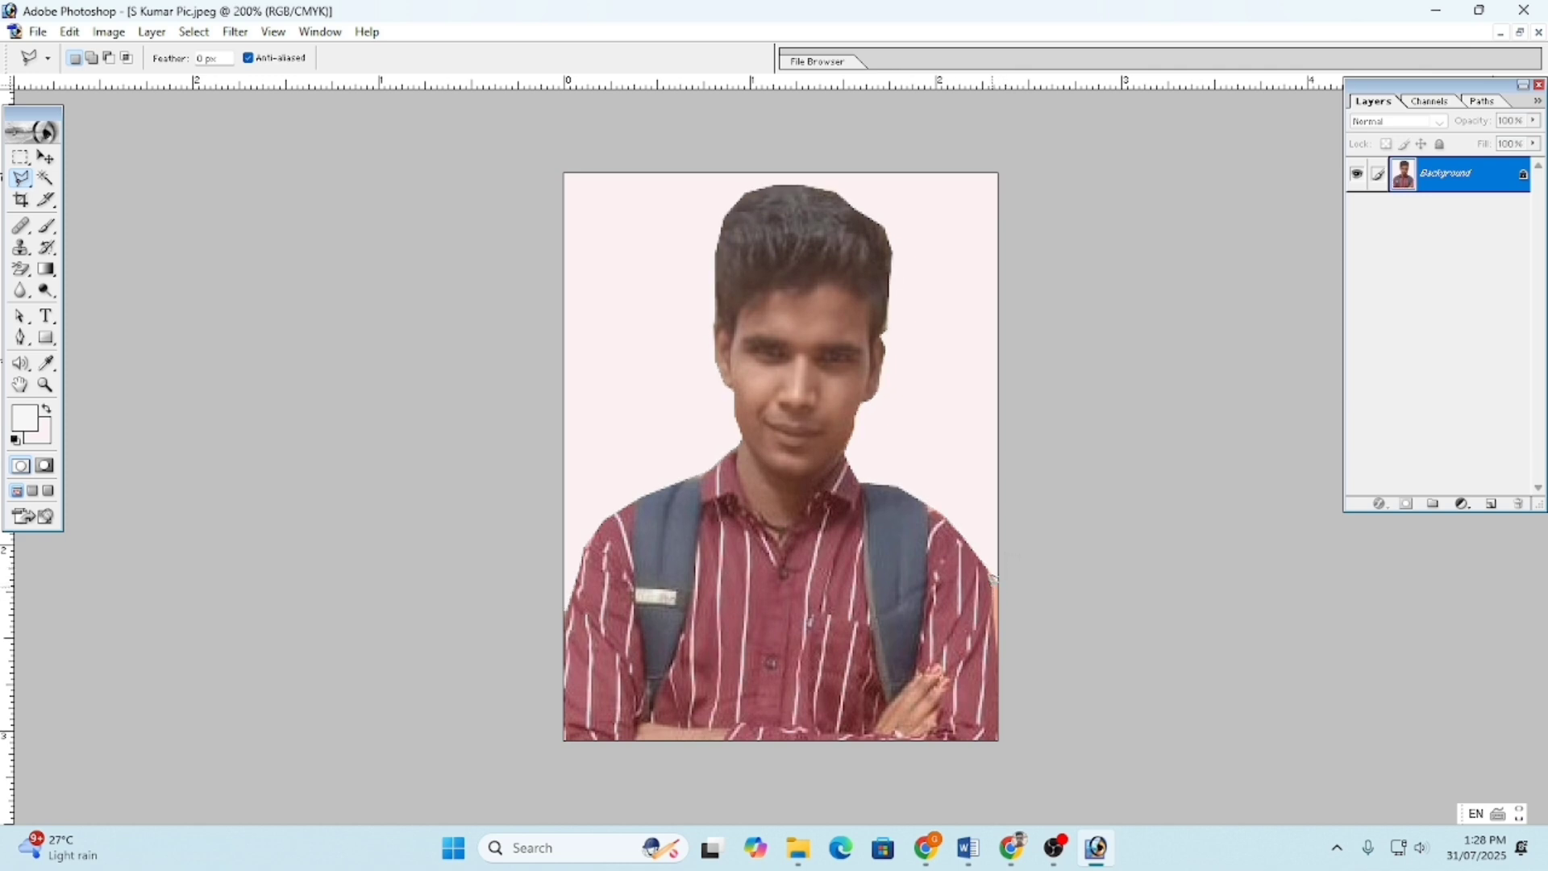
# - Outline the unfilled sliver beside the shoulder at the right edge, then check it at 200%
pyautogui.click(991, 579)
pyautogui.click(1045, 587)
pyautogui.click(992, 572)
pyautogui.hotkey('ctrl', '-')
pyautogui.hotkey('ctrl', '-')
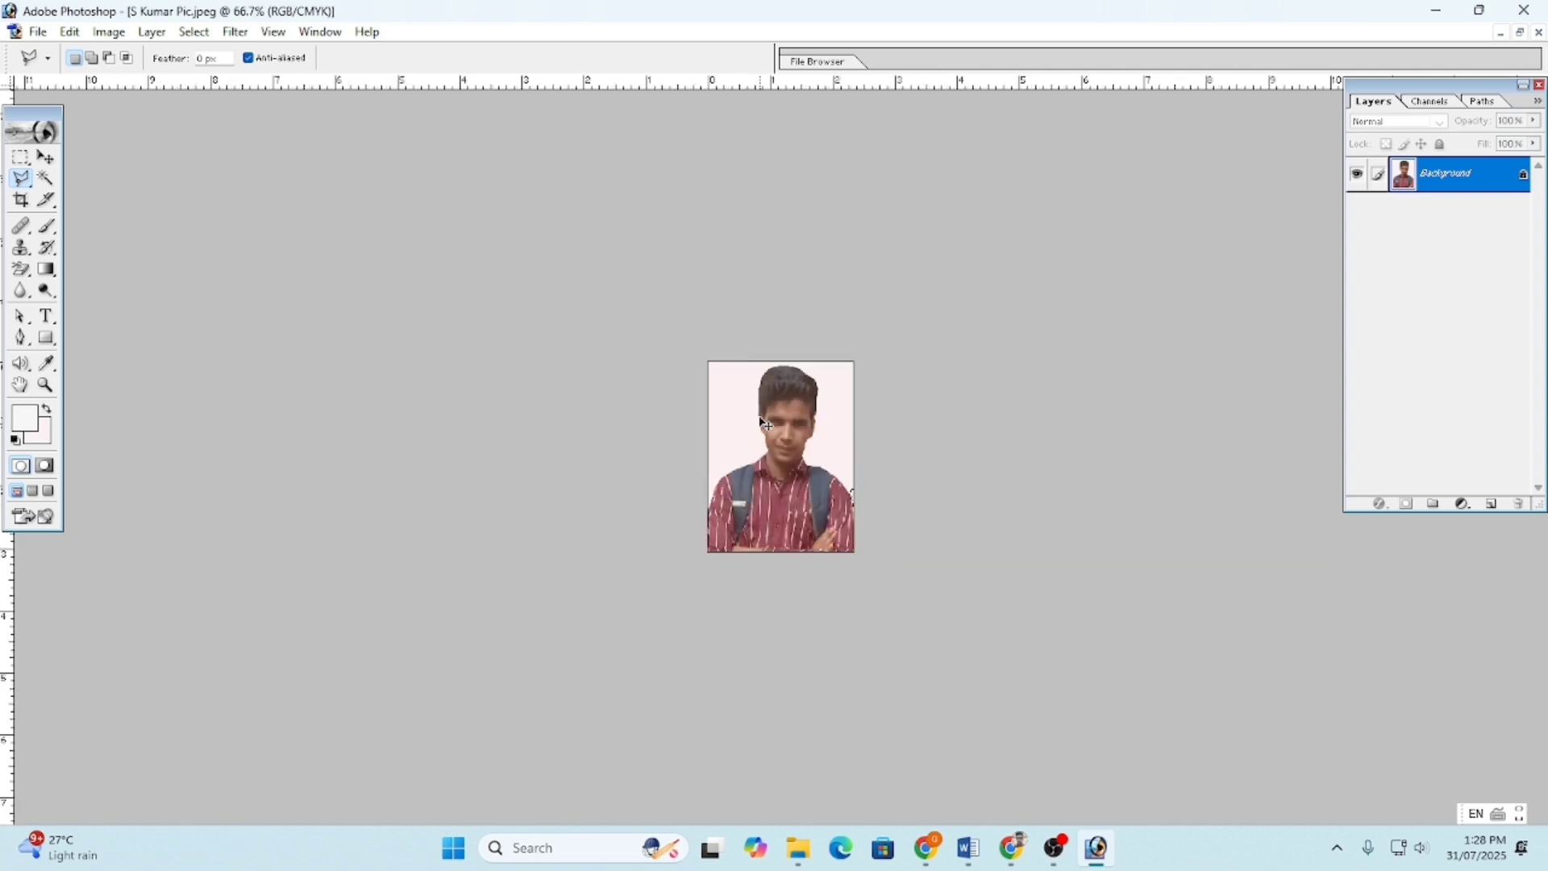
pyautogui.hotkey('ctrl', '+')
pyautogui.hotkey('ctrl', '+')
pyautogui.hotkey('ctrl', '-')
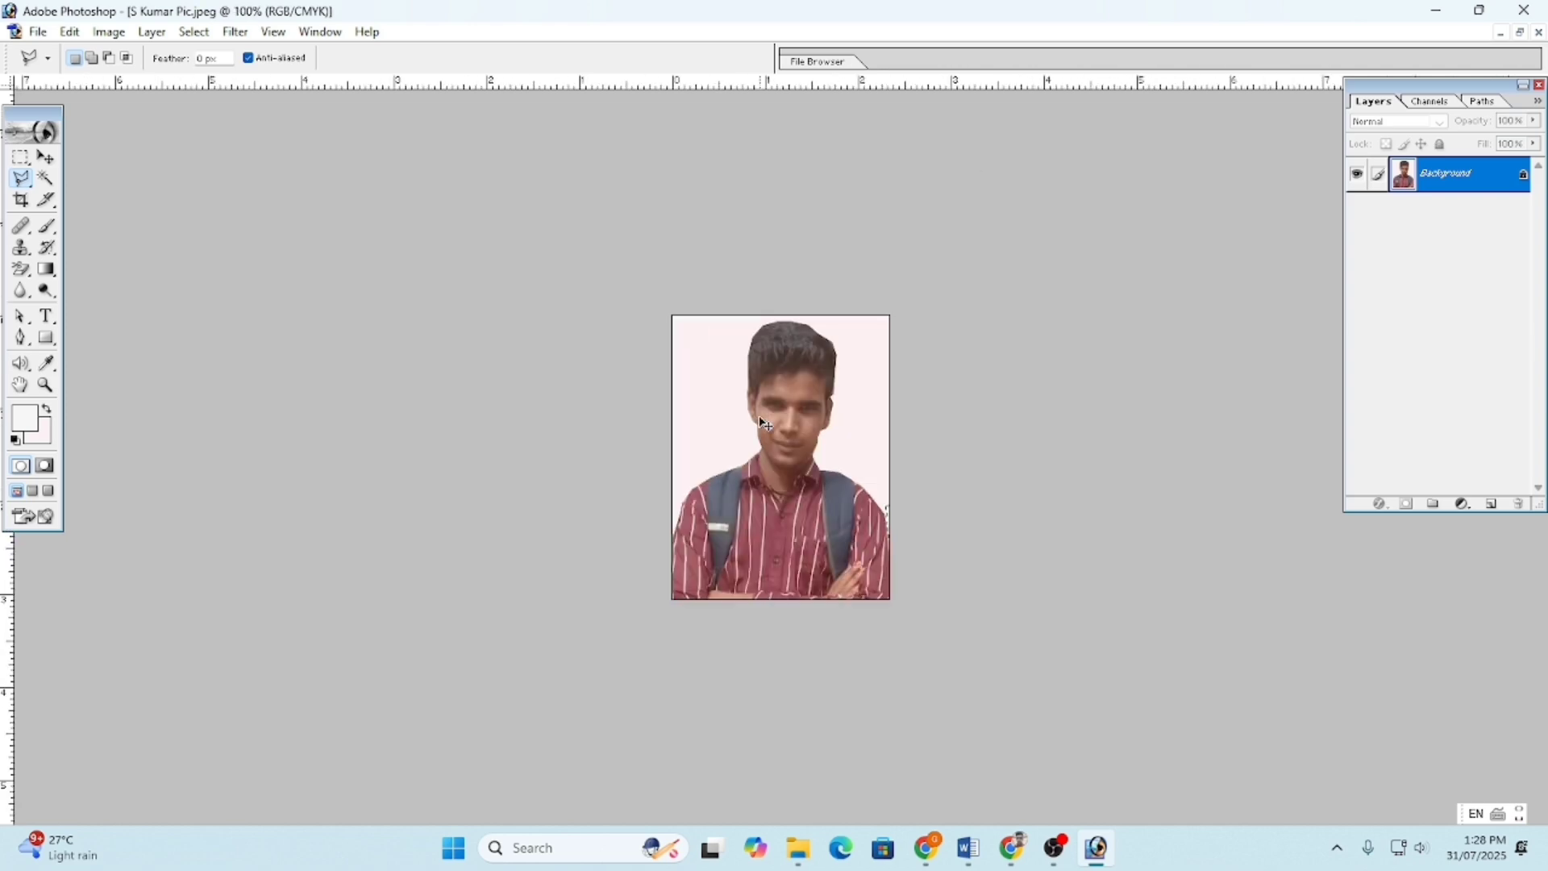
pyautogui.hotkey('ctrl', '+')
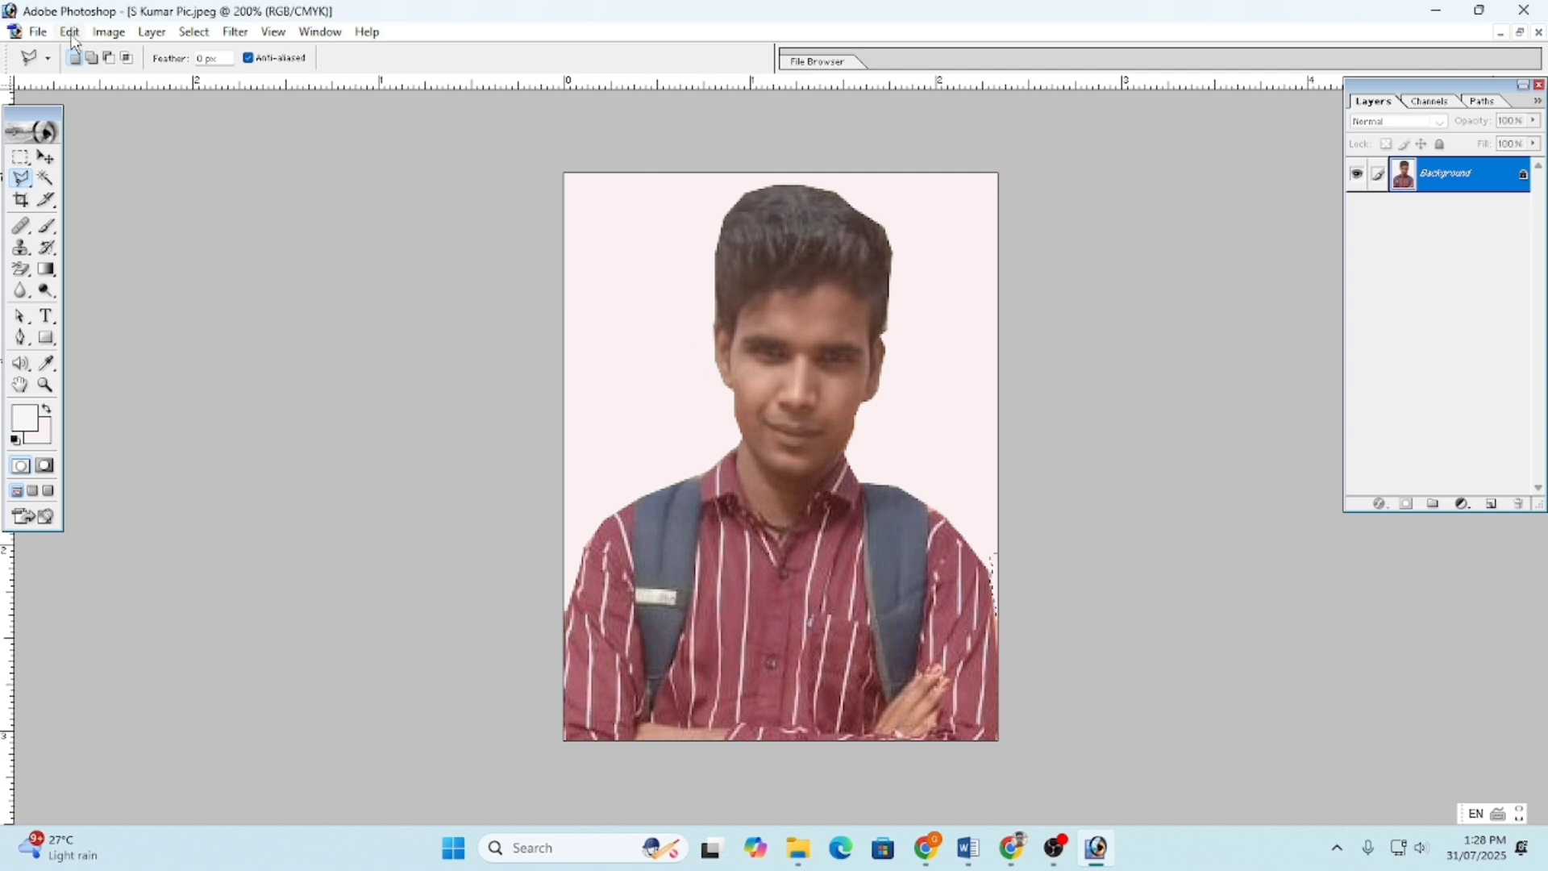
# - Select the whole image and apply a black Edit > Stroke border around it
pyautogui.click(20, 157)
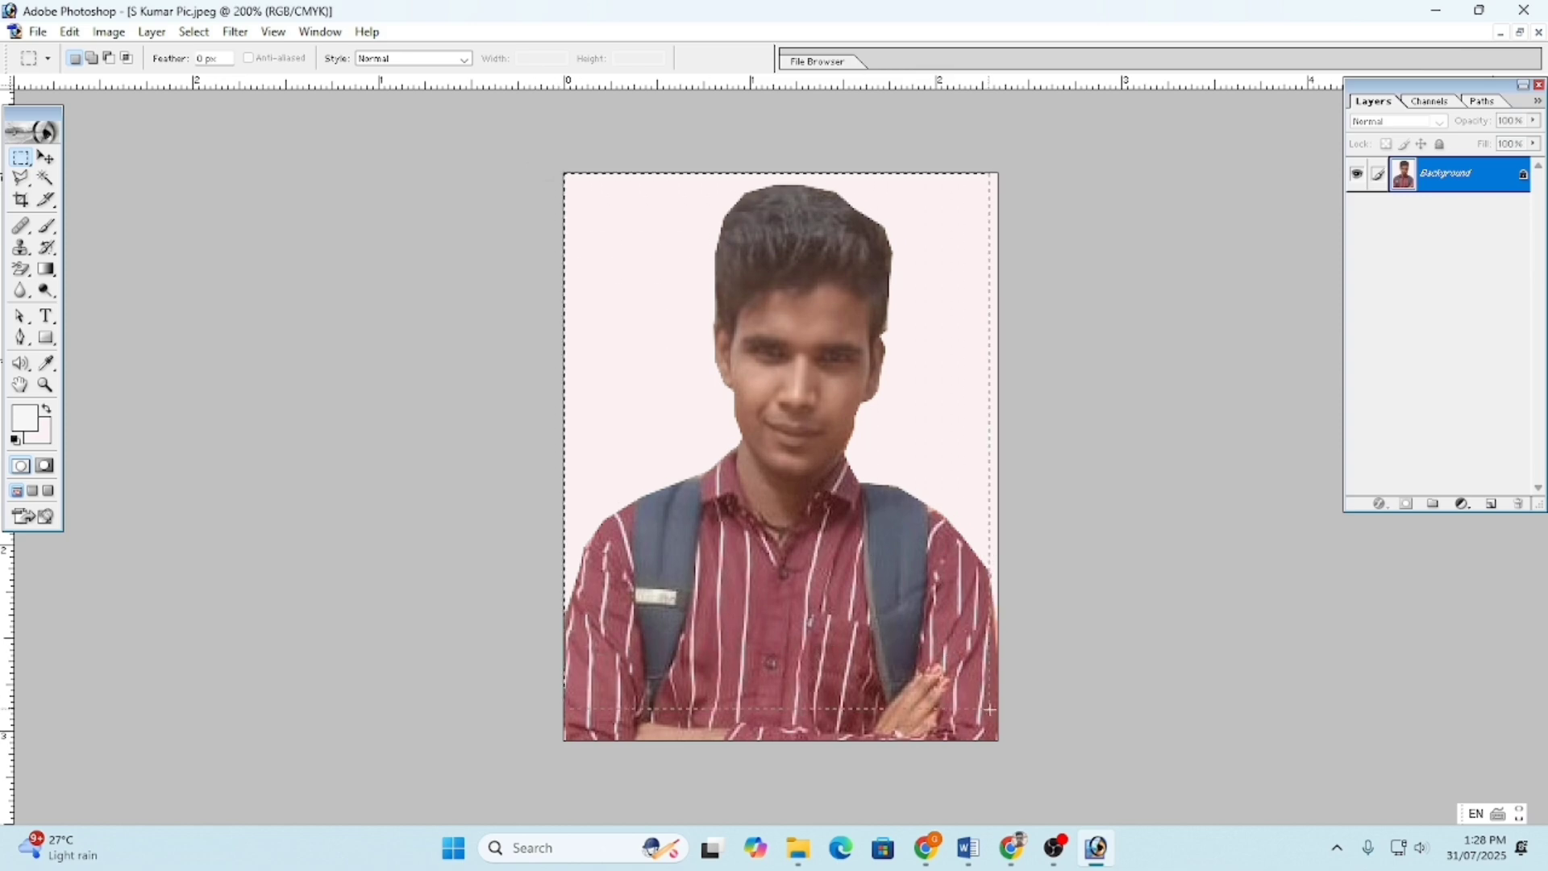
pyautogui.moveTo(989, 709); pyautogui.dragTo(999, 742)
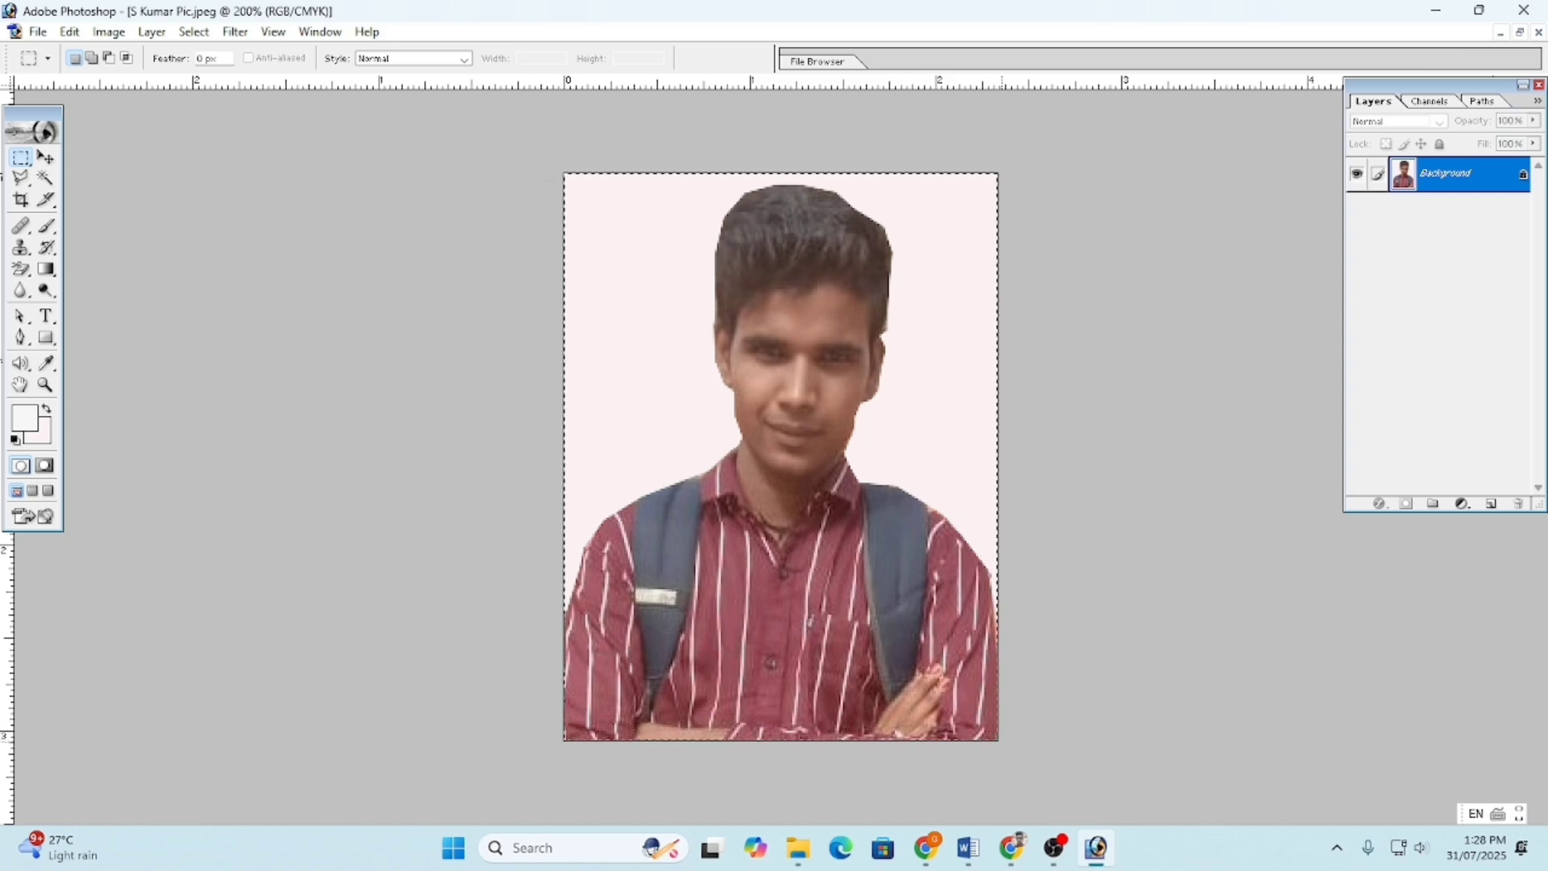
pyautogui.click(71, 33)
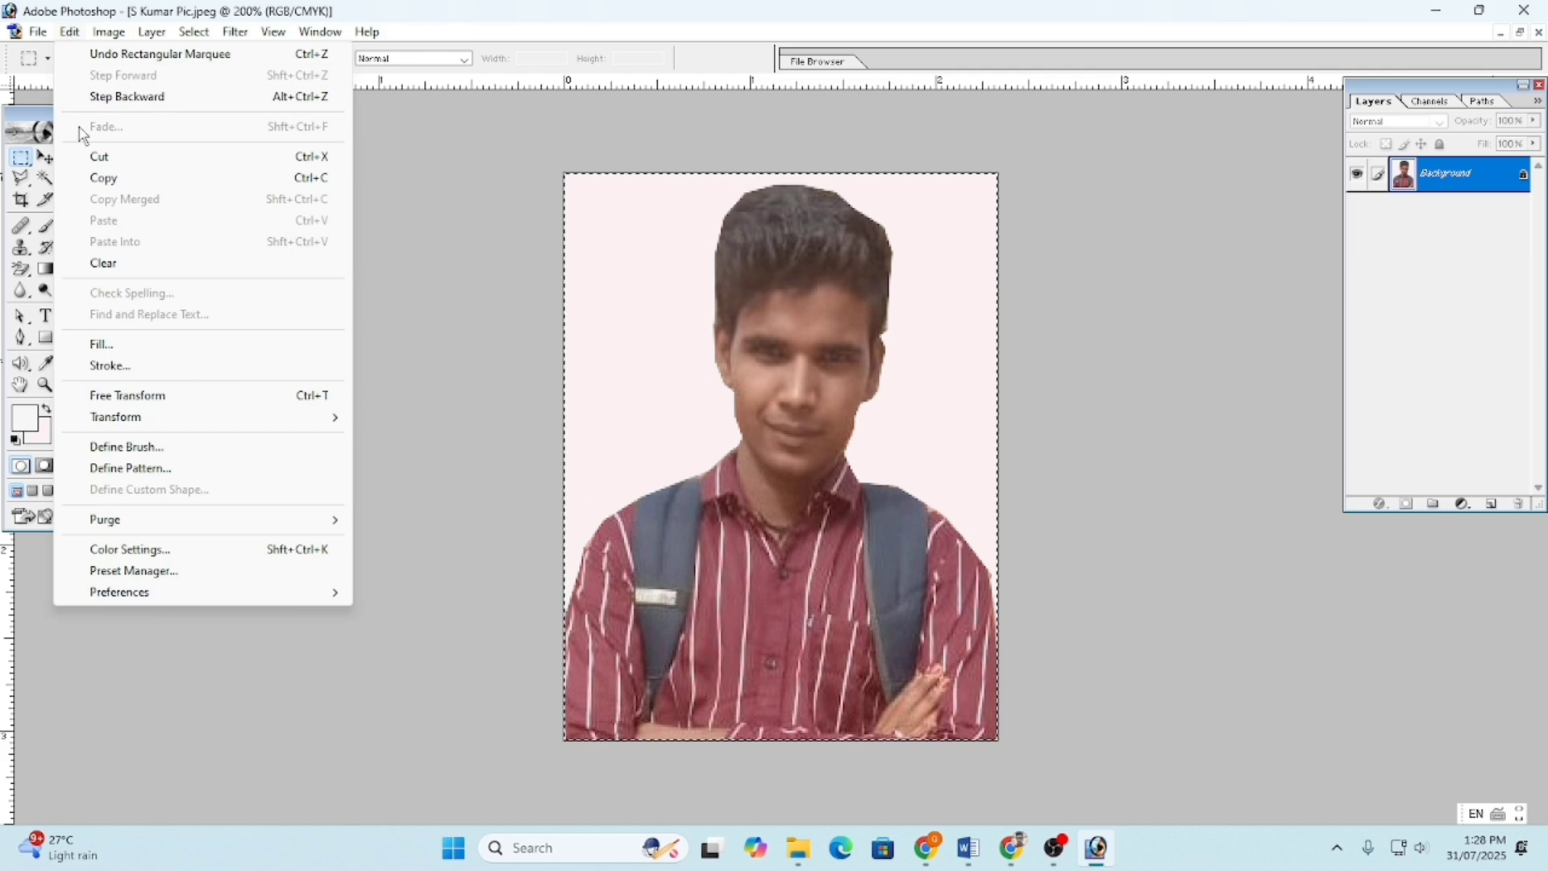
pyautogui.click(125, 366)
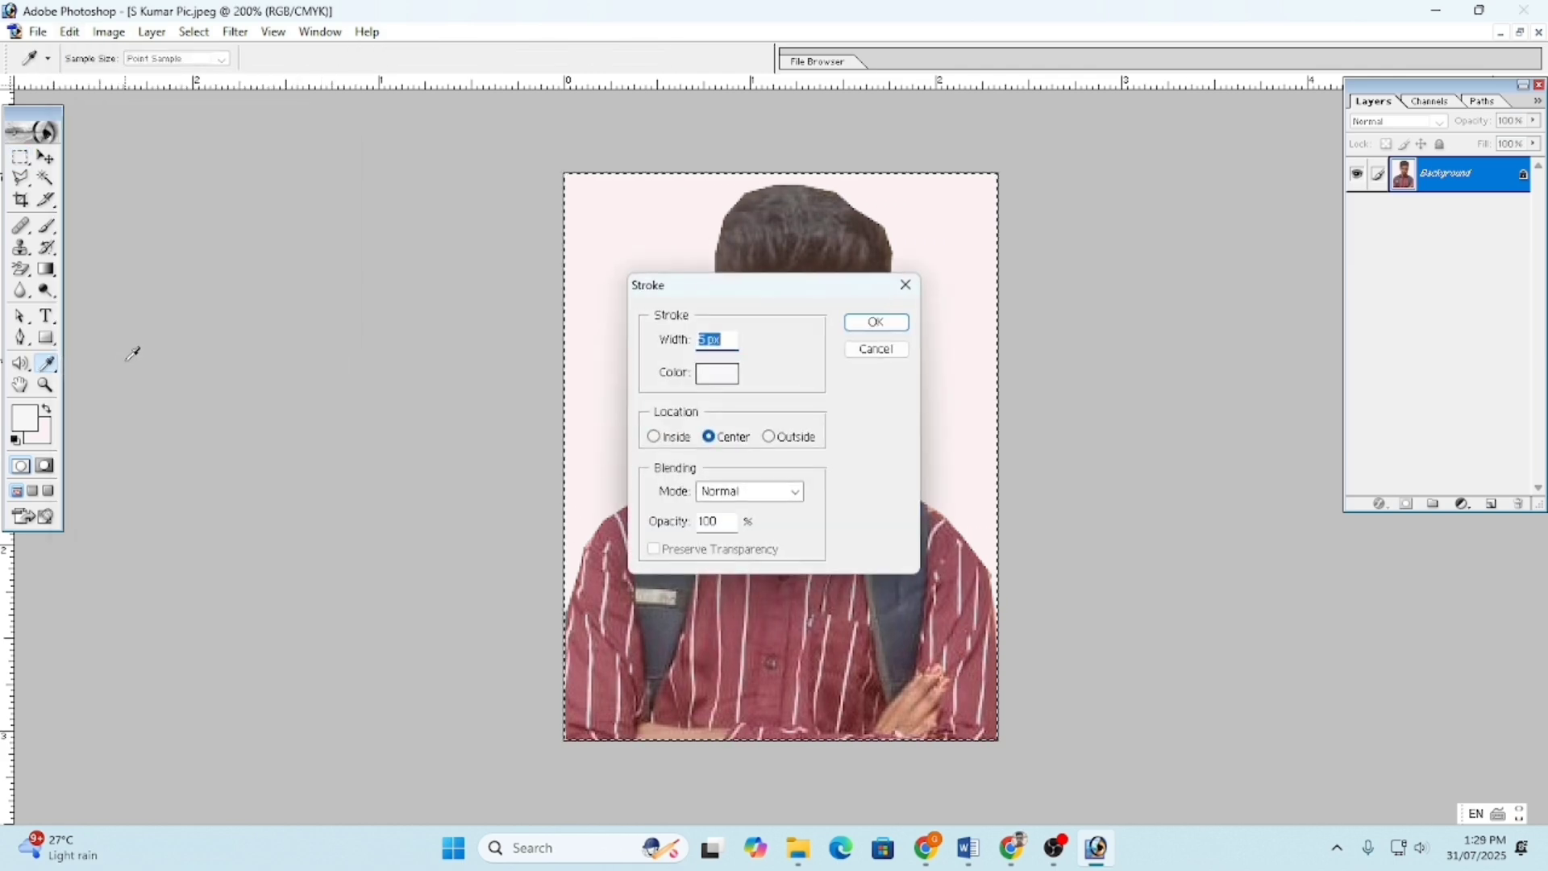
pyautogui.click(718, 375)
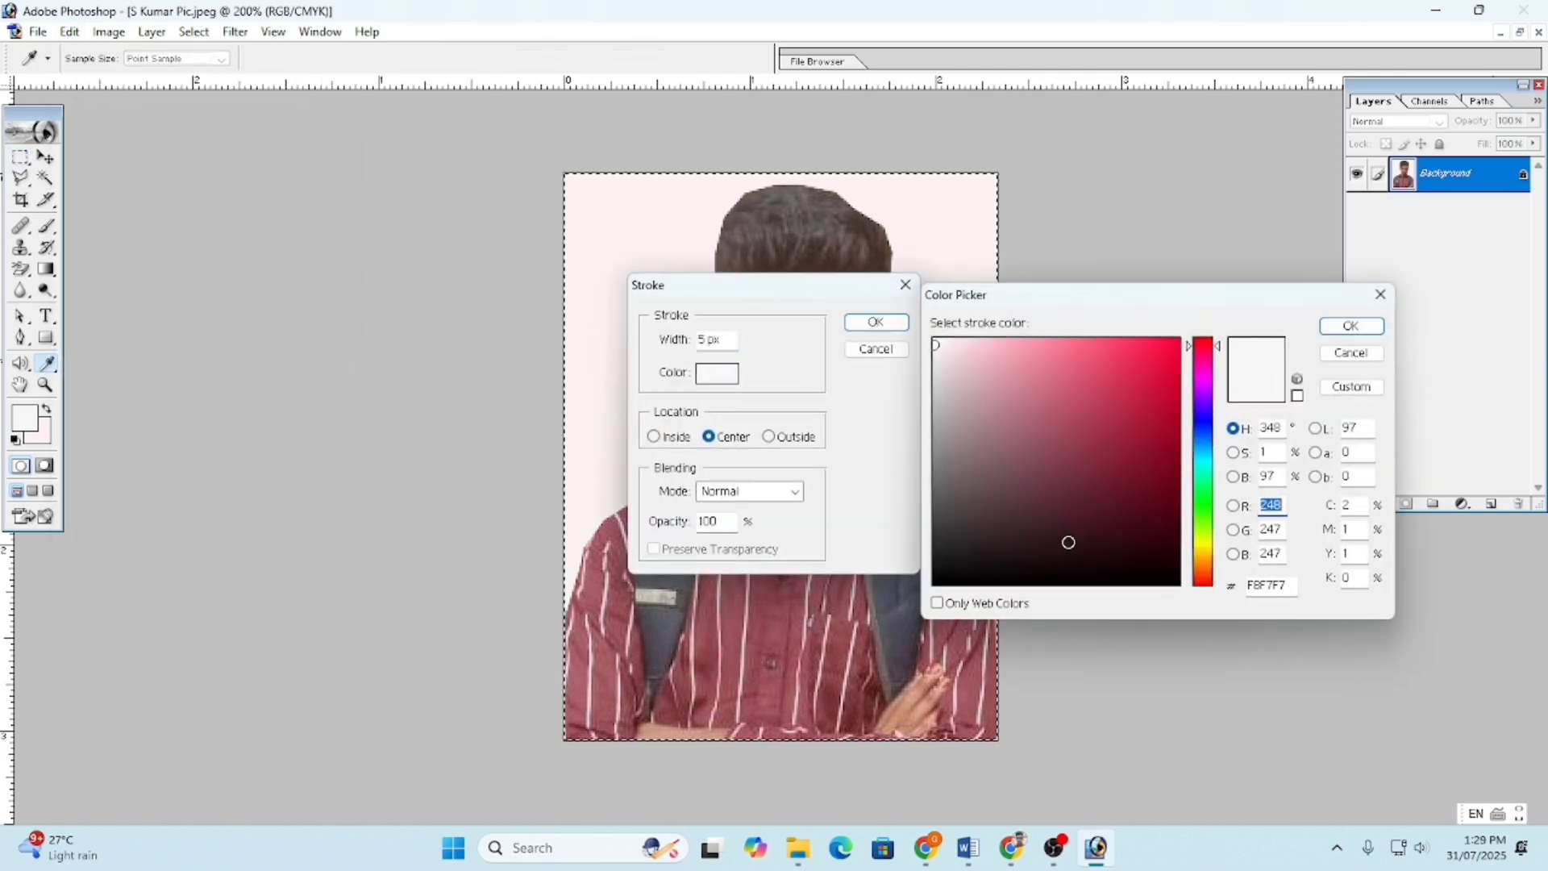
pyautogui.moveTo(1052, 600); pyautogui.dragTo(978, 578)
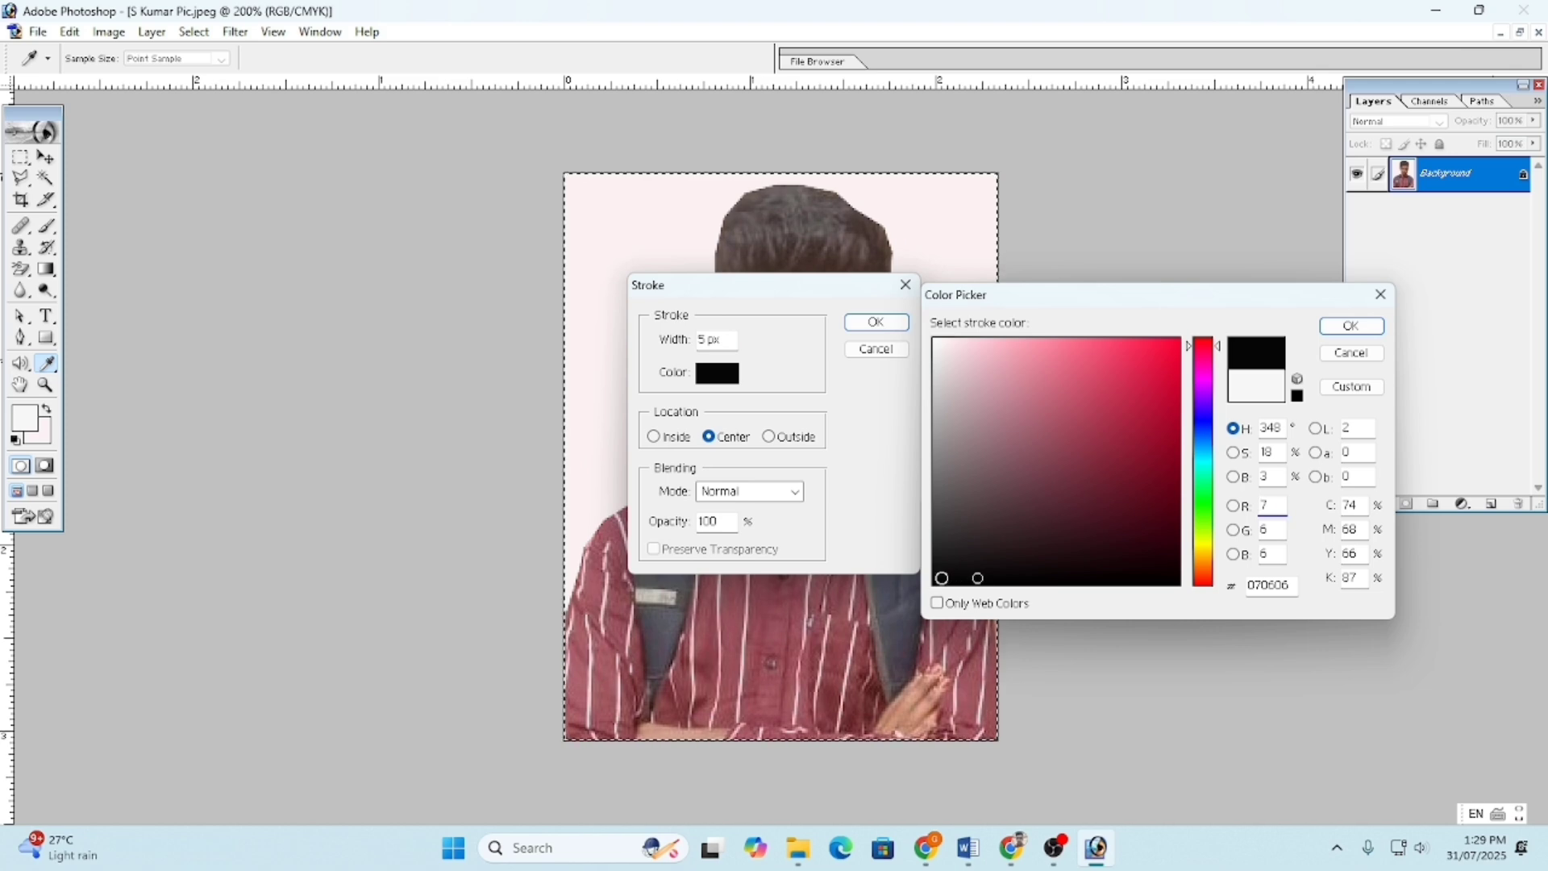
pyautogui.click(1351, 326)
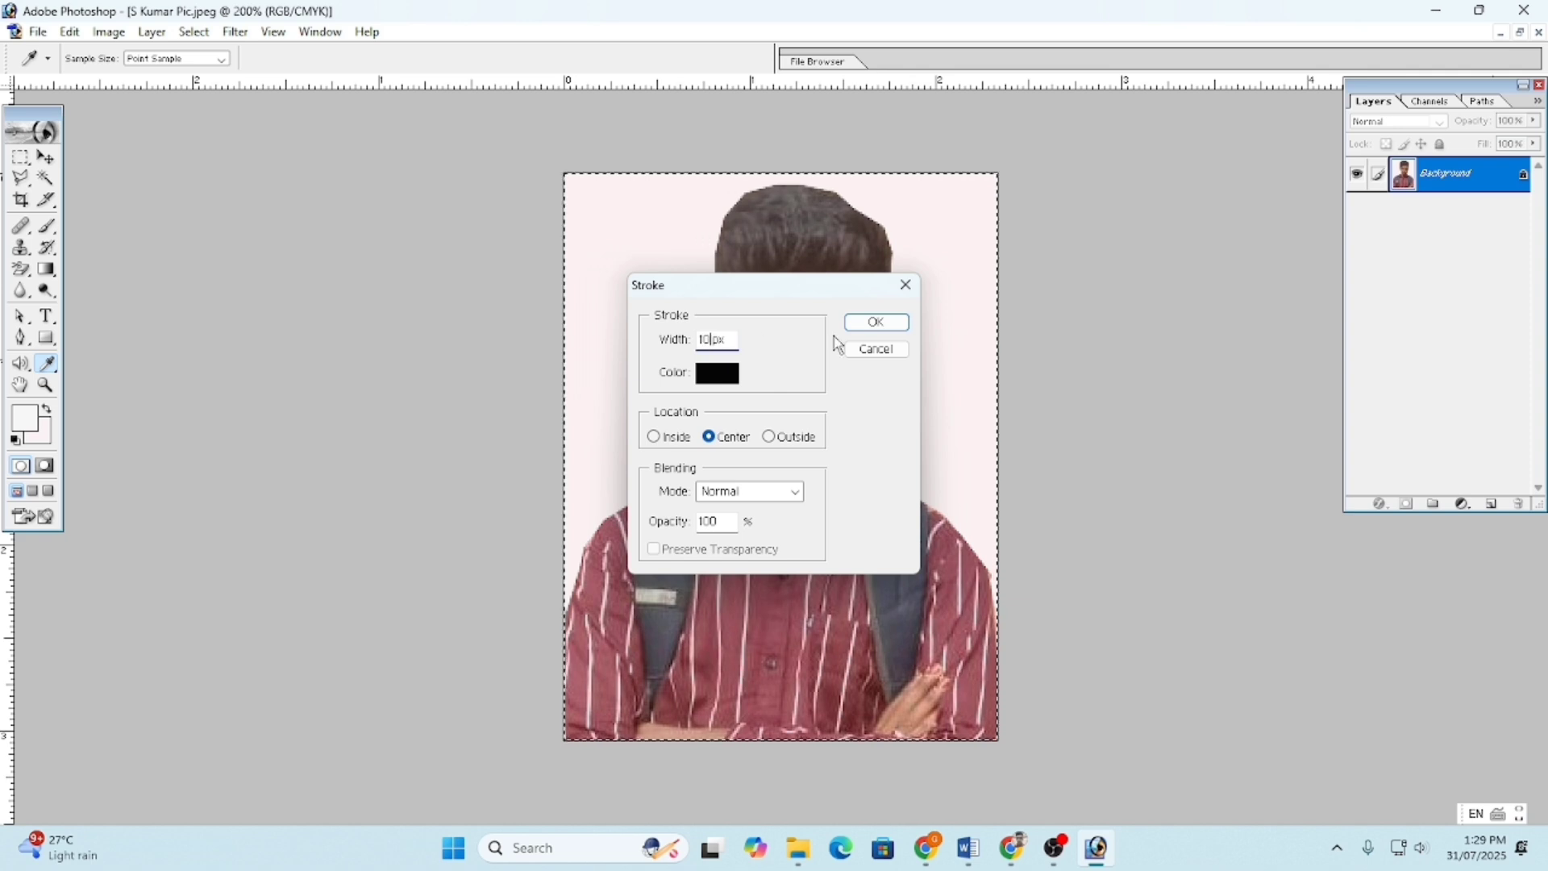
pyautogui.click(876, 323)
pyautogui.press('m')
# - Undo that stroke, reapply the black border at 6 px width, and deselect
pyautogui.hotkey('ctrl', 'z')
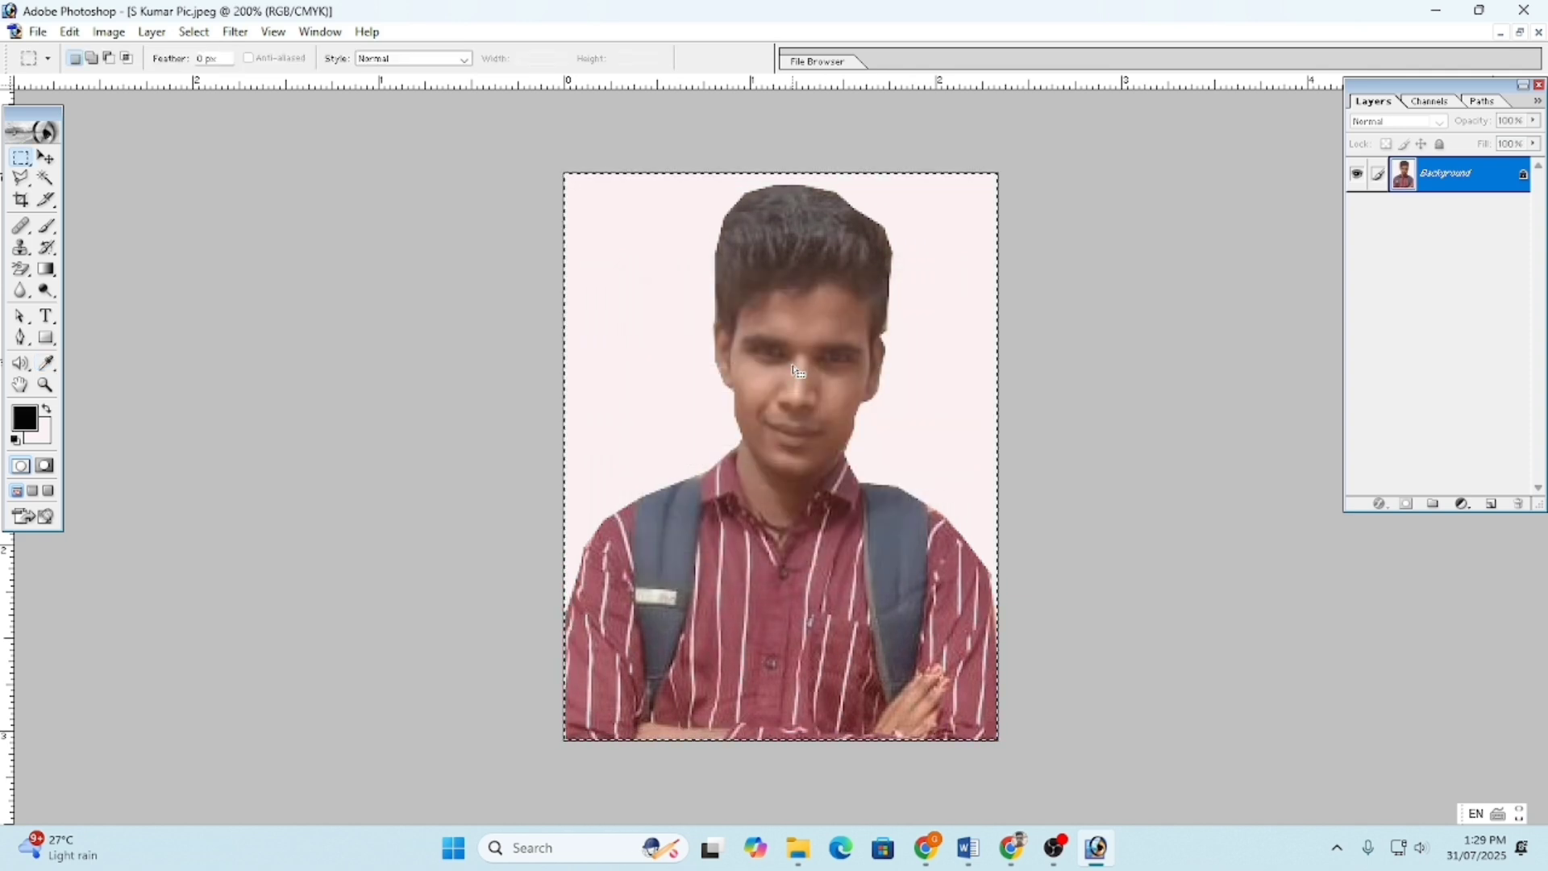
pyautogui.click(37, 32)
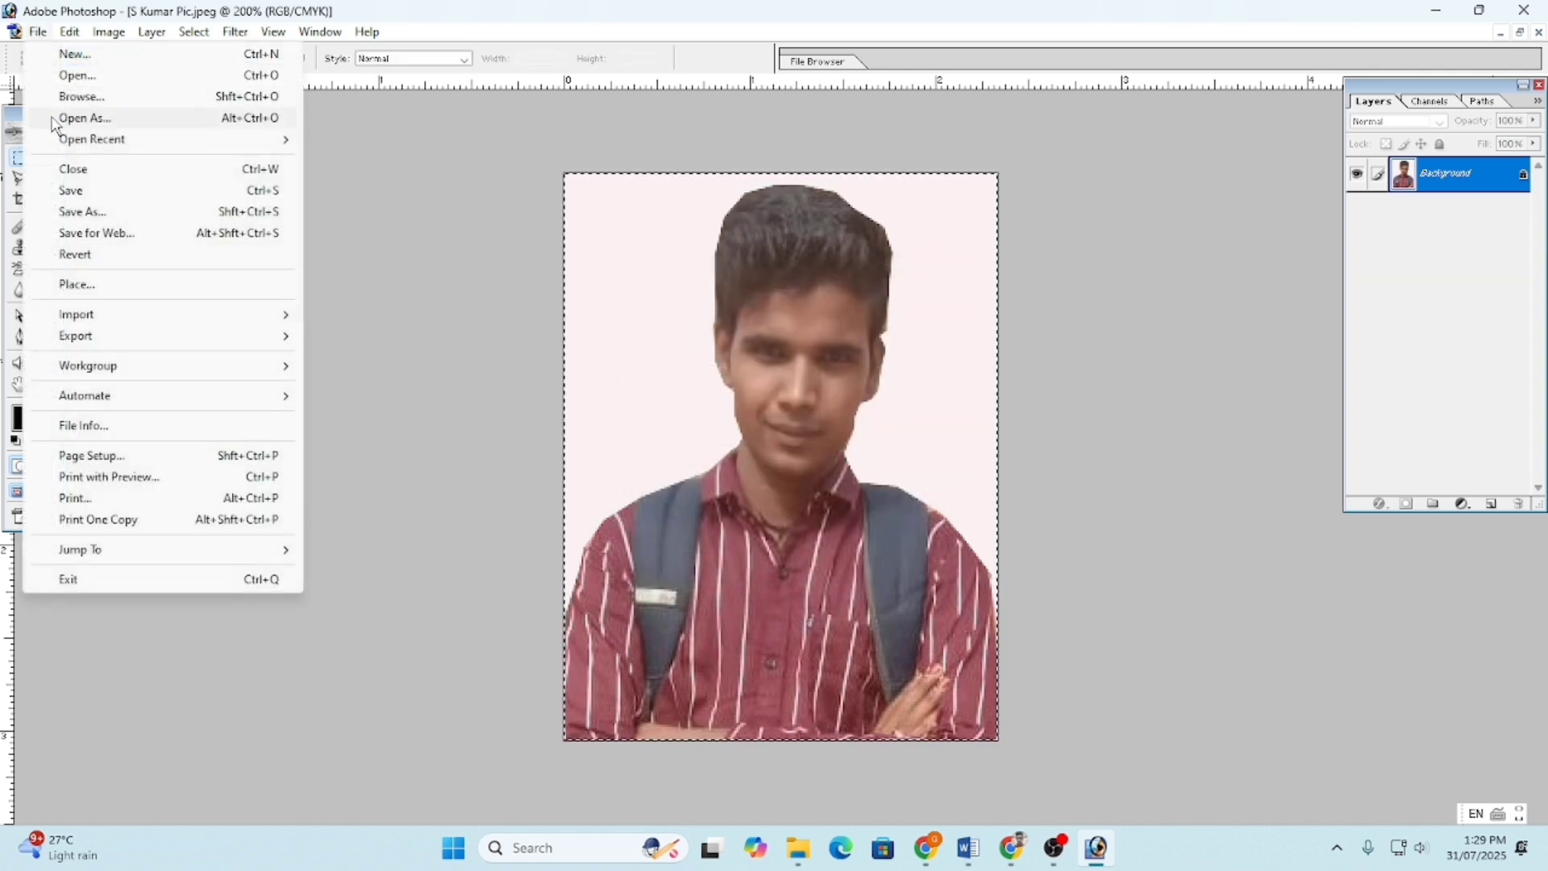
pyautogui.click(70, 32)
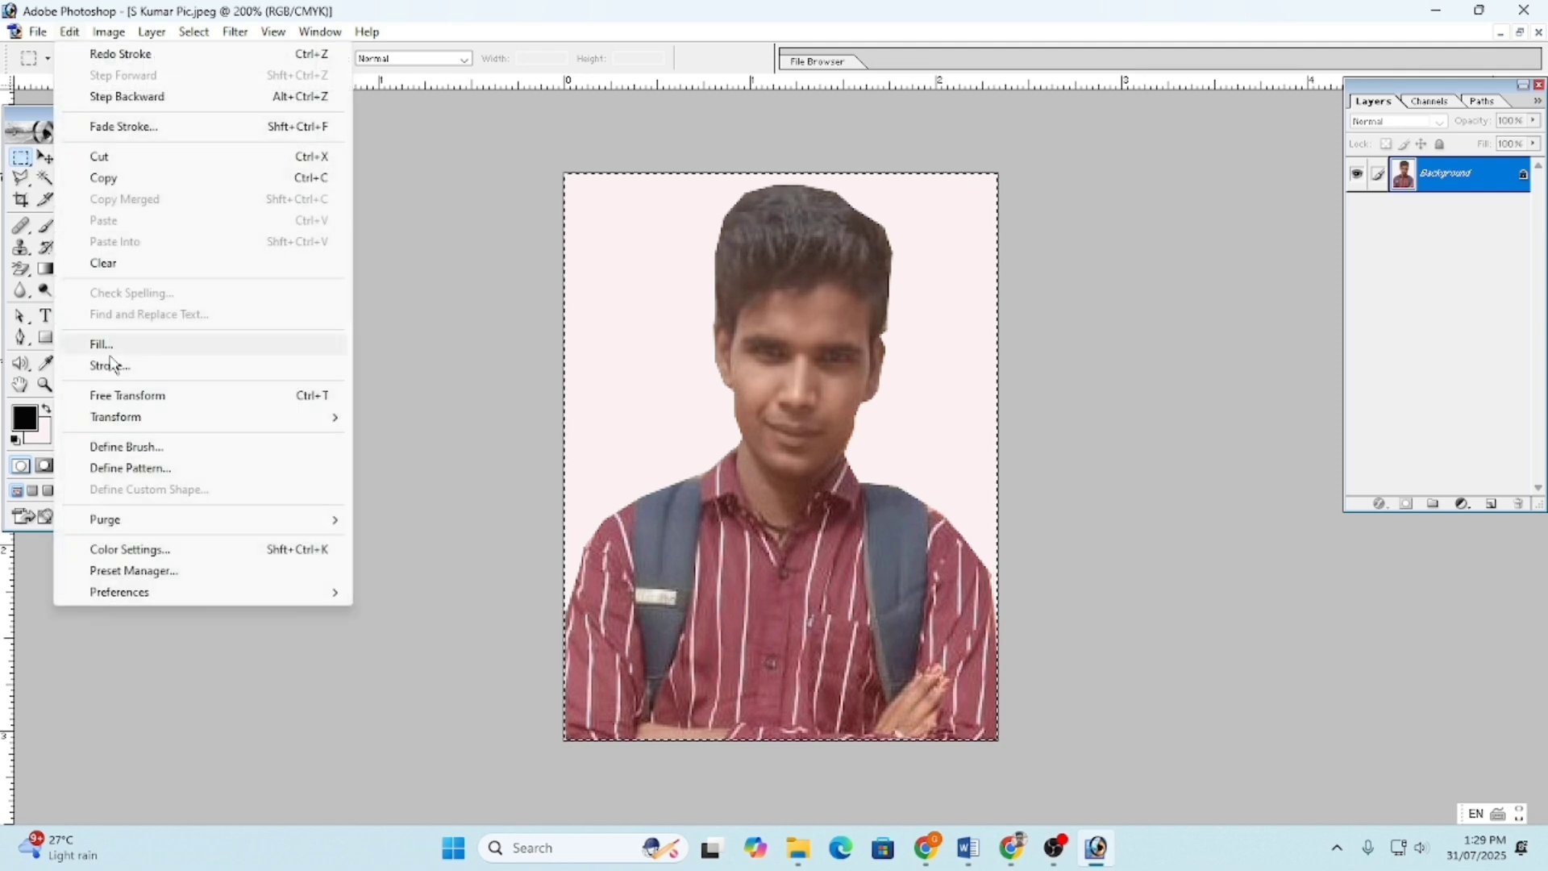
pyautogui.click(115, 366)
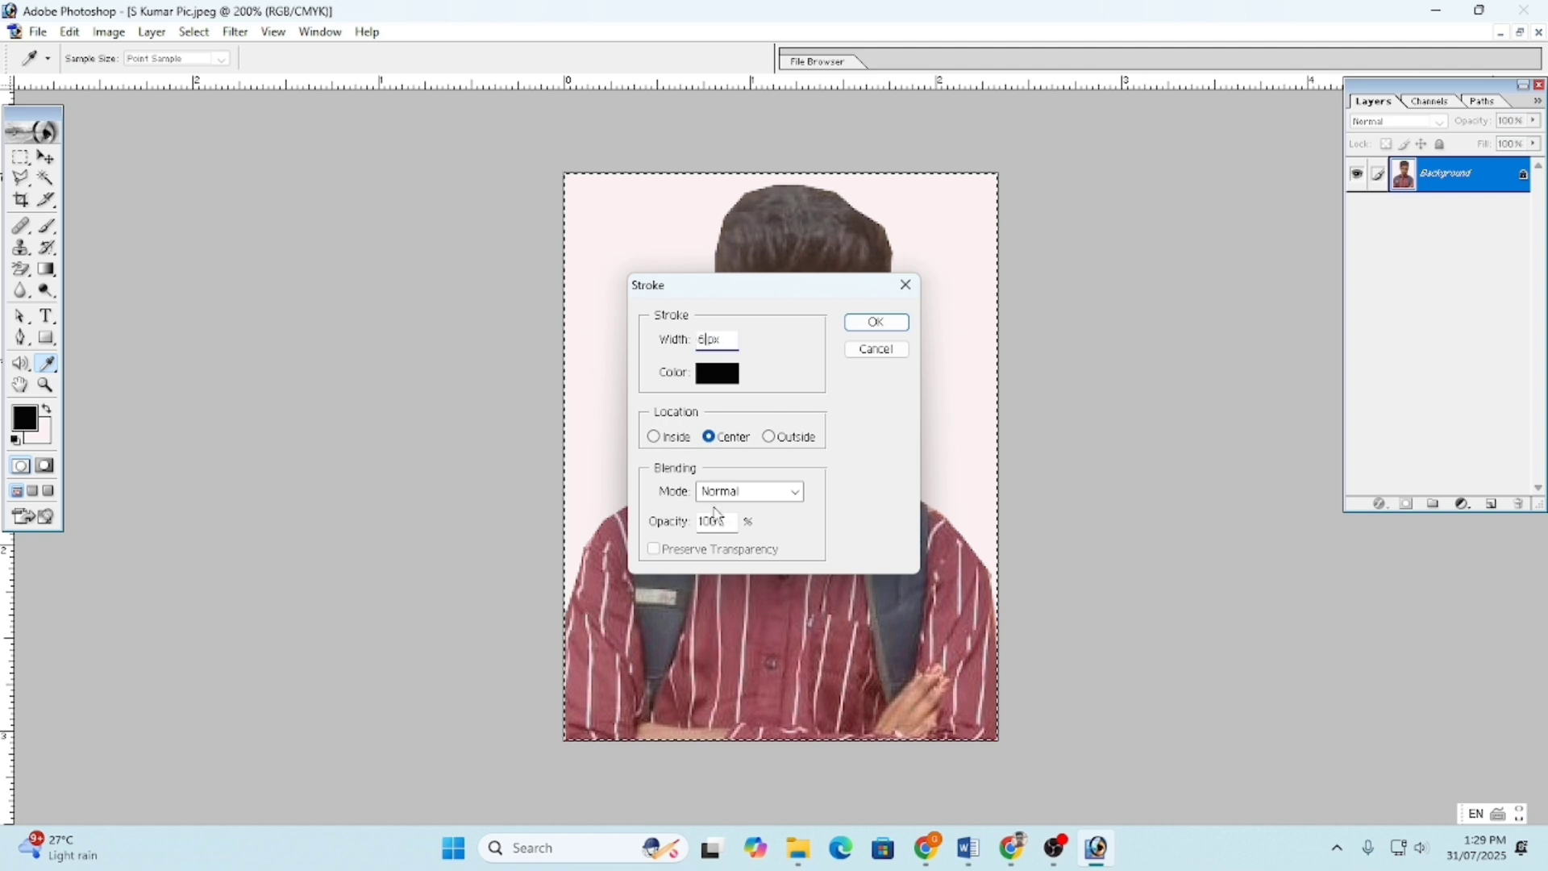
pyautogui.write('6')
pyautogui.click(874, 323)
pyautogui.press('m')
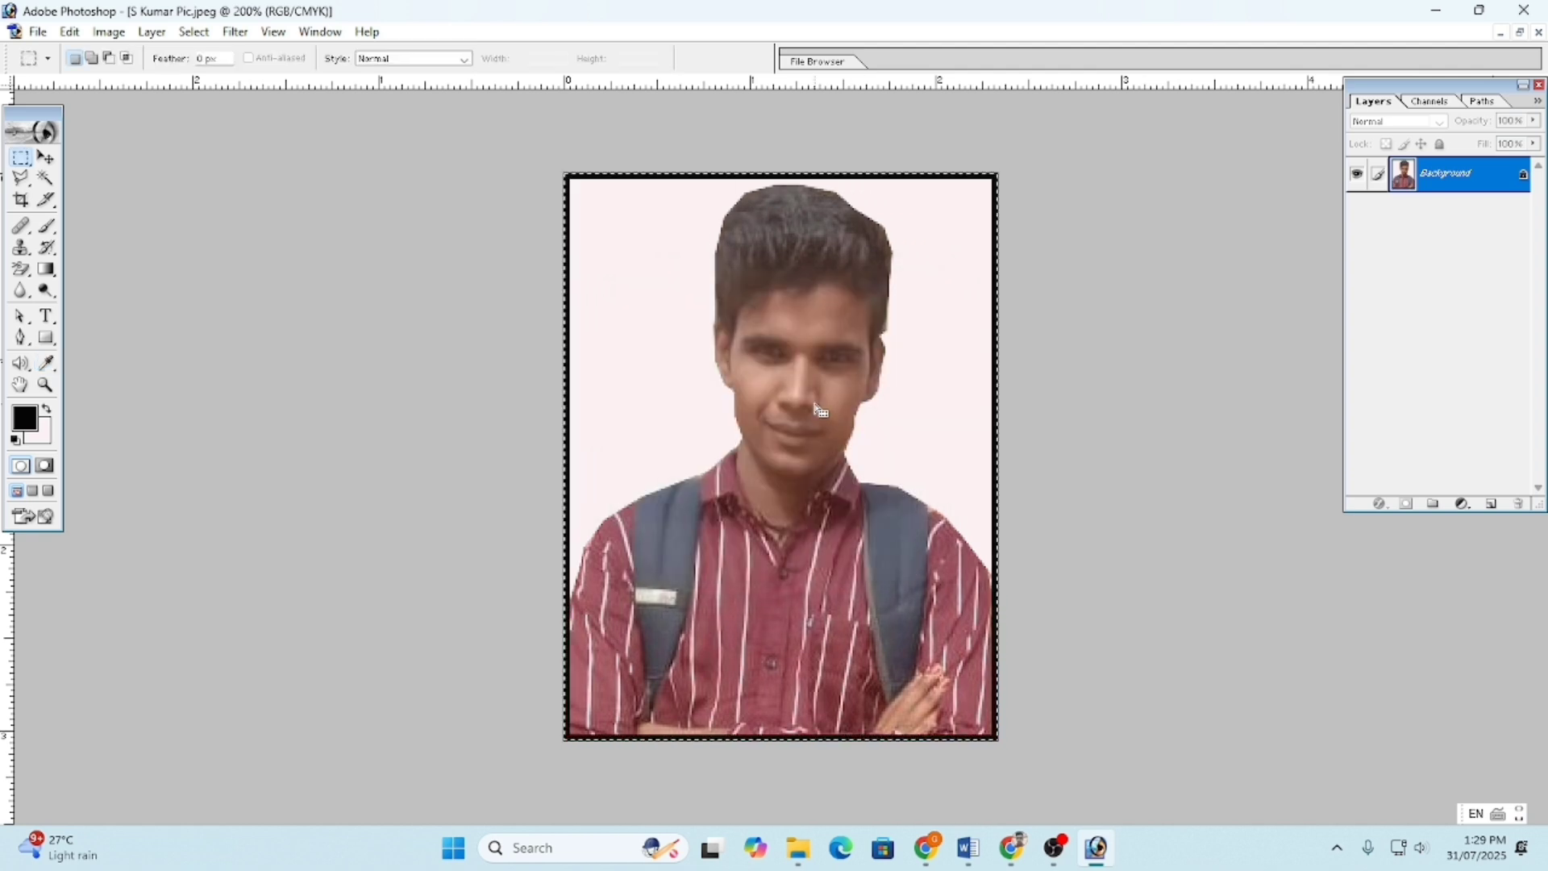
pyautogui.hotkey('ctrl', 'd')
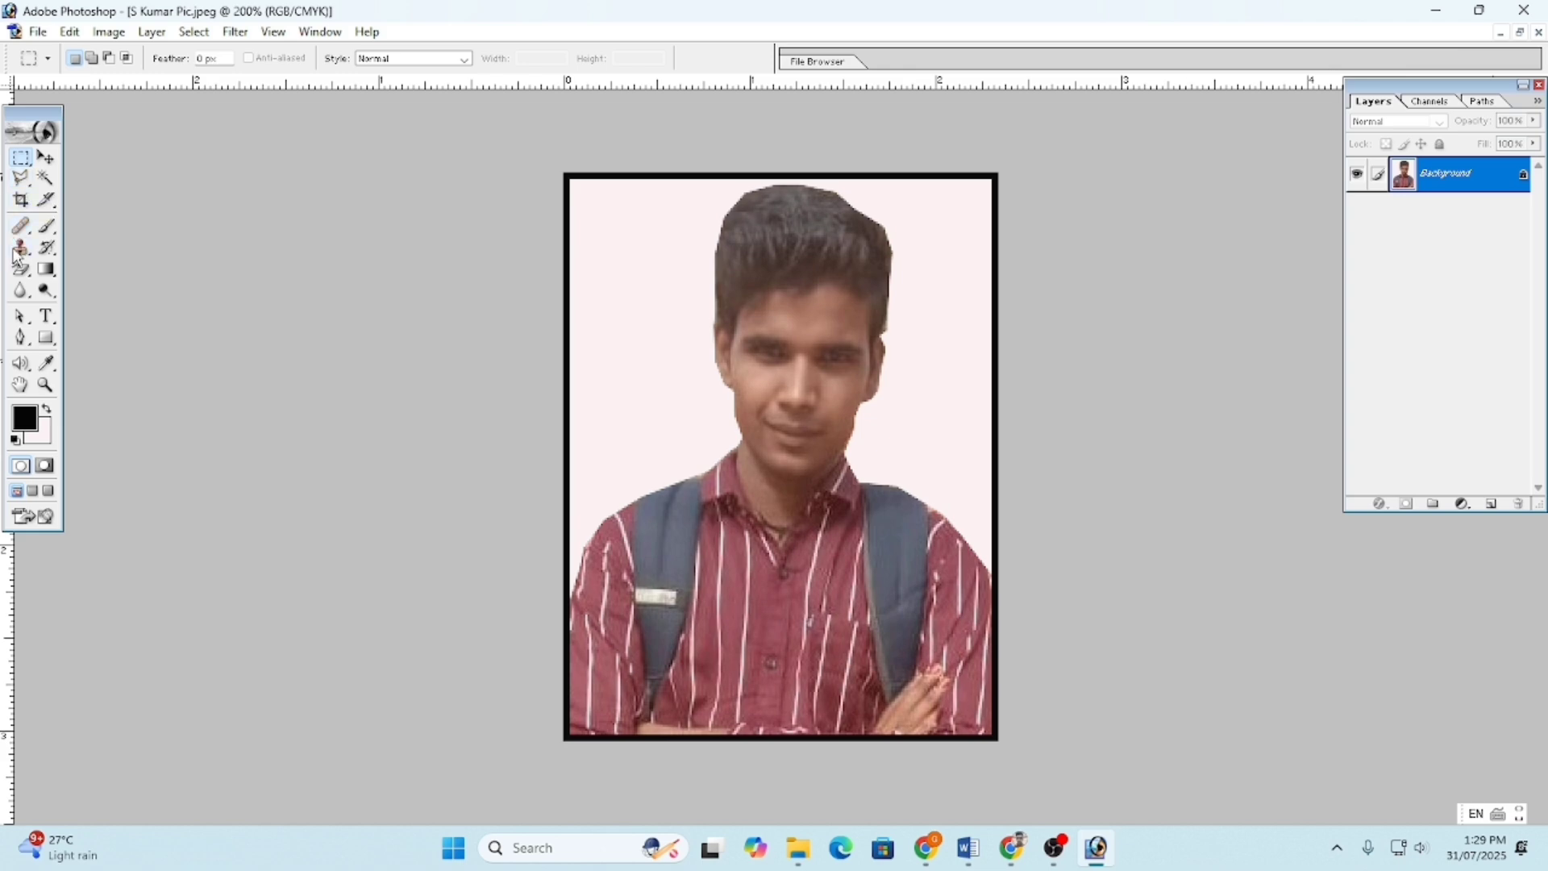
pyautogui.click(42, 271)
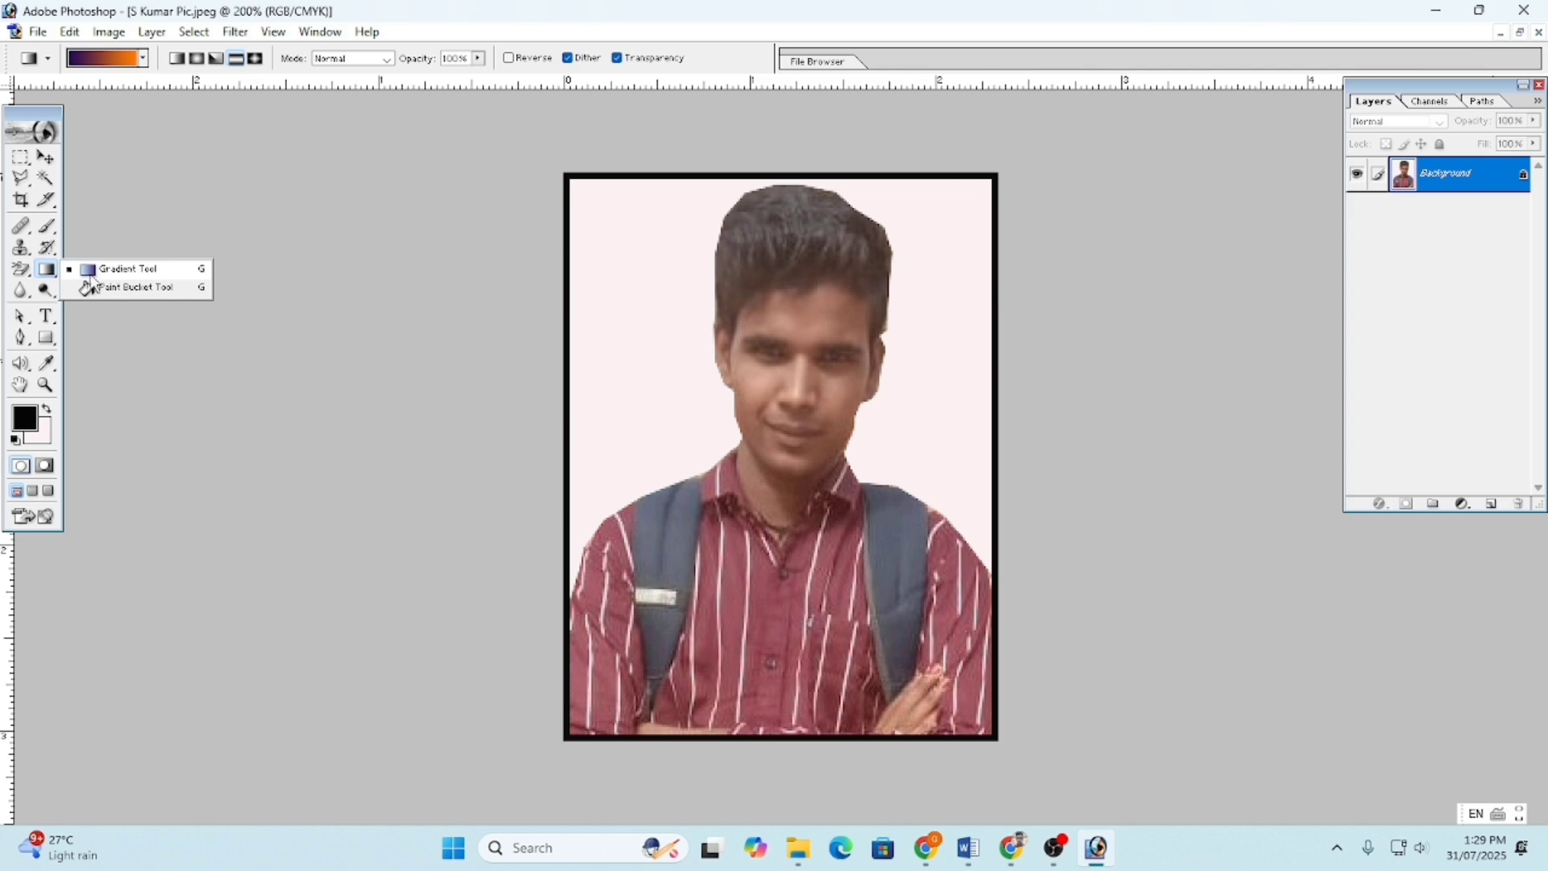
pyautogui.click(47, 339)
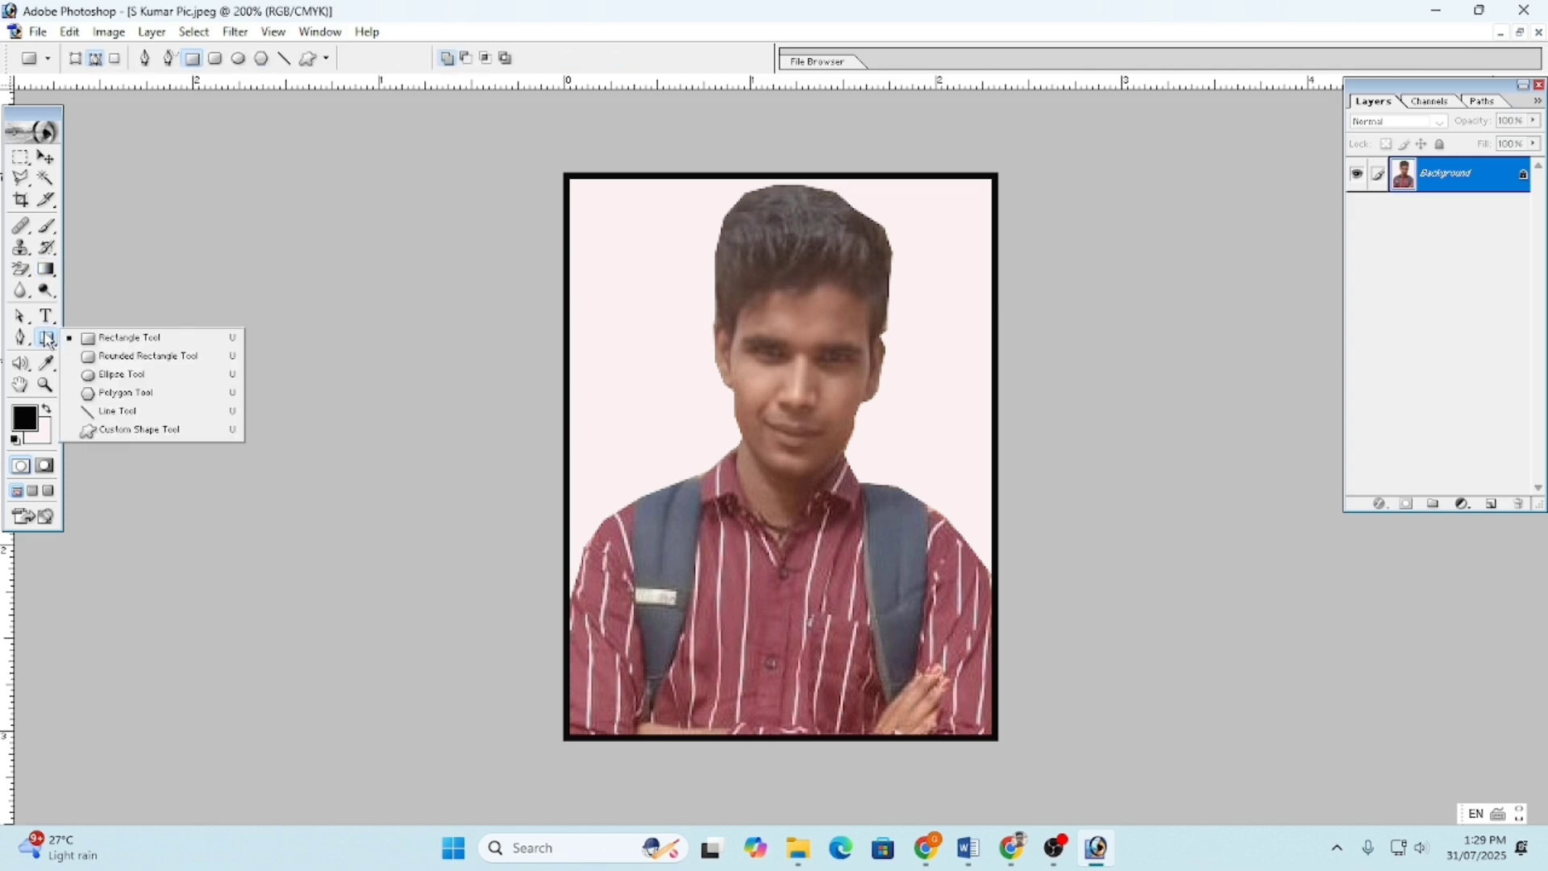
pyautogui.click(113, 338)
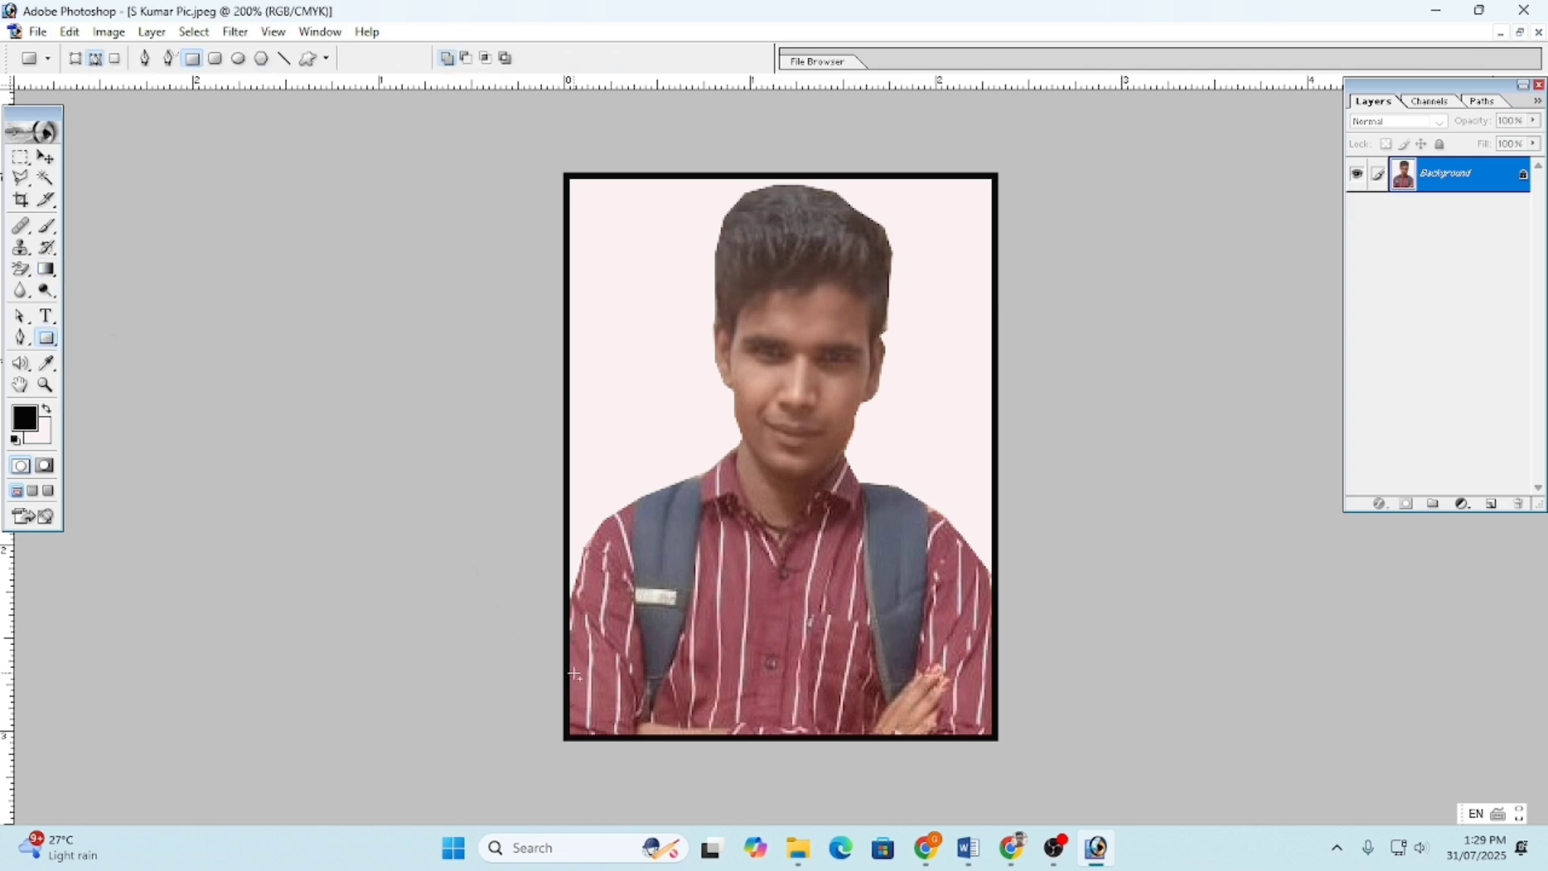
pyautogui.moveTo(569, 671); pyautogui.dragTo(993, 735)
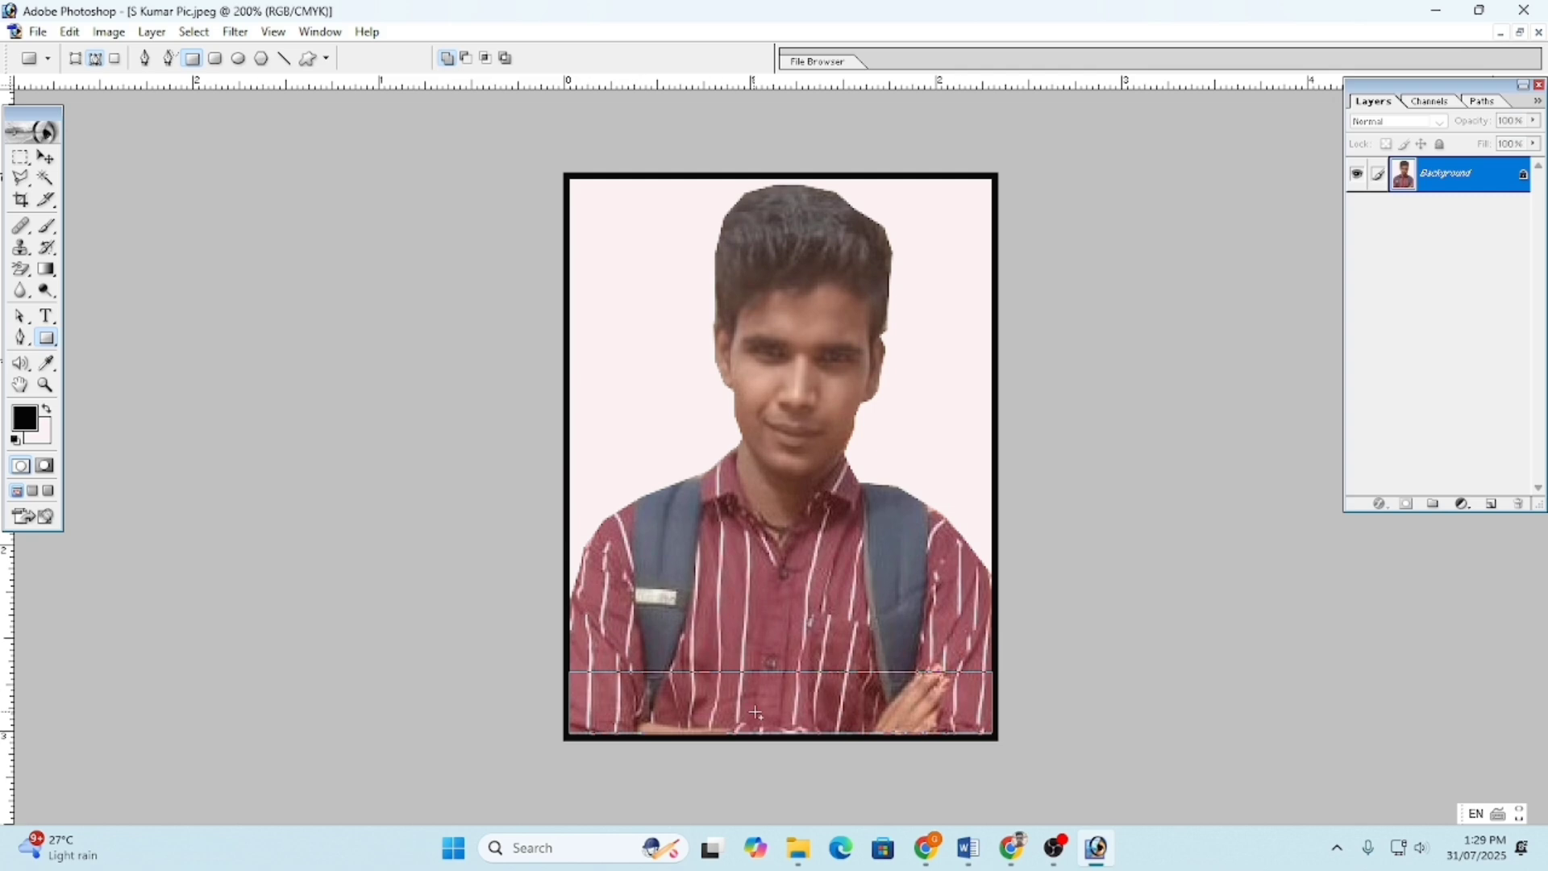
pyautogui.hotkey('ctrl', 'Return')
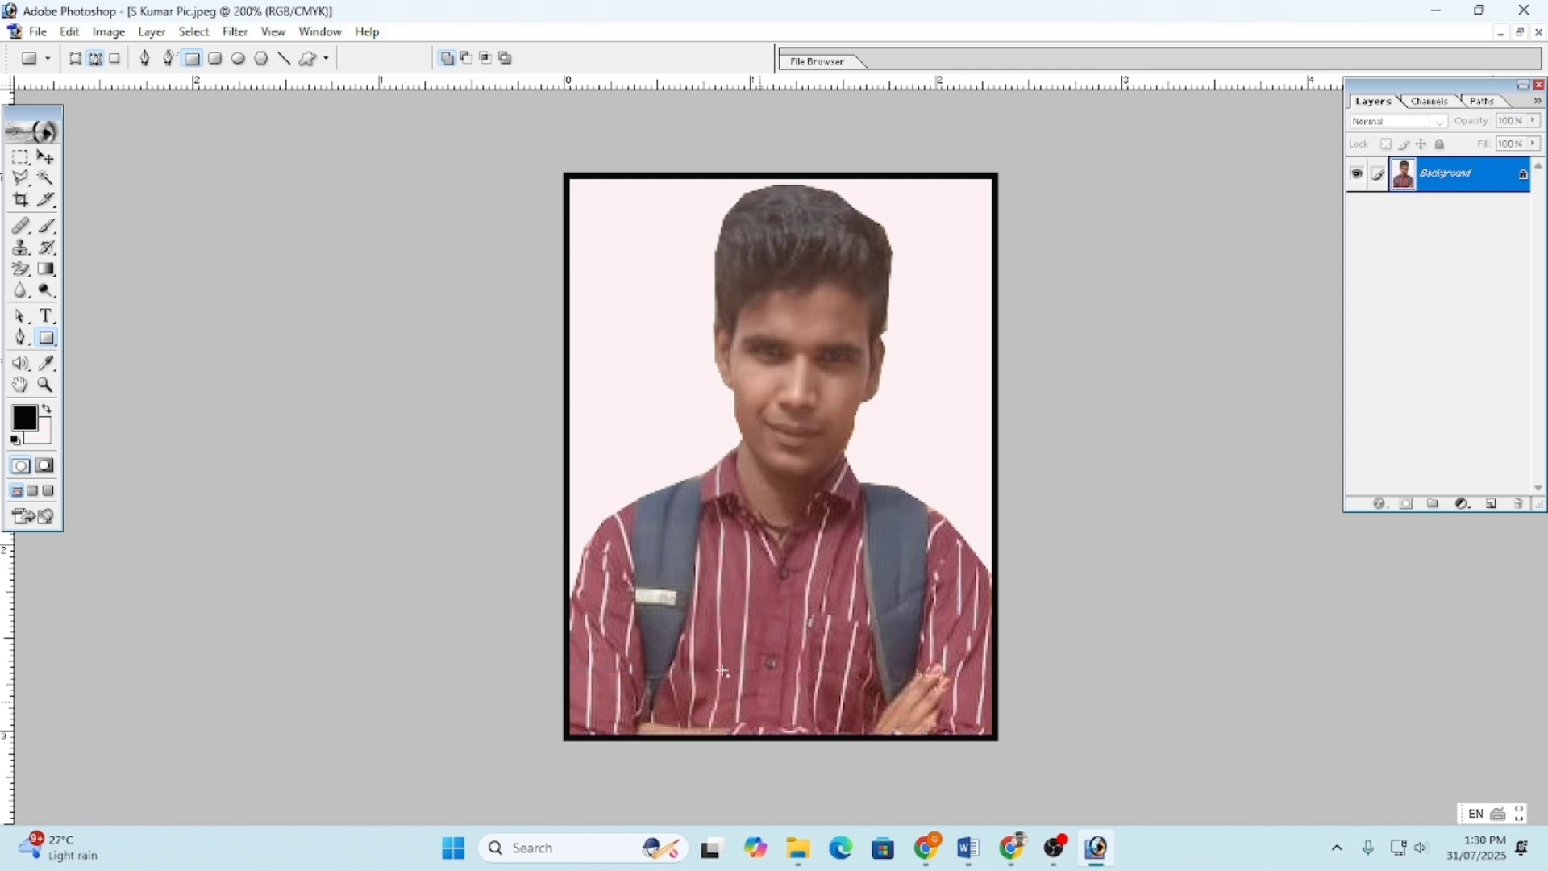
pyautogui.click(46, 269)
pyautogui.rightClick(46, 268)
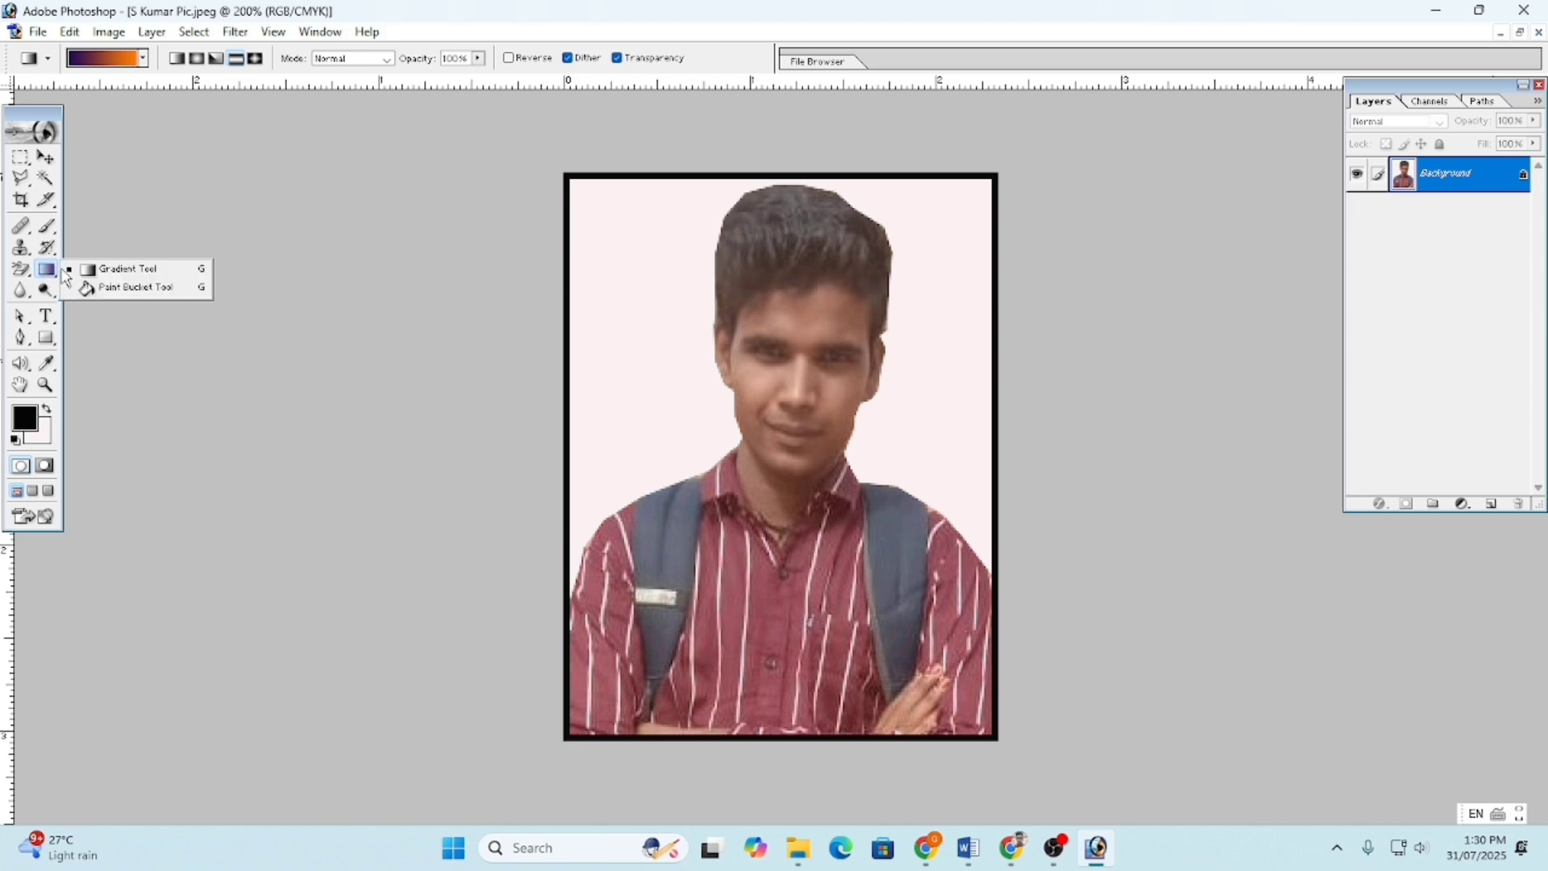
pyautogui.click(107, 275)
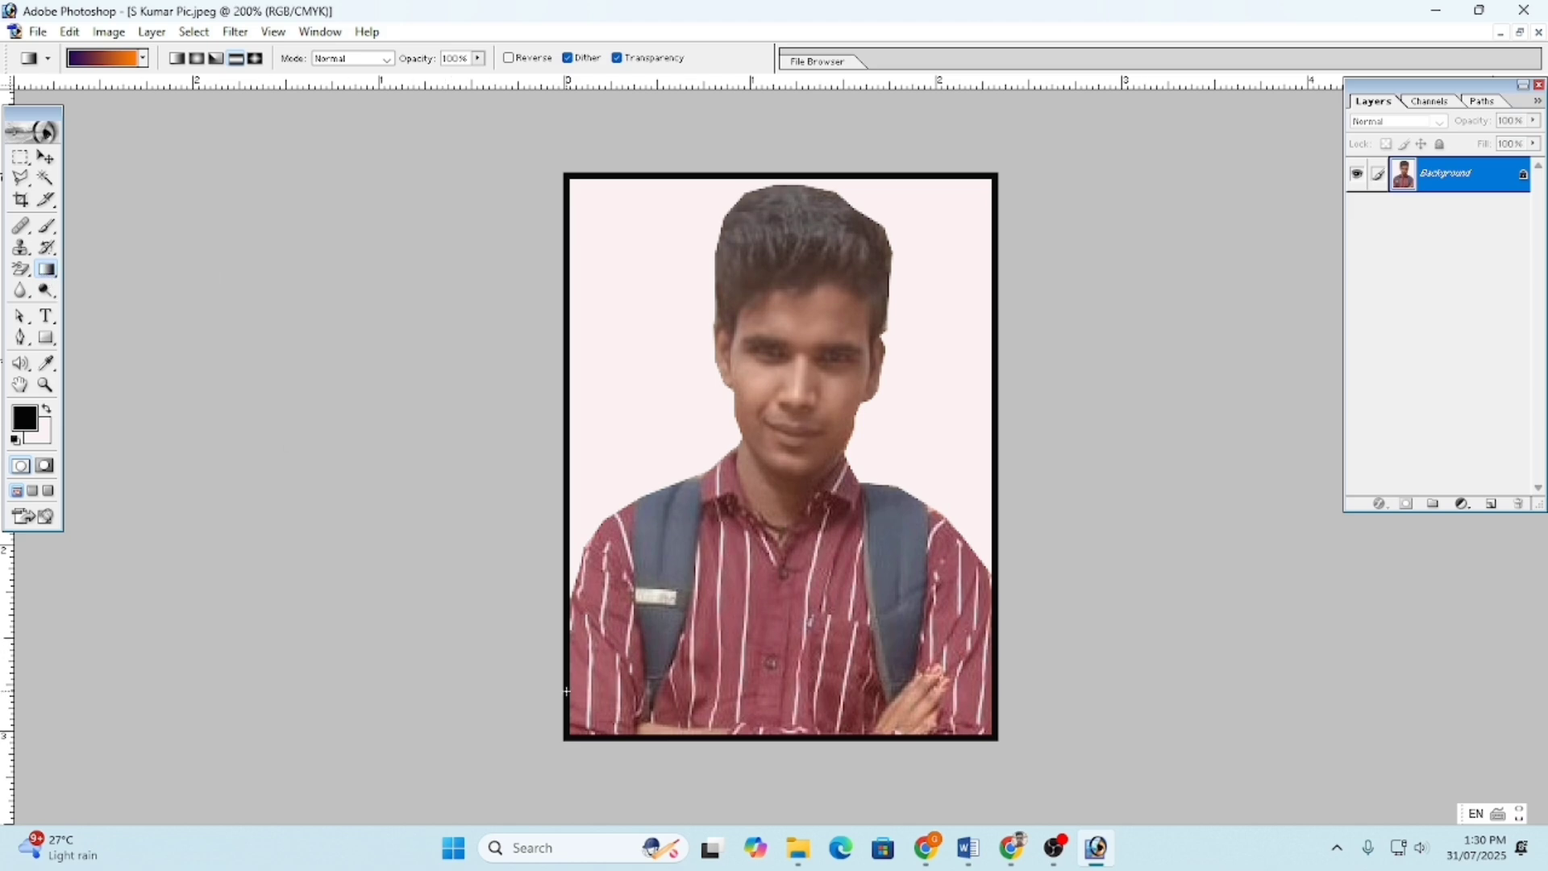
pyautogui.moveTo(606, 698); pyautogui.dragTo(818, 733)
pyautogui.hotkey('ctrl', 'z')
pyautogui.click(20, 157)
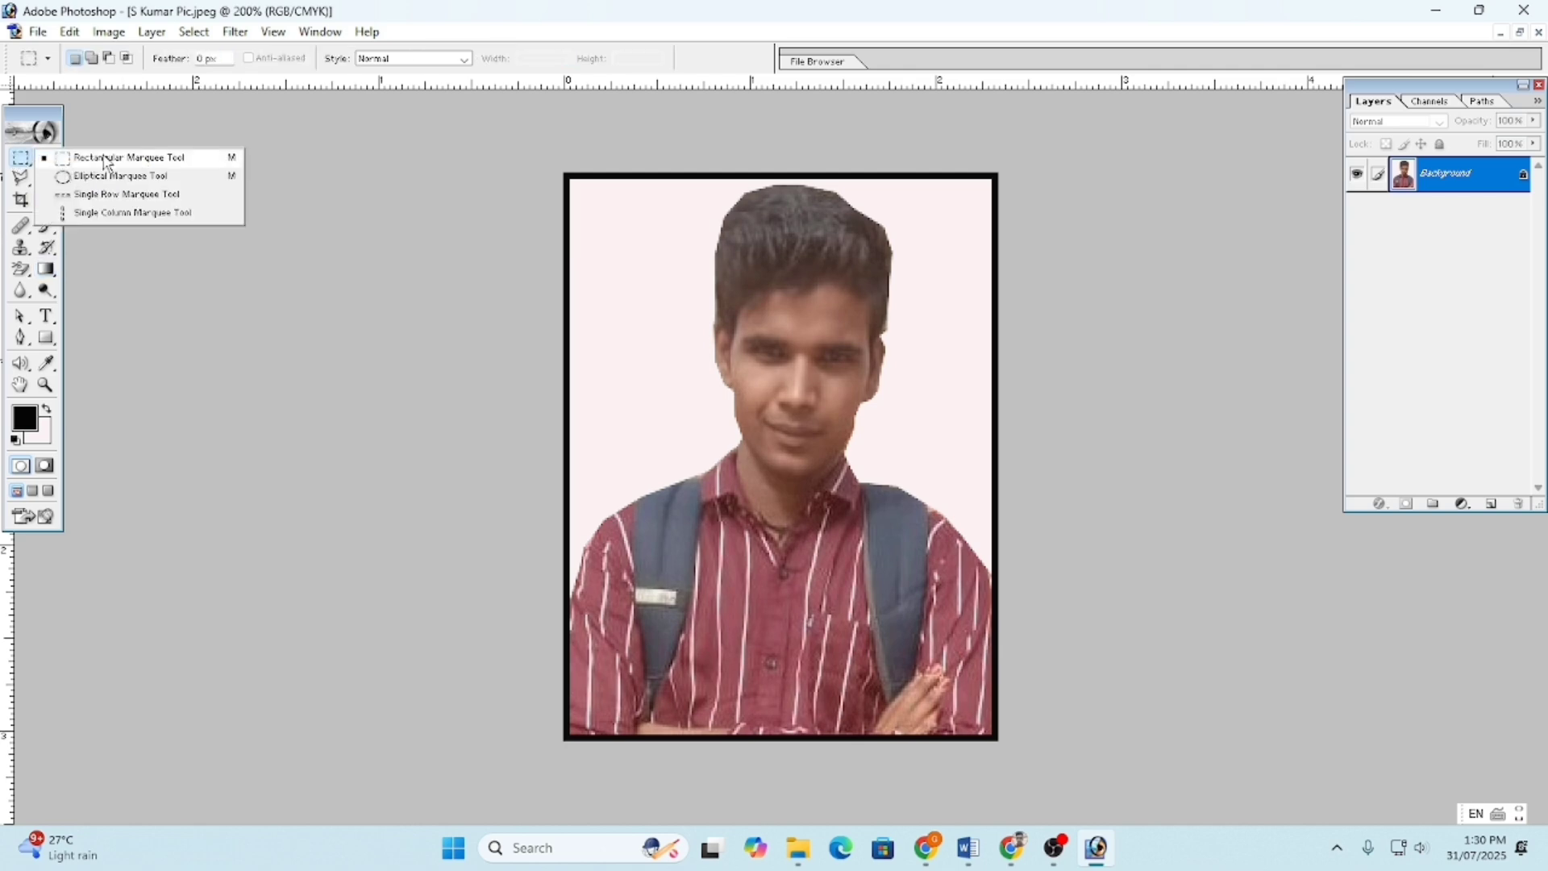
# - Marquee-select the strip below the shirt and fill it with the pale pink background colour
pyautogui.click(112, 162)
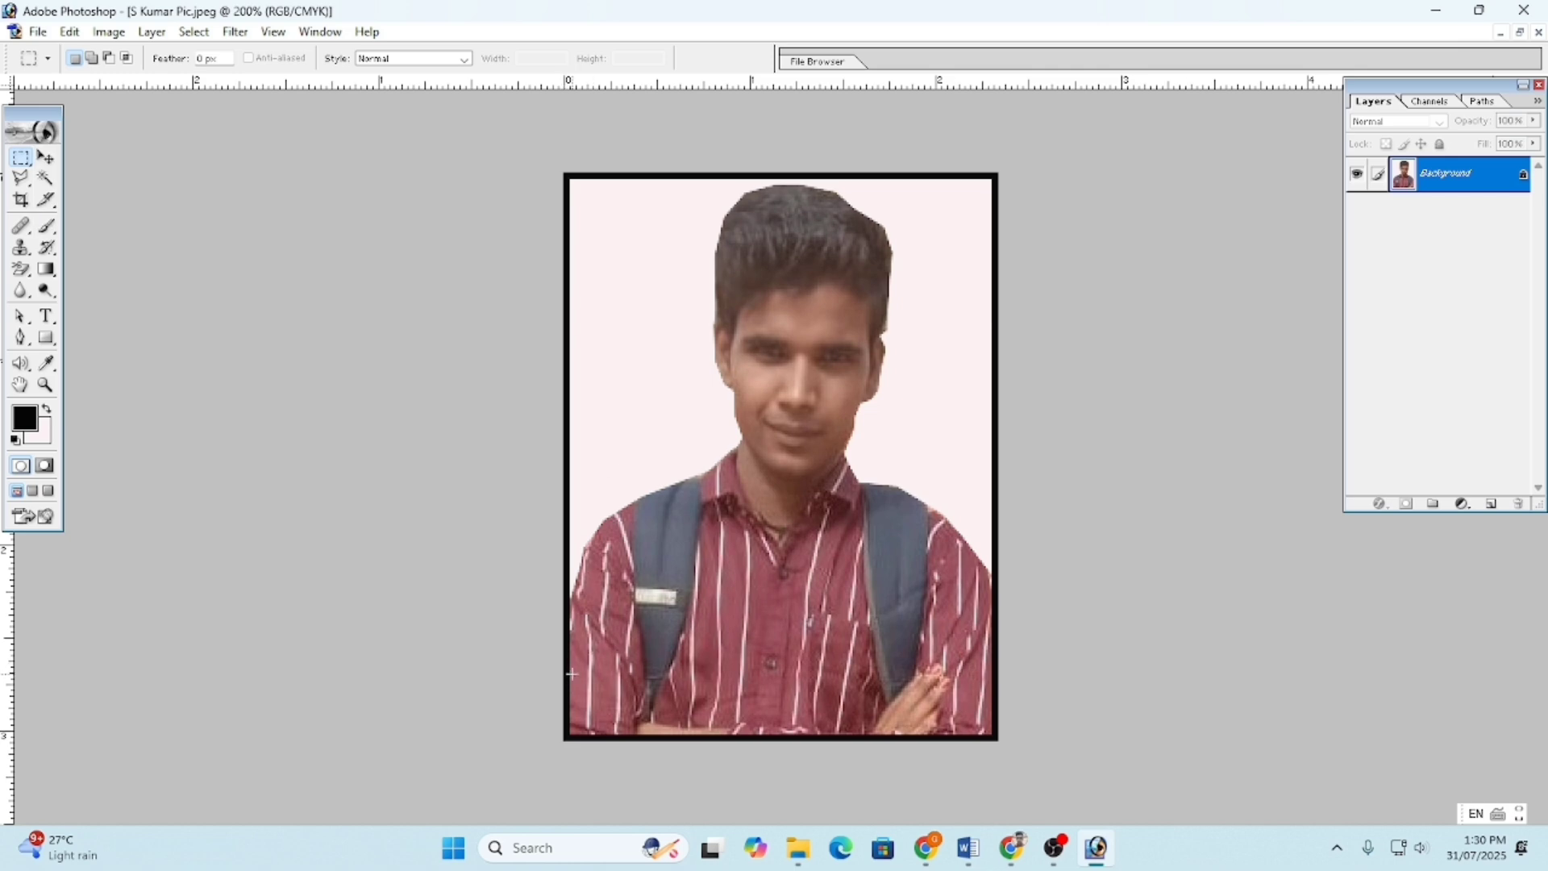
pyautogui.moveTo(571, 673); pyautogui.dragTo(994, 733)
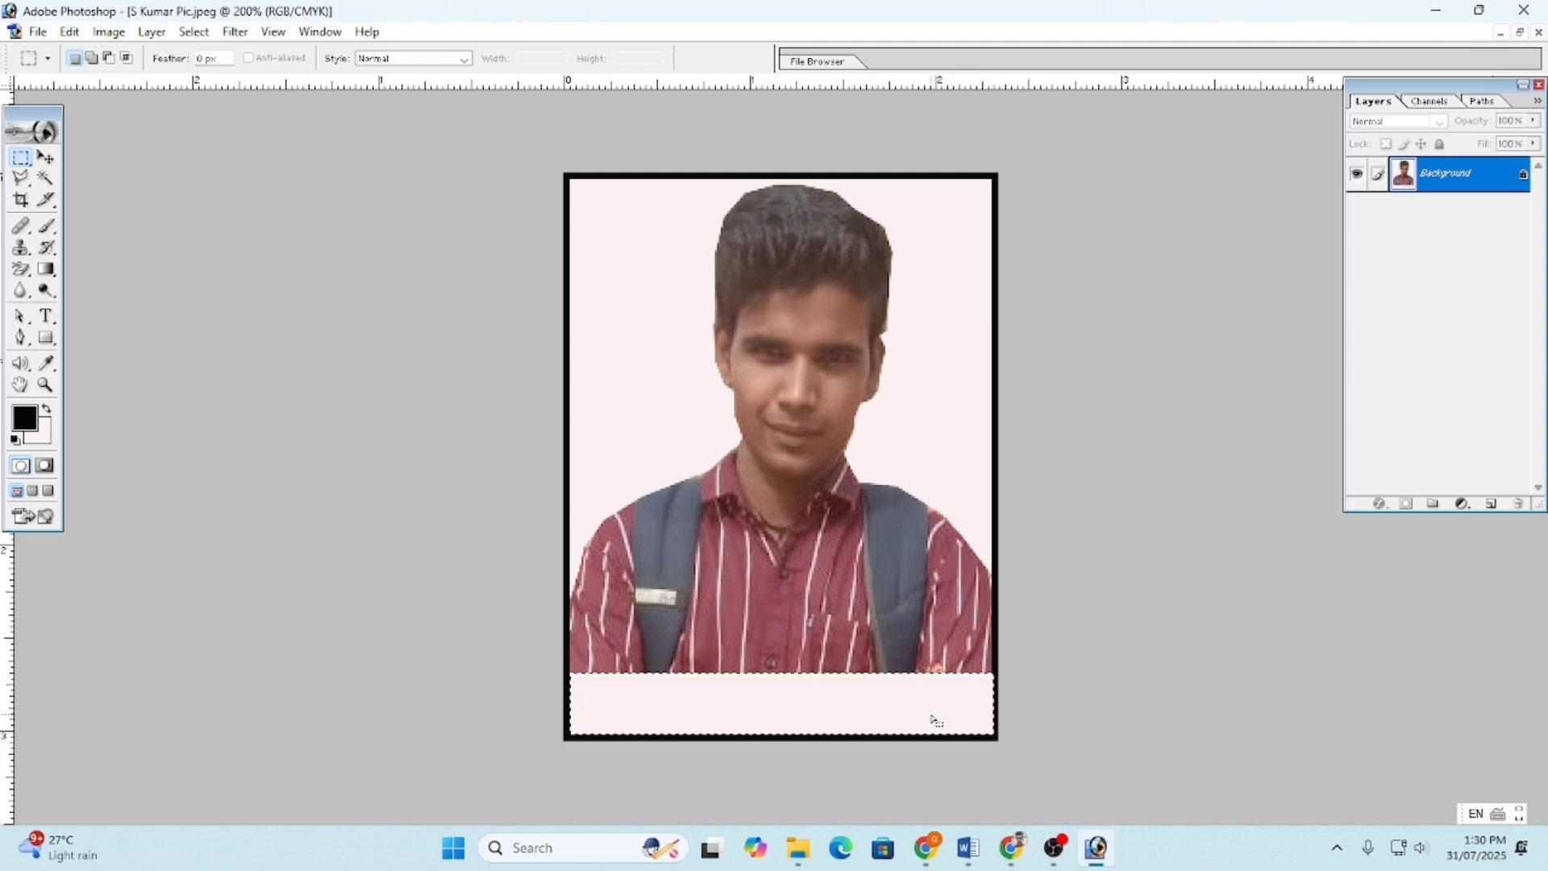
pyautogui.press('Delete')
pyautogui.press('Return')
pyautogui.hotkey('ctrl', 'd')
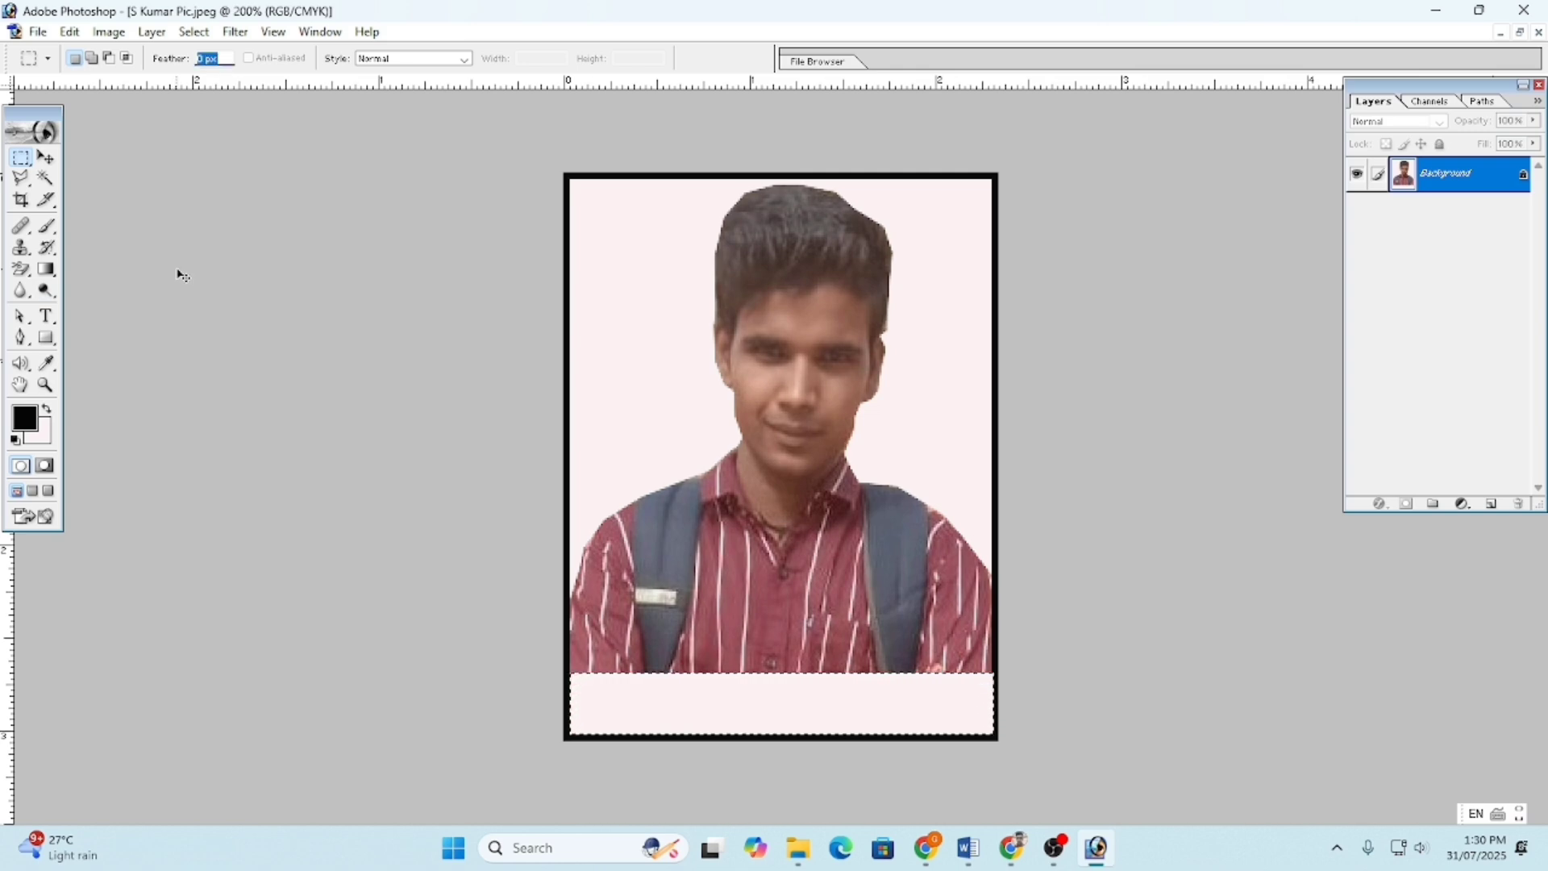
pyautogui.click(184, 334)
# - Take the Type tool and start a text box in the bottom strip
pyautogui.click(46, 317)
pyautogui.click(47, 321)
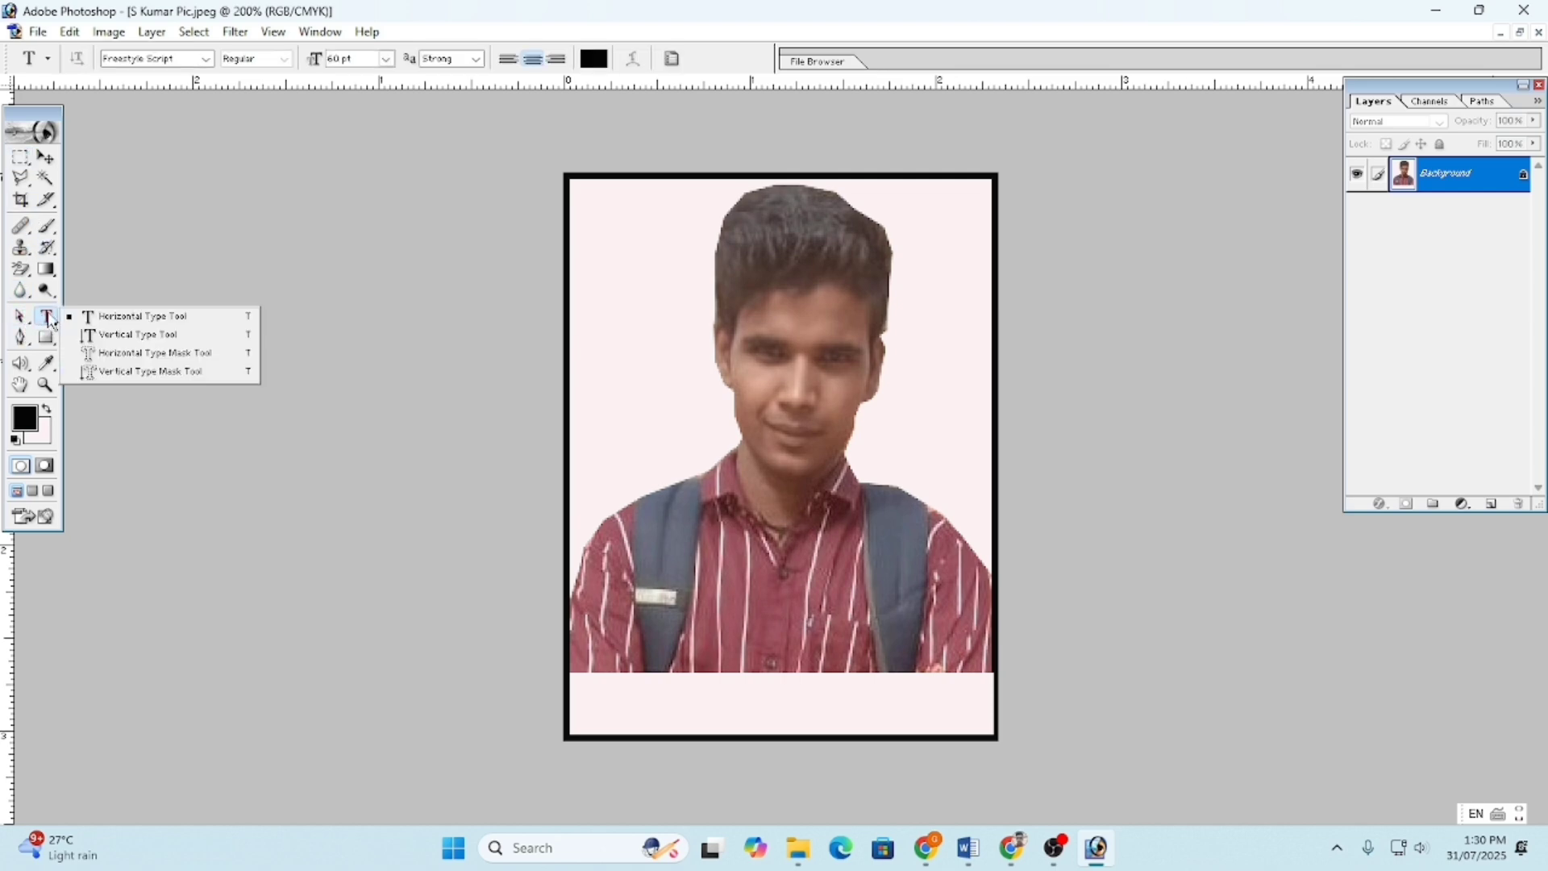
pyautogui.click(721, 703)
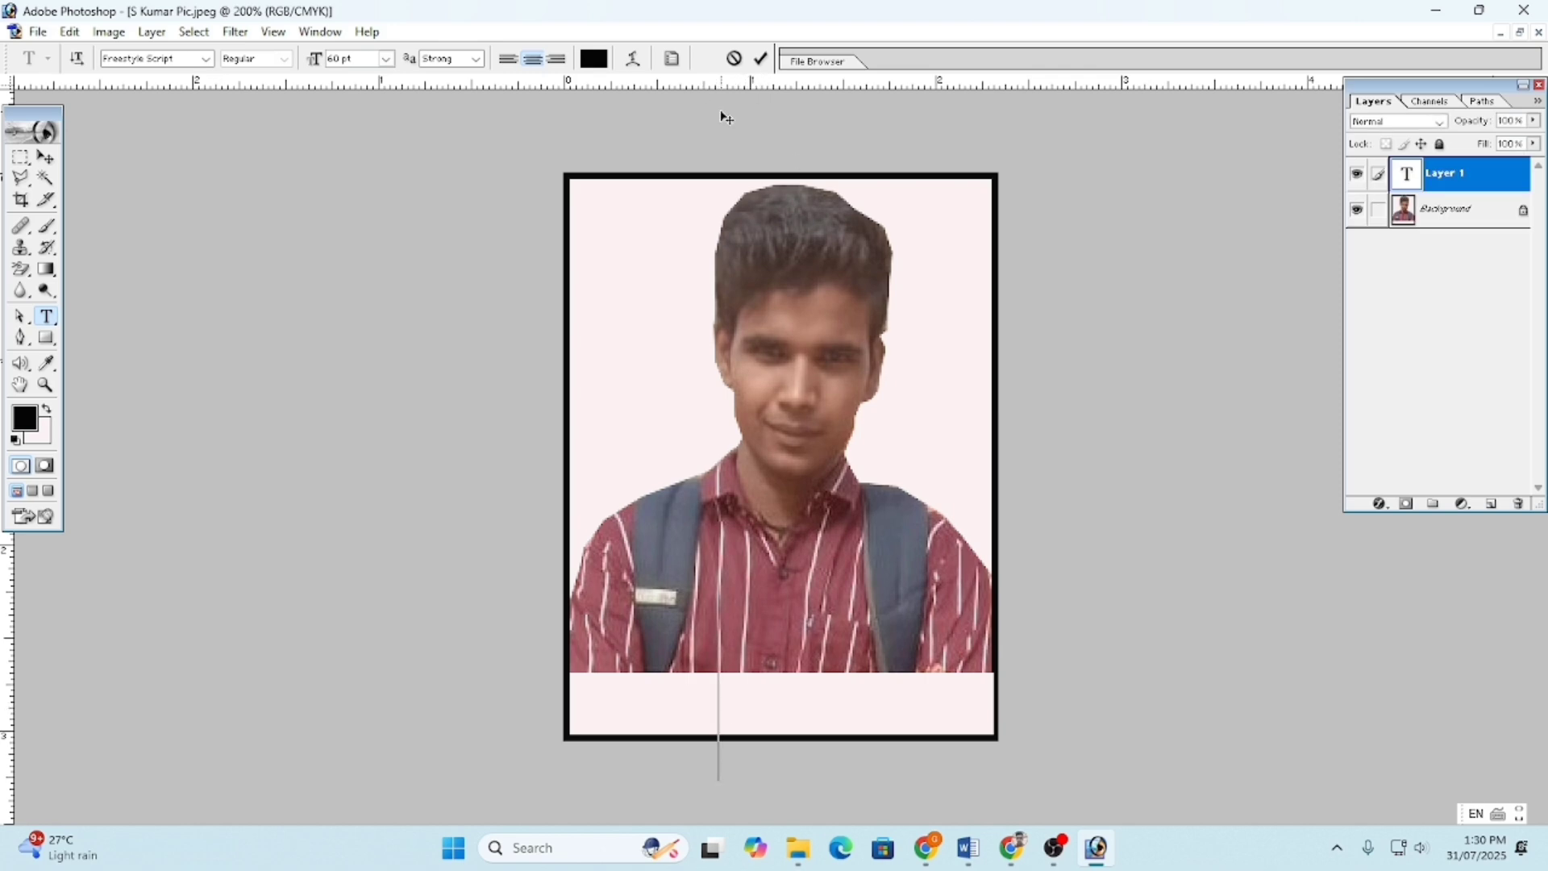
pyautogui.write('S')
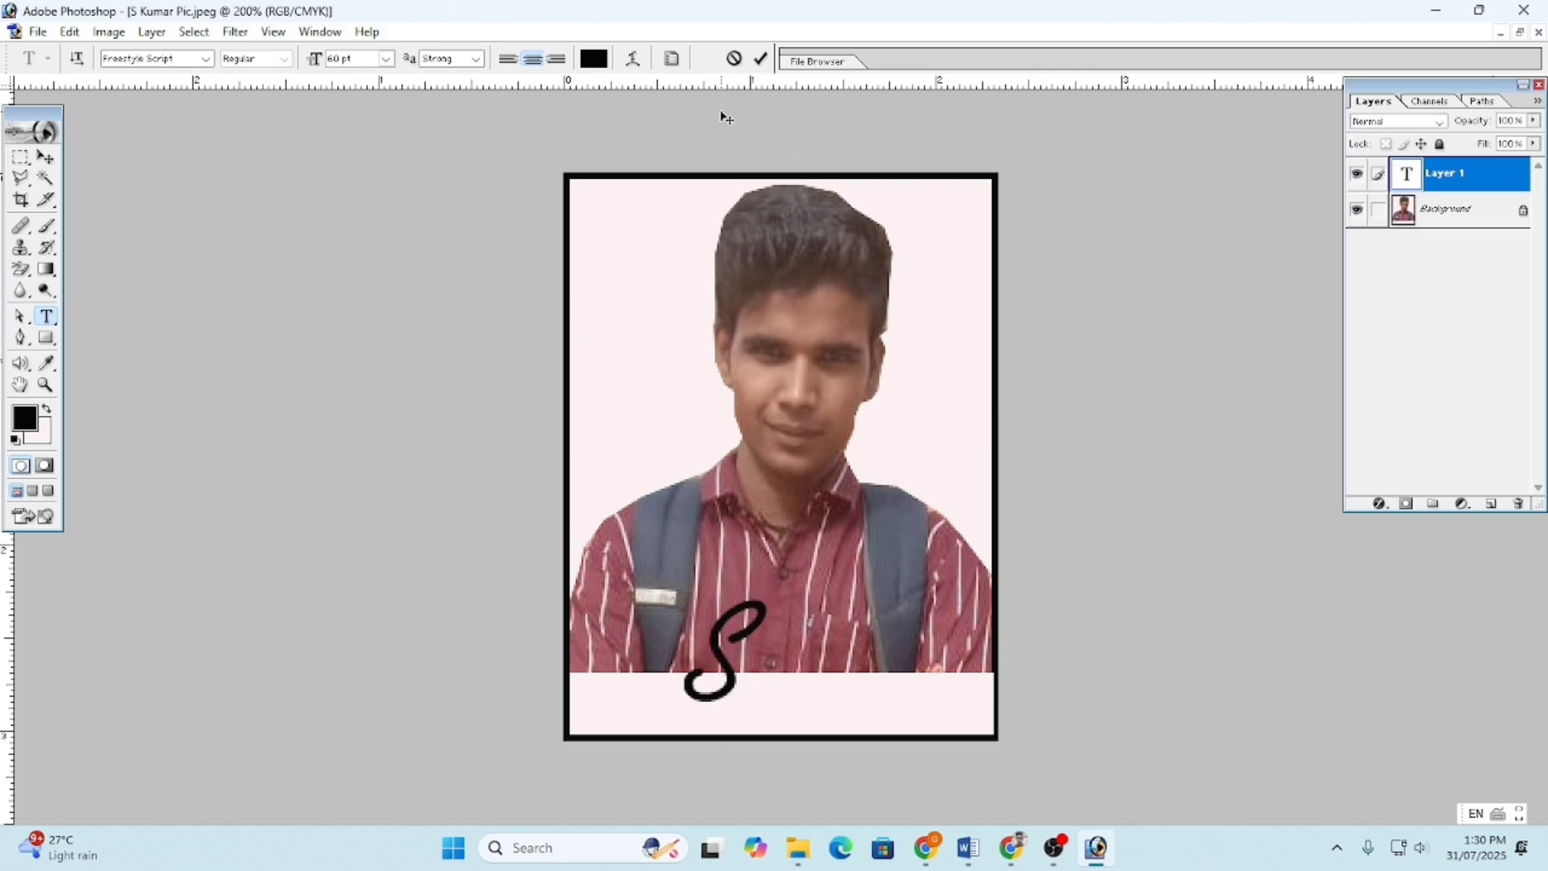
pyautogui.press('BackSpace')
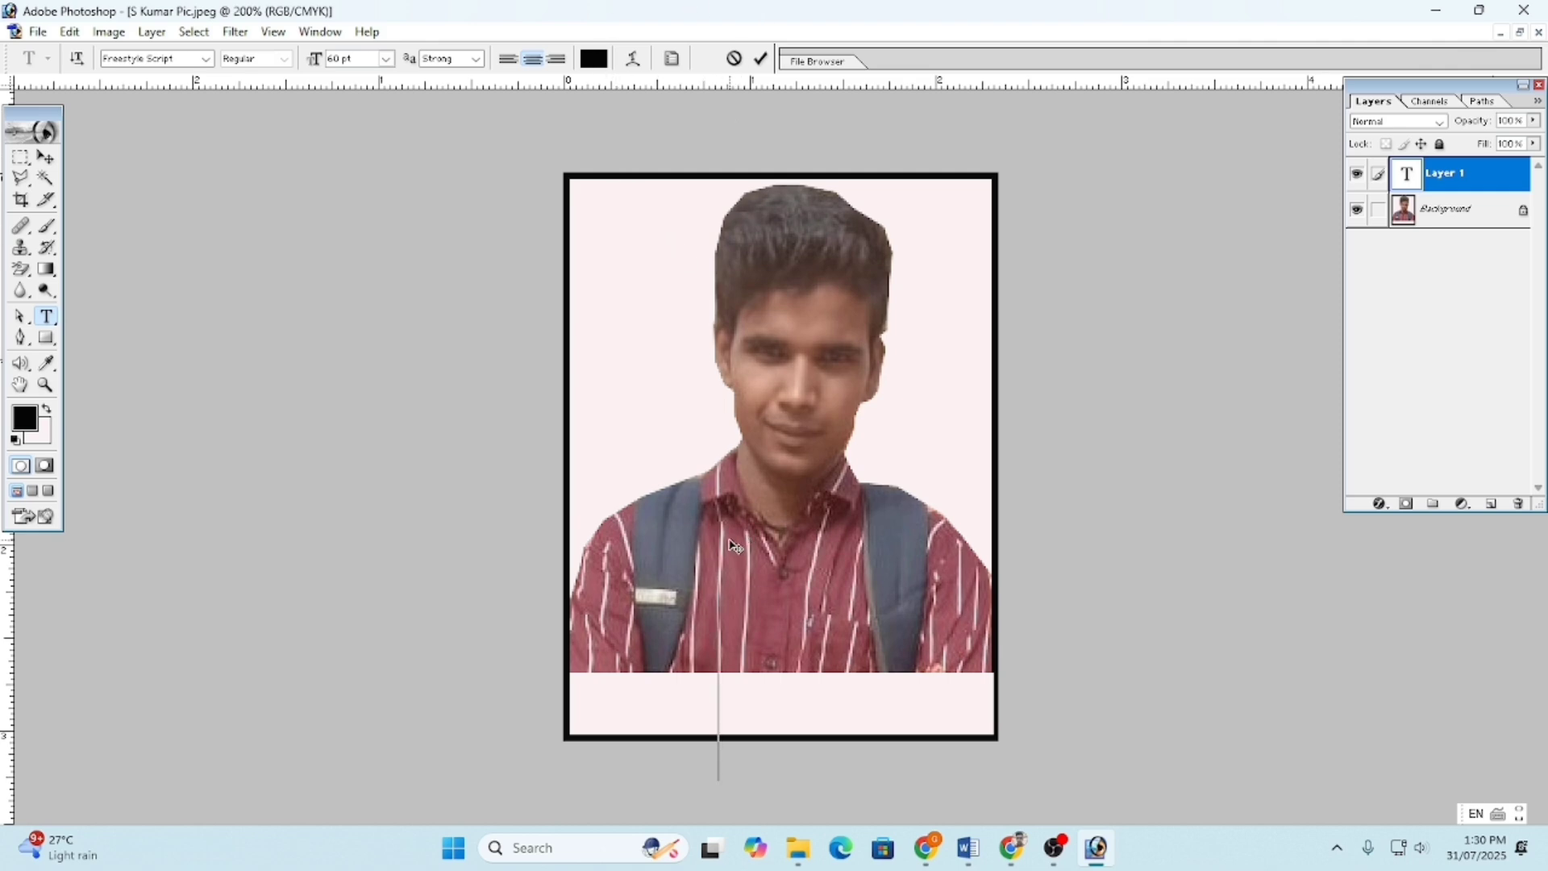
# - Set the type font to Times New Roman at 14 pt
pyautogui.click(161, 60)
pyautogui.click(205, 61)
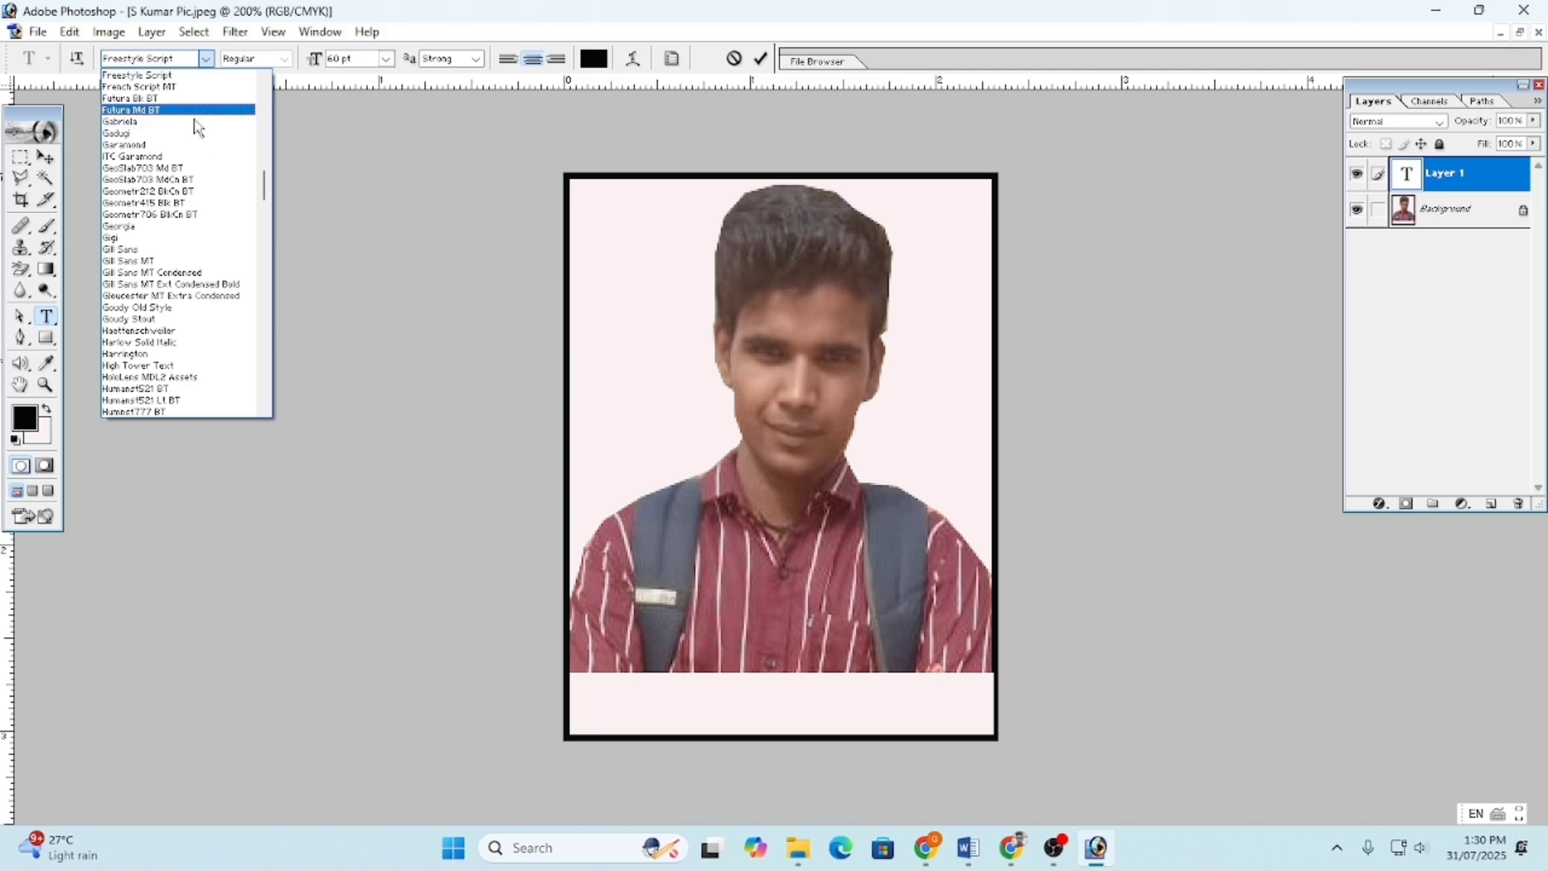
pyautogui.scroll(-5, 176, 263)
pyautogui.scroll(-15, 175, 262)
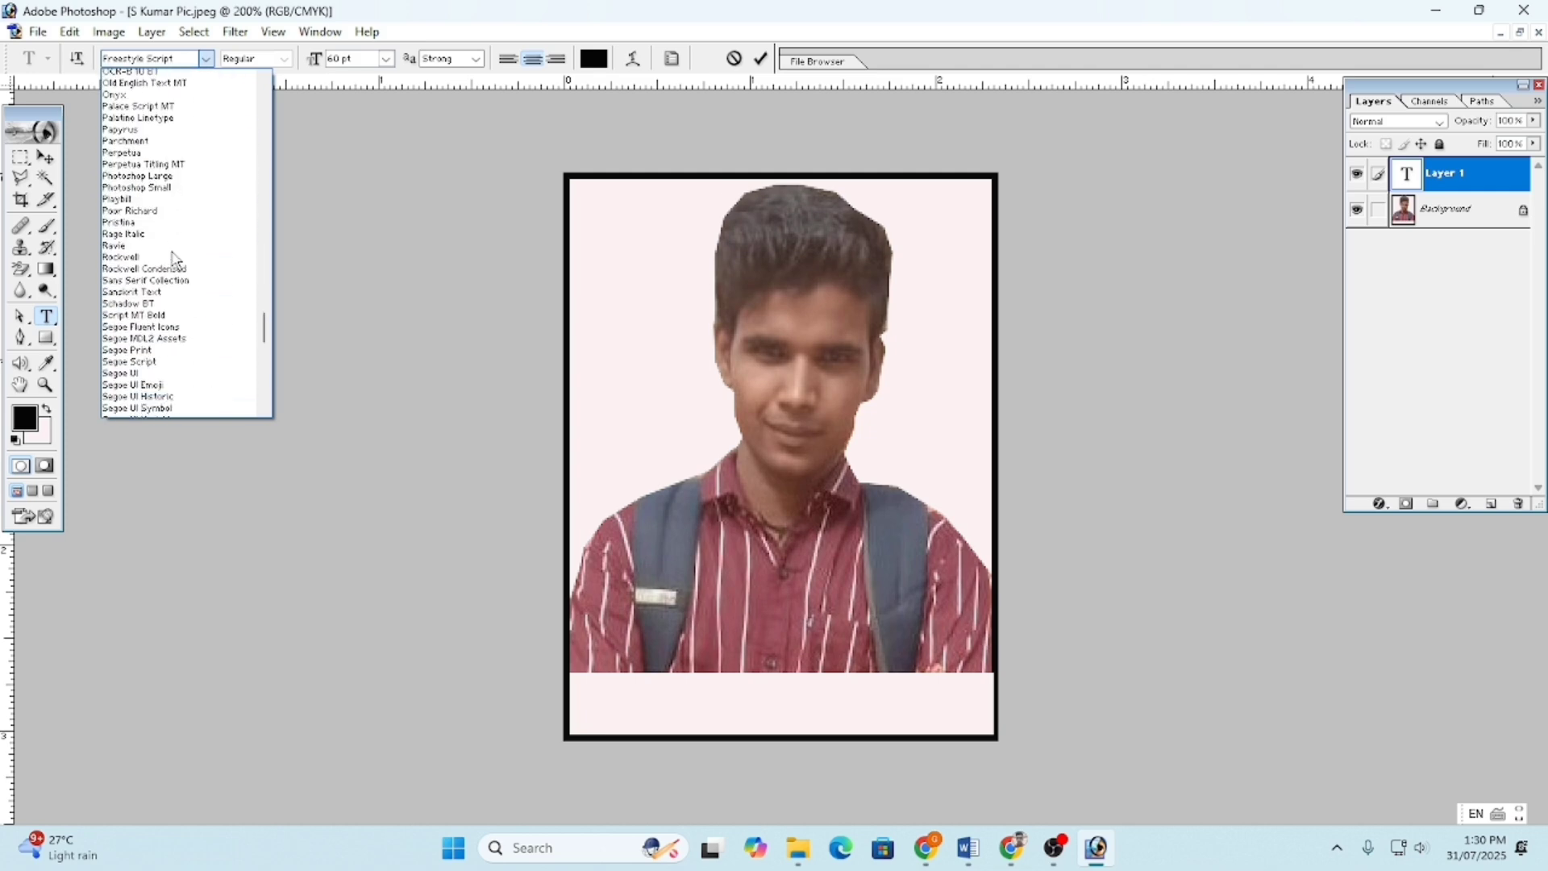
pyautogui.click(160, 61)
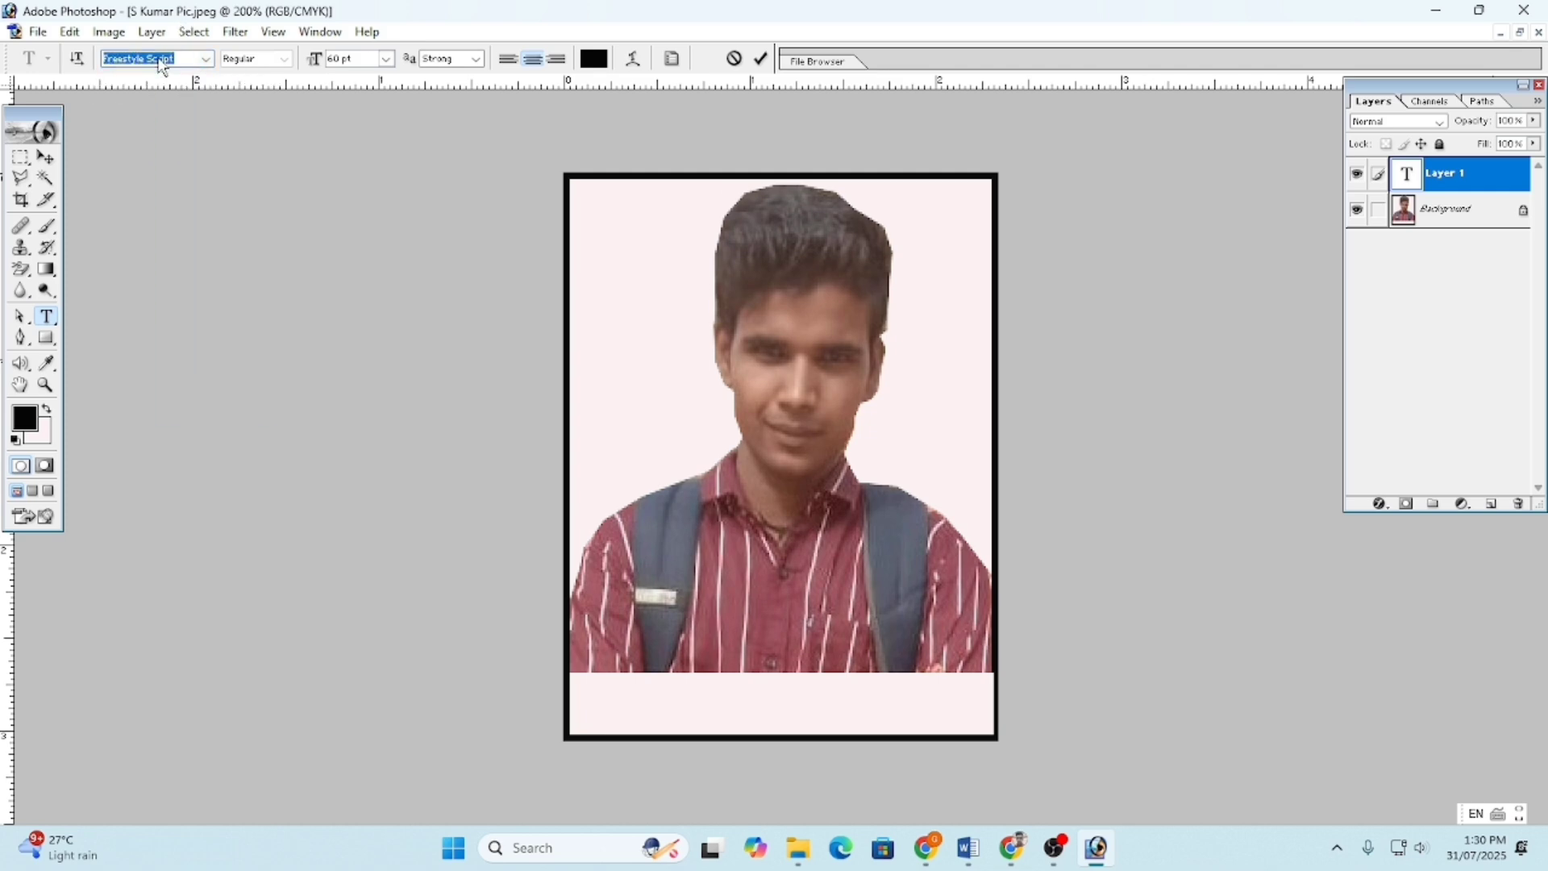
pyautogui.write('T')
pyautogui.write('imes New Roman')
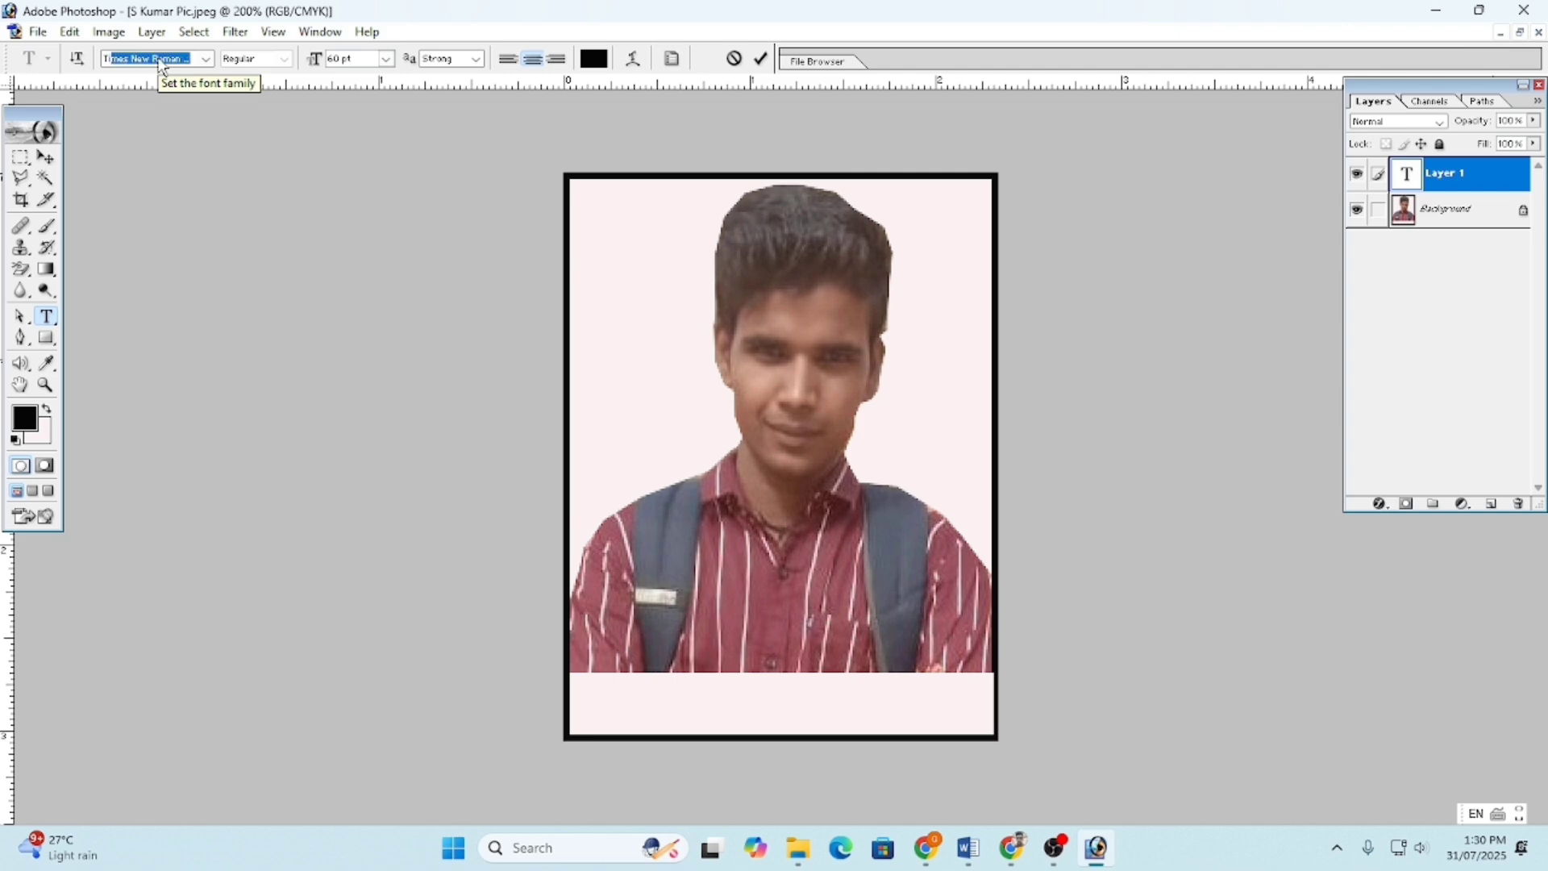
pyautogui.press('Return')
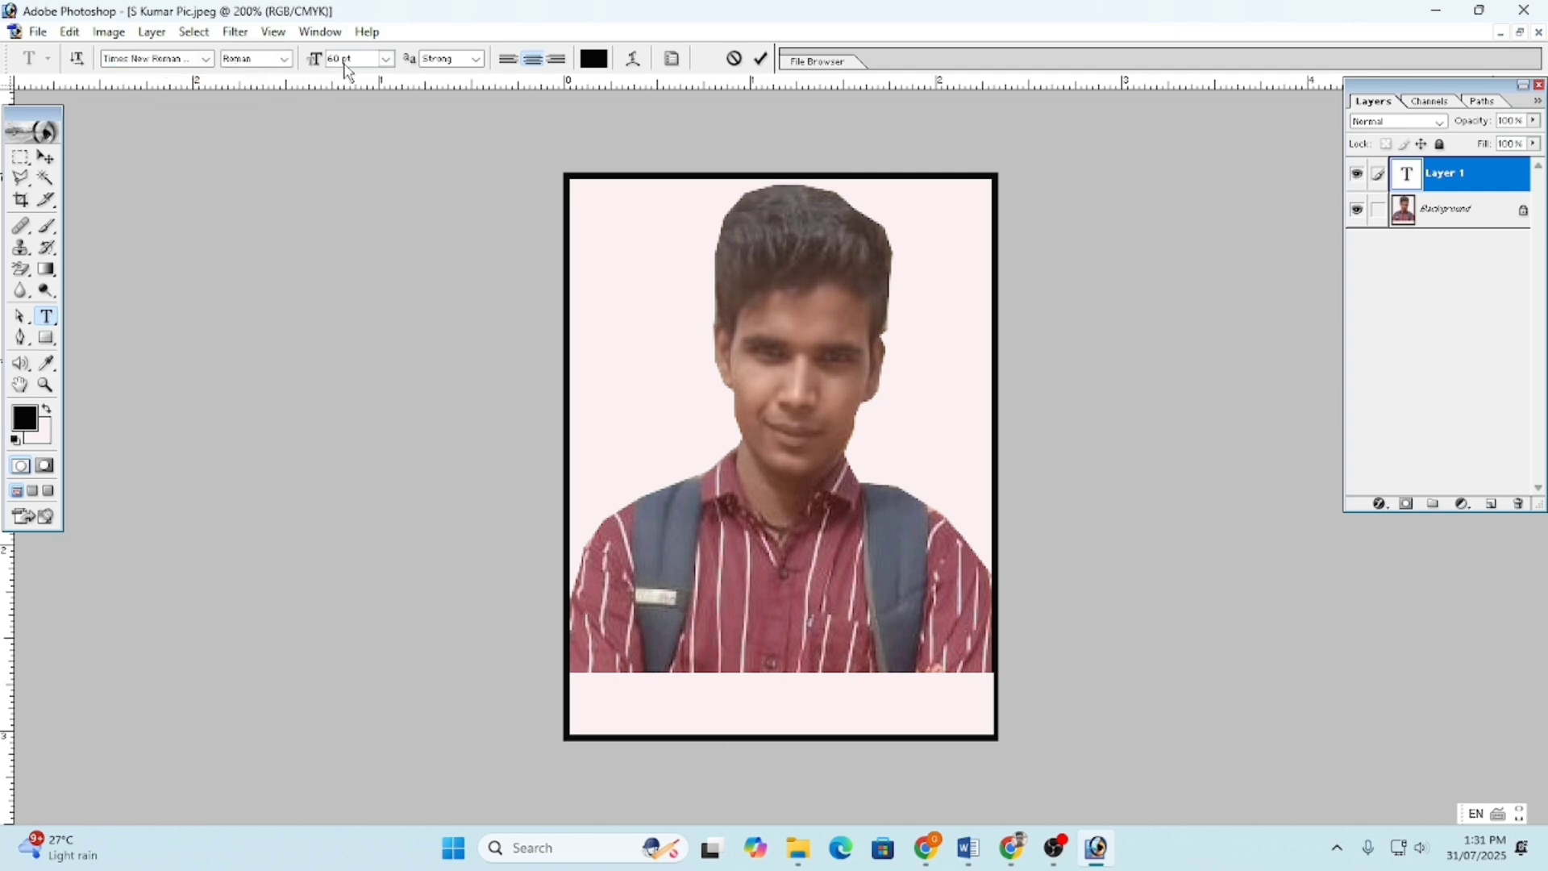
pyautogui.click(385, 60)
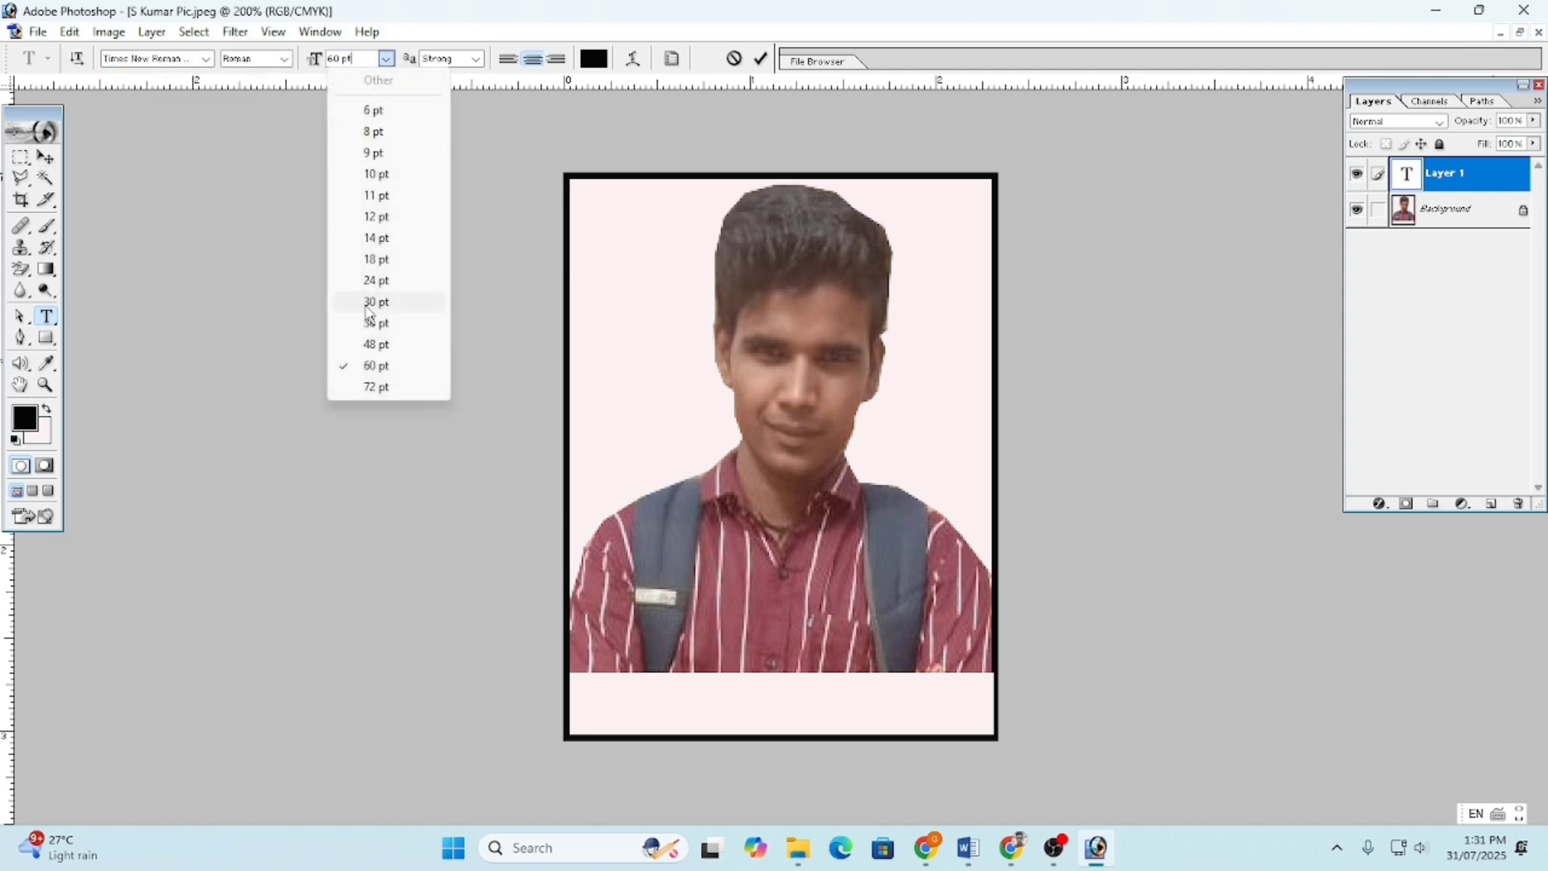
pyautogui.click(387, 238)
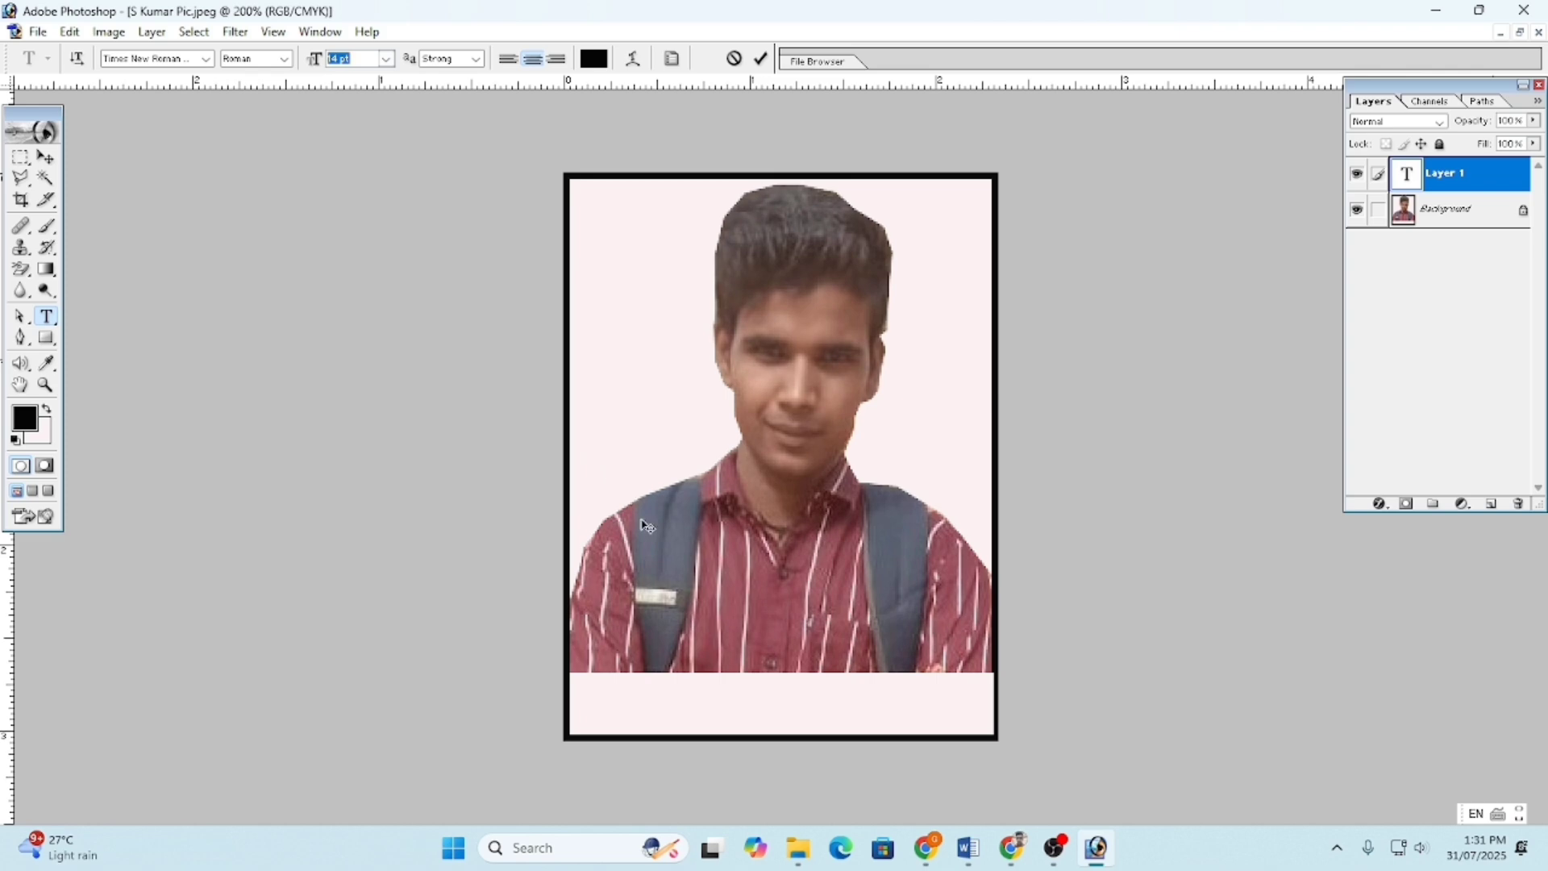
# - Place a text line below the photo and set the text colour to black
pyautogui.click(749, 695)
pyautogui.write('Sa')
pyautogui.press('BackSpace')
pyautogui.press('BackSpace')
pyautogui.click(593, 58)
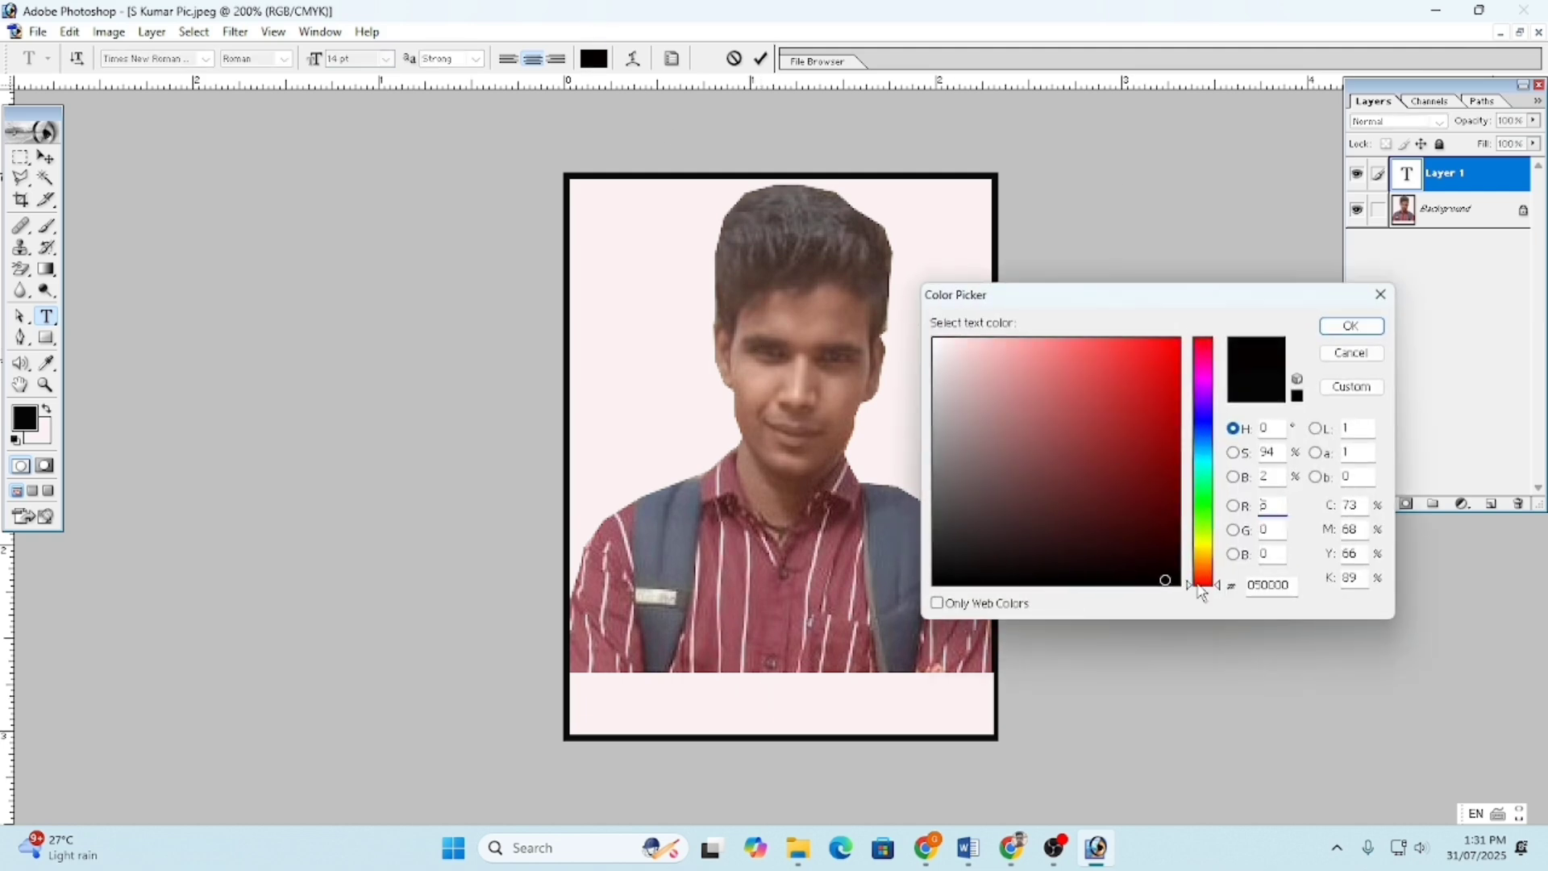
pyautogui.click(1297, 395)
pyautogui.click(1171, 580)
pyautogui.click(1352, 326)
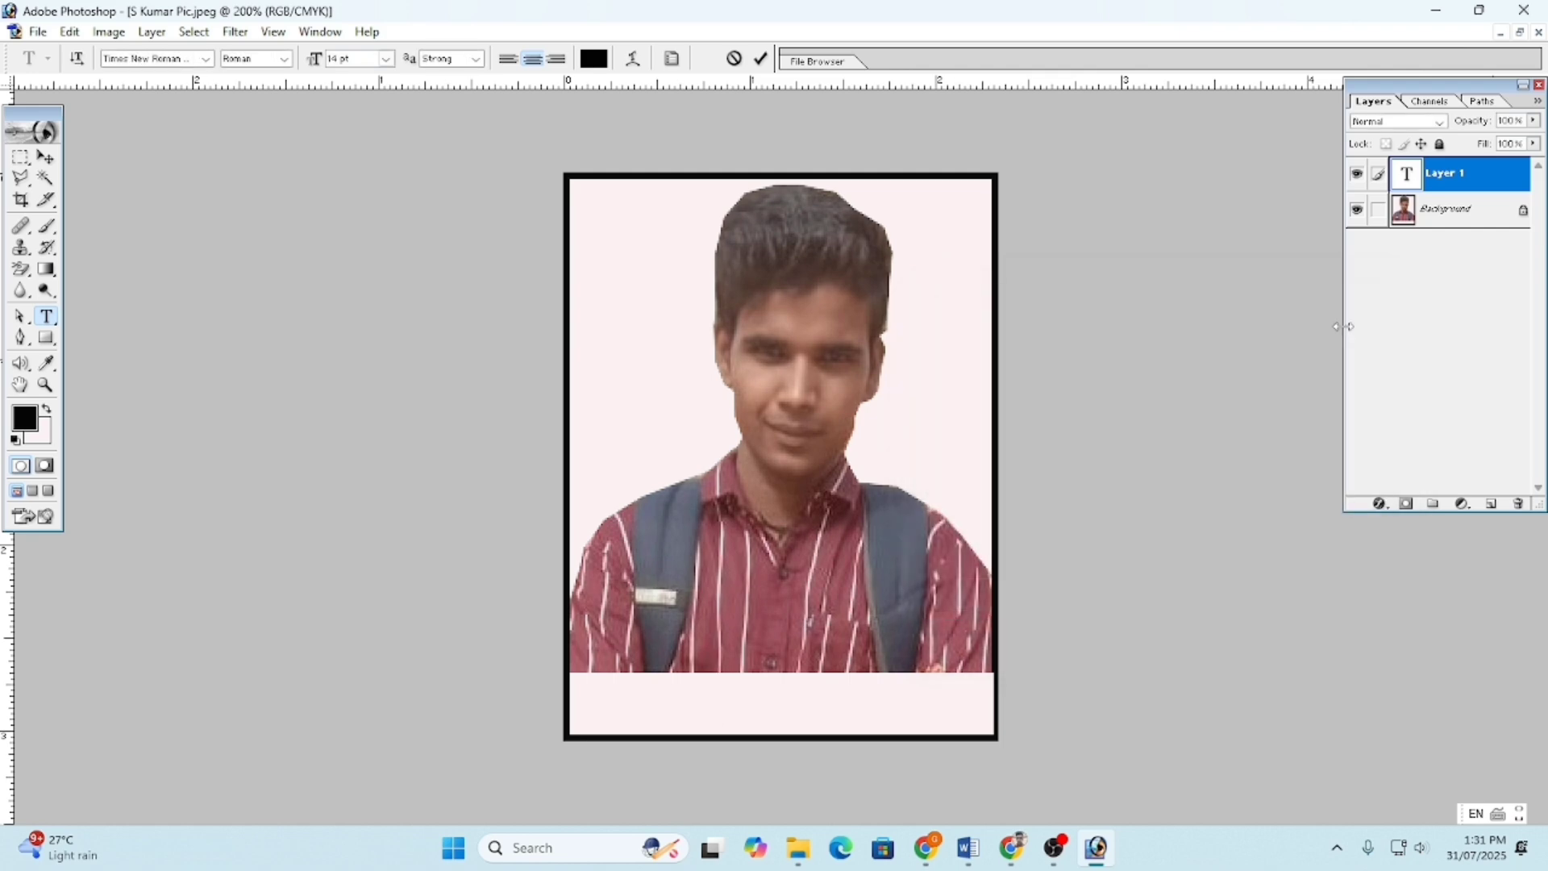
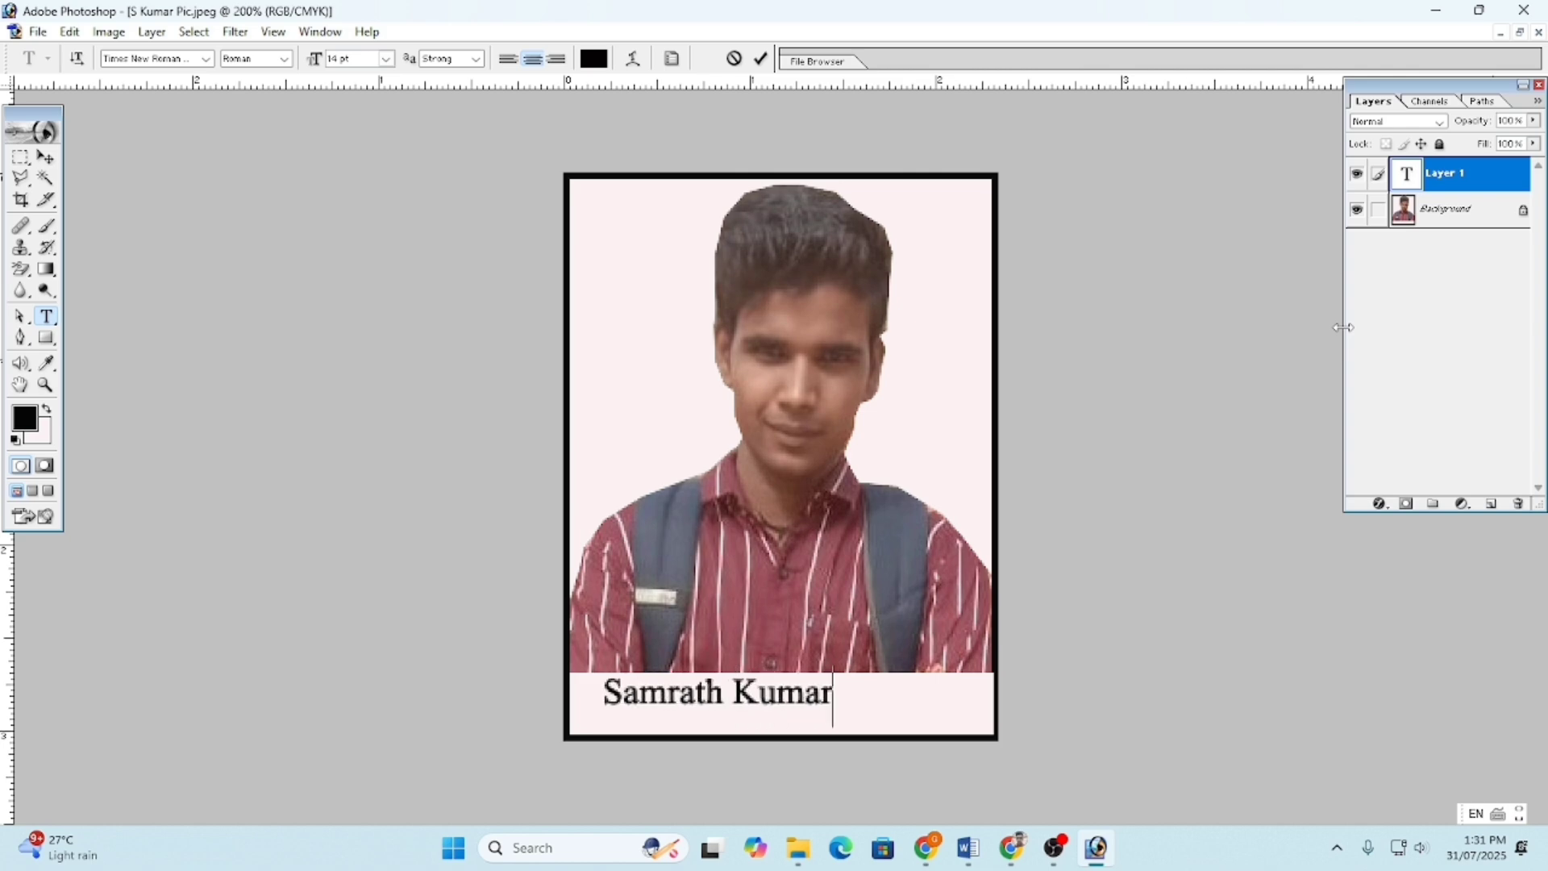
# - Type the person's full name as the caption and commit it
pyautogui.hotkey('ctrl', 'Return')
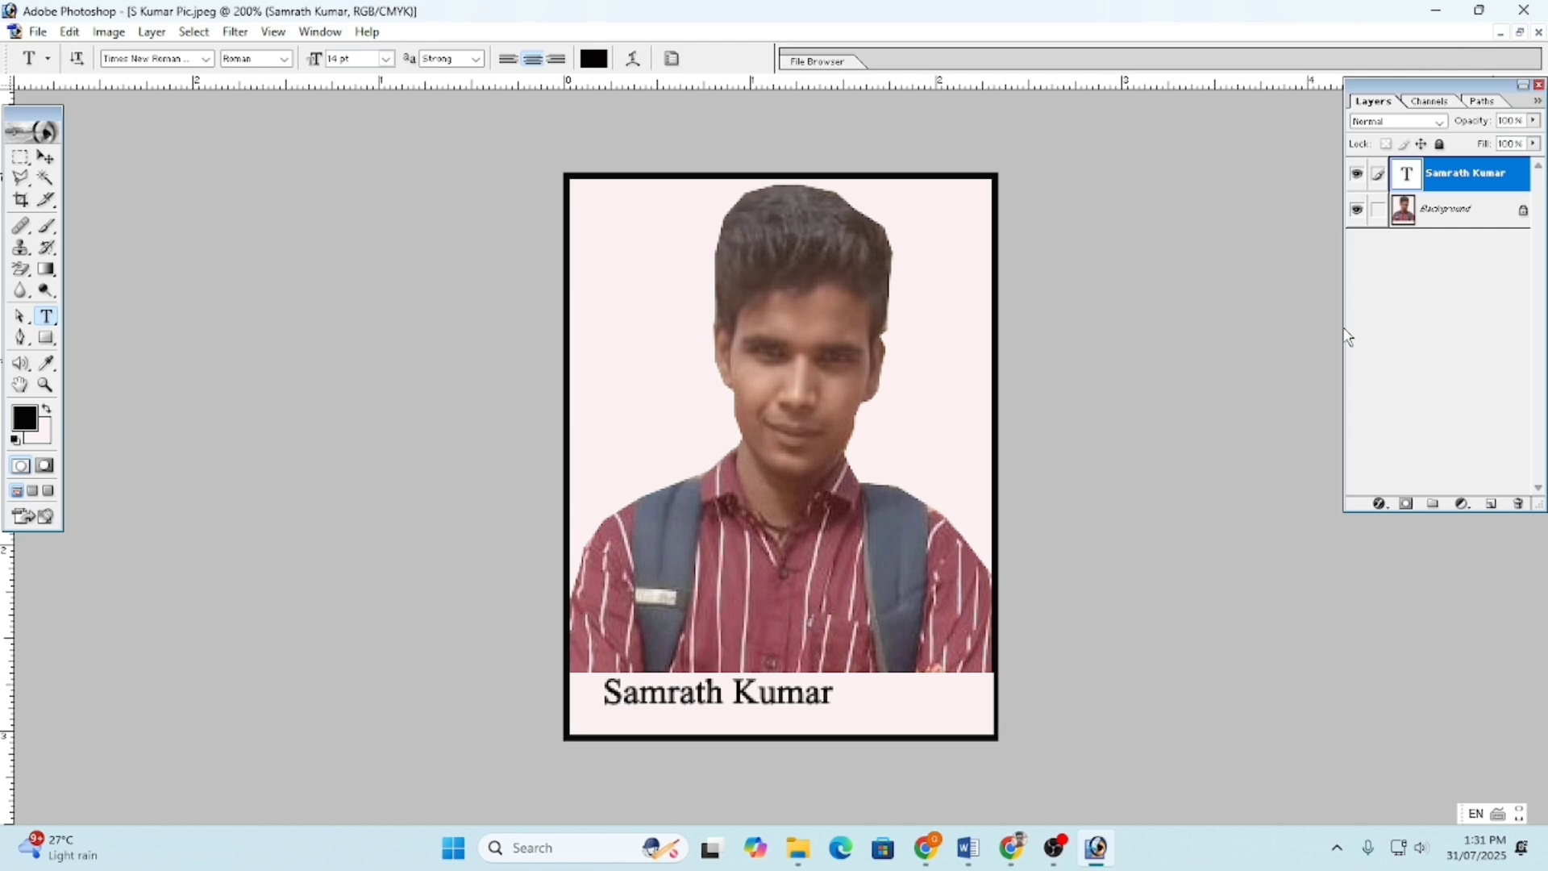
pyautogui.press('1')
pyautogui.press('0')
# - Re-edit the name text and move it down and to the right
pyautogui.click(723, 681)
pyautogui.moveTo(625, 645); pyautogui.dragTo(674, 611)
pyautogui.click(878, 655)
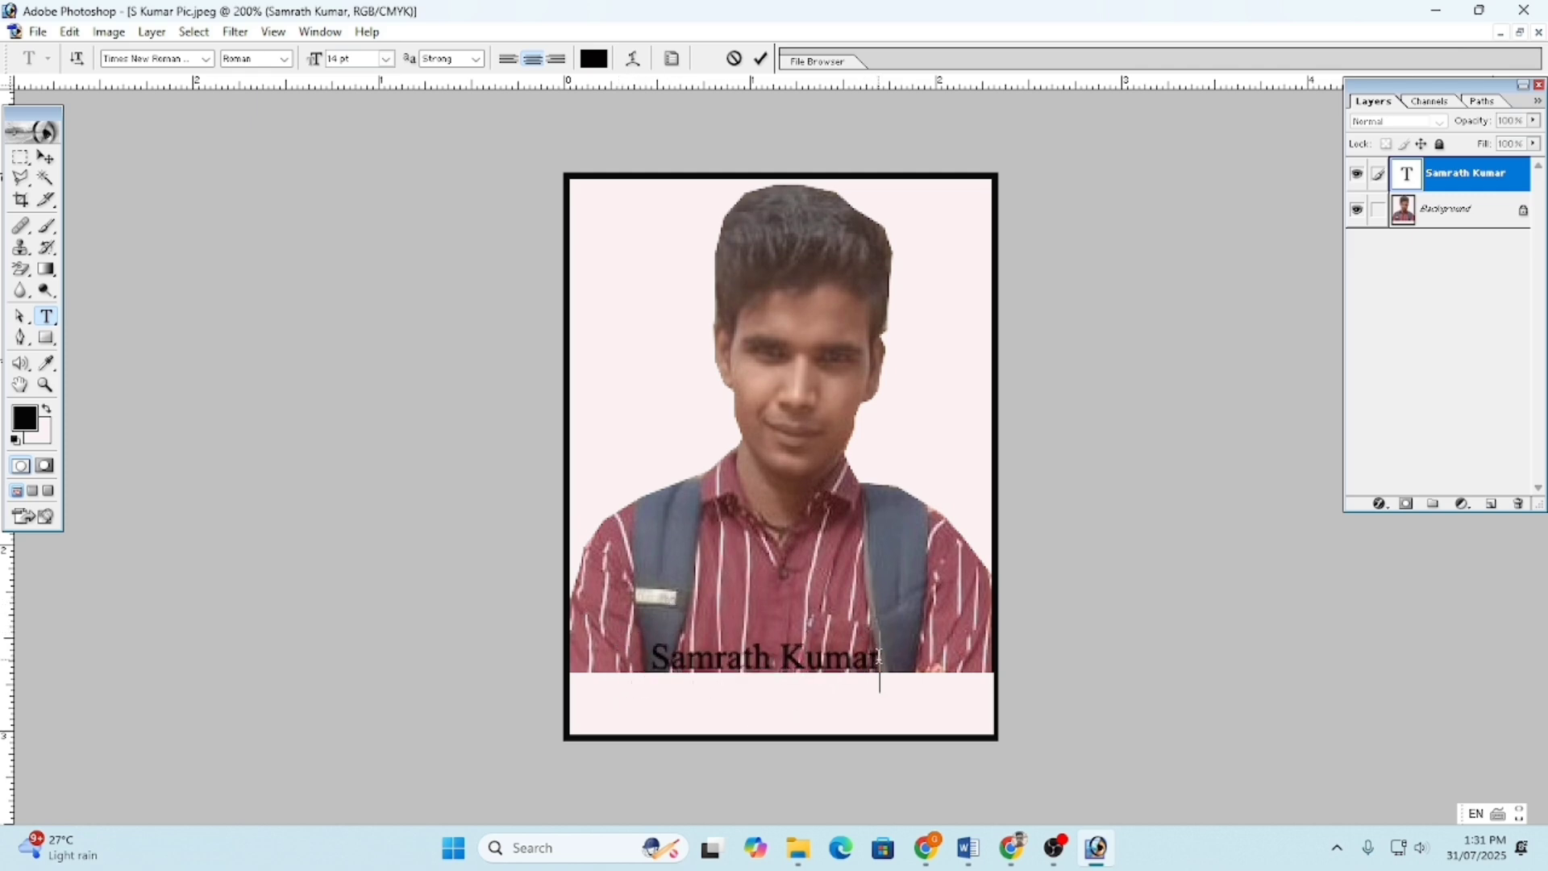
pyautogui.hotkey('ctrl', 'Return')
pyautogui.click(887, 655)
pyautogui.click(792, 655)
pyautogui.click(763, 58)
pyautogui.click(754, 655)
pyautogui.moveTo(635, 627); pyautogui.dragTo(907, 718)
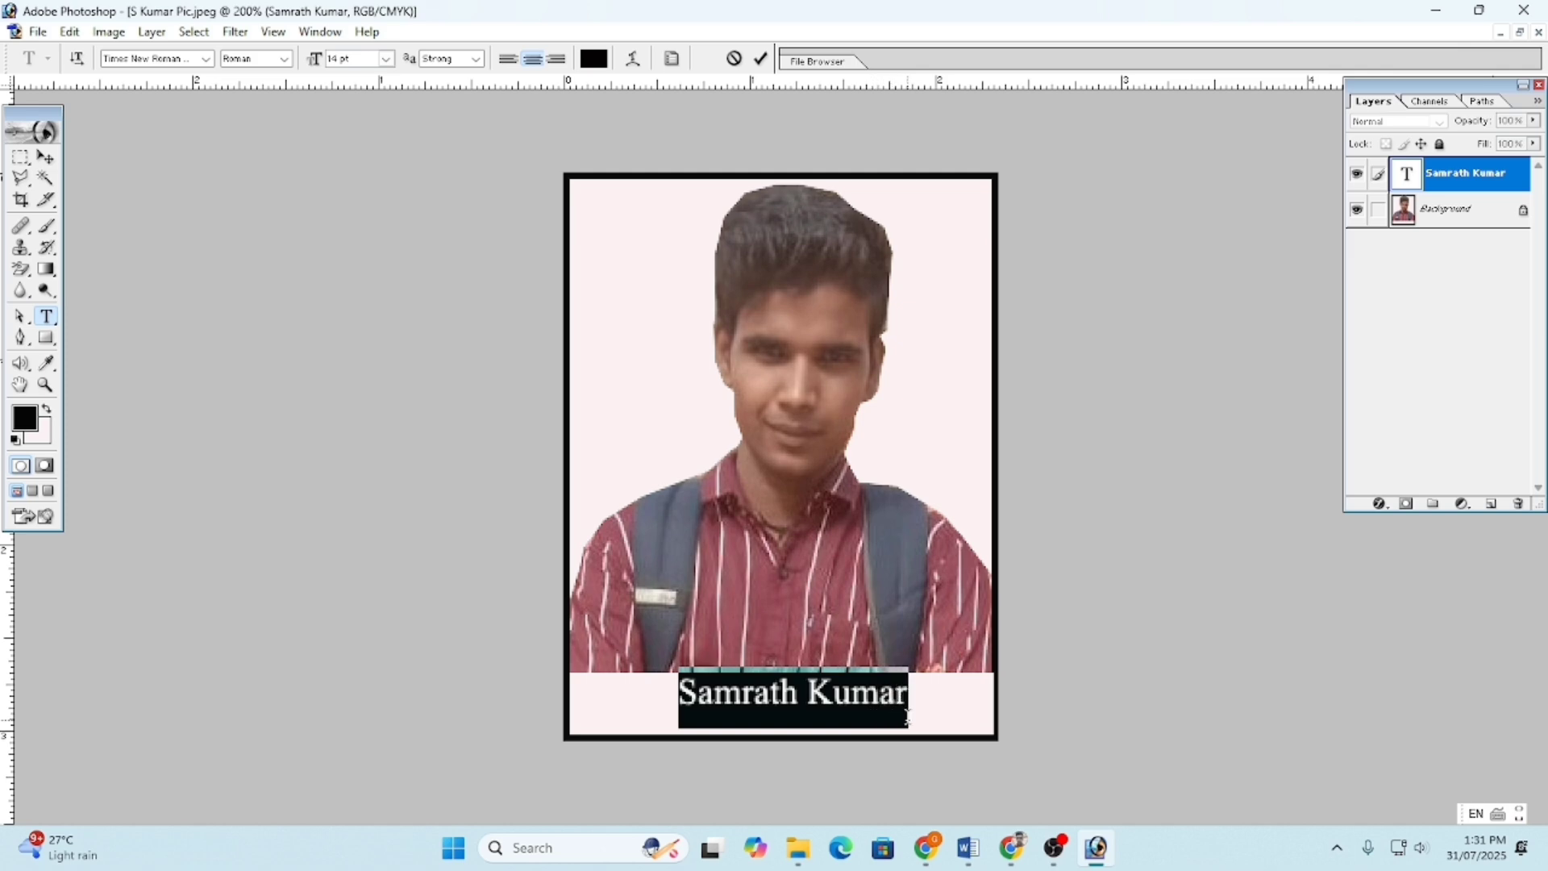
# - Shrink the name to 10 pt and move it up onto the lower shirt
pyautogui.click(385, 60)
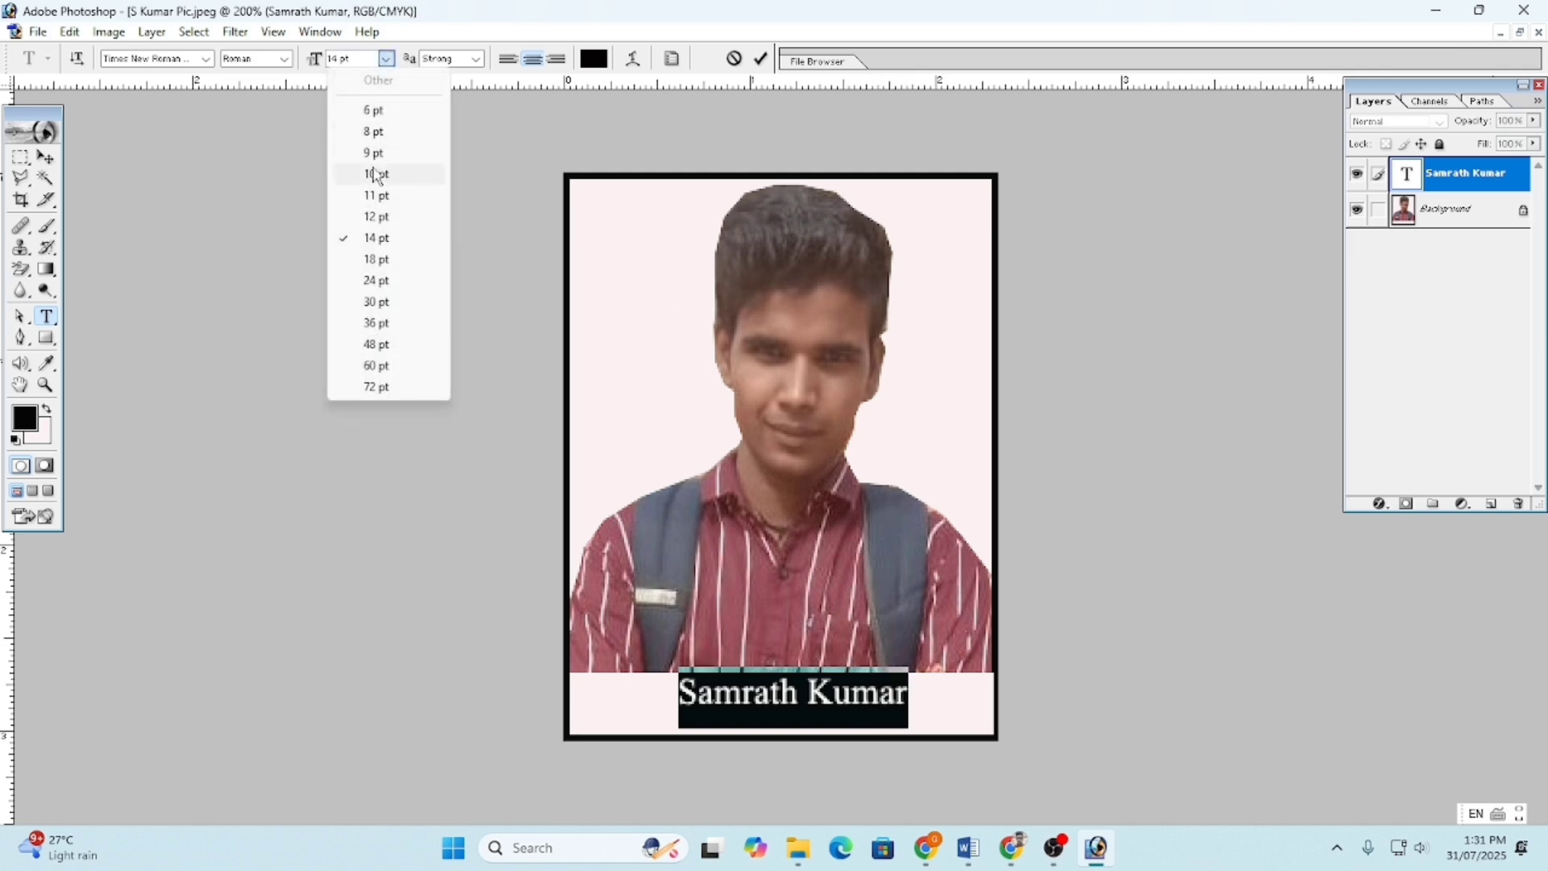
pyautogui.click(373, 171)
pyautogui.click(793, 695)
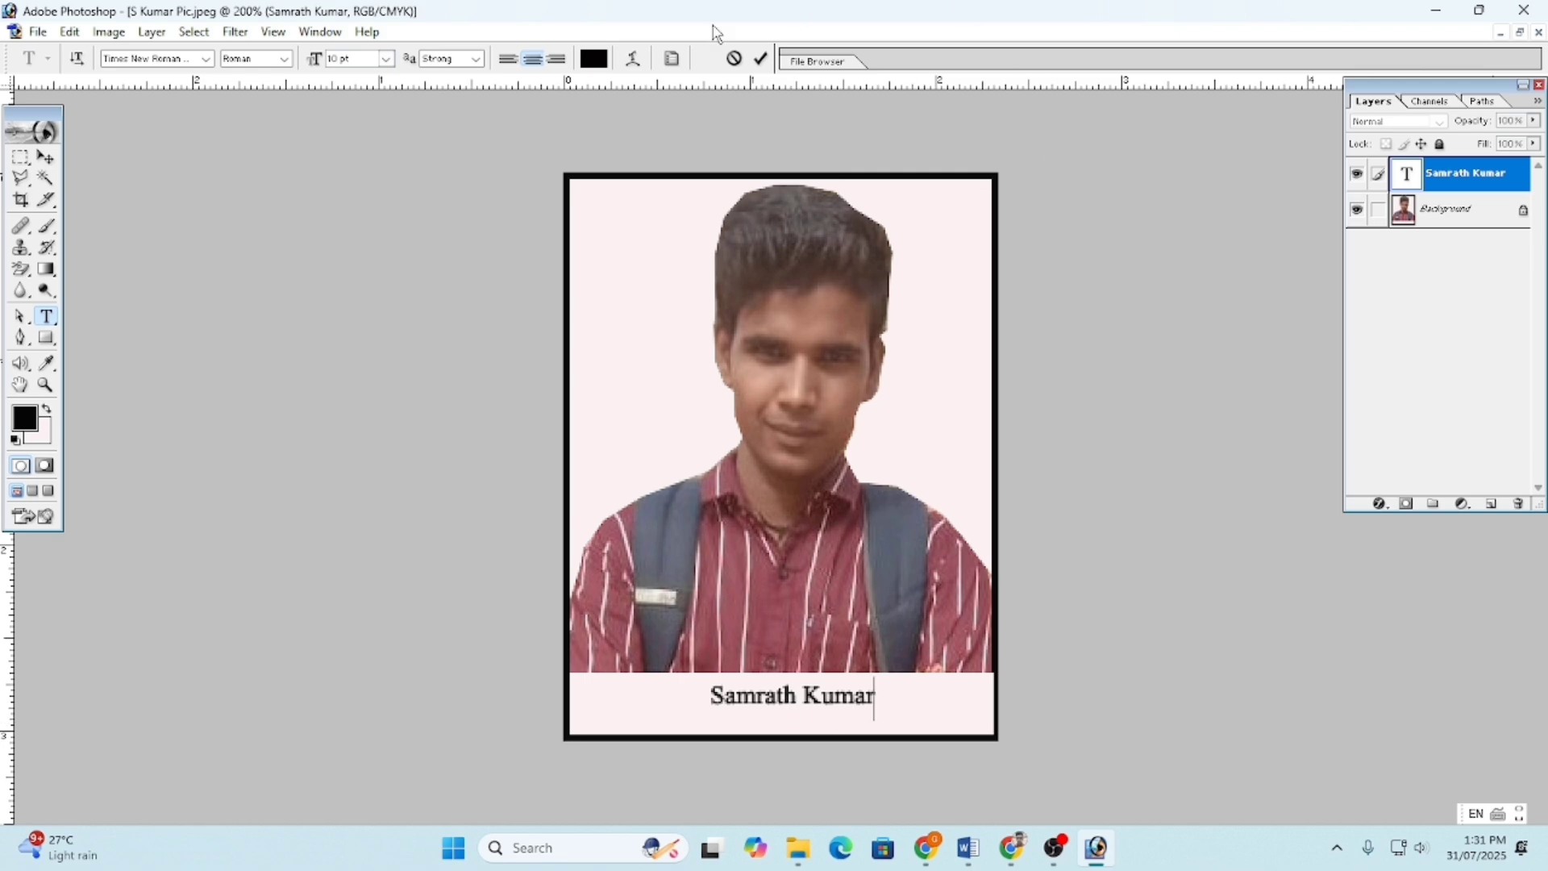
pyautogui.click(761, 58)
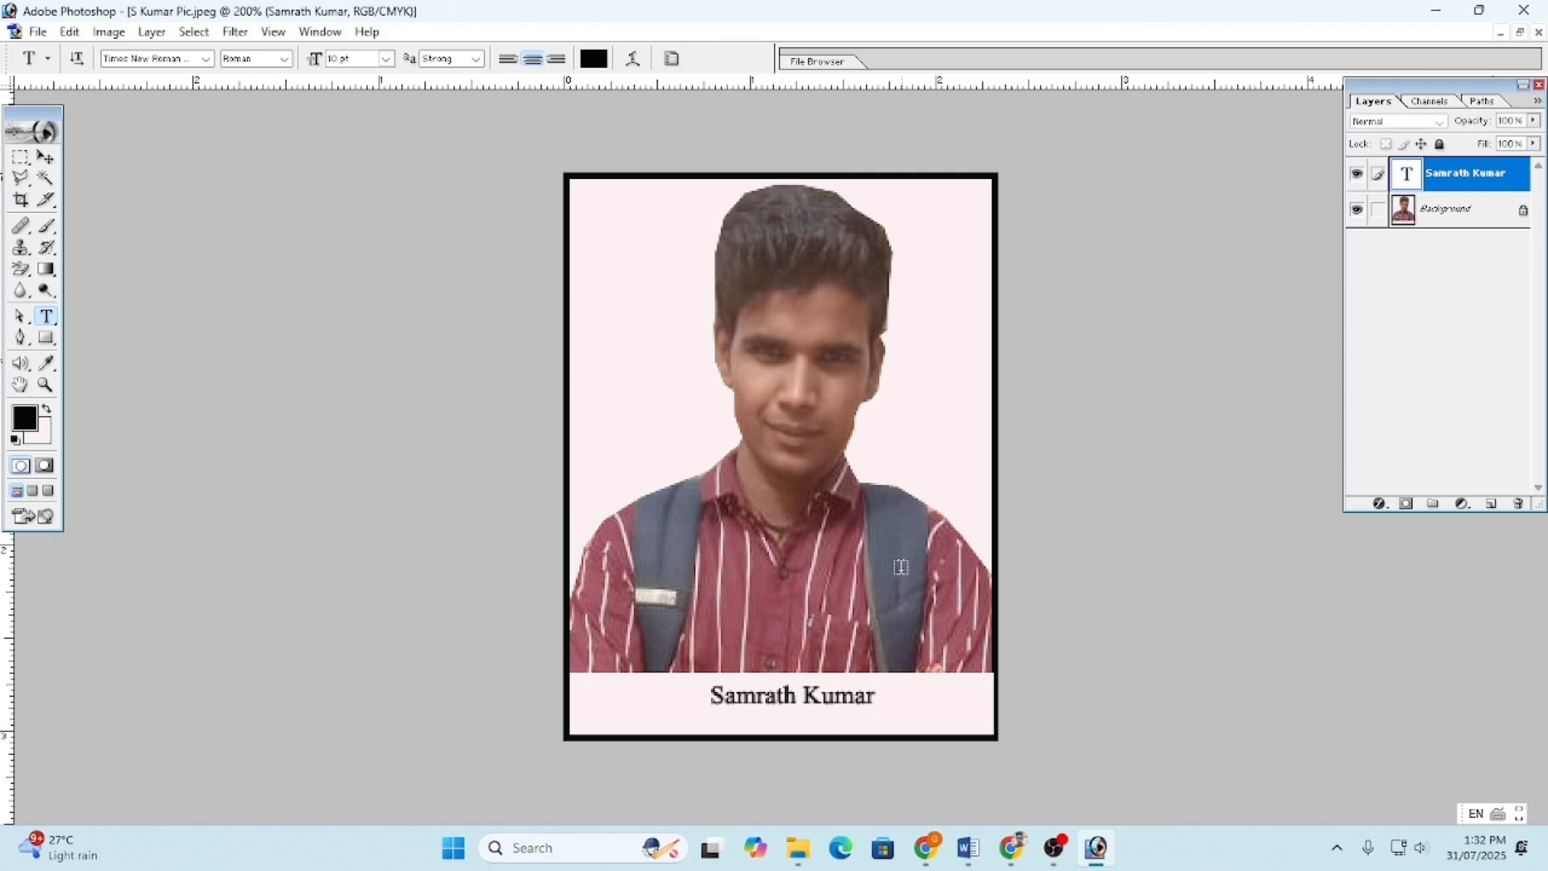
pyautogui.click(780, 721)
pyautogui.click(928, 709)
pyautogui.click(781, 697)
pyautogui.moveTo(718, 681); pyautogui.dragTo(725, 631)
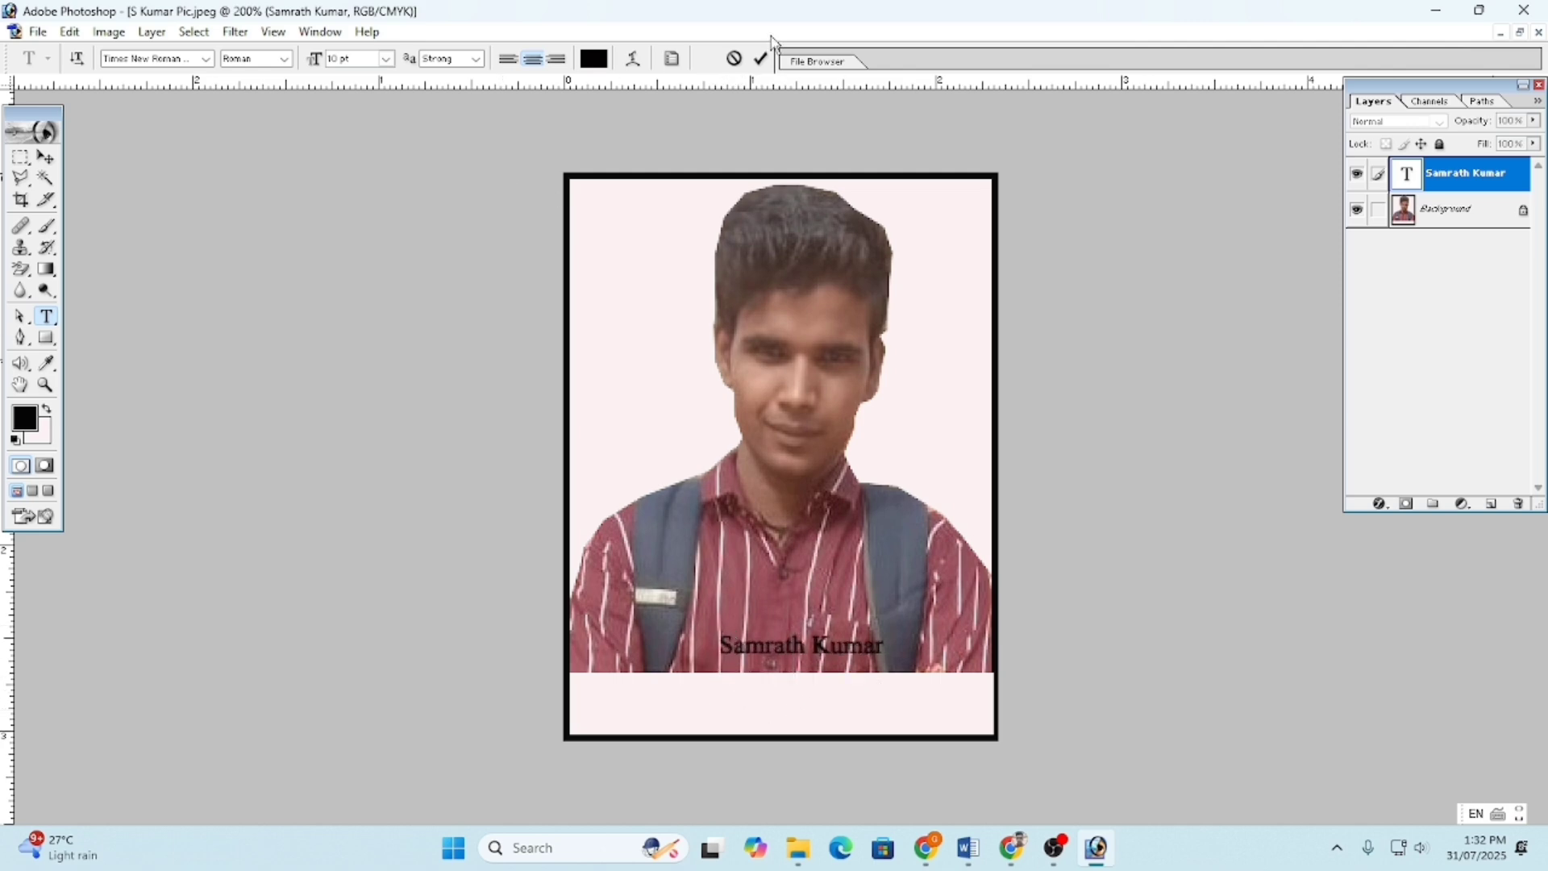
# - Type the date 31/07/2025 in the pink strip and size it to 9 pt
pyautogui.click(761, 58)
pyautogui.click(811, 722)
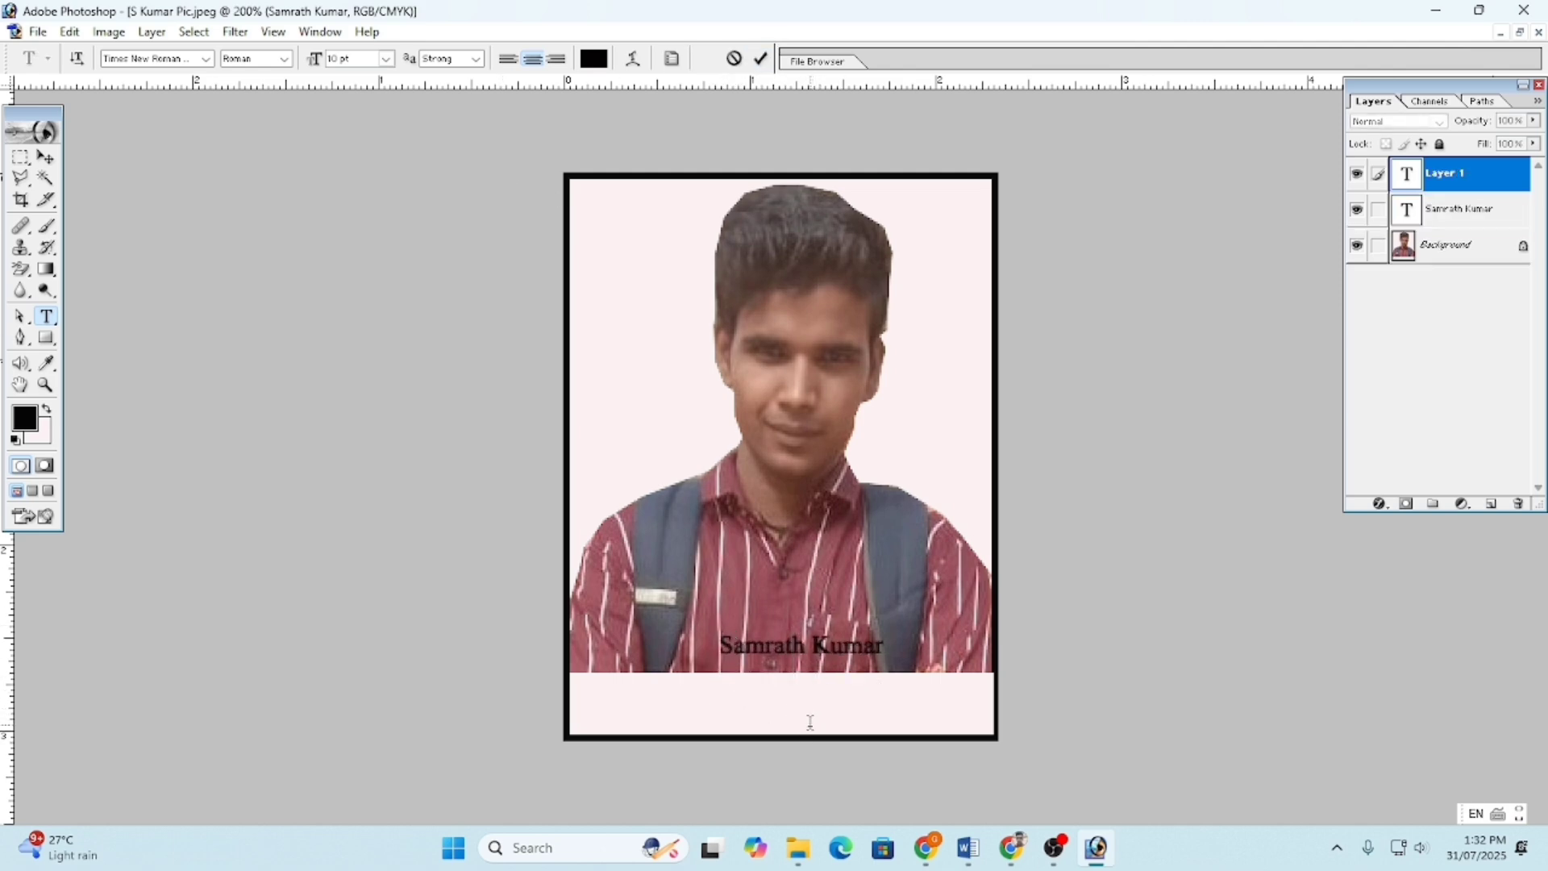
pyautogui.write('31/0720')
pyautogui.press('BackSpace')
pyautogui.press('BackSpace')
pyautogui.press('BackSpace')
pyautogui.write('/2025')
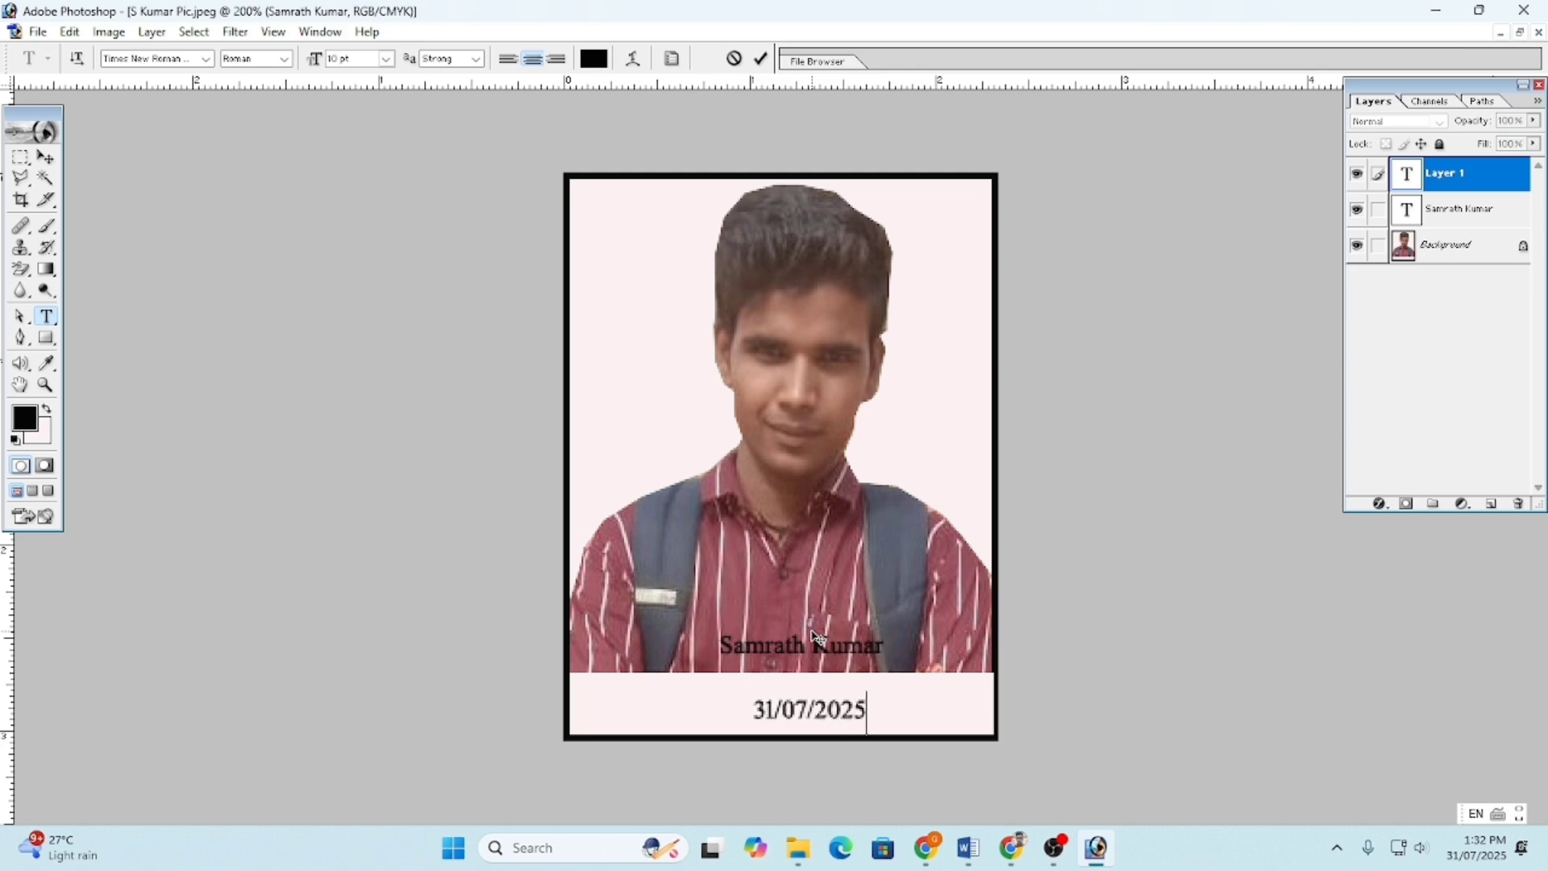
pyautogui.moveTo(875, 714); pyautogui.dragTo(746, 714)
pyautogui.click(387, 58)
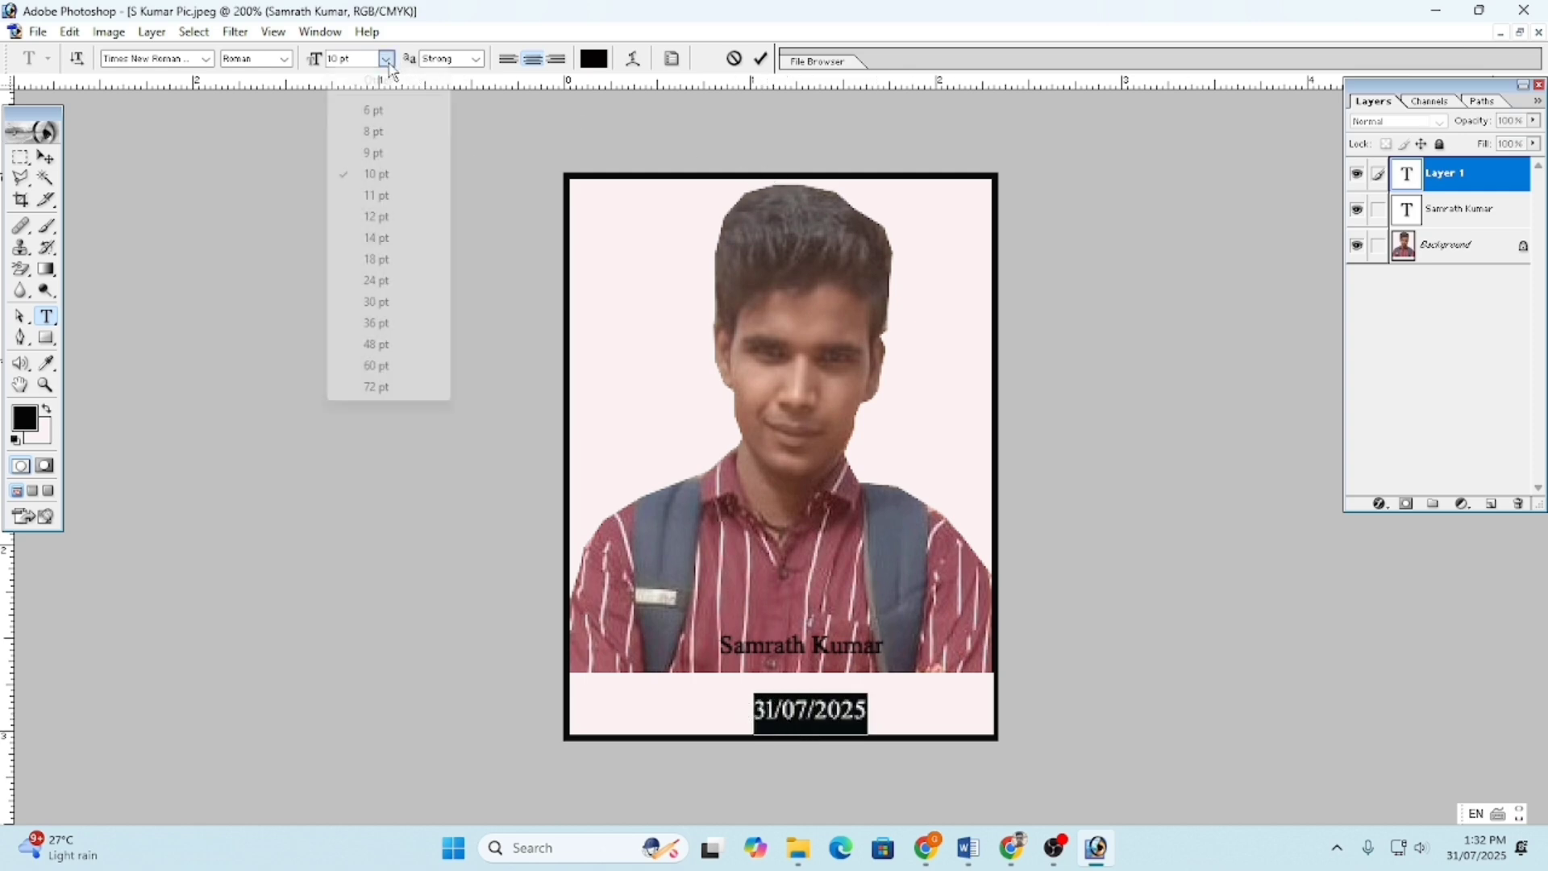
pyautogui.click(373, 153)
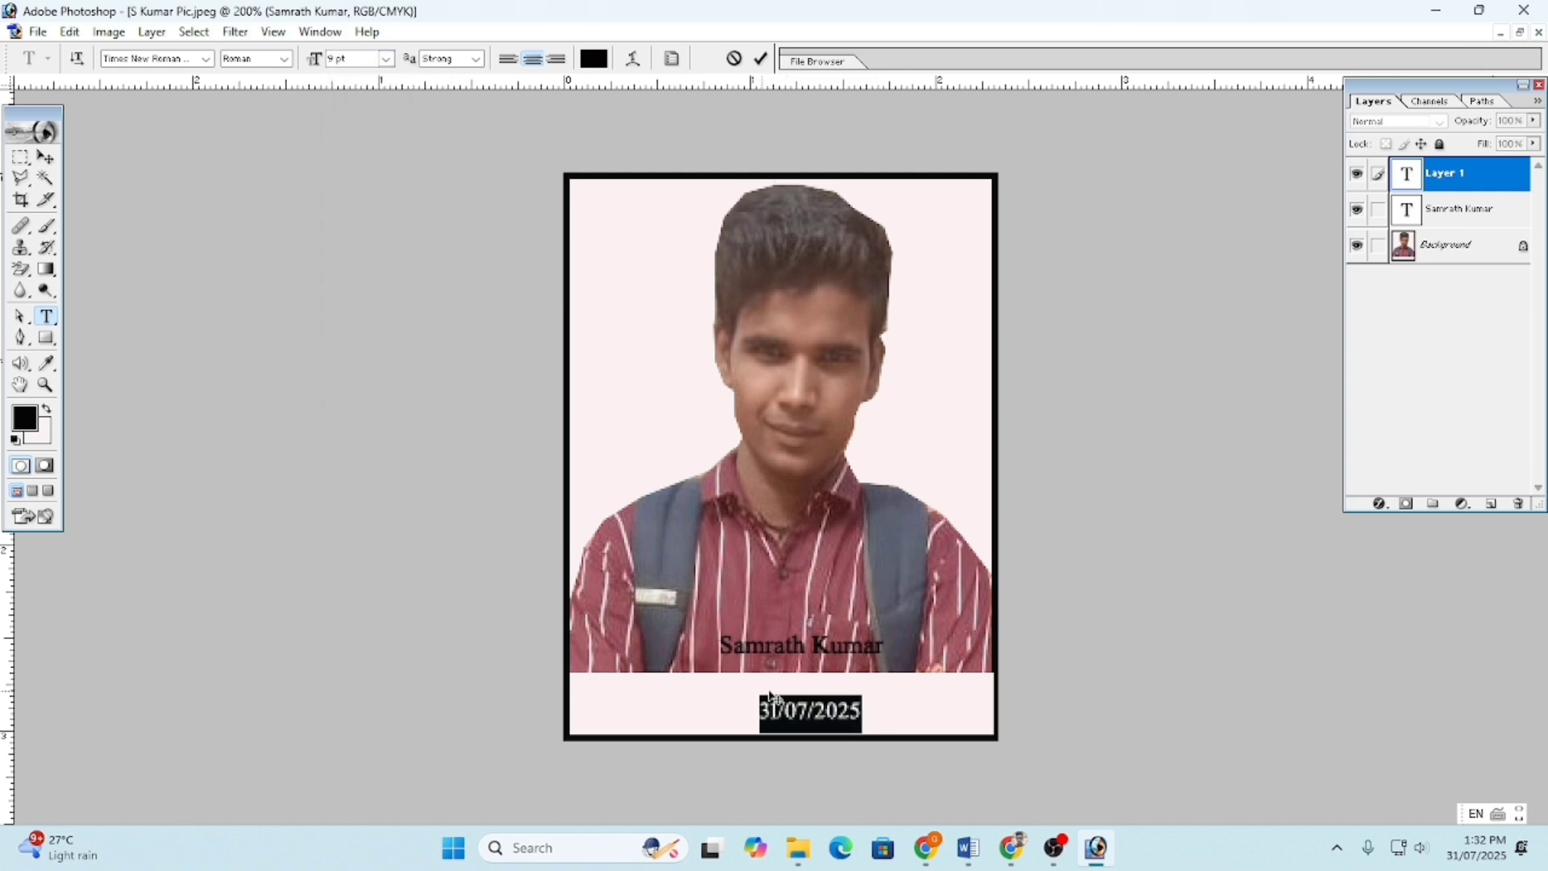
pyautogui.click(741, 681)
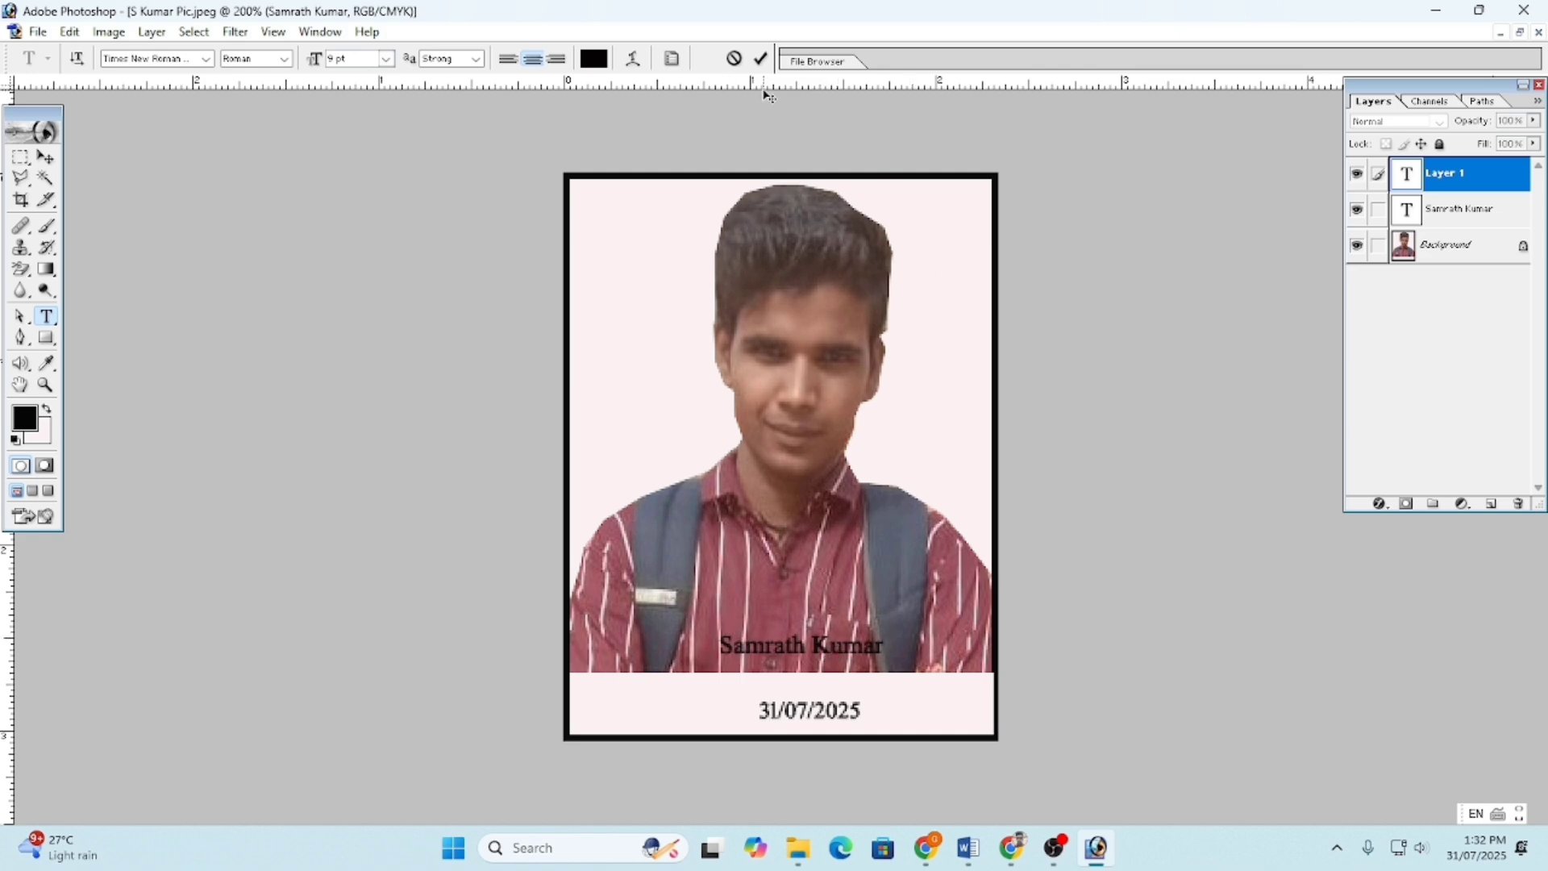
# - Resize the name to 9 pt and move it down just above the date
pyautogui.click(764, 61)
pyautogui.moveTo(888, 649); pyautogui.dragTo(720, 649)
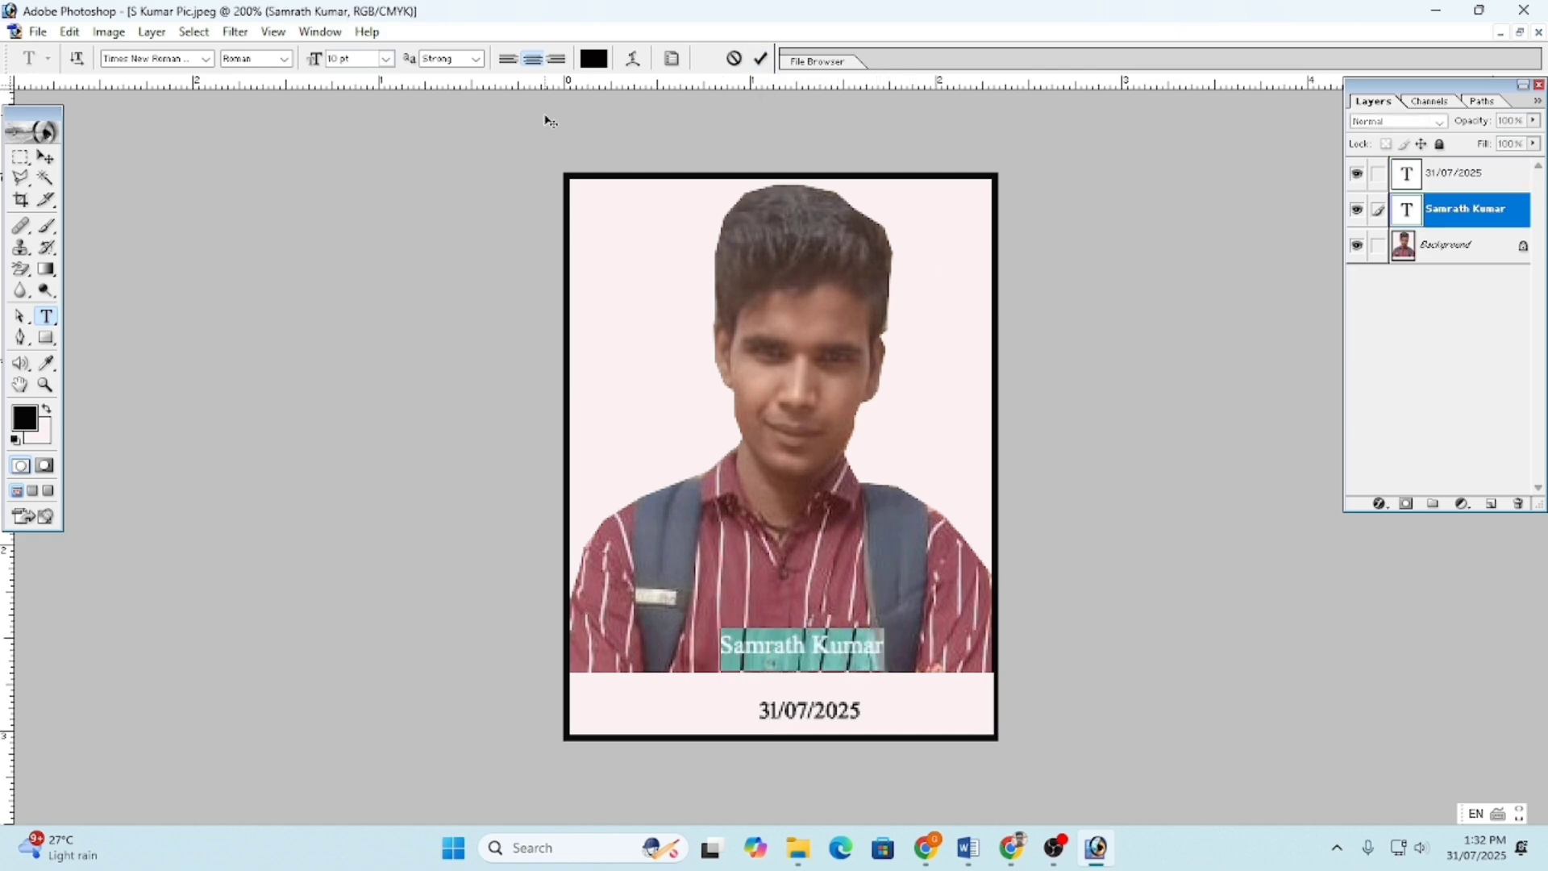
pyautogui.click(385, 62)
pyautogui.click(394, 153)
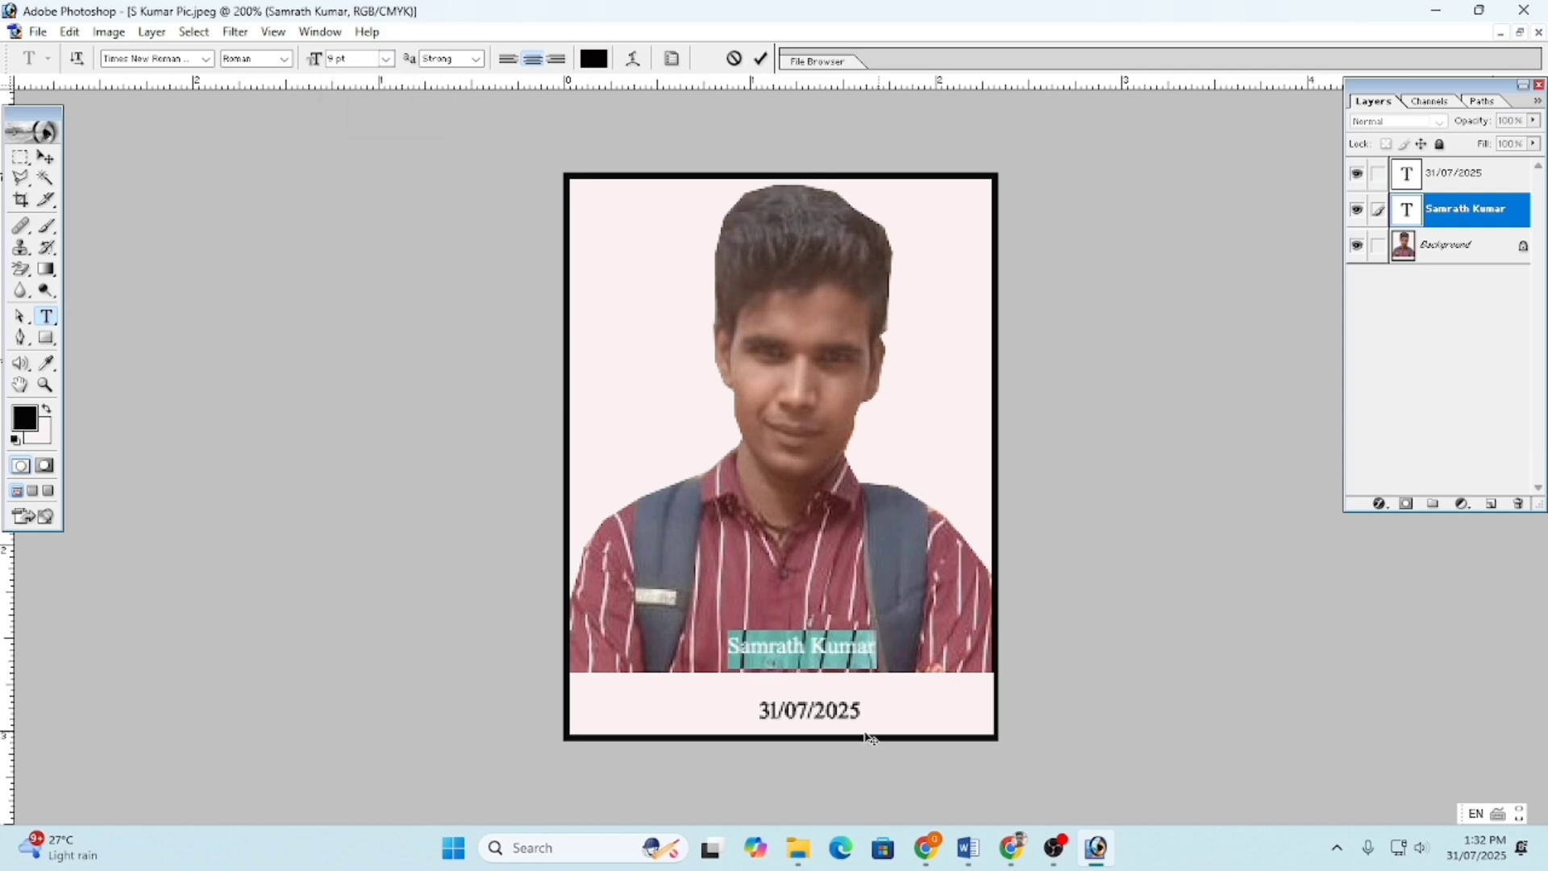
pyautogui.moveTo(790, 710); pyautogui.dragTo(798, 744)
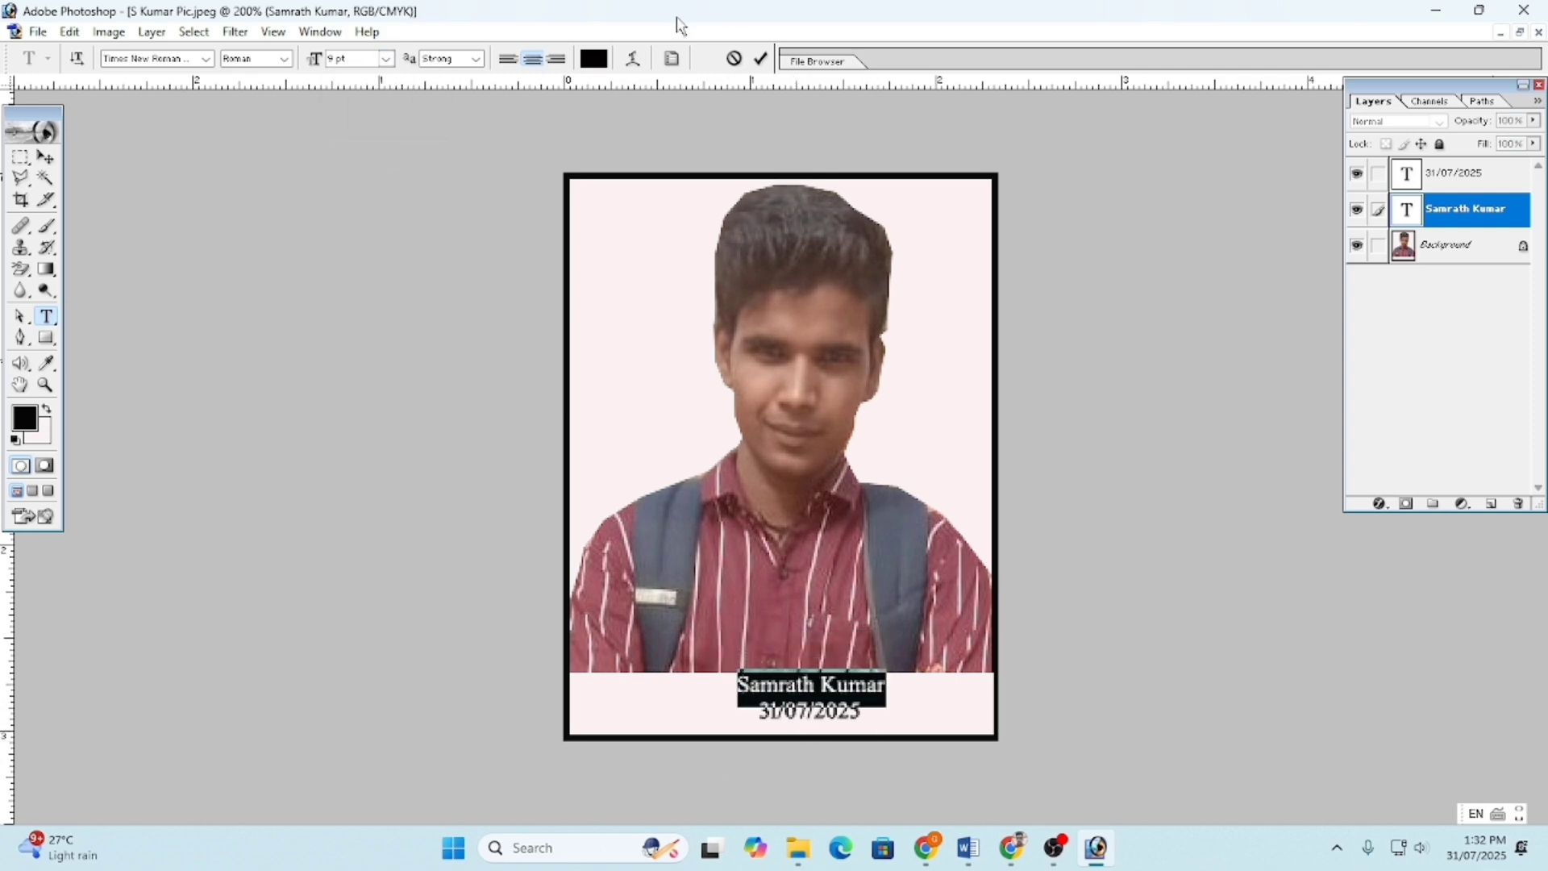
pyautogui.click(761, 59)
# - Nudge the date and centre the name over it, then bring up Save As
pyautogui.click(807, 711)
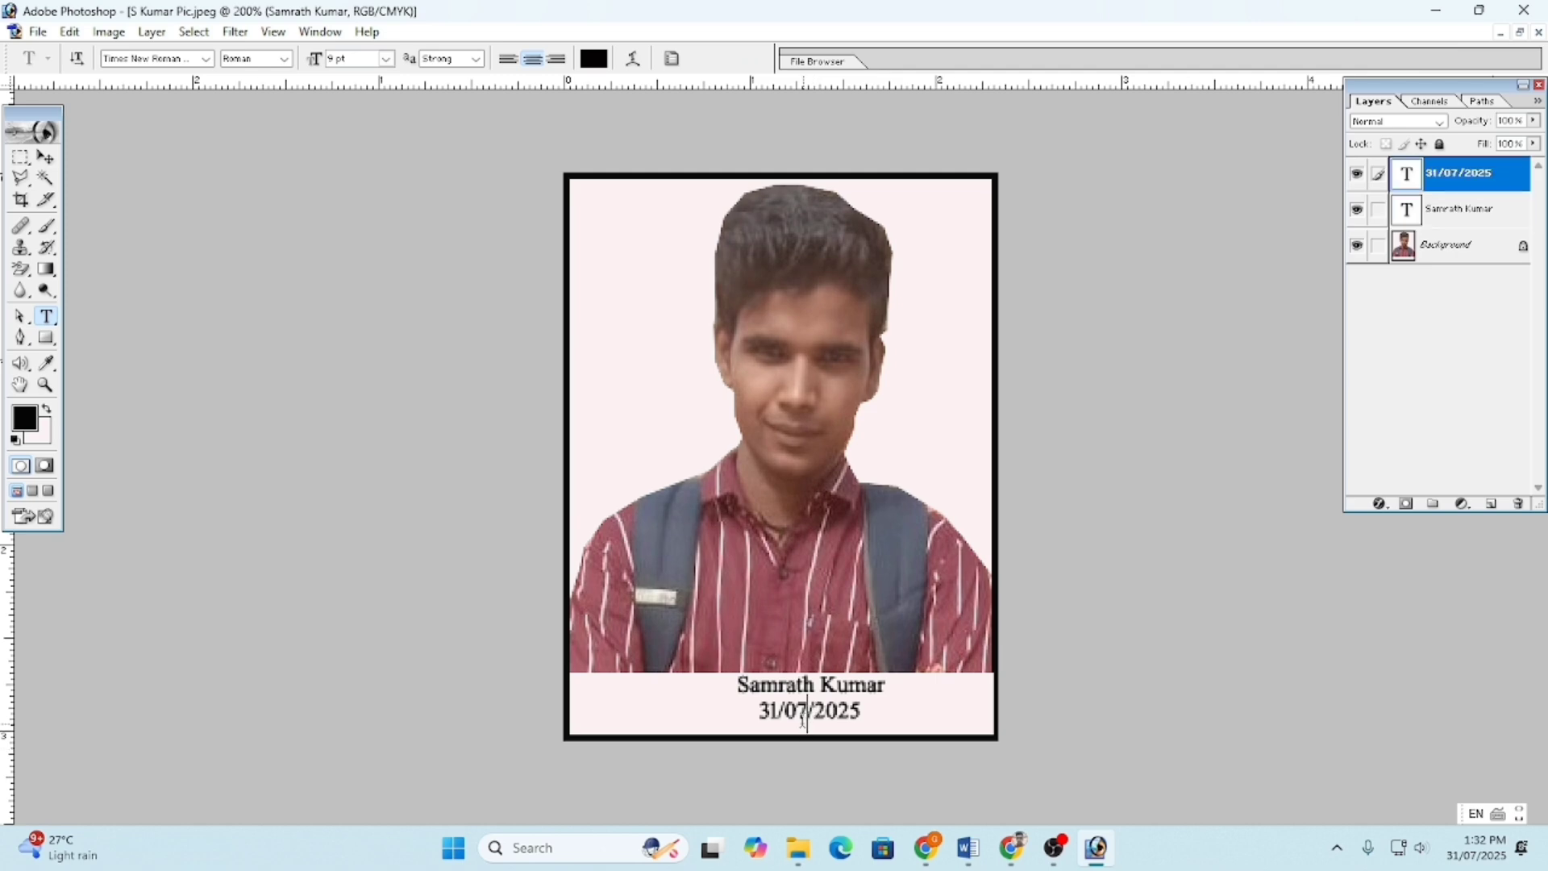
pyautogui.click(721, 699)
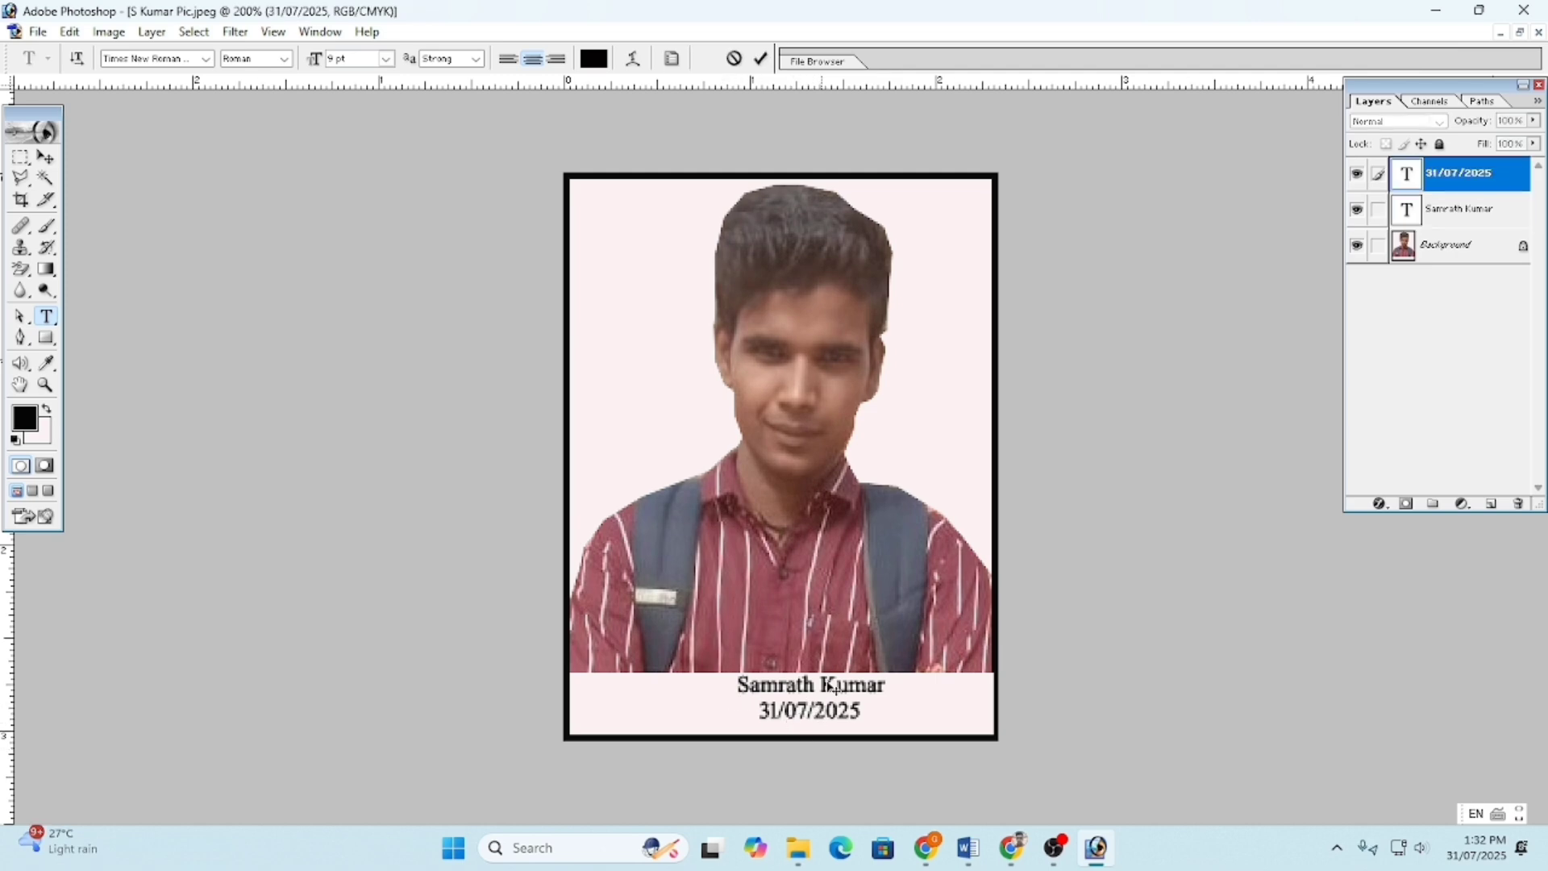
pyautogui.click(761, 59)
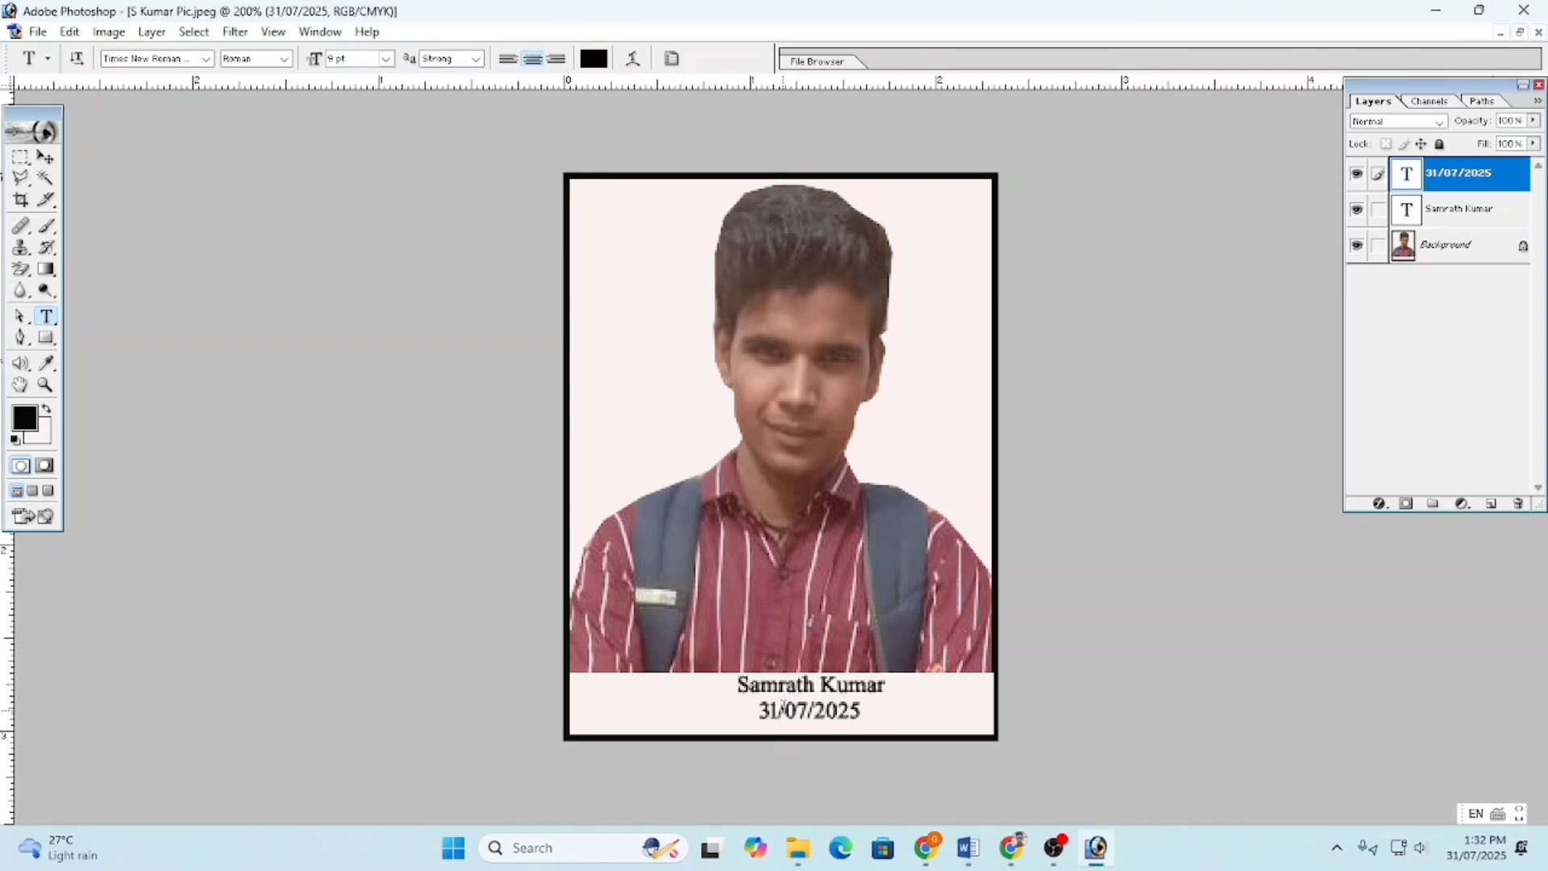
pyautogui.click(791, 707)
pyautogui.moveTo(663, 692); pyautogui.dragTo(656, 701)
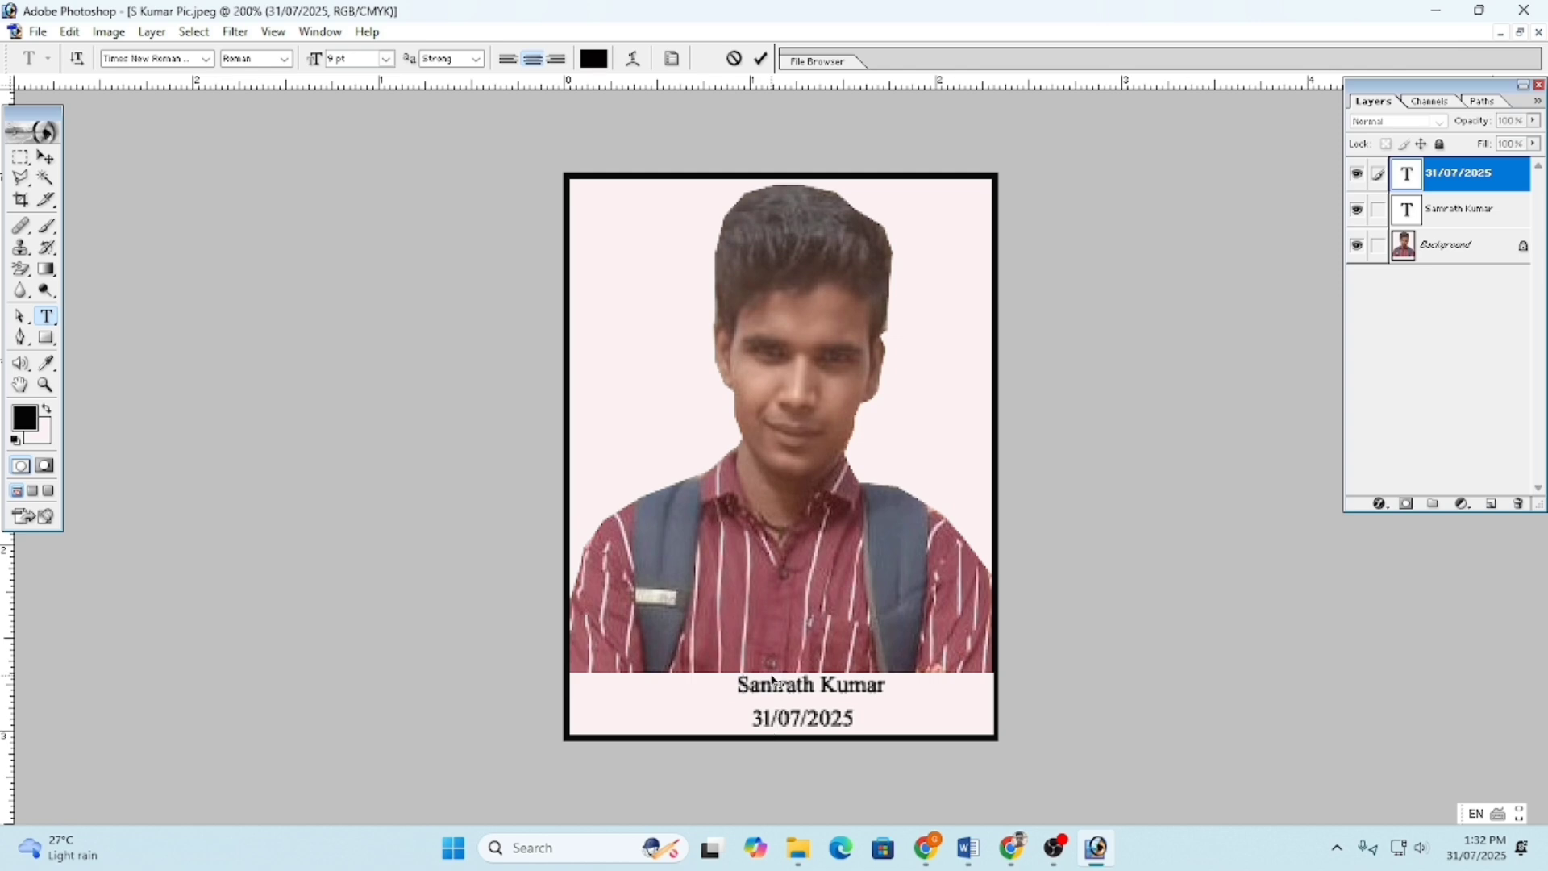
pyautogui.hotkey('ctrl', 'Return')
pyautogui.click(768, 686)
pyautogui.moveTo(746, 656)
pyautogui.mouseDown()
pyautogui.moveTo(713, 661)
pyautogui.moveTo(734, 660)
pyautogui.mouseUp()
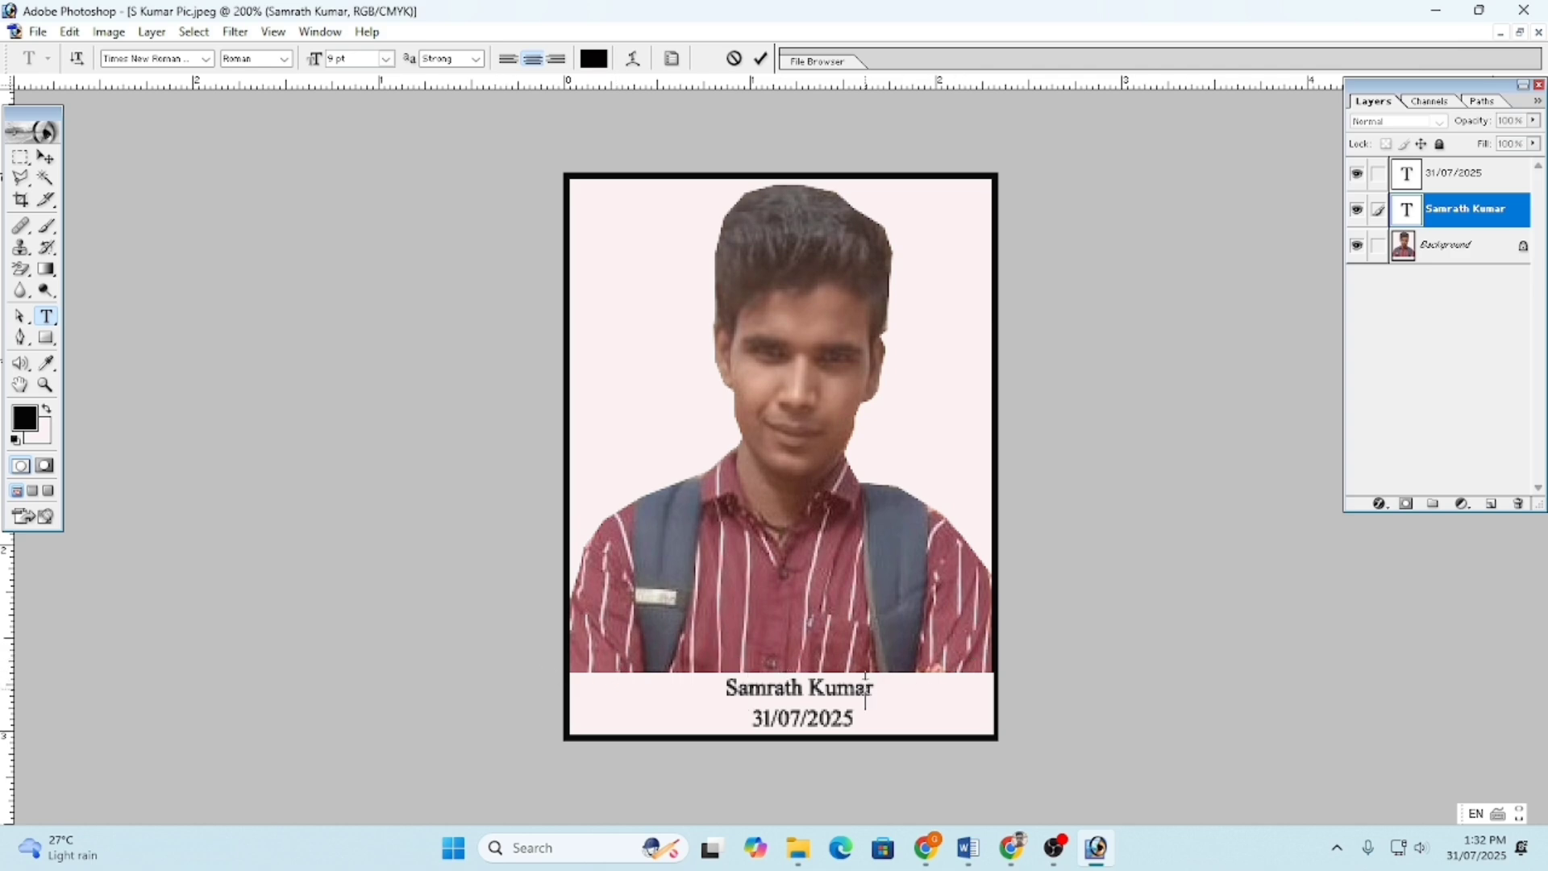
pyautogui.hotkey('ctrl', 'Return')
pyautogui.hotkey('ctrl', 'shift', 's')
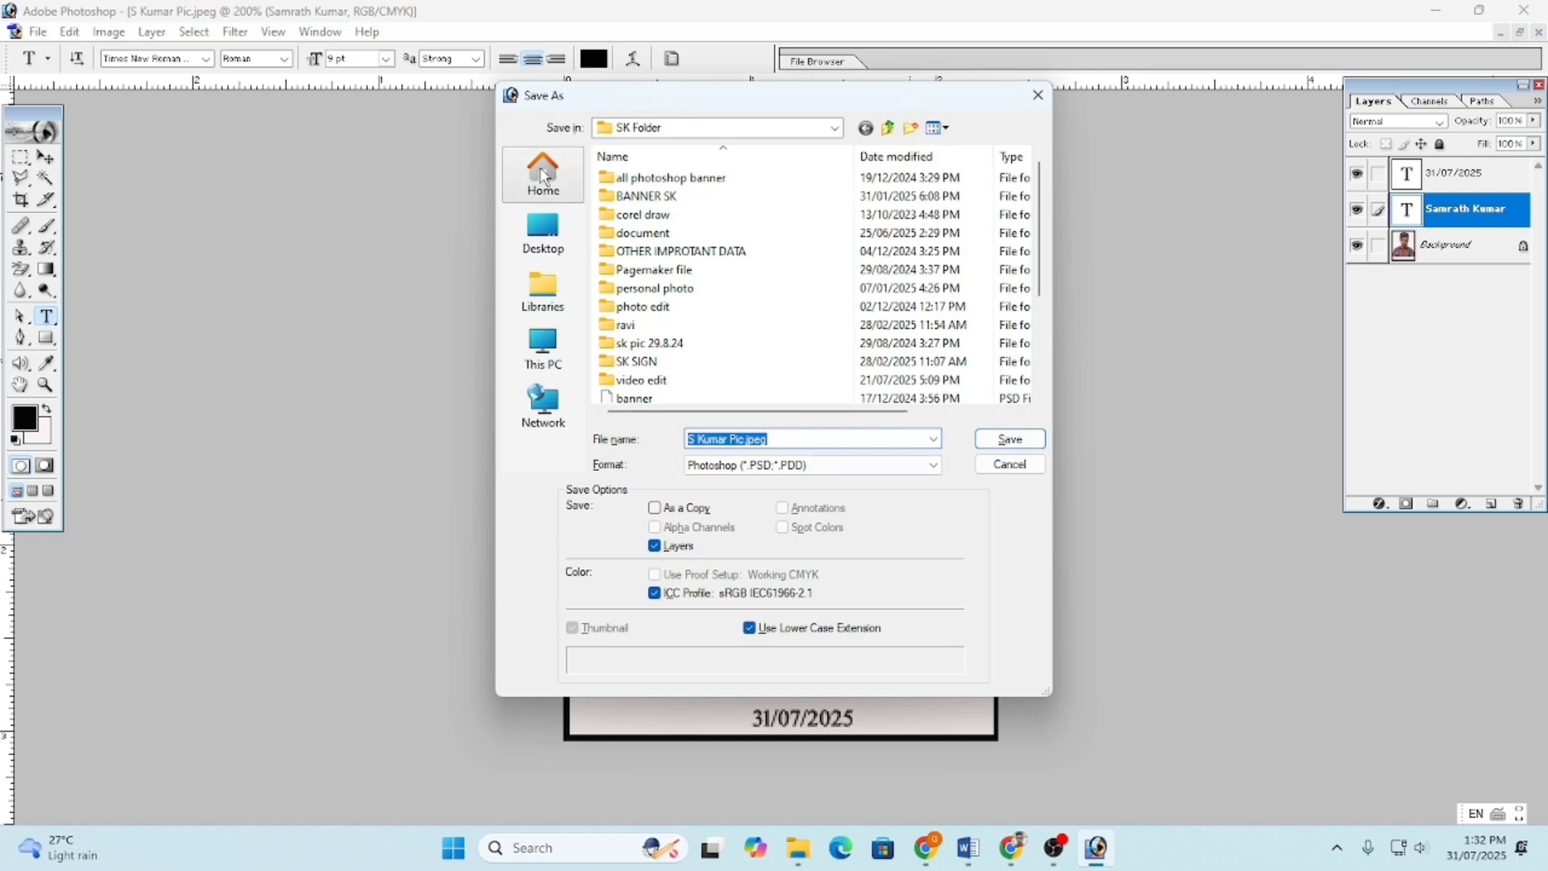
# - Save the portrait to the Desktop as a JPEG at the lowest (Low) quality
pyautogui.click(542, 232)
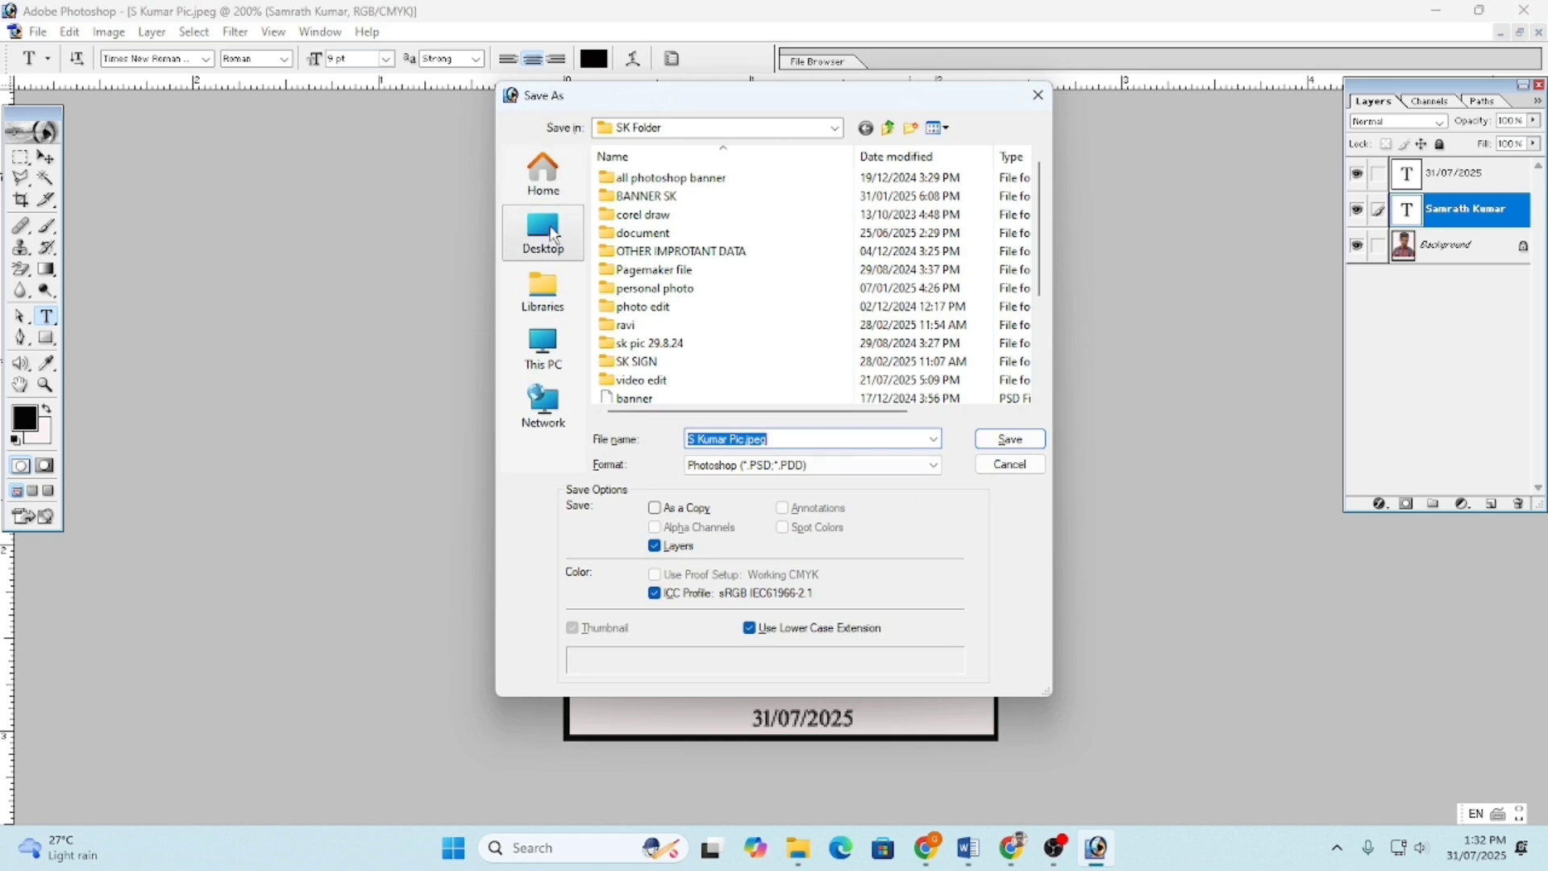
pyautogui.click(730, 467)
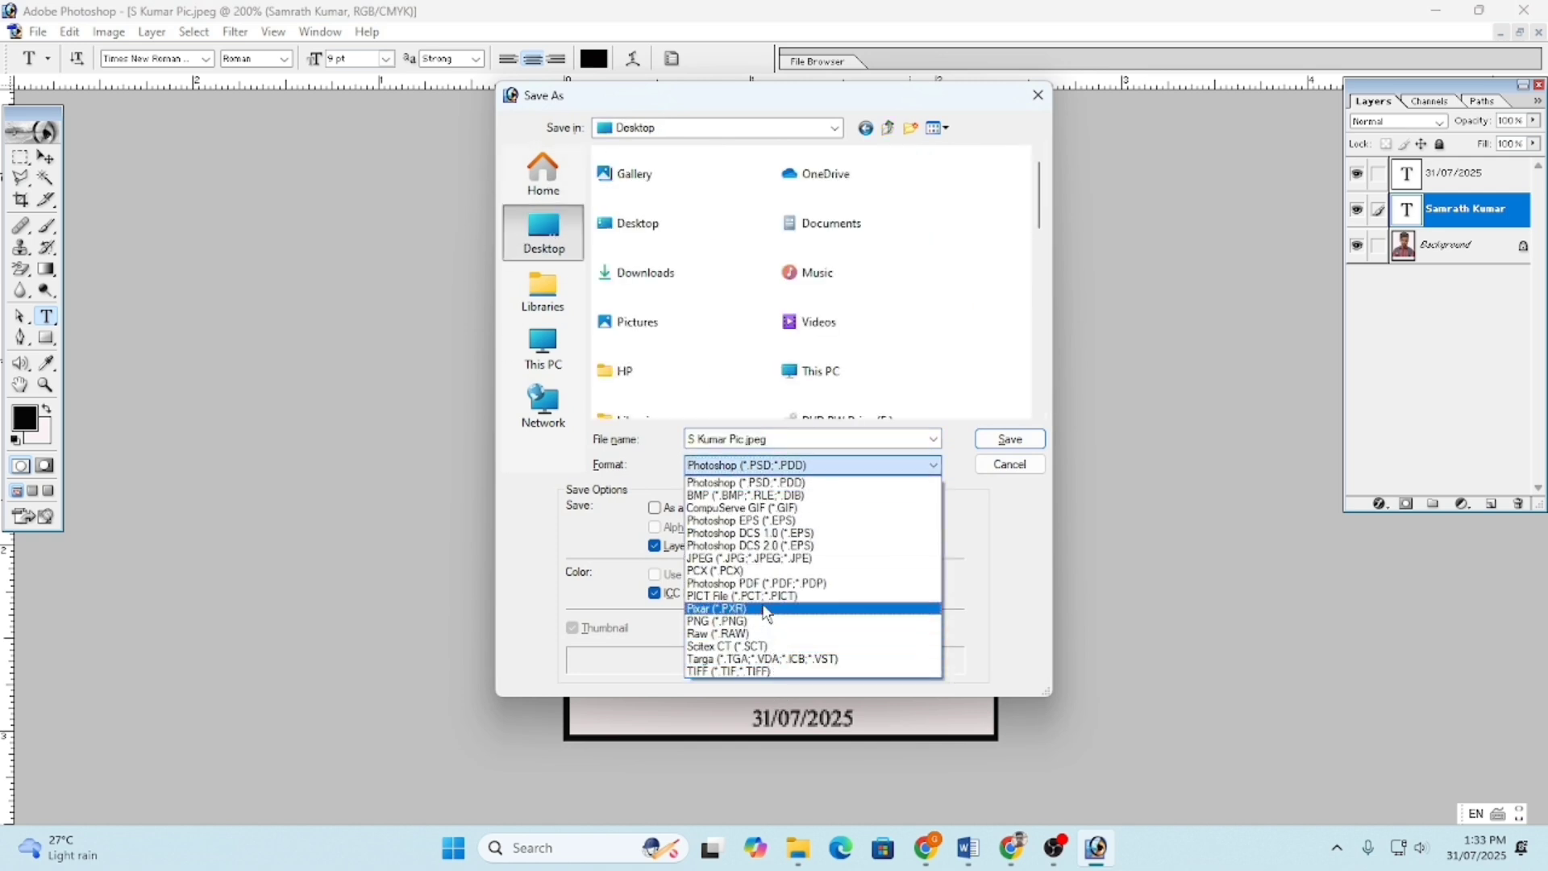
pyautogui.click(758, 562)
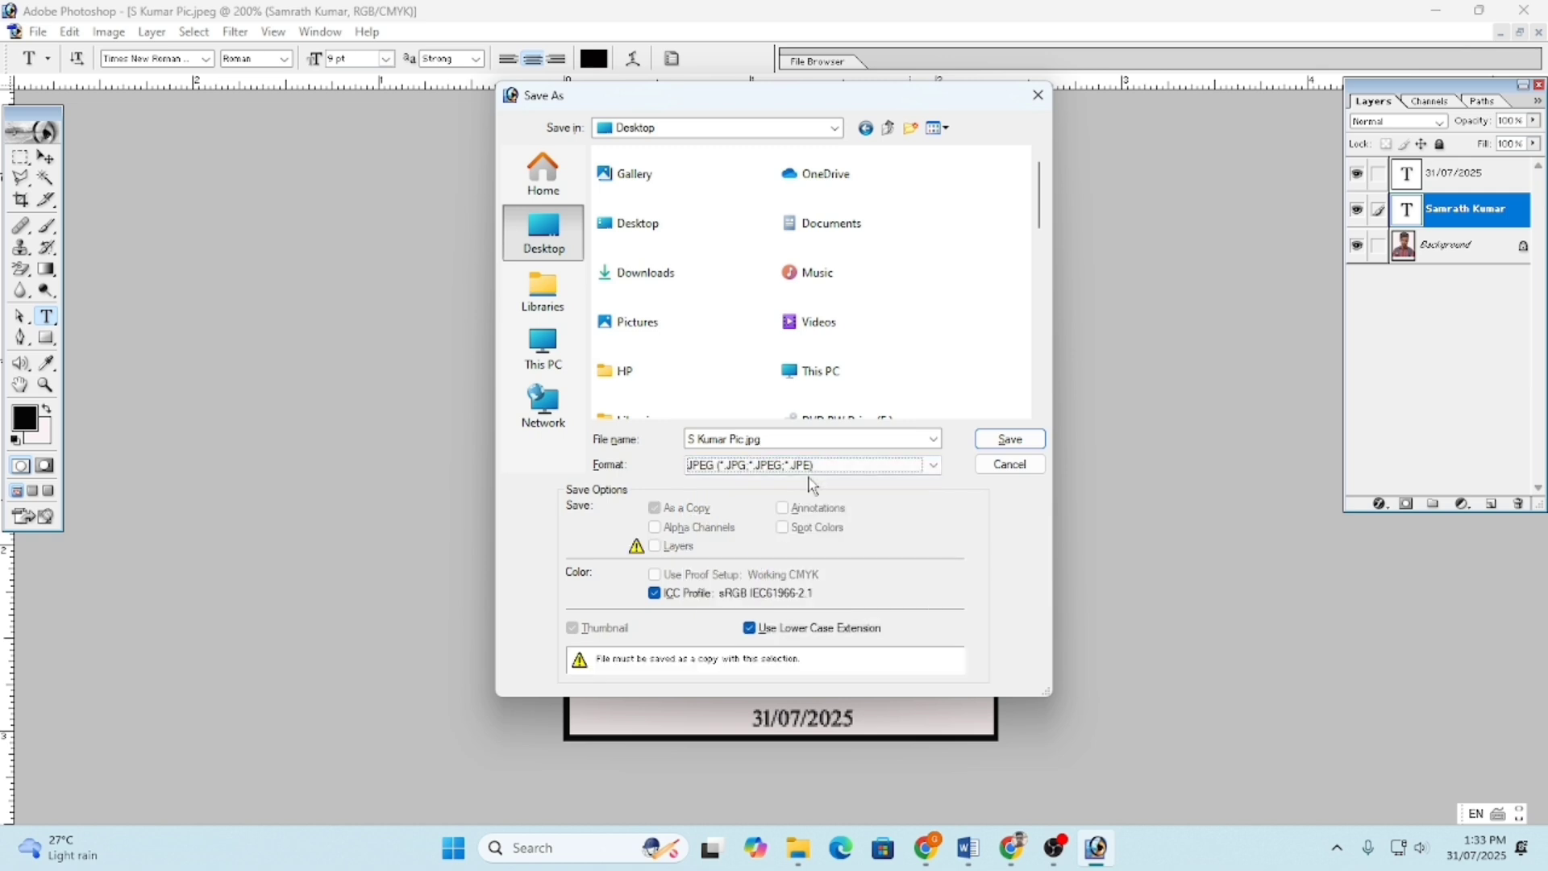
pyautogui.click(994, 441)
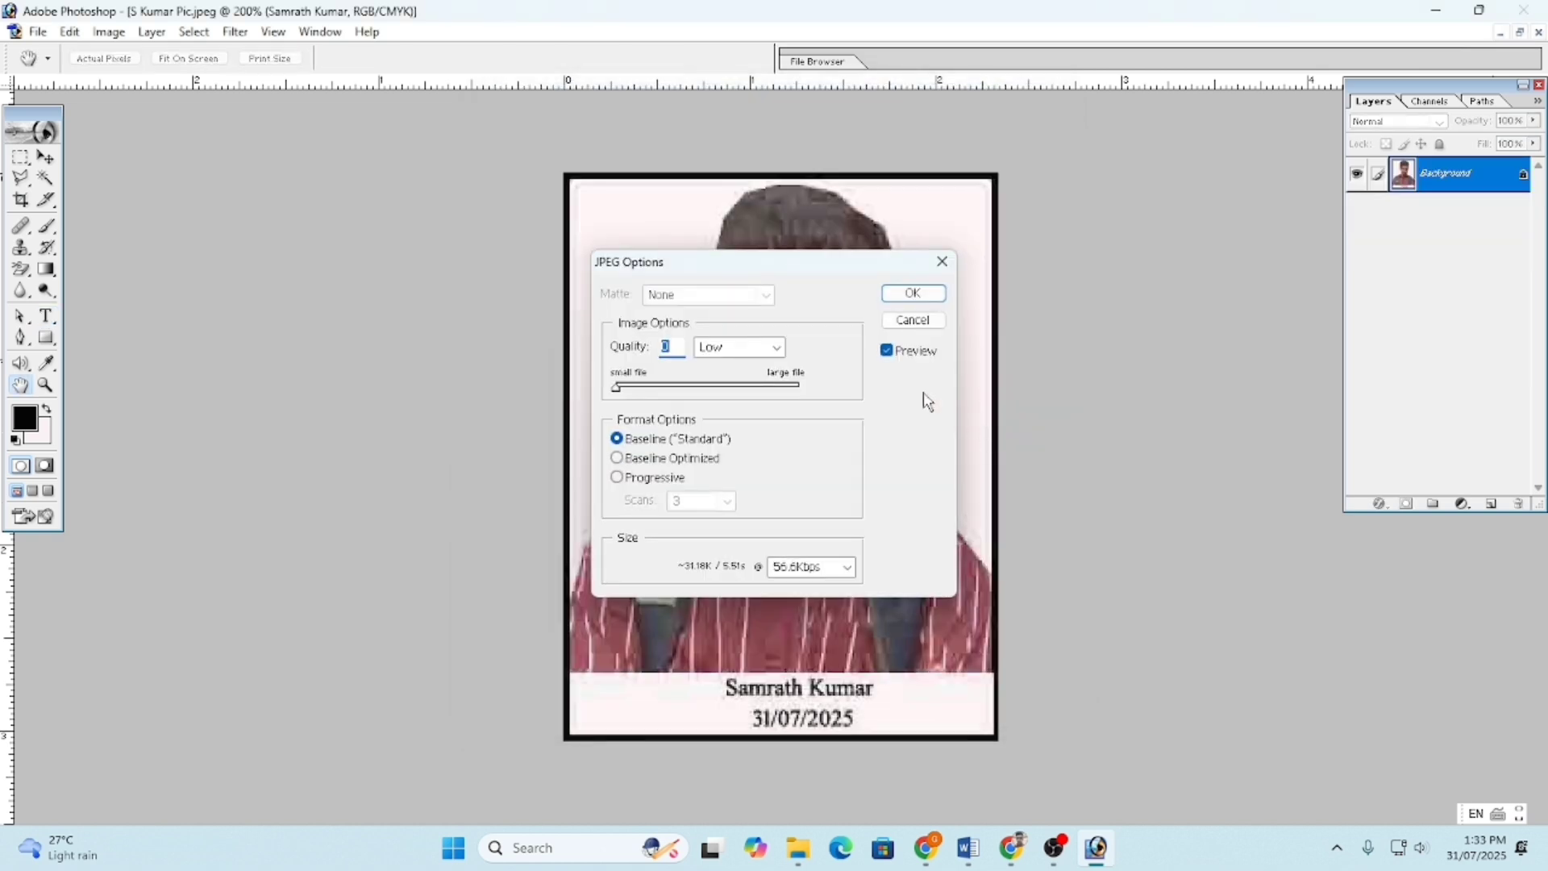
pyautogui.moveTo(736, 384); pyautogui.dragTo(617, 386)
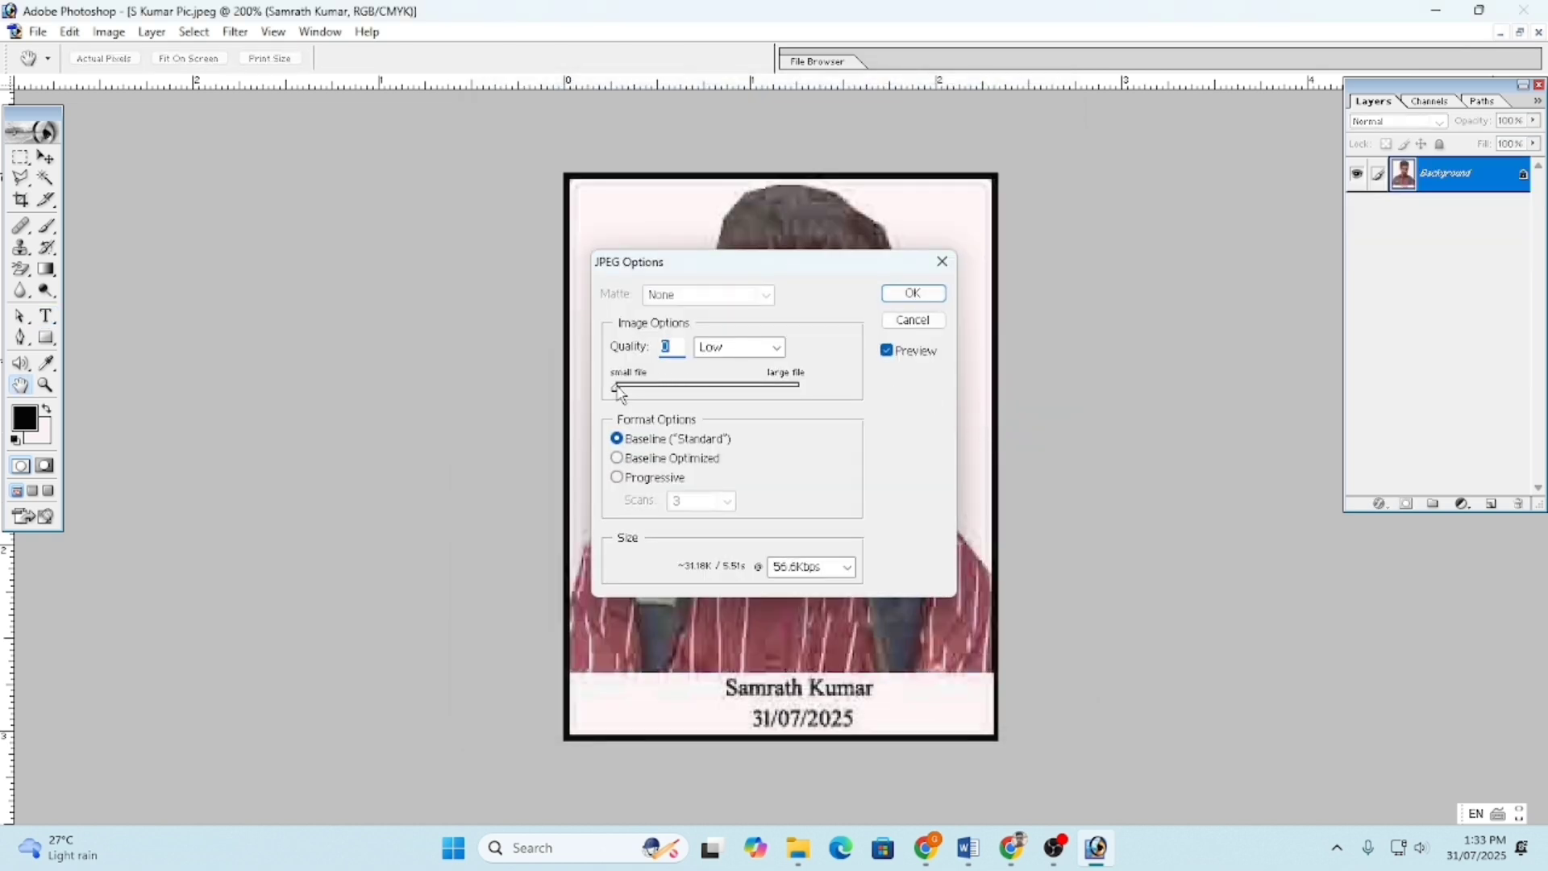
pyautogui.click(913, 293)
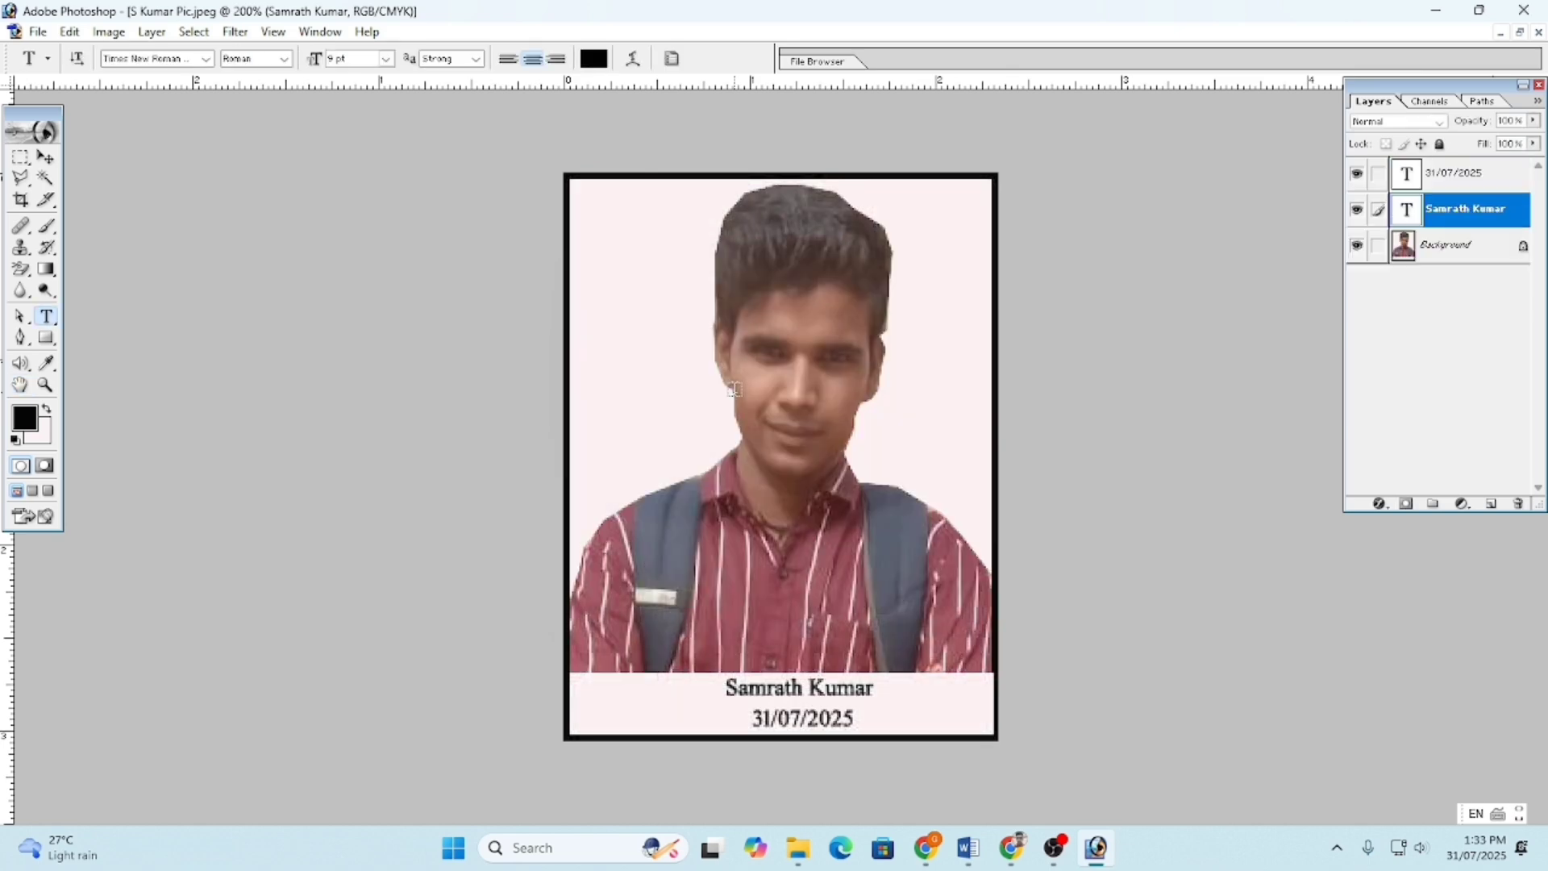
# - Open the saved JPEG from the Desktop in Photos, maximize and zoom it, then close it
pyautogui.click(1434, 12)
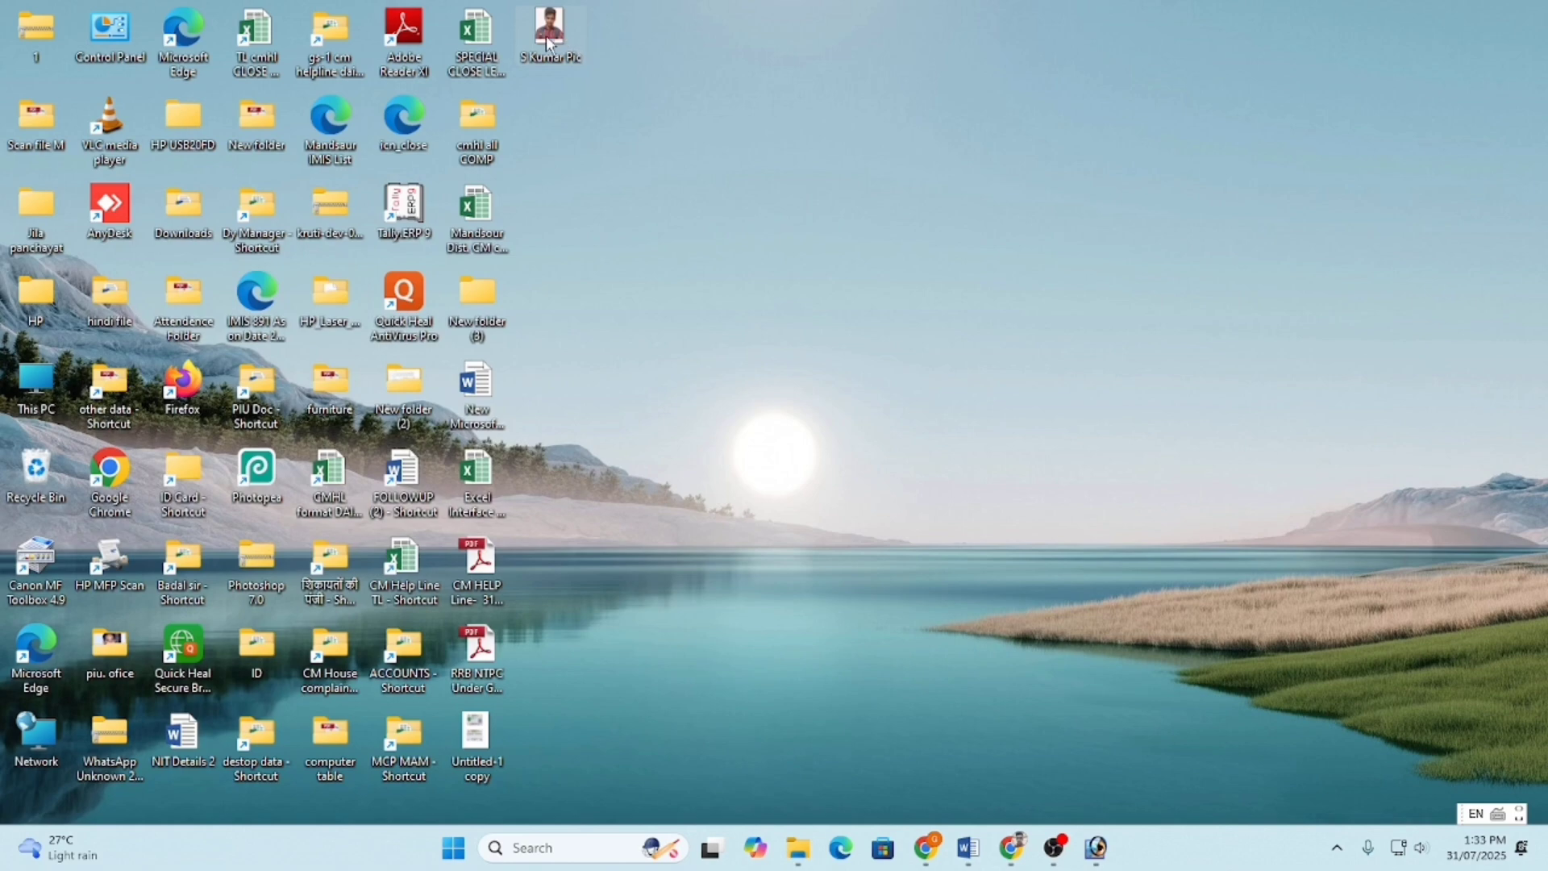
pyautogui.doubleClick(551, 44)
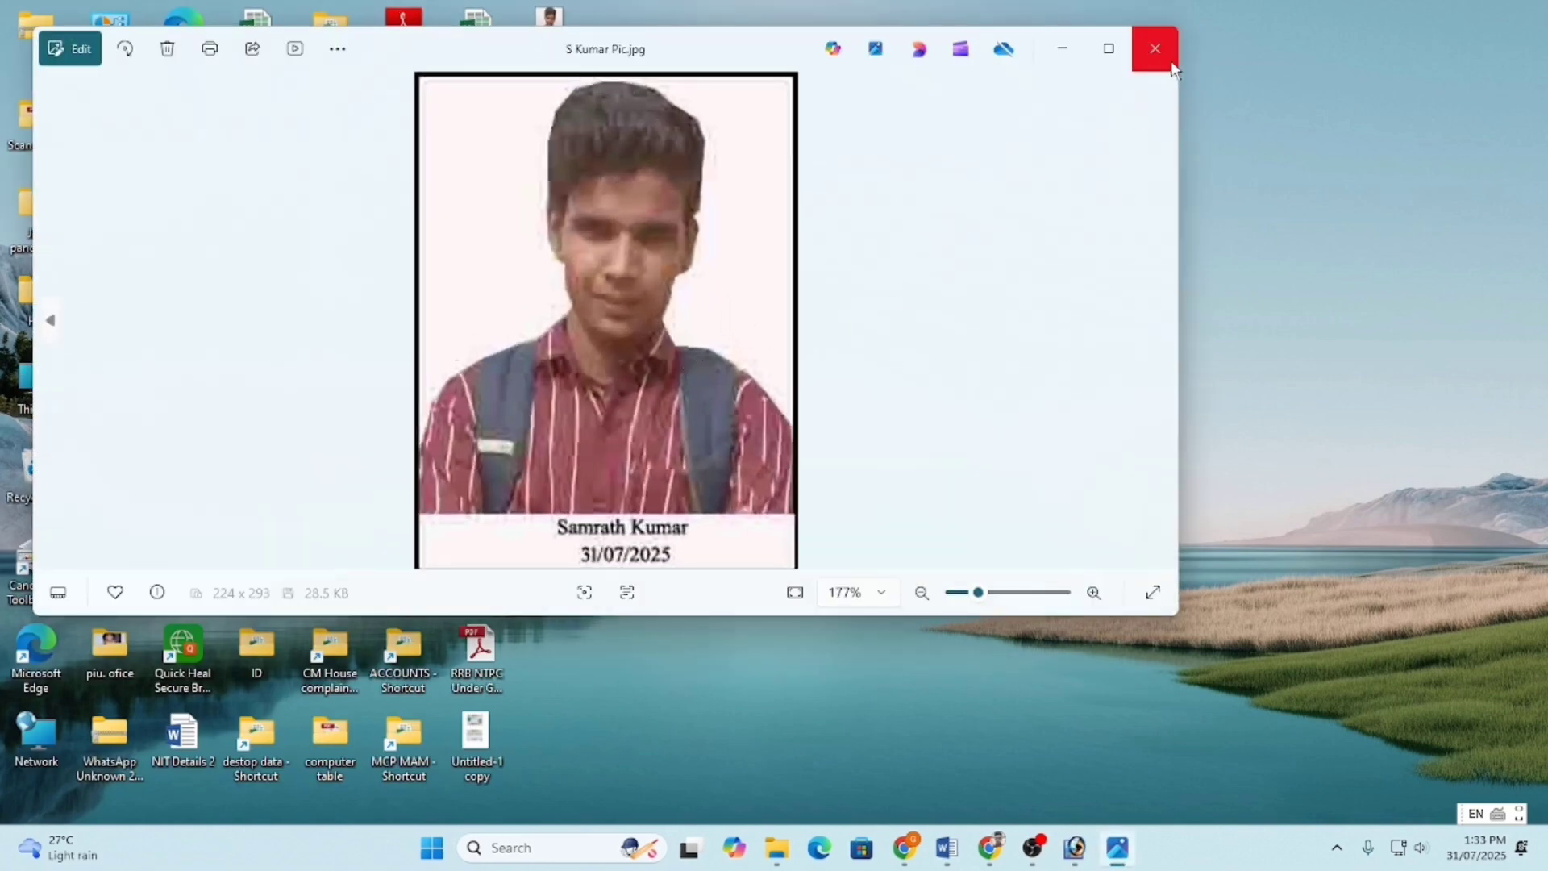
pyautogui.click(1110, 50)
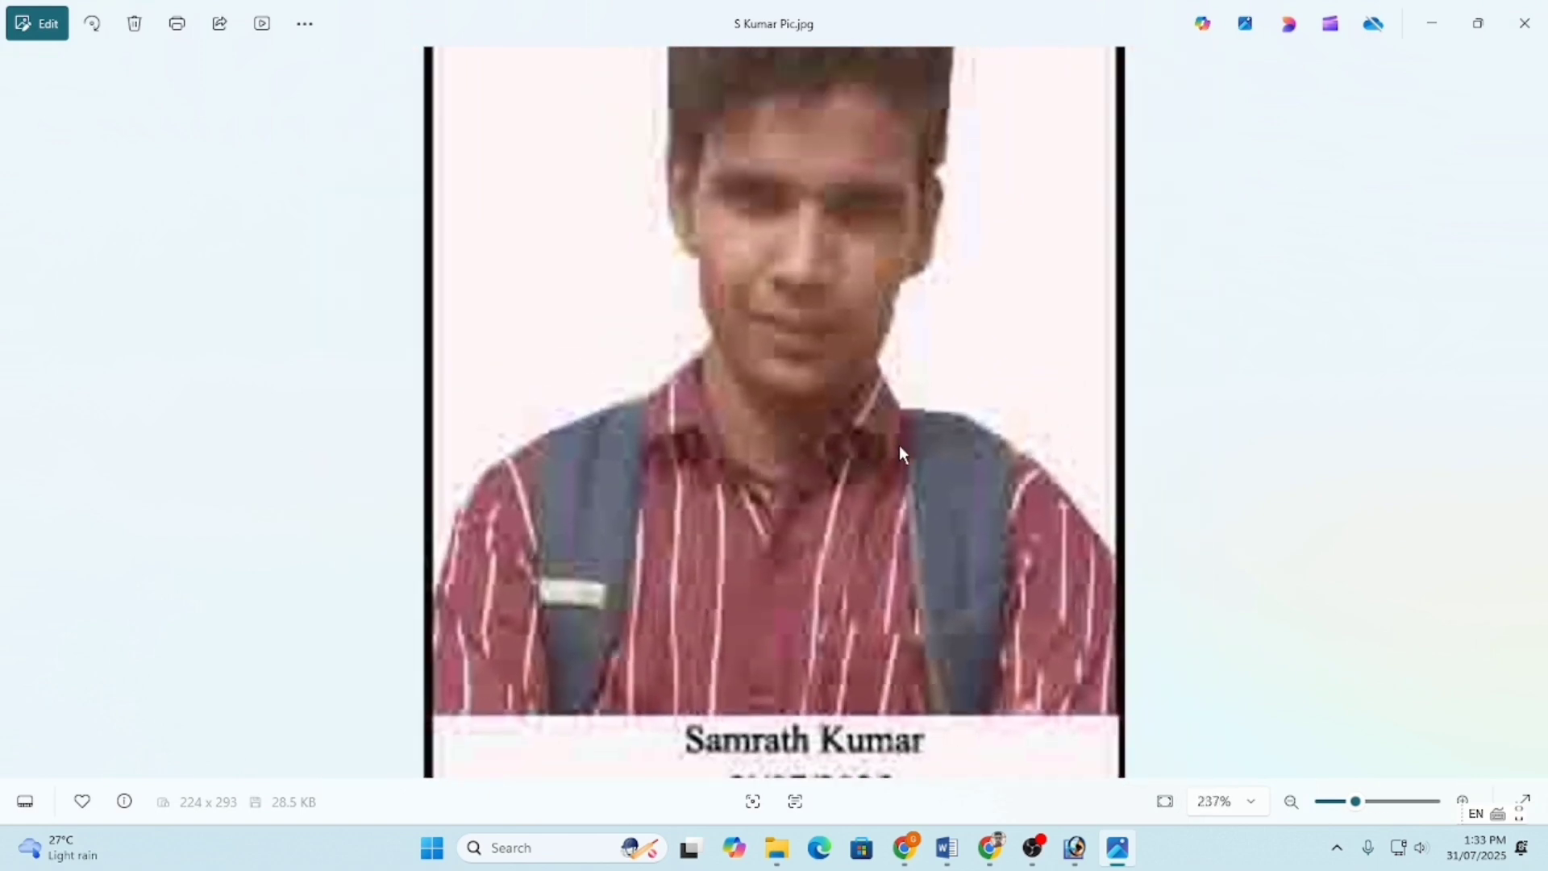
pyautogui.scroll(3, 898, 445)
pyautogui.scroll(-4, 898, 445)
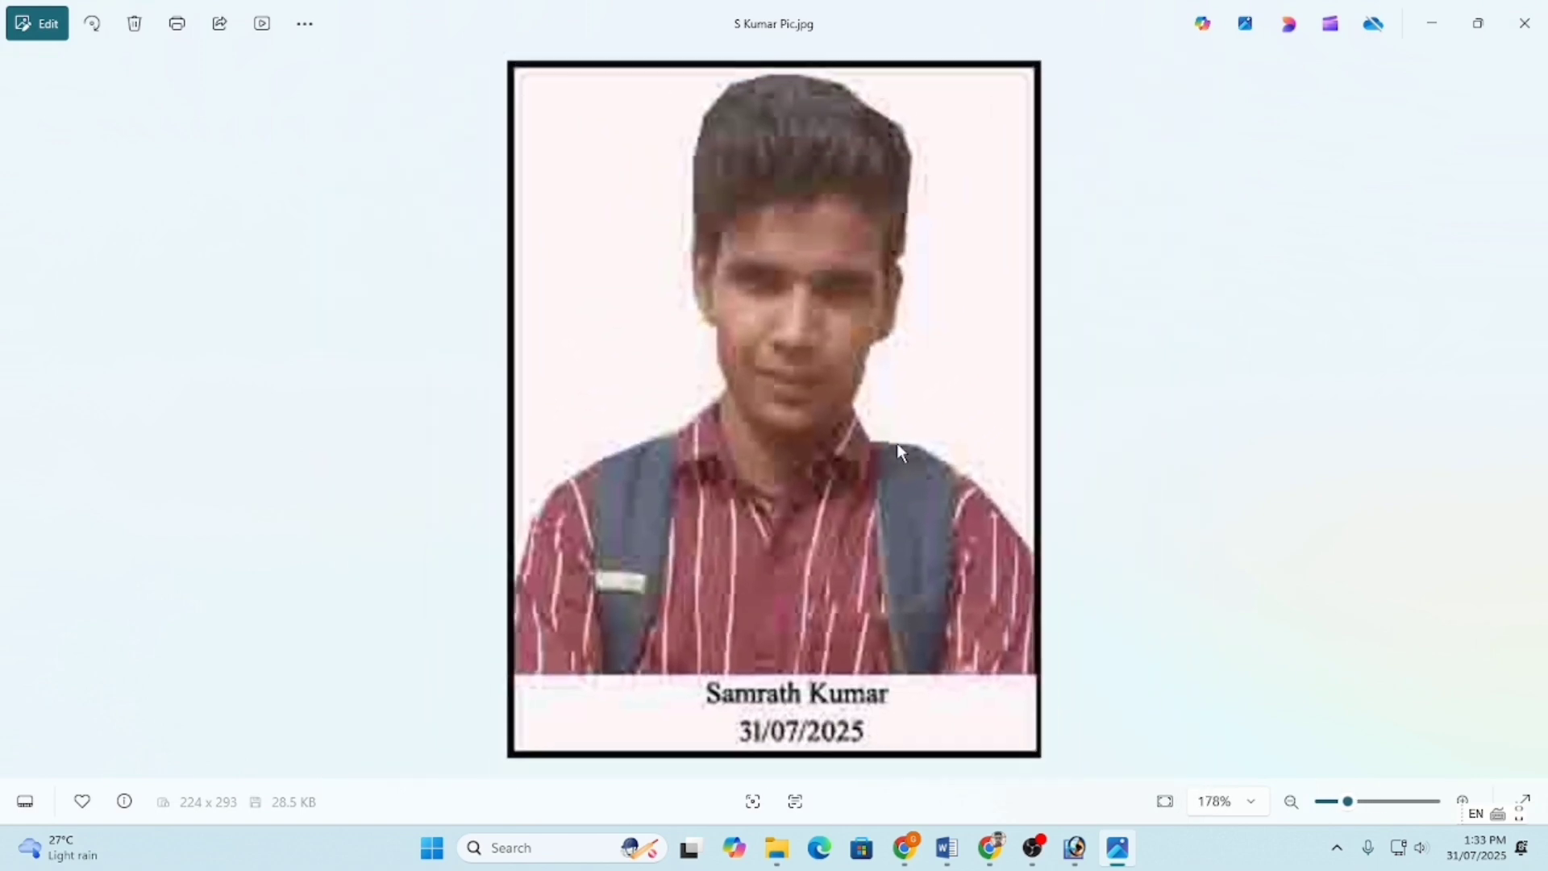
pyautogui.scroll(2, 900, 451)
pyautogui.scroll(-1, 733, 415)
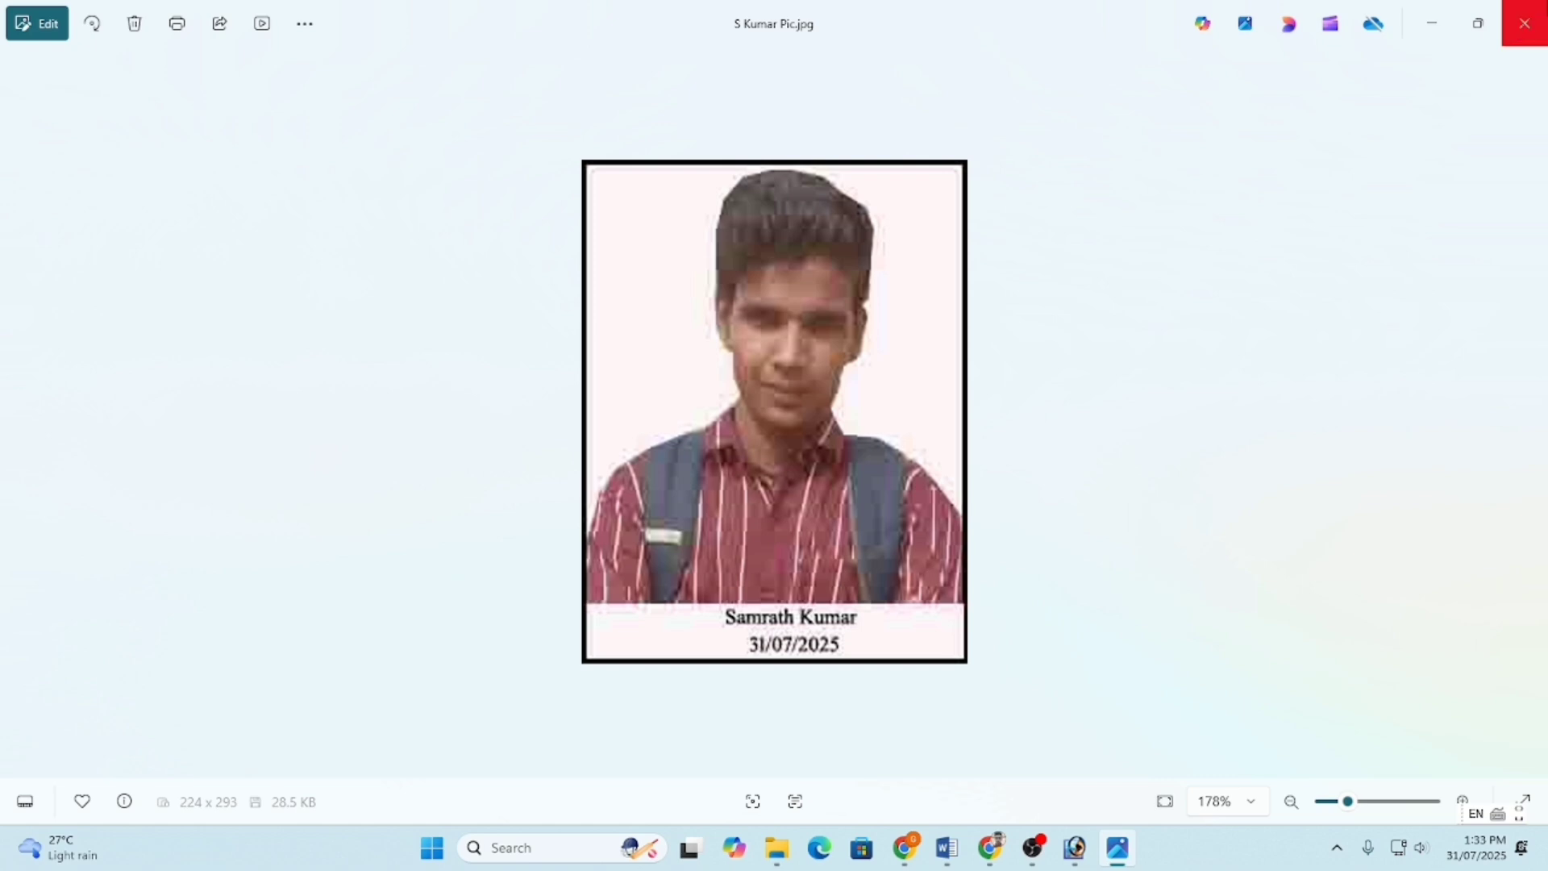
pyautogui.click(1524, 22)
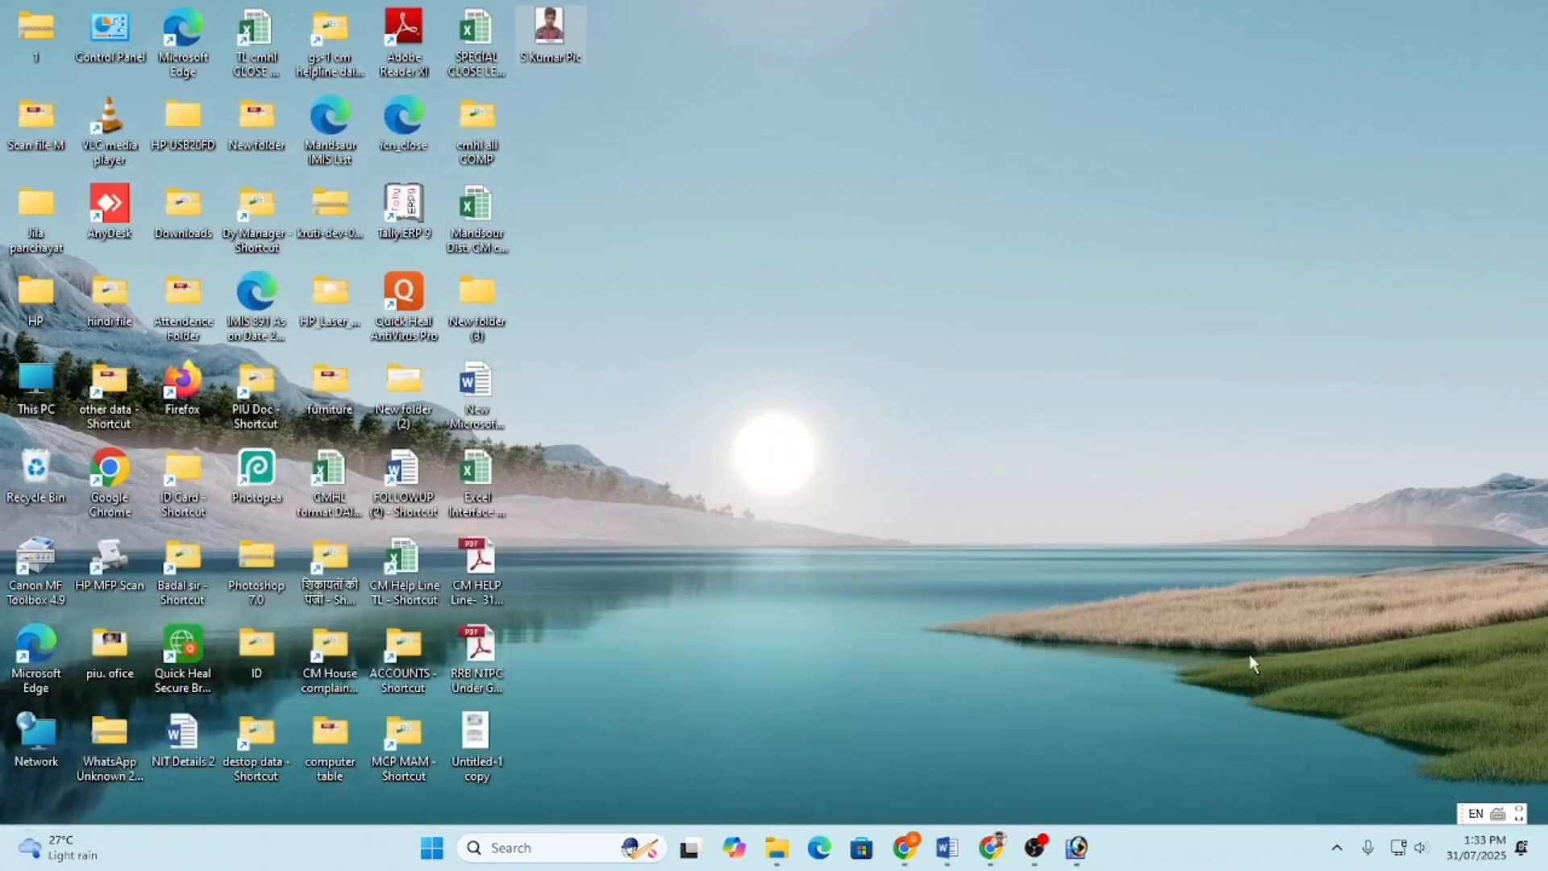
# - Try a larger print scale and look at the Border settings in Print with Preview, then close without printing
pyautogui.click(1095, 847)
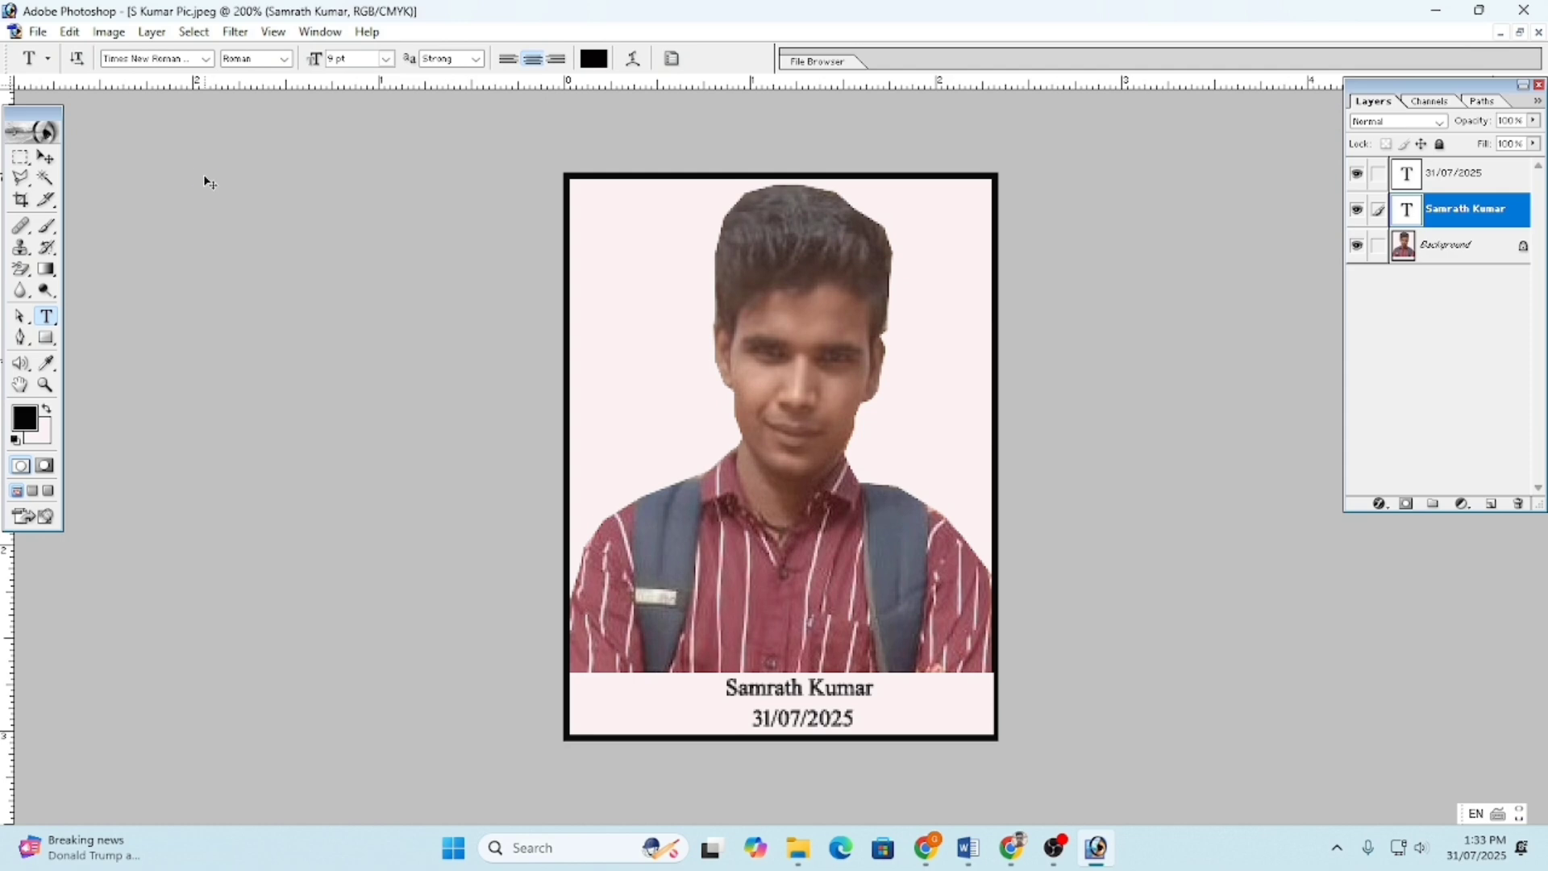
pyautogui.hotkey('ctrl', 'alt', 'p')
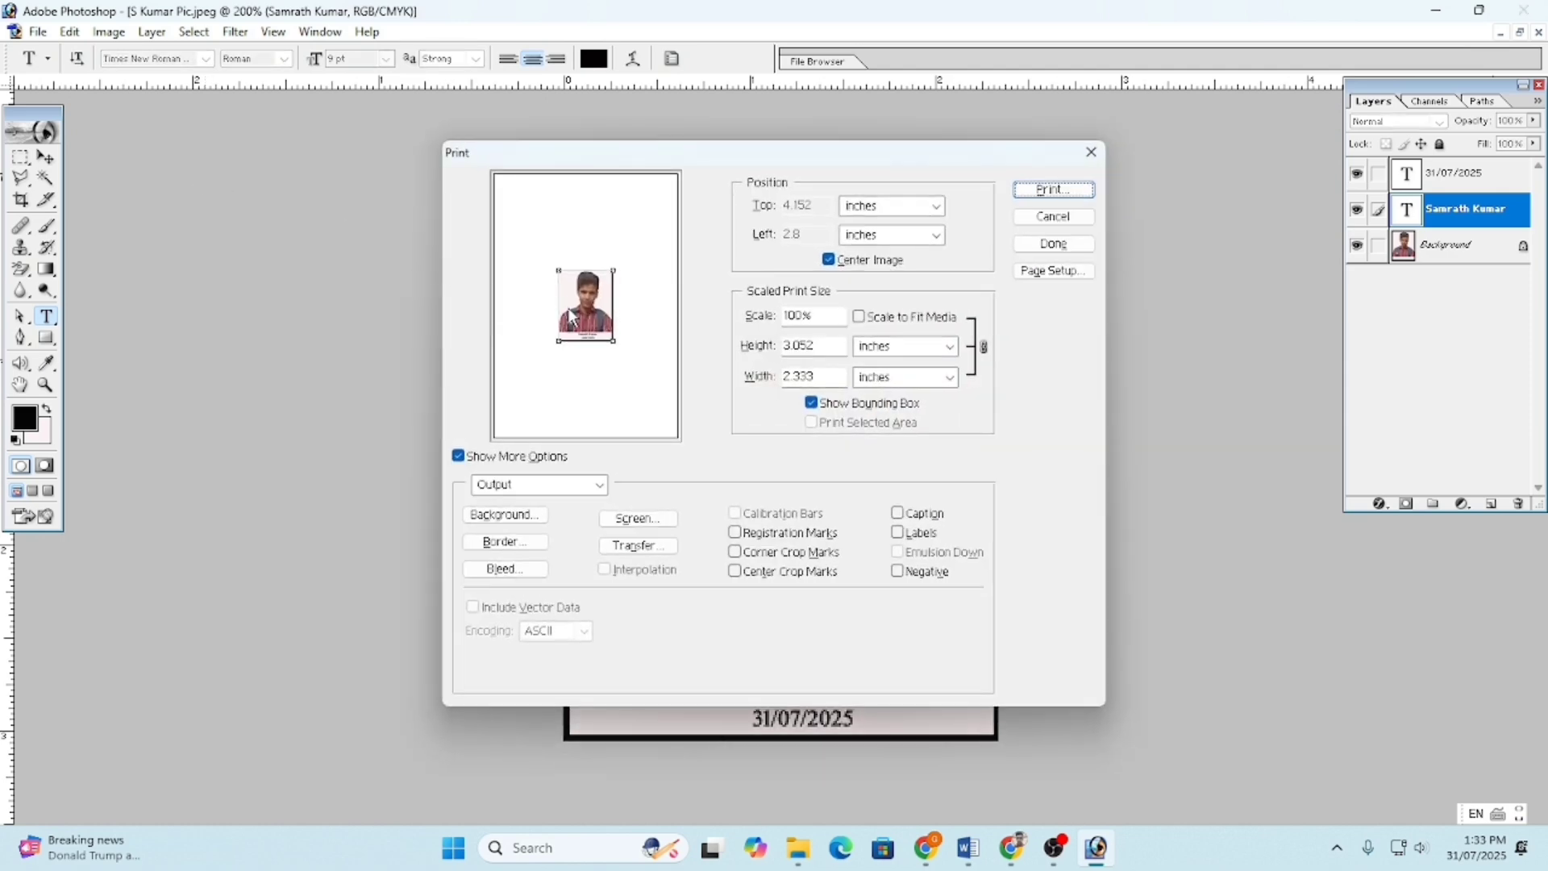
pyautogui.moveTo(558, 303)
pyautogui.mouseDown()
pyautogui.moveTo(419, 311)
pyautogui.moveTo(539, 310)
pyautogui.mouseUp()
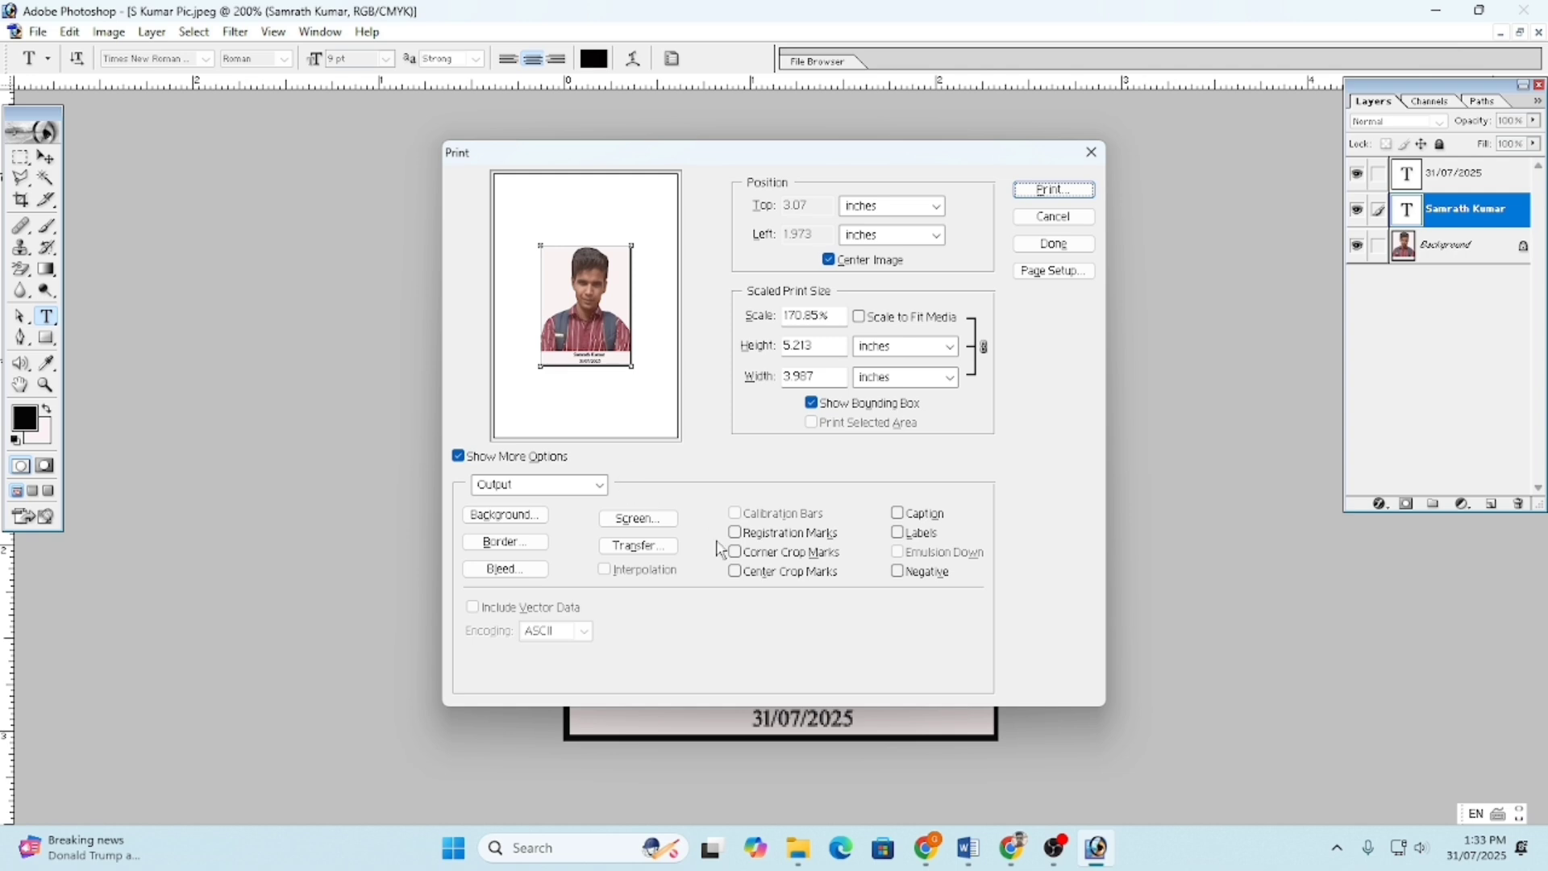
pyautogui.click(518, 552)
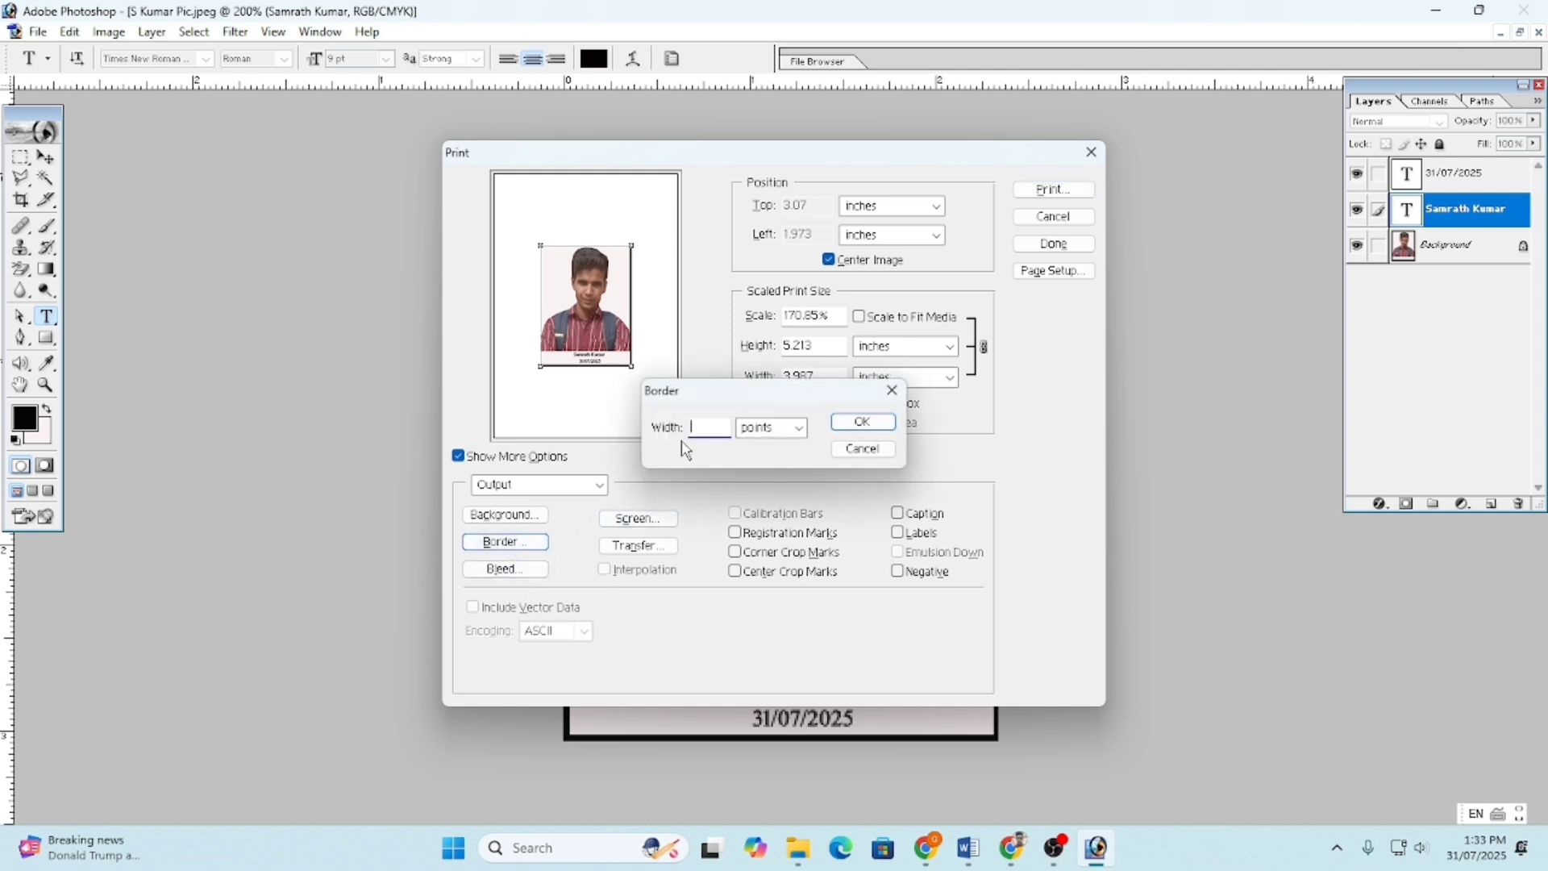
pyautogui.click(896, 395)
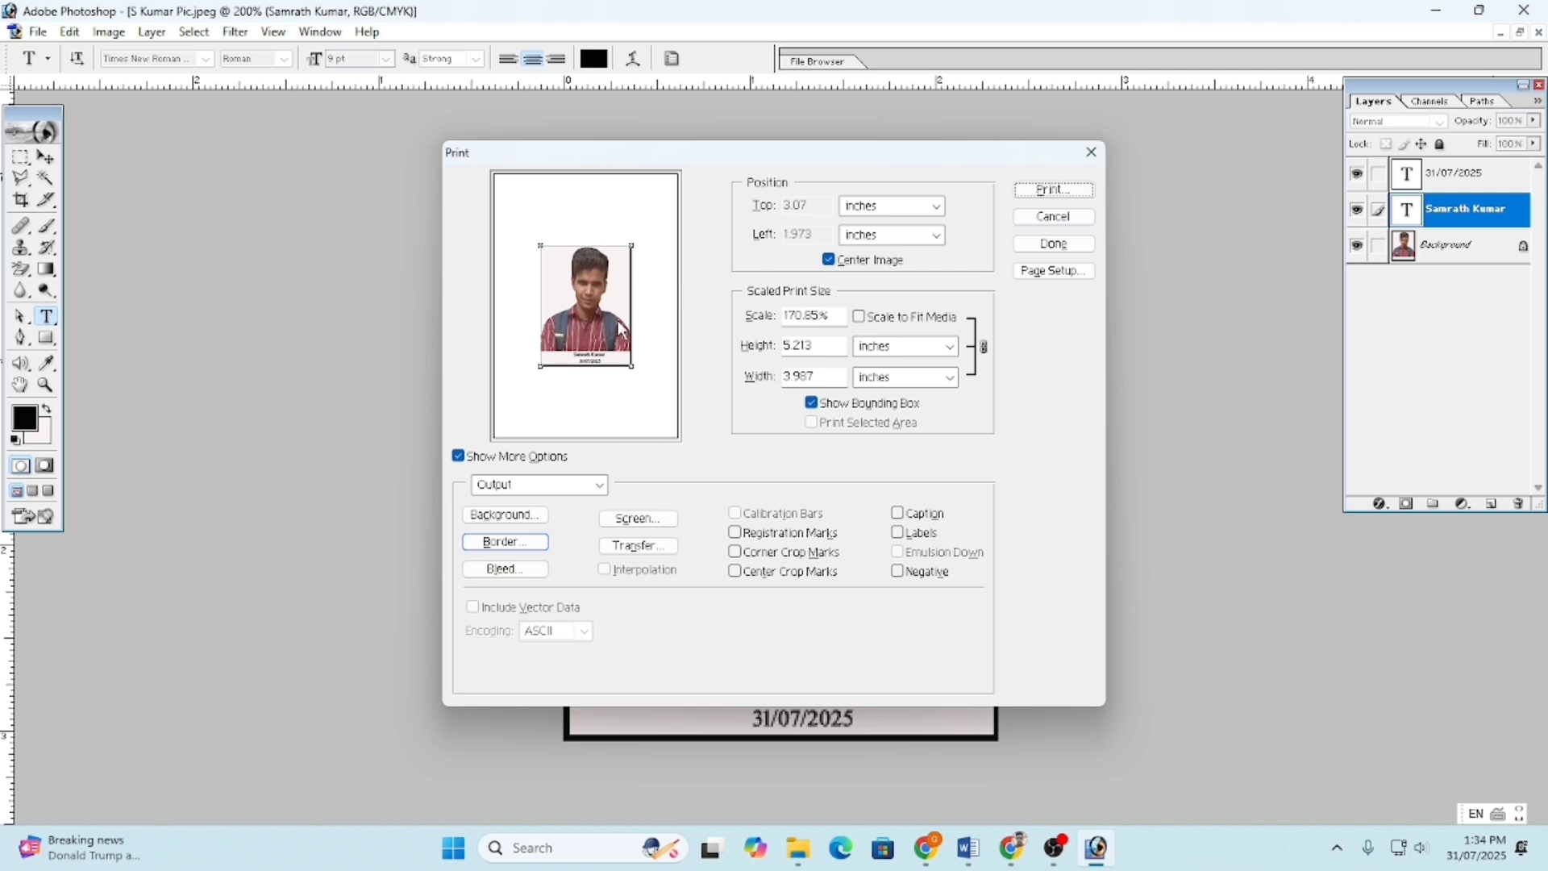
pyautogui.moveTo(631, 312); pyautogui.dragTo(628, 361)
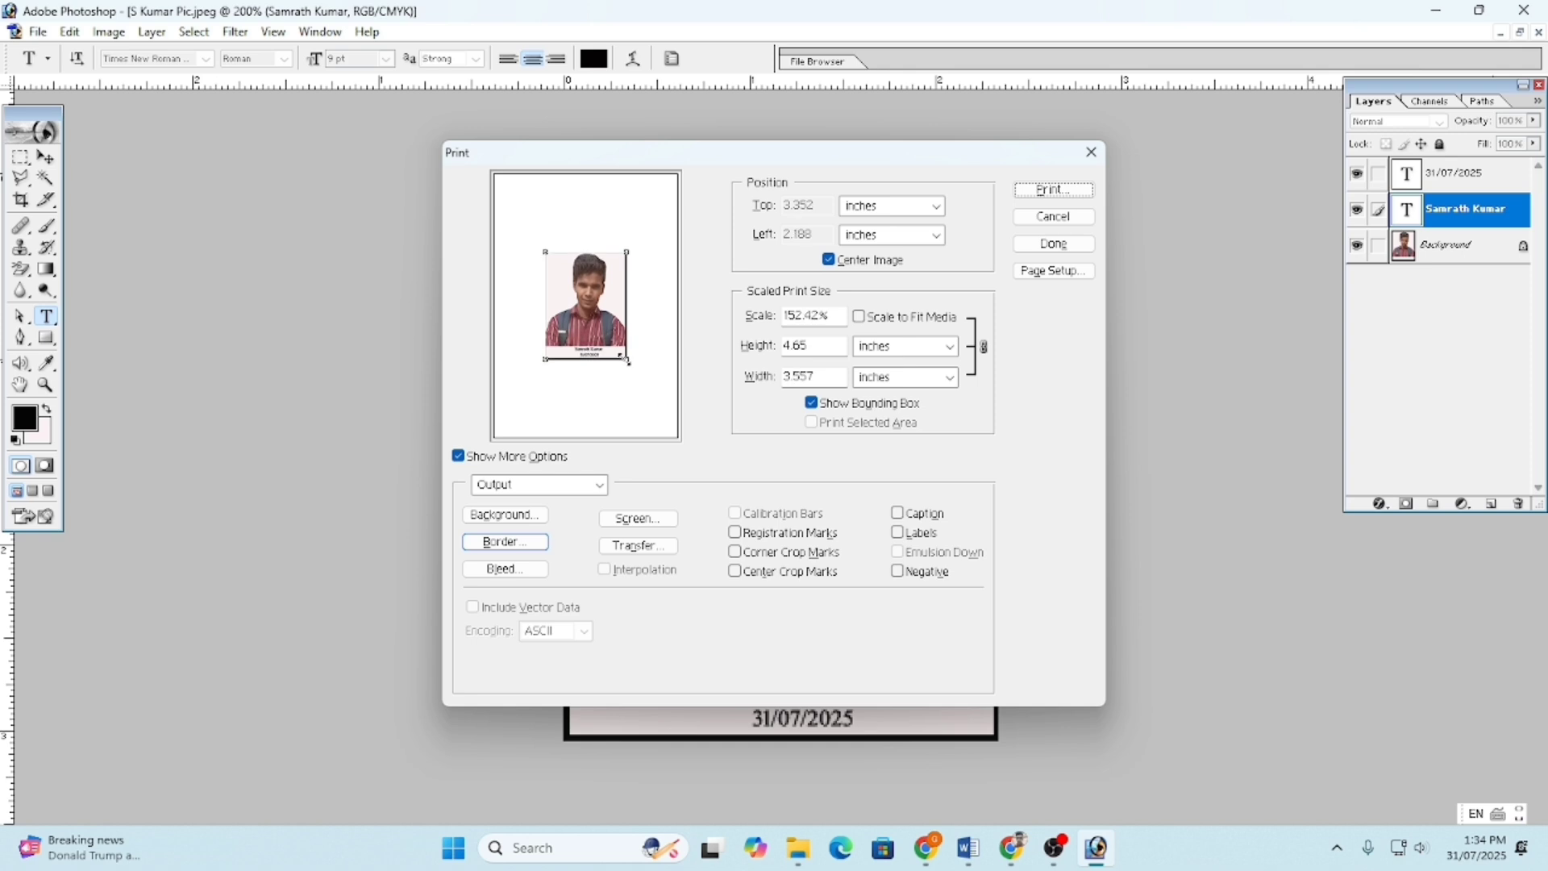
pyautogui.click(1094, 153)
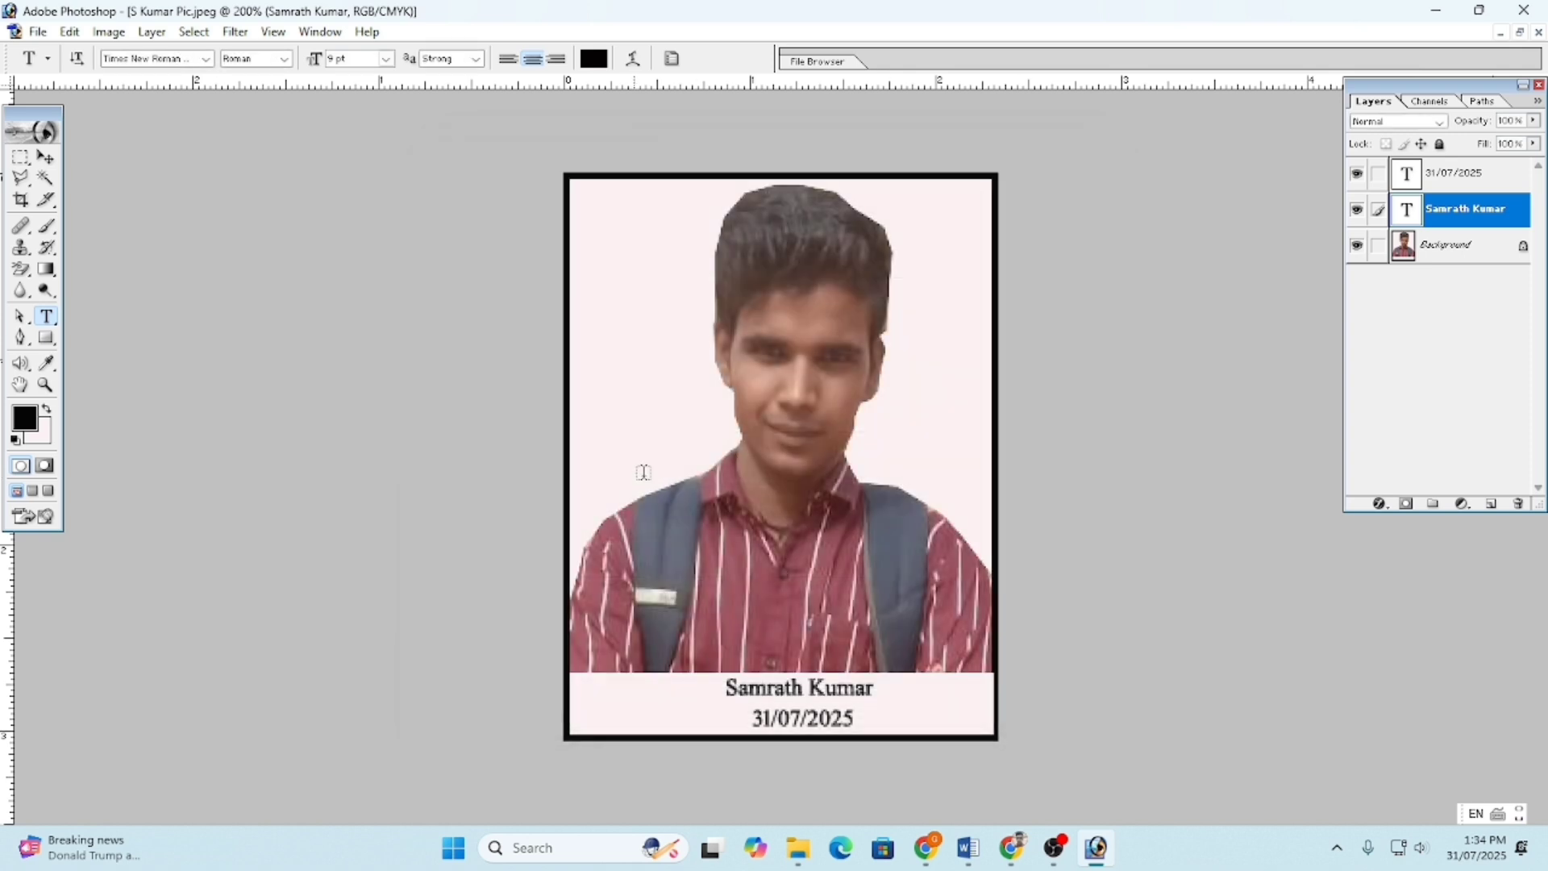
# - Discard the stray empty text layer on the portrait, zoom back out, and open the File menu
pyautogui.click(800, 391)
pyautogui.scroll(3, 801, 392)
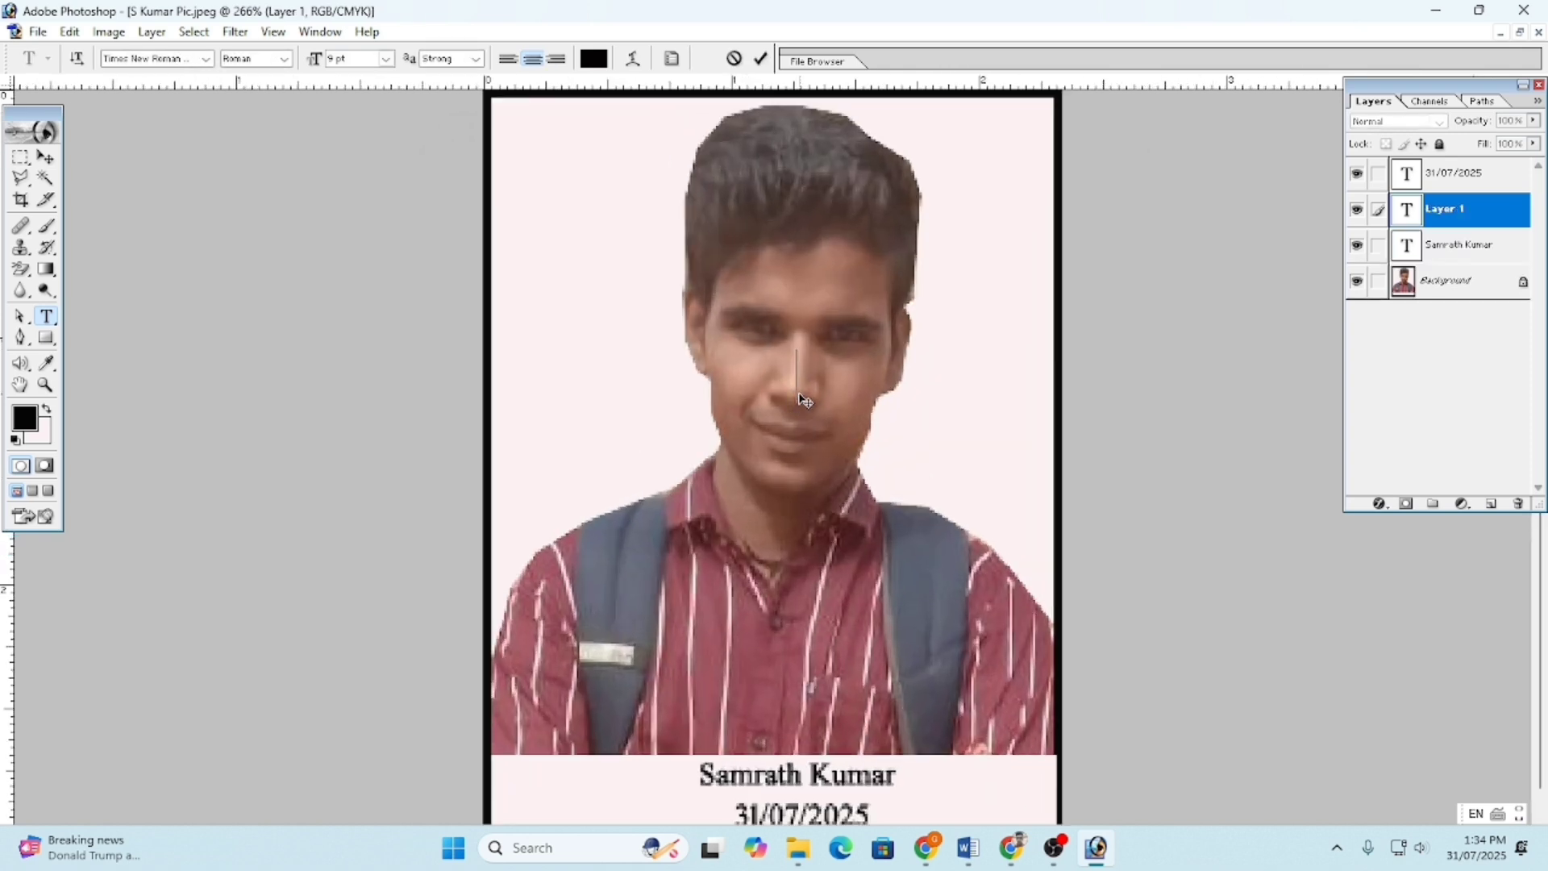
pyautogui.press('Escape')
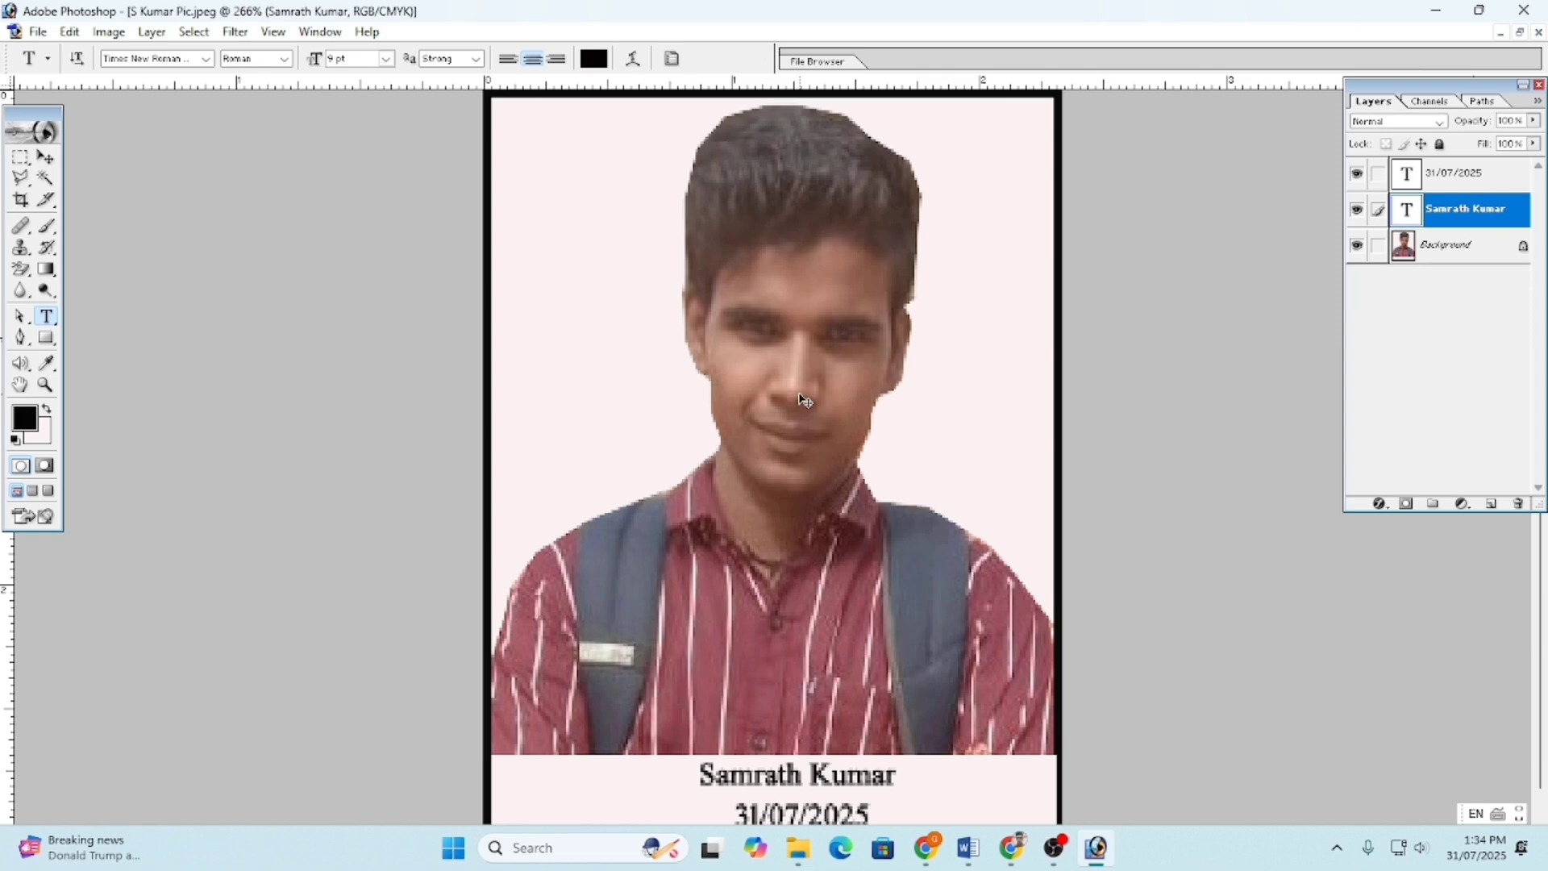
pyautogui.scroll(-2, 803, 400)
pyautogui.scroll(1, 804, 400)
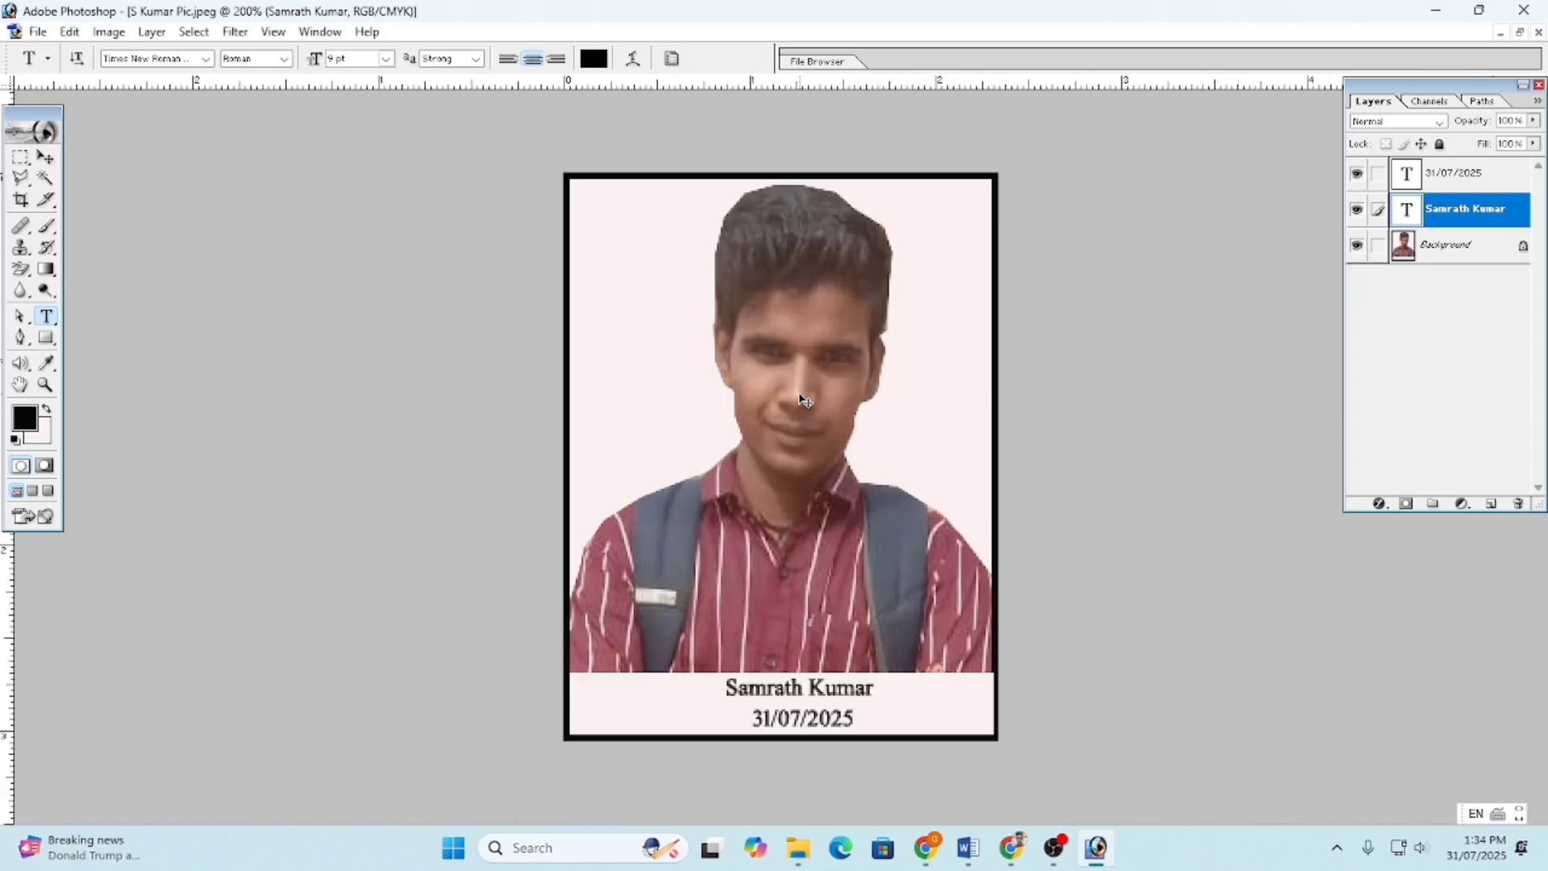
pyautogui.scroll(-1, 801, 393)
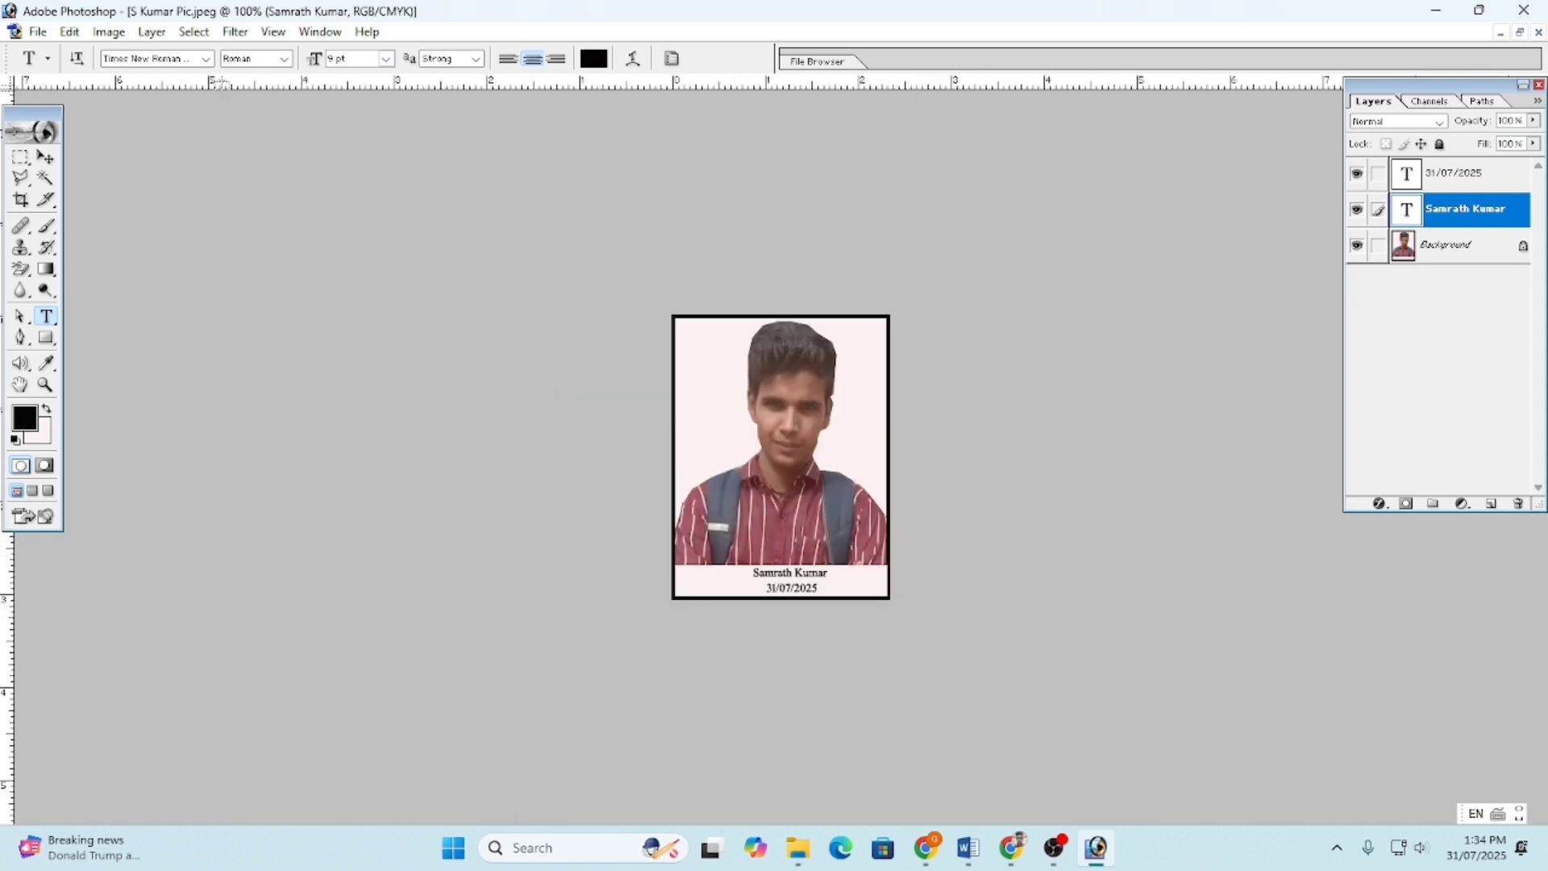
pyautogui.click(39, 32)
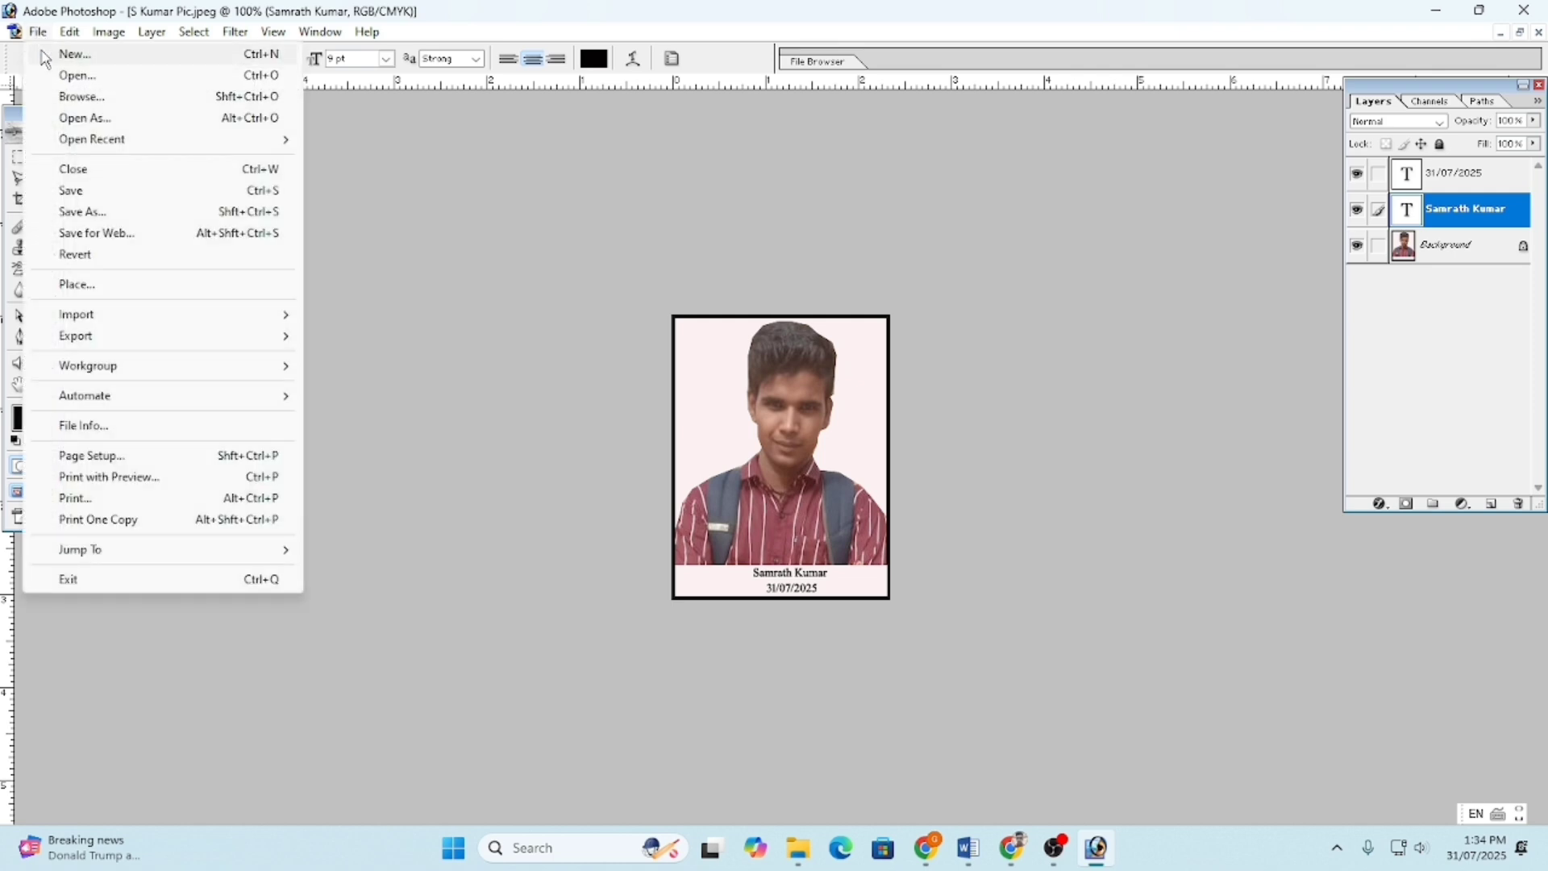
# - Create Untitled-1 from the A4 preset size: 210 × 297 mm, 300 pixels/inch, white
pyautogui.click(44, 58)
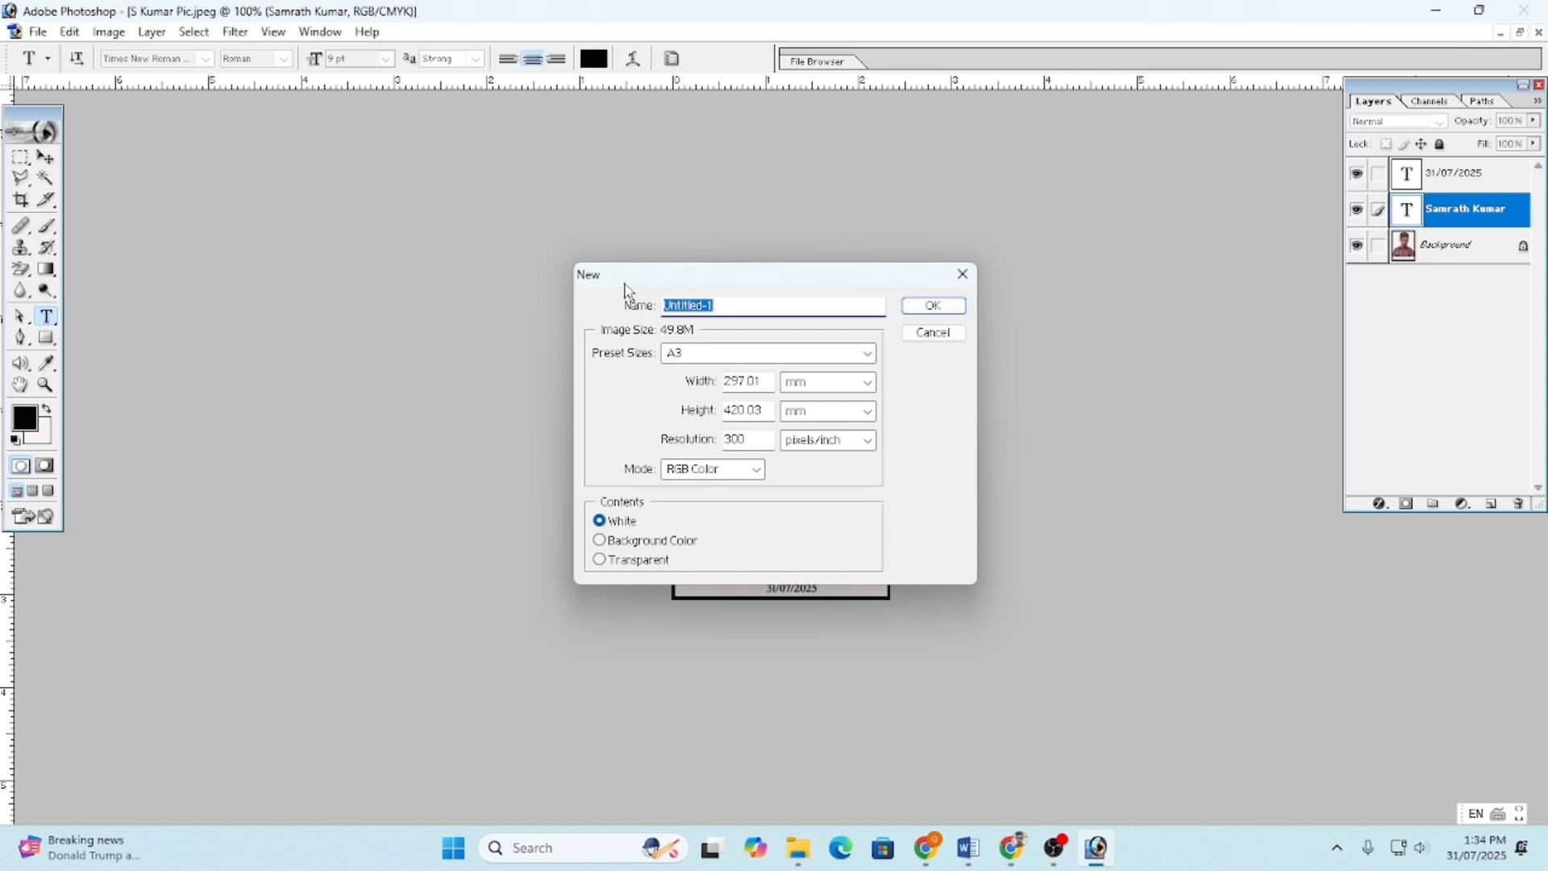
pyautogui.click(678, 354)
pyautogui.click(674, 745)
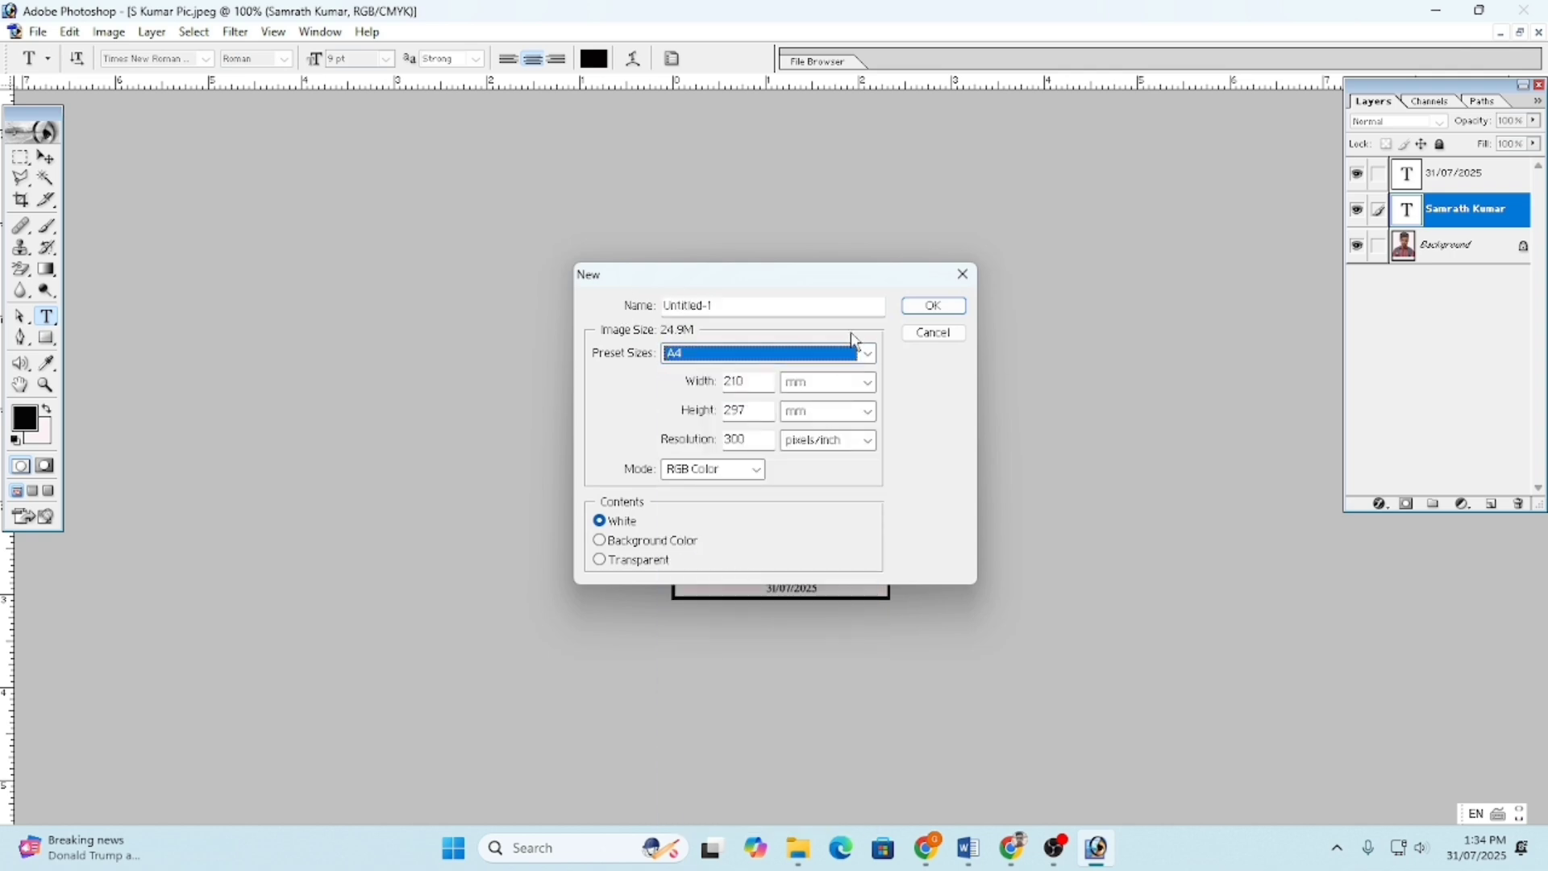
pyautogui.click(933, 309)
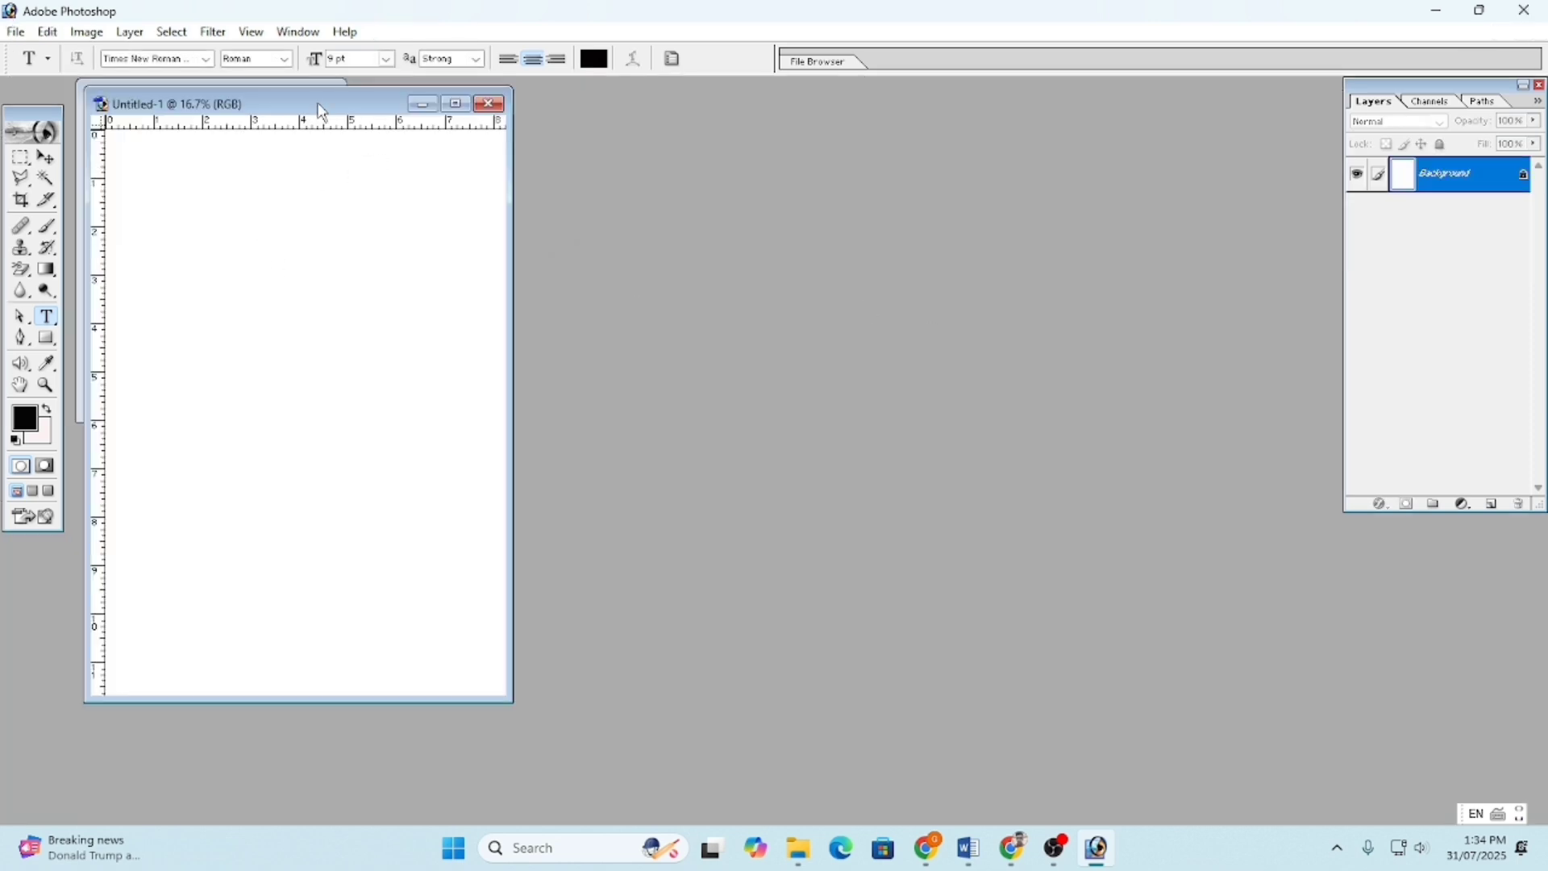
# - Drag the portrait's Background onto the A4 page with the Move tool, then enlarge it and place it top-left
pyautogui.moveTo(324, 105); pyautogui.dragTo(641, 117)
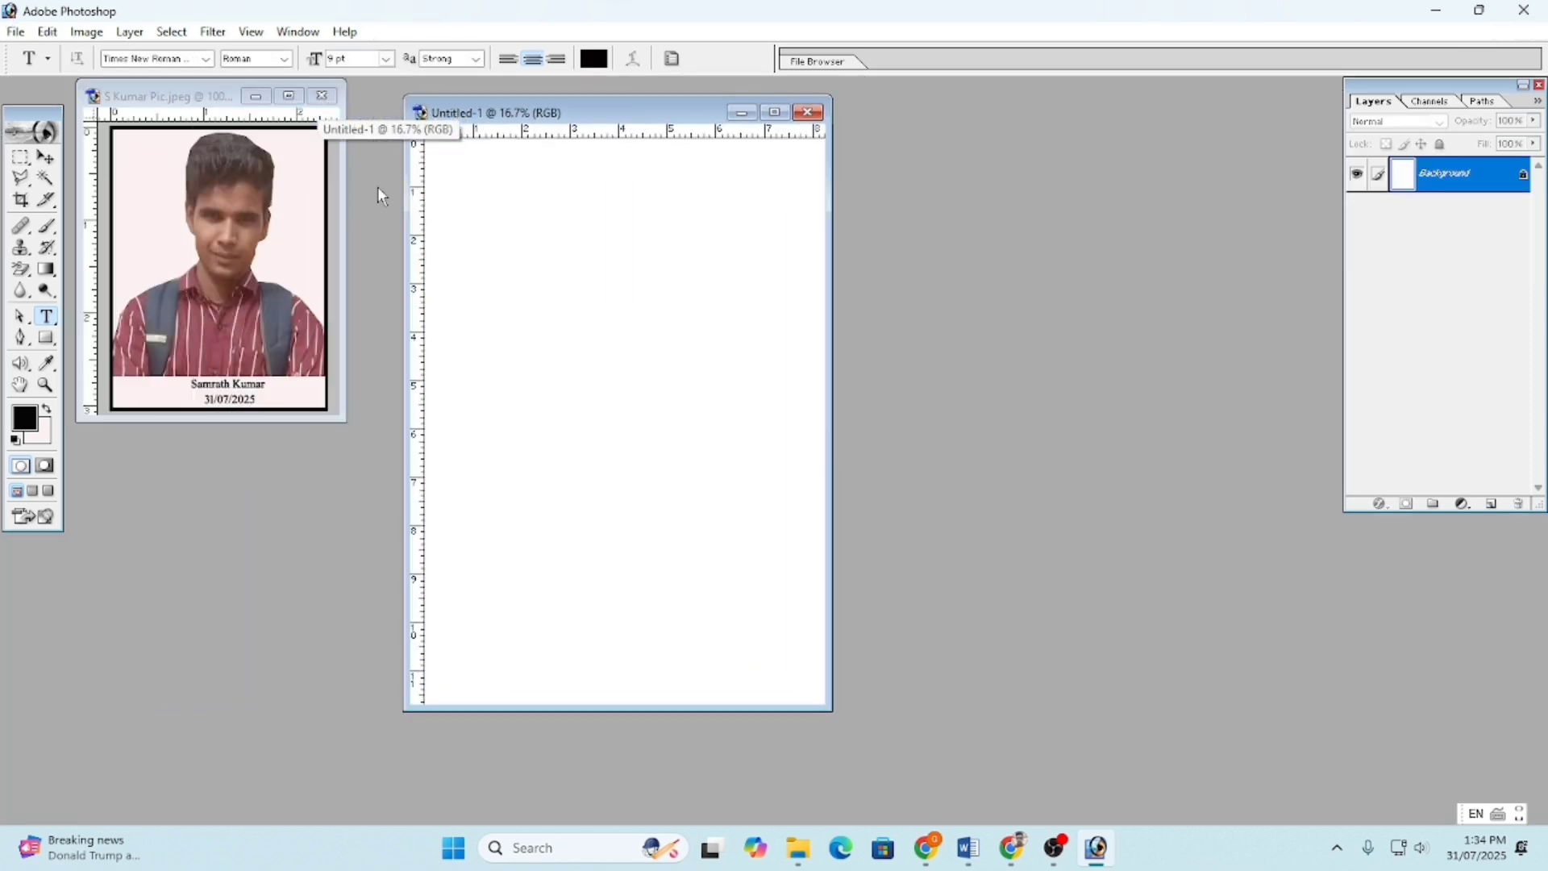
pyautogui.click(49, 161)
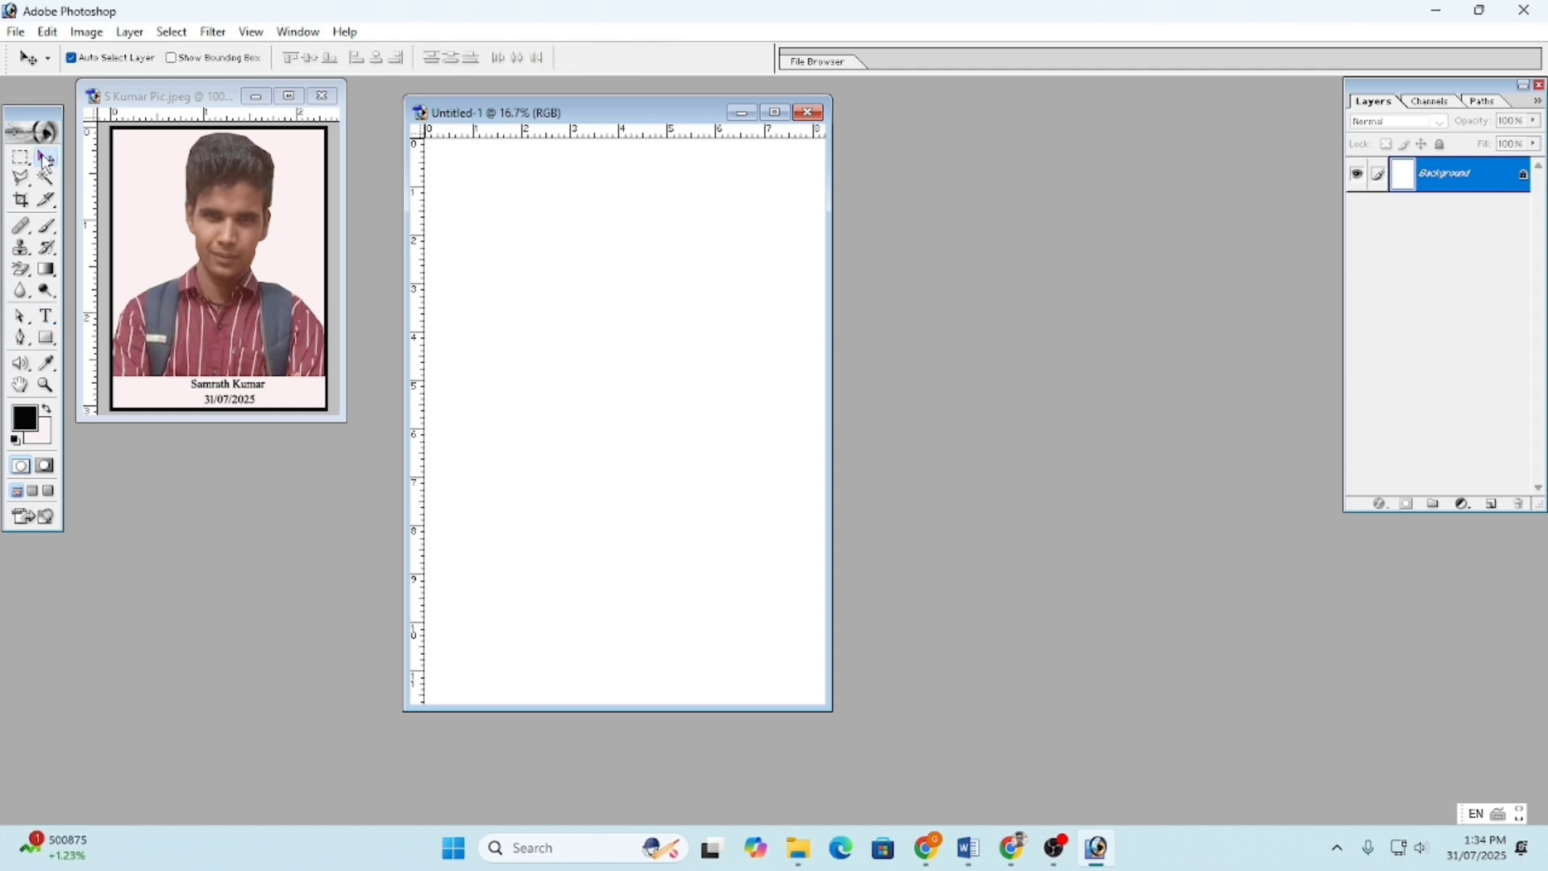
pyautogui.click(221, 214)
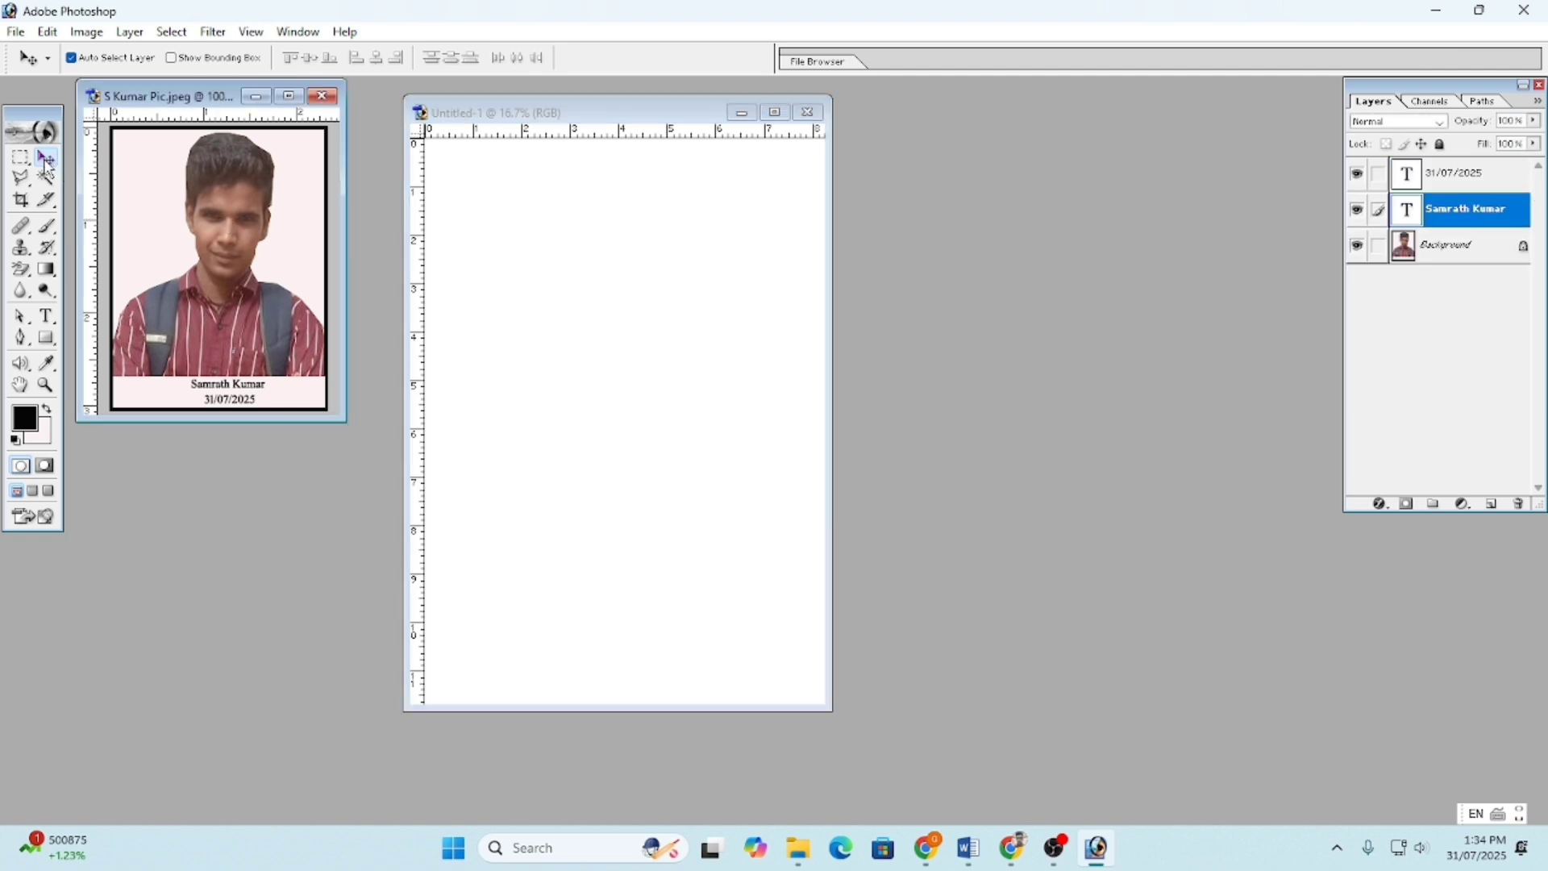
pyautogui.moveTo(185, 191); pyautogui.dragTo(500, 204)
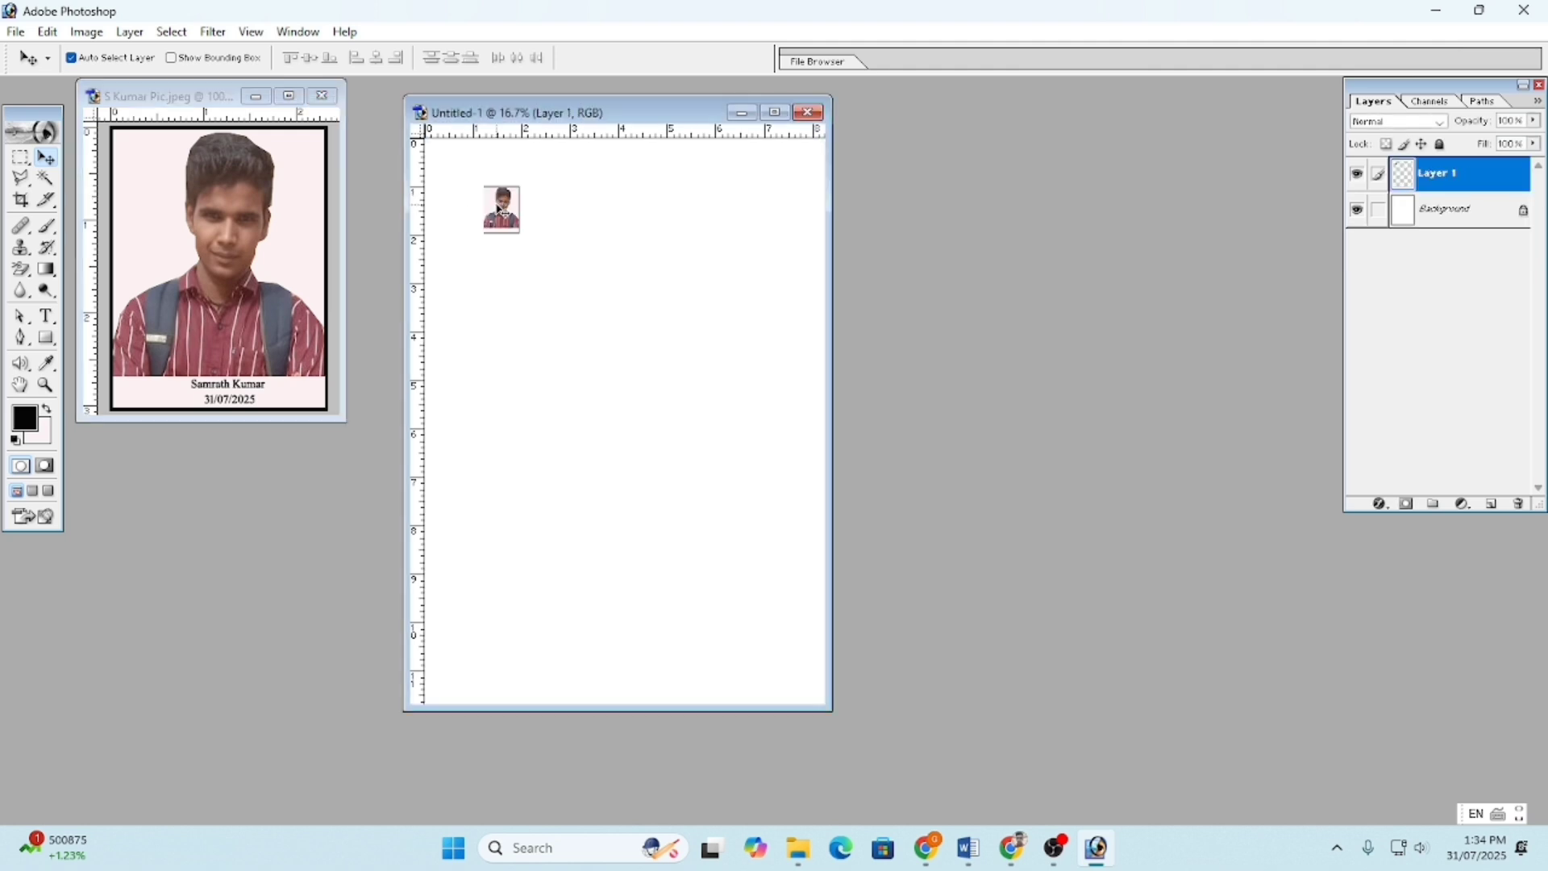
pyautogui.hotkey('ctrl', 't')
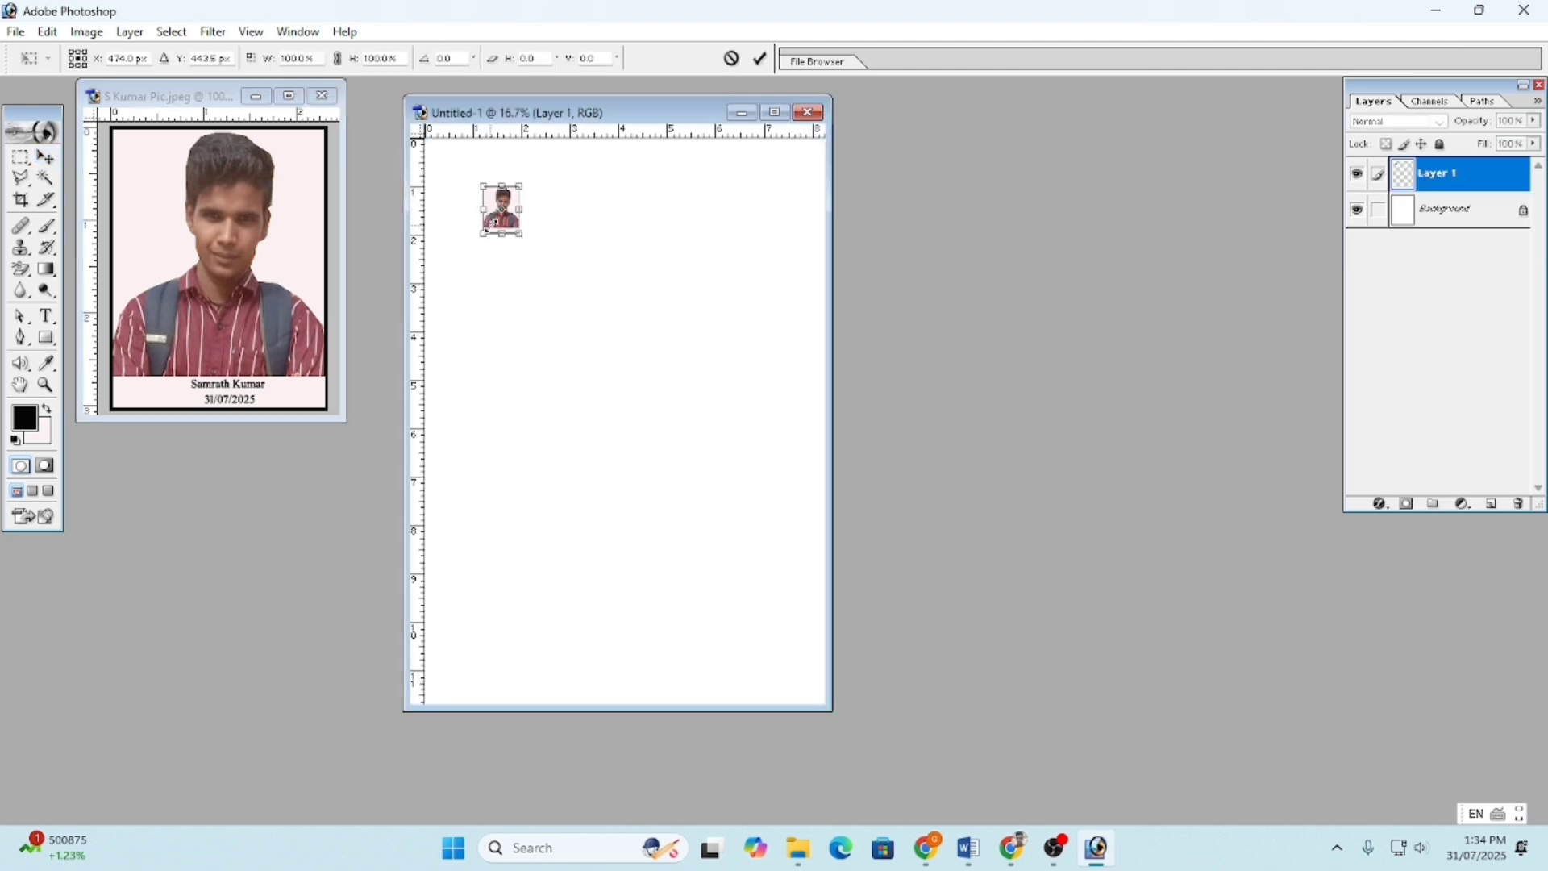
pyautogui.moveTo(525, 239); pyautogui.dragTo(572, 295)
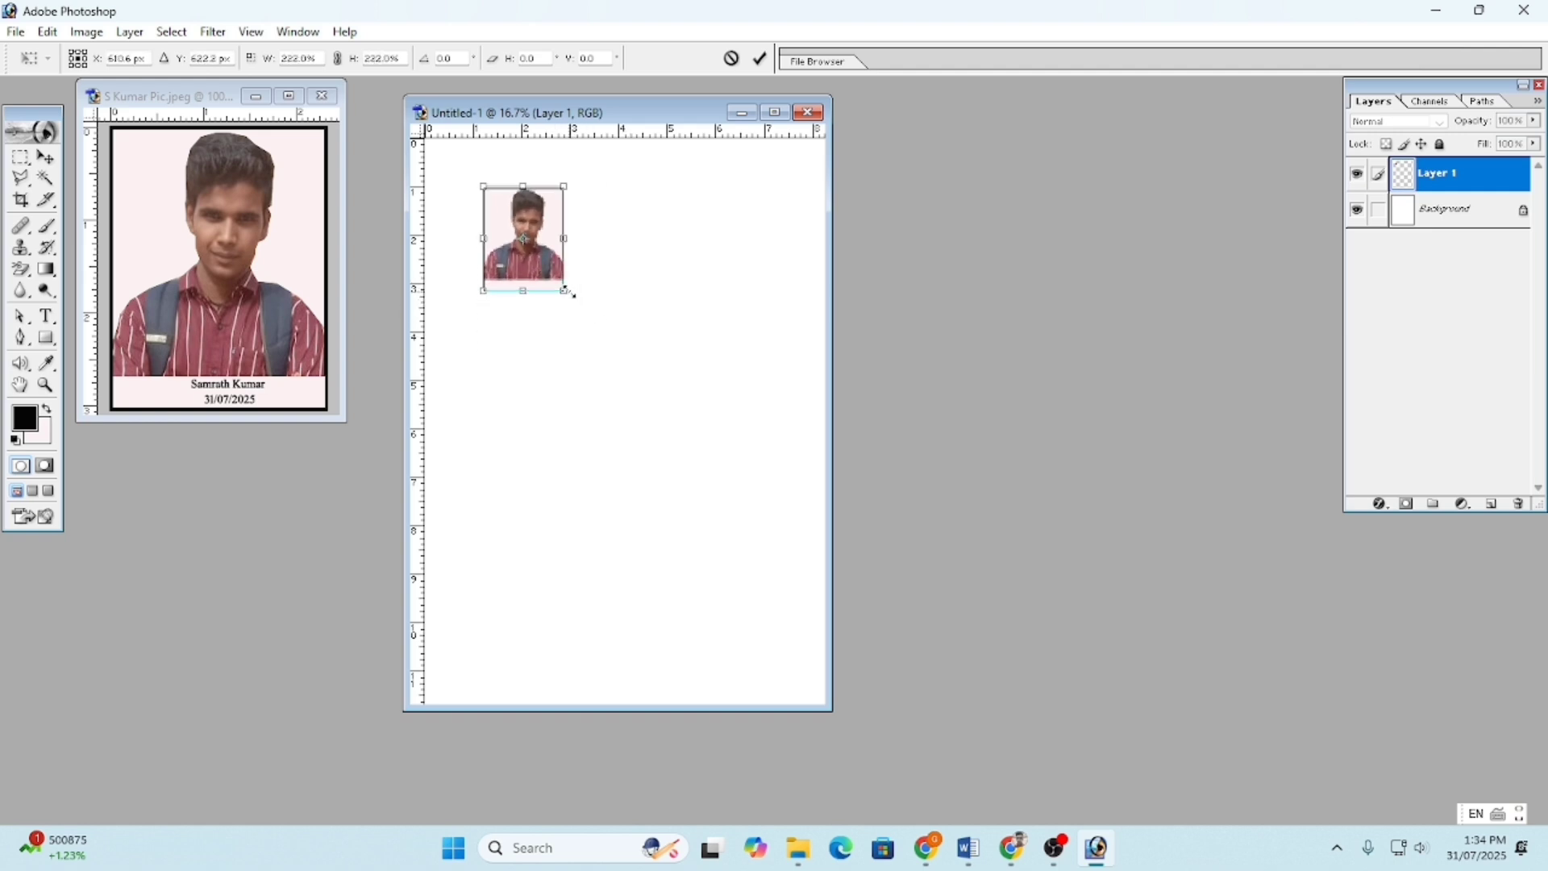
pyautogui.moveTo(531, 222); pyautogui.dragTo(481, 181)
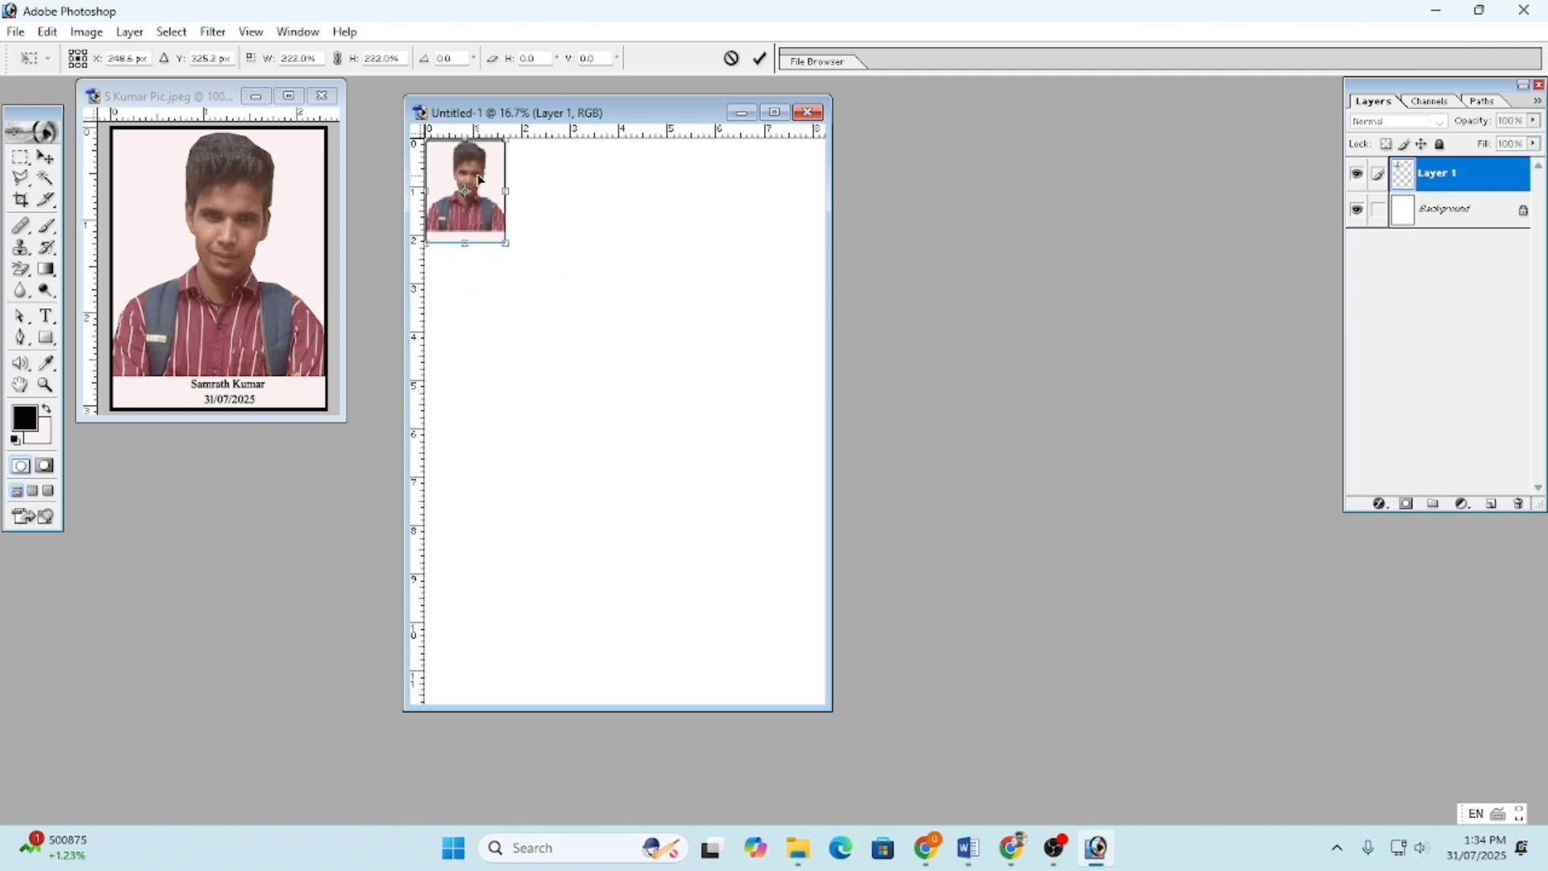
pyautogui.click(760, 58)
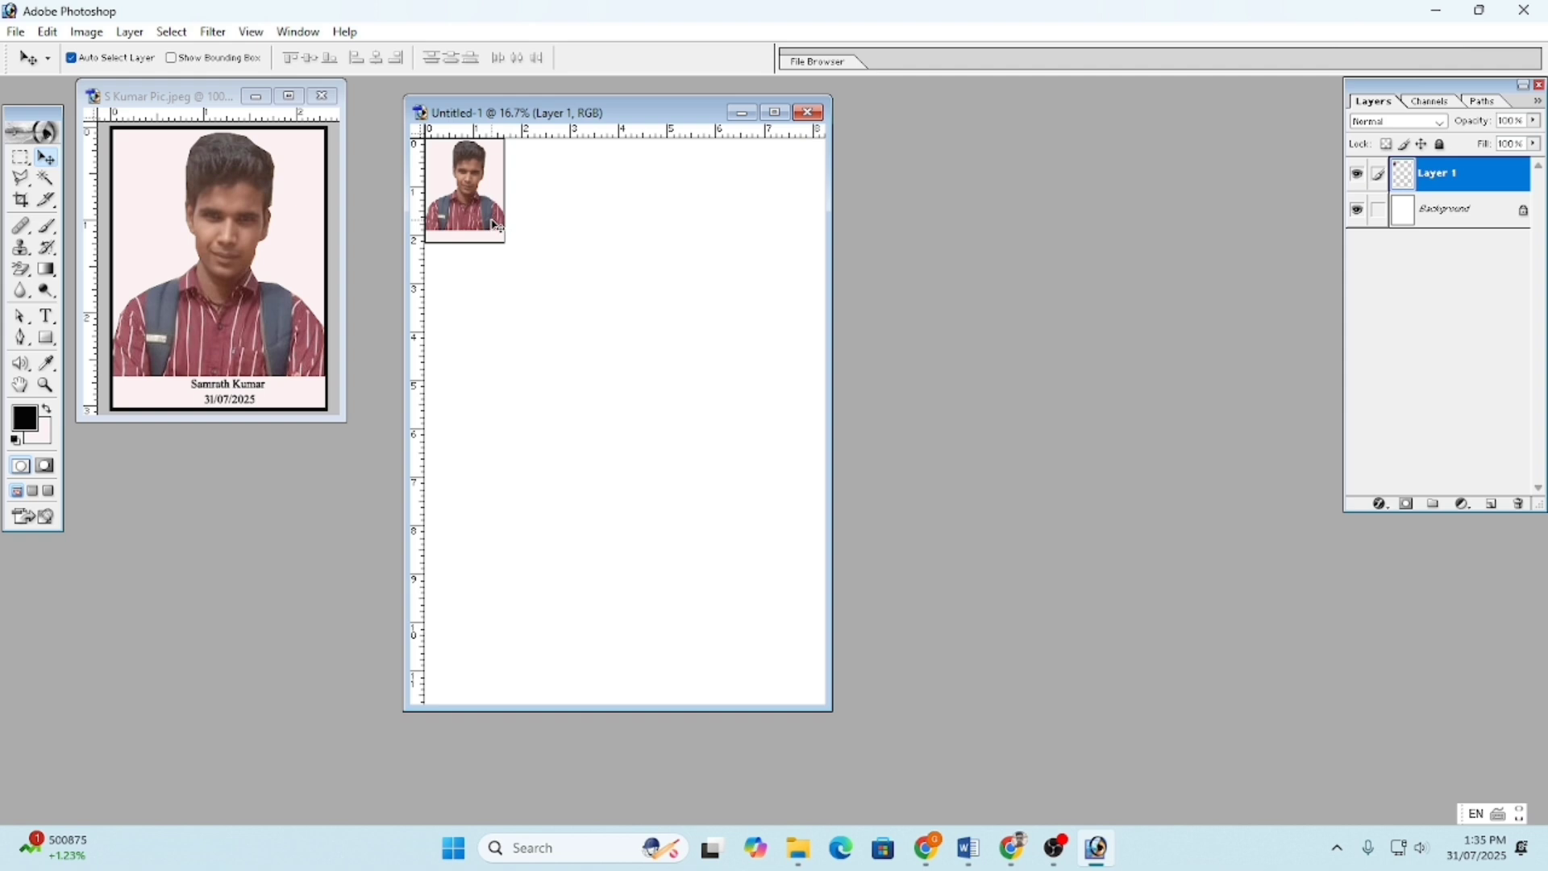
# - Move the portrait down and enlarge it again to cover much of the A4 page
pyautogui.moveTo(489, 219); pyautogui.dragTo(566, 287)
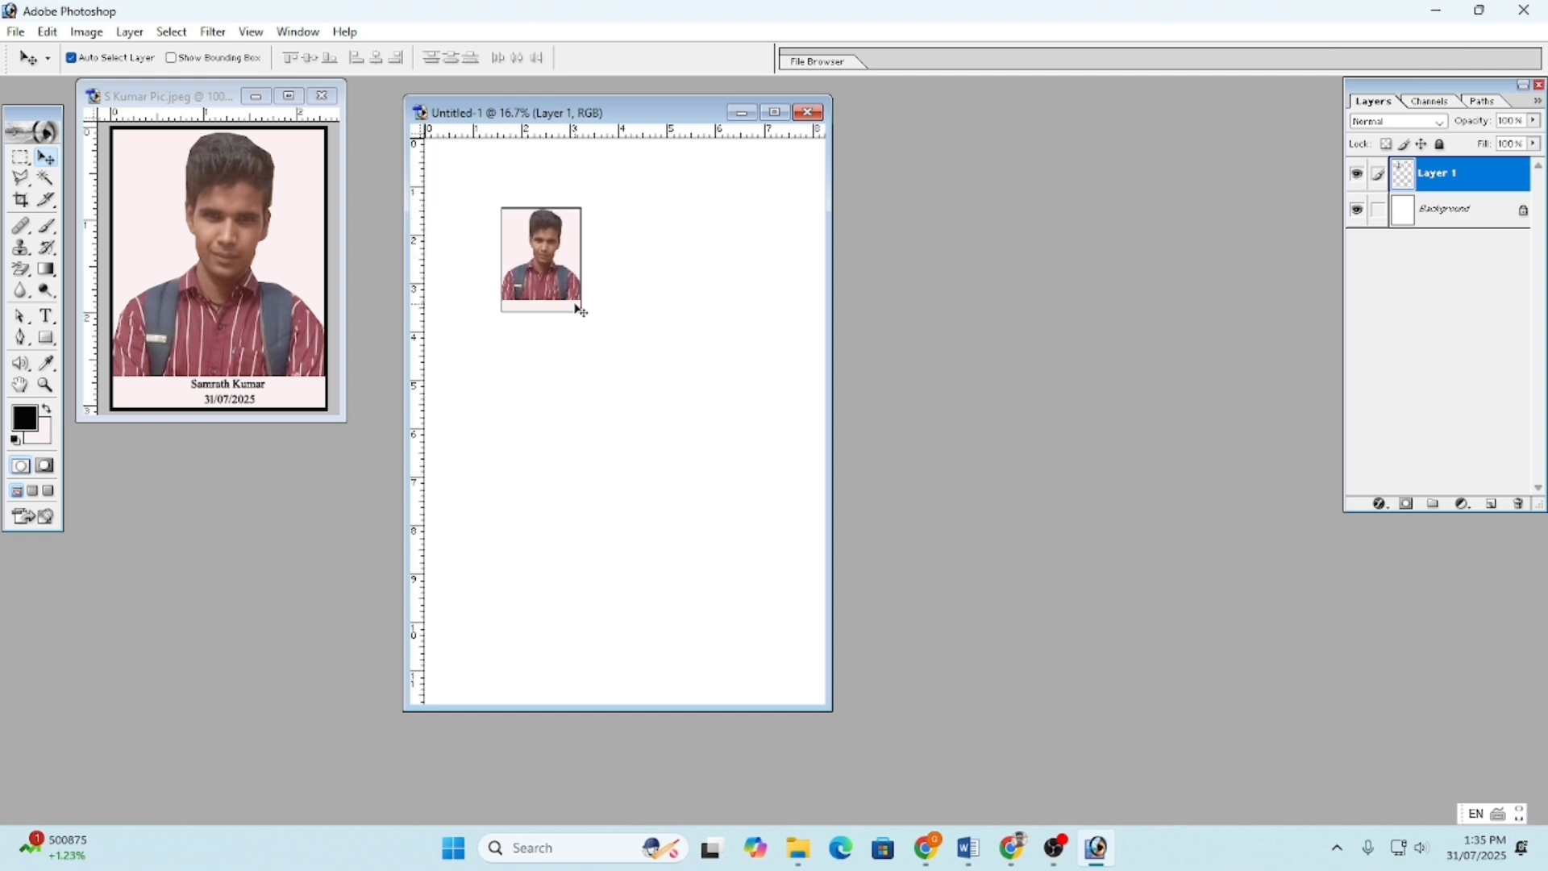
pyautogui.hotkey('ctrl', 't')
pyautogui.moveTo(581, 311); pyautogui.dragTo(770, 615)
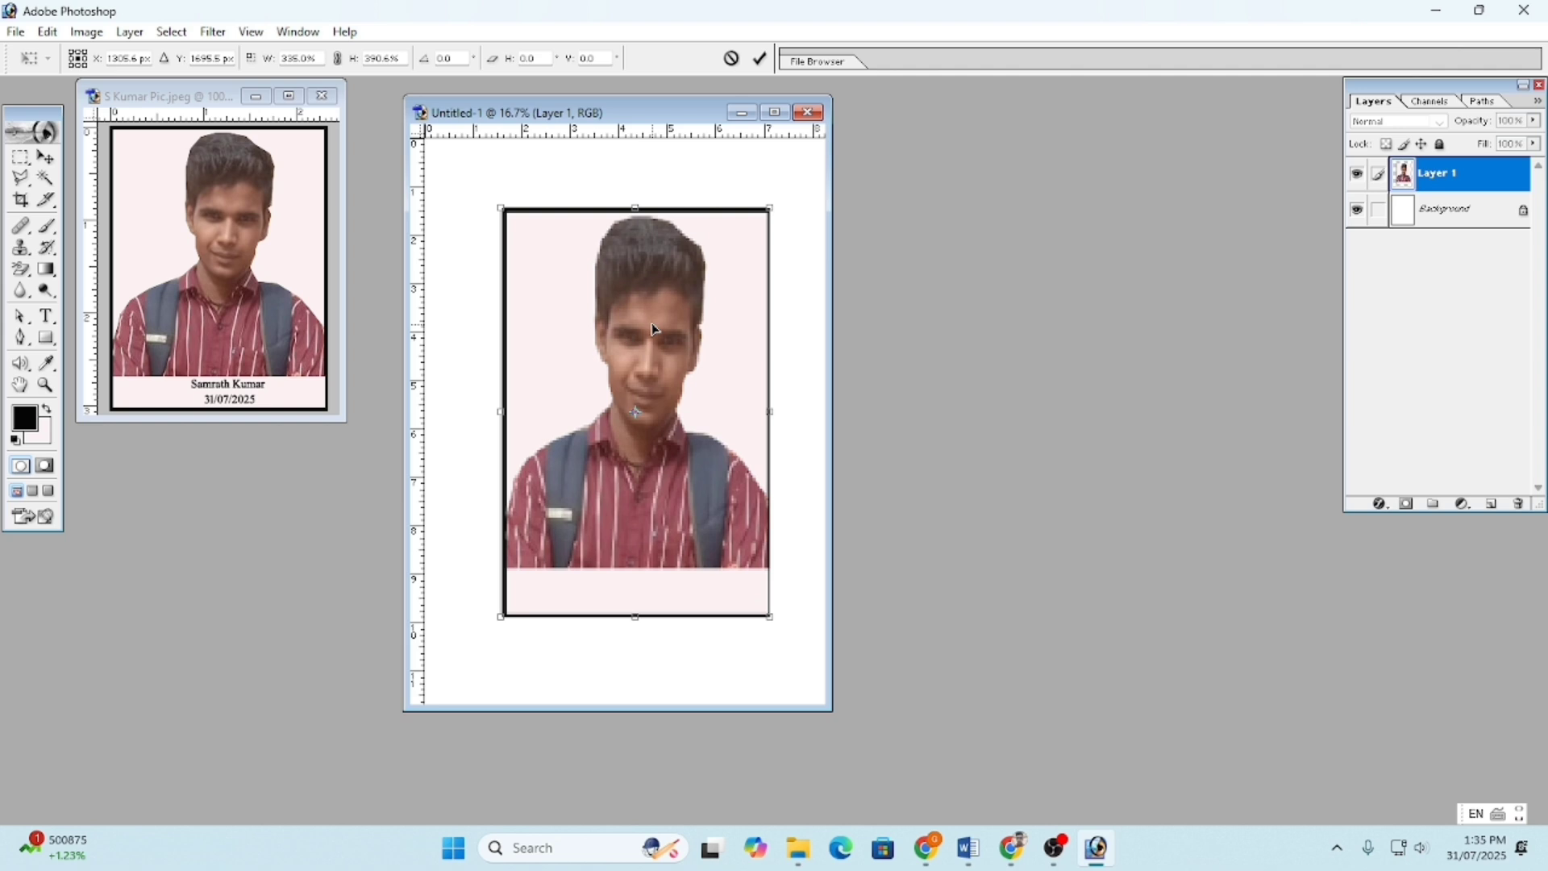
pyautogui.press('Return')
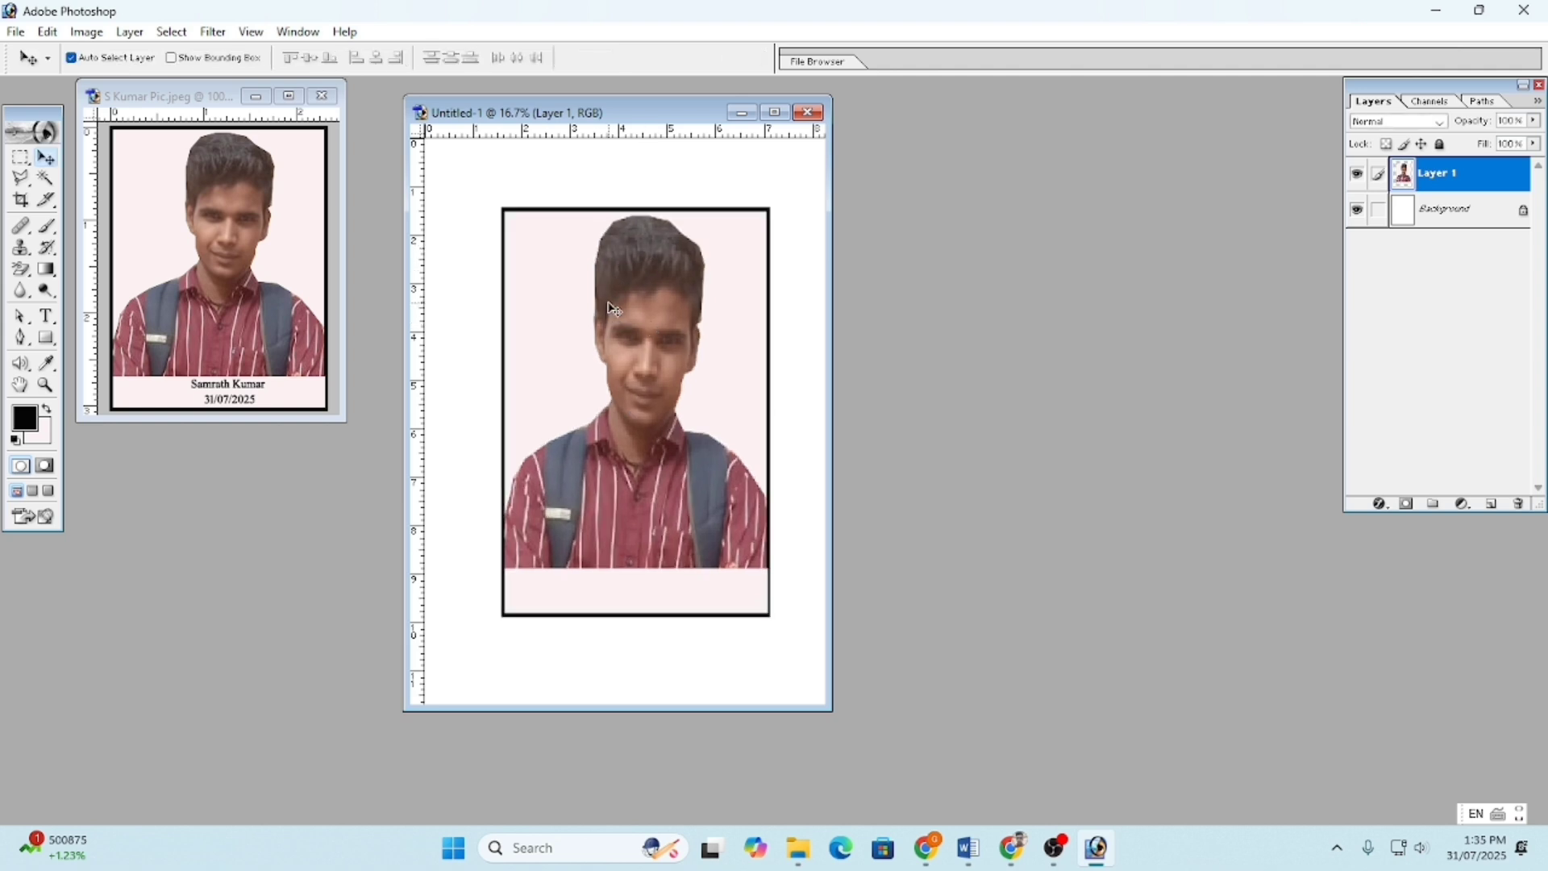
pyautogui.click(204, 394)
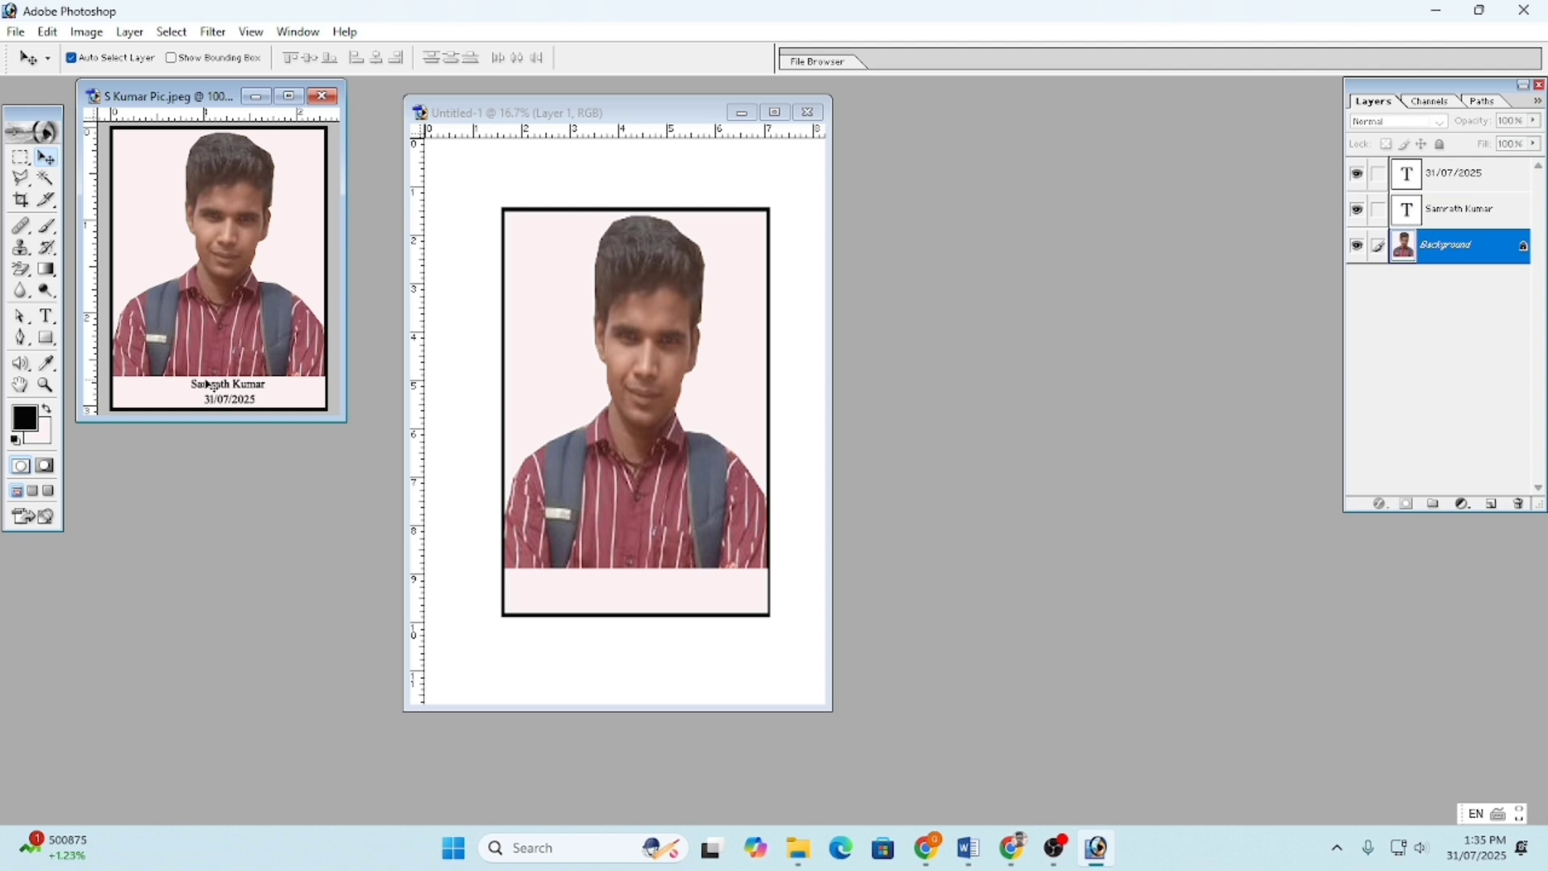
# - Link the name and date text layers to the portrait's Background, then delete Layer 1 from the A4 page
pyautogui.keyDown('ctrl'); pyautogui.click(1451, 215); pyautogui.keyUp('ctrl')
pyautogui.click(1379, 210)
pyautogui.click(1379, 174)
pyautogui.click(673, 345)
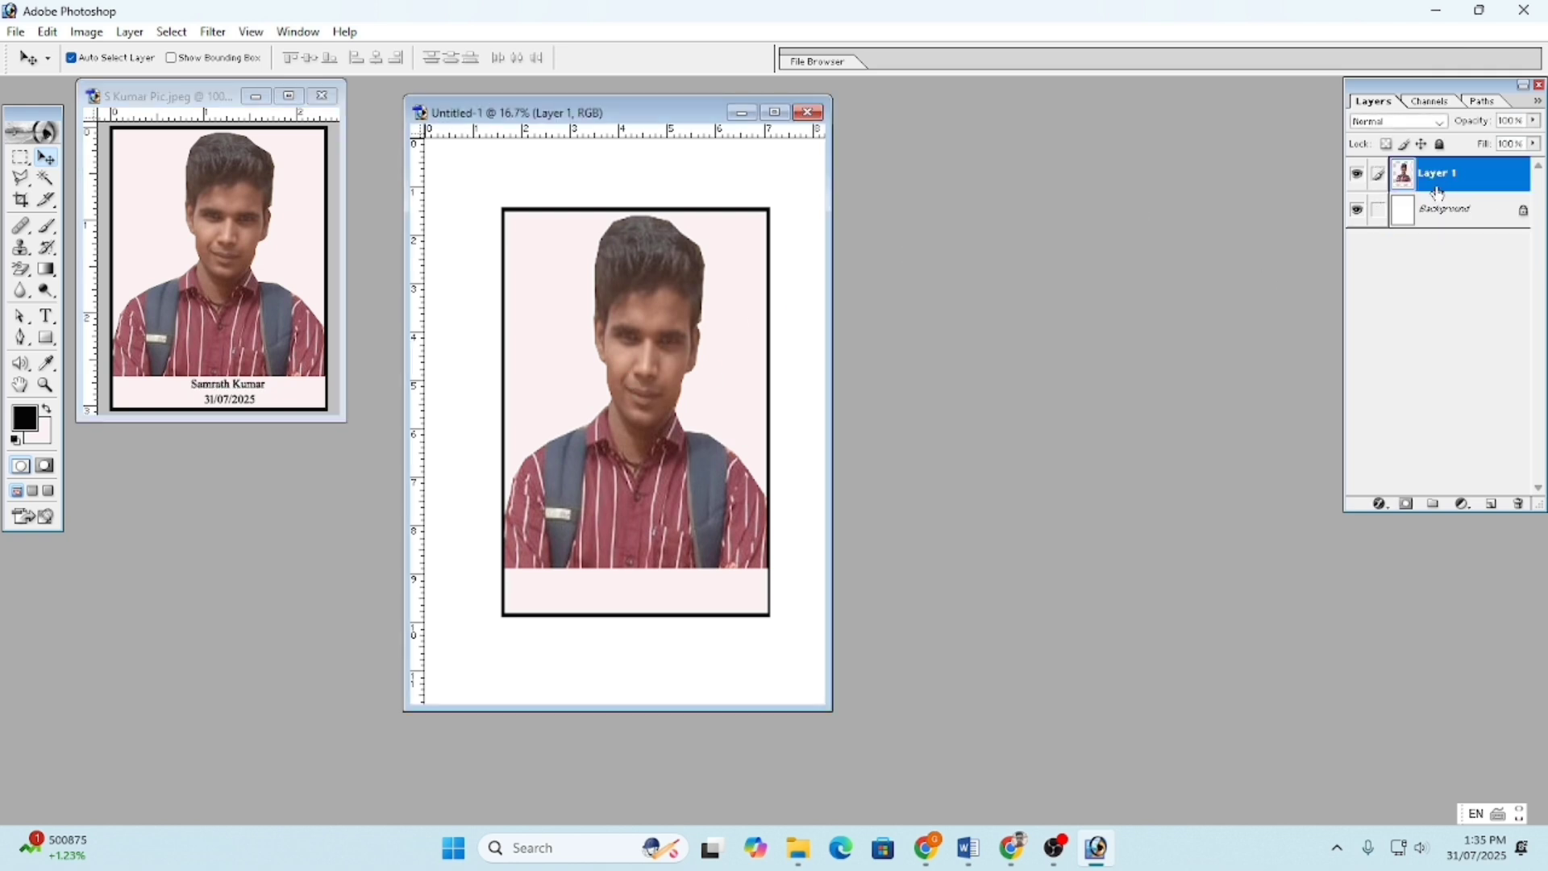
pyautogui.moveTo(1435, 179); pyautogui.dragTo(1519, 504)
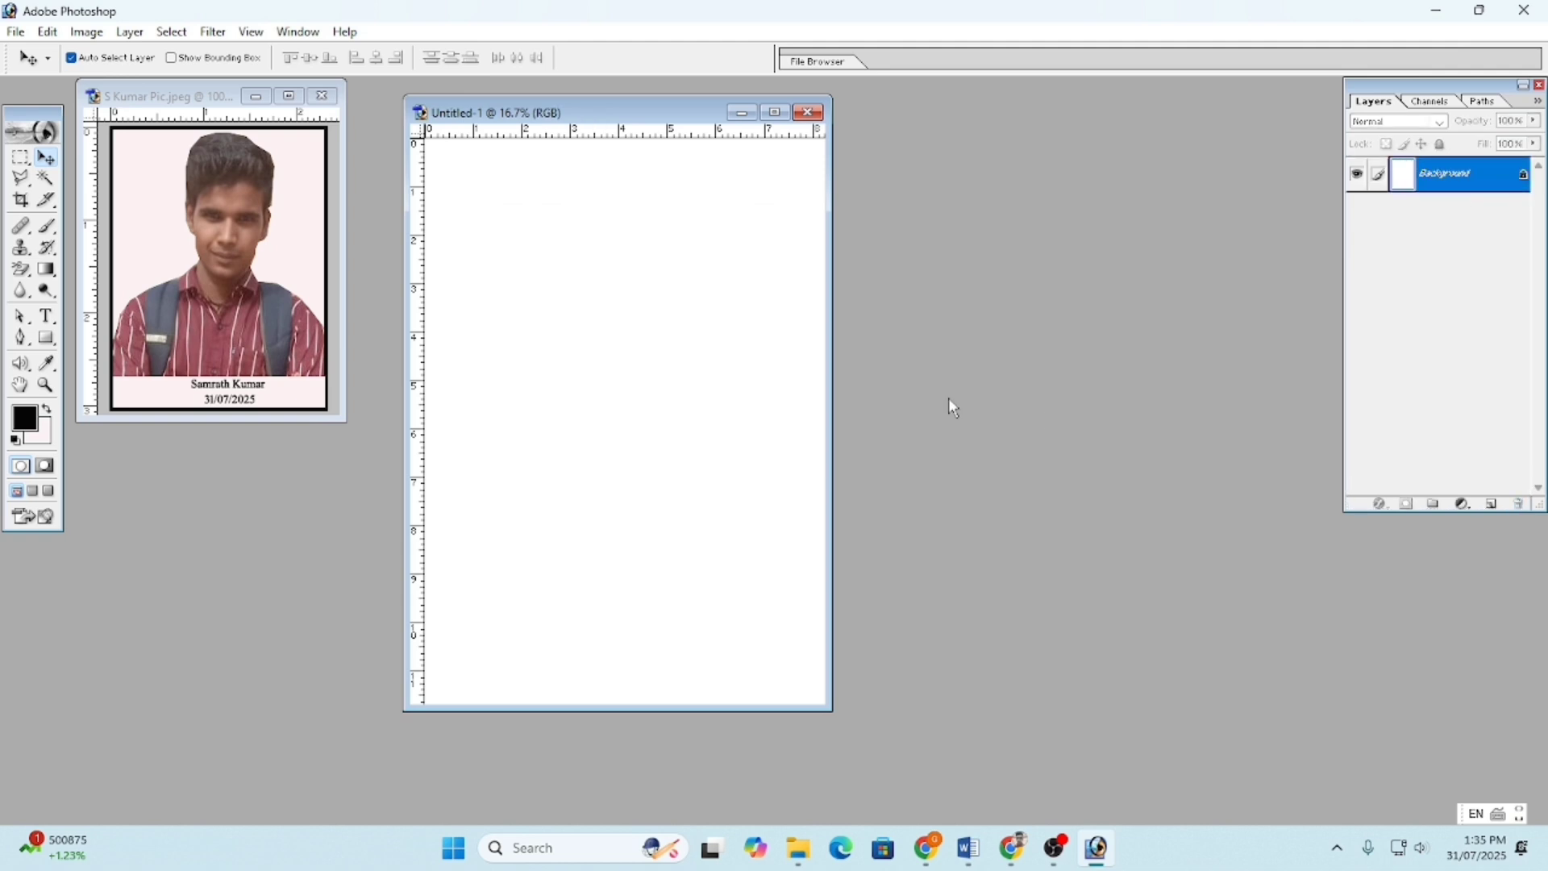
# - Drag the portrait onto the page again, try enlarging it to 850%, cancel, and delete that layer
pyautogui.click(180, 280)
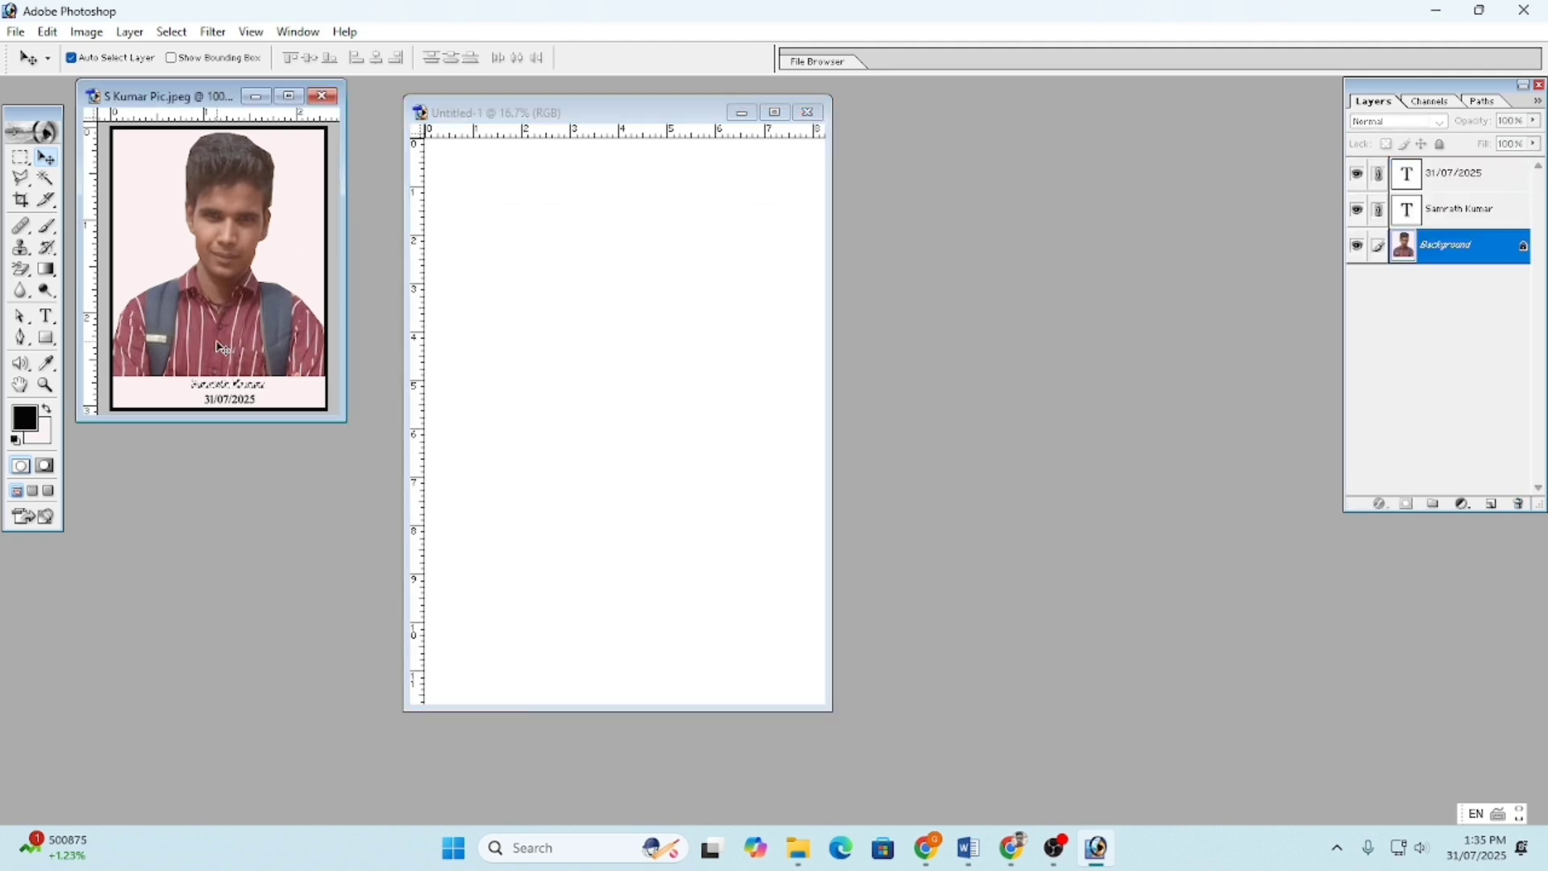
pyautogui.moveTo(242, 274); pyautogui.dragTo(633, 384)
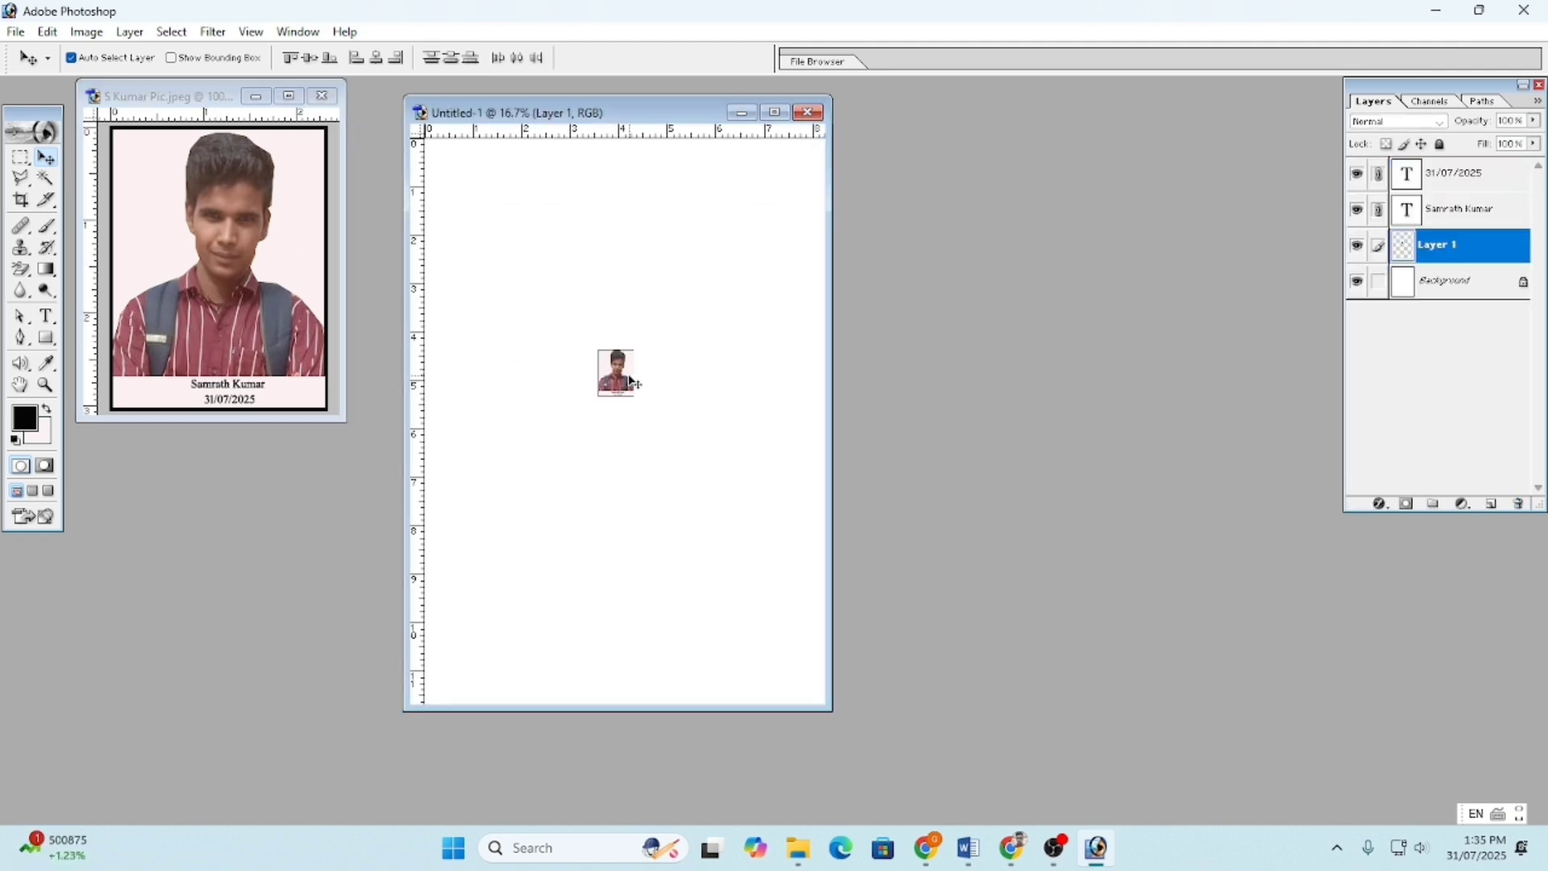
pyautogui.click(599, 365)
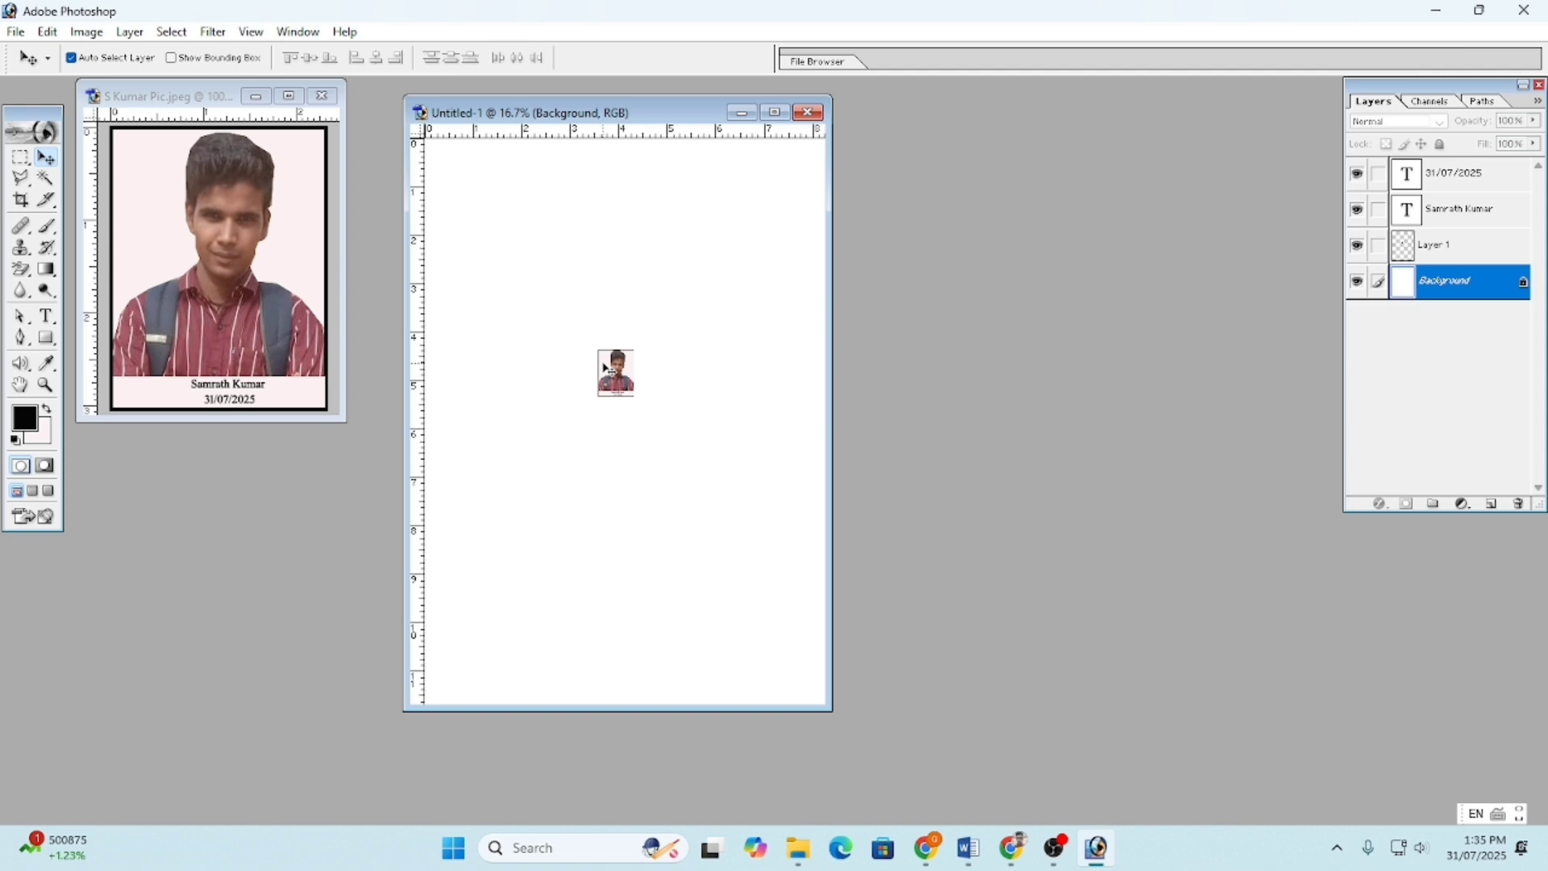
pyautogui.click(615, 380)
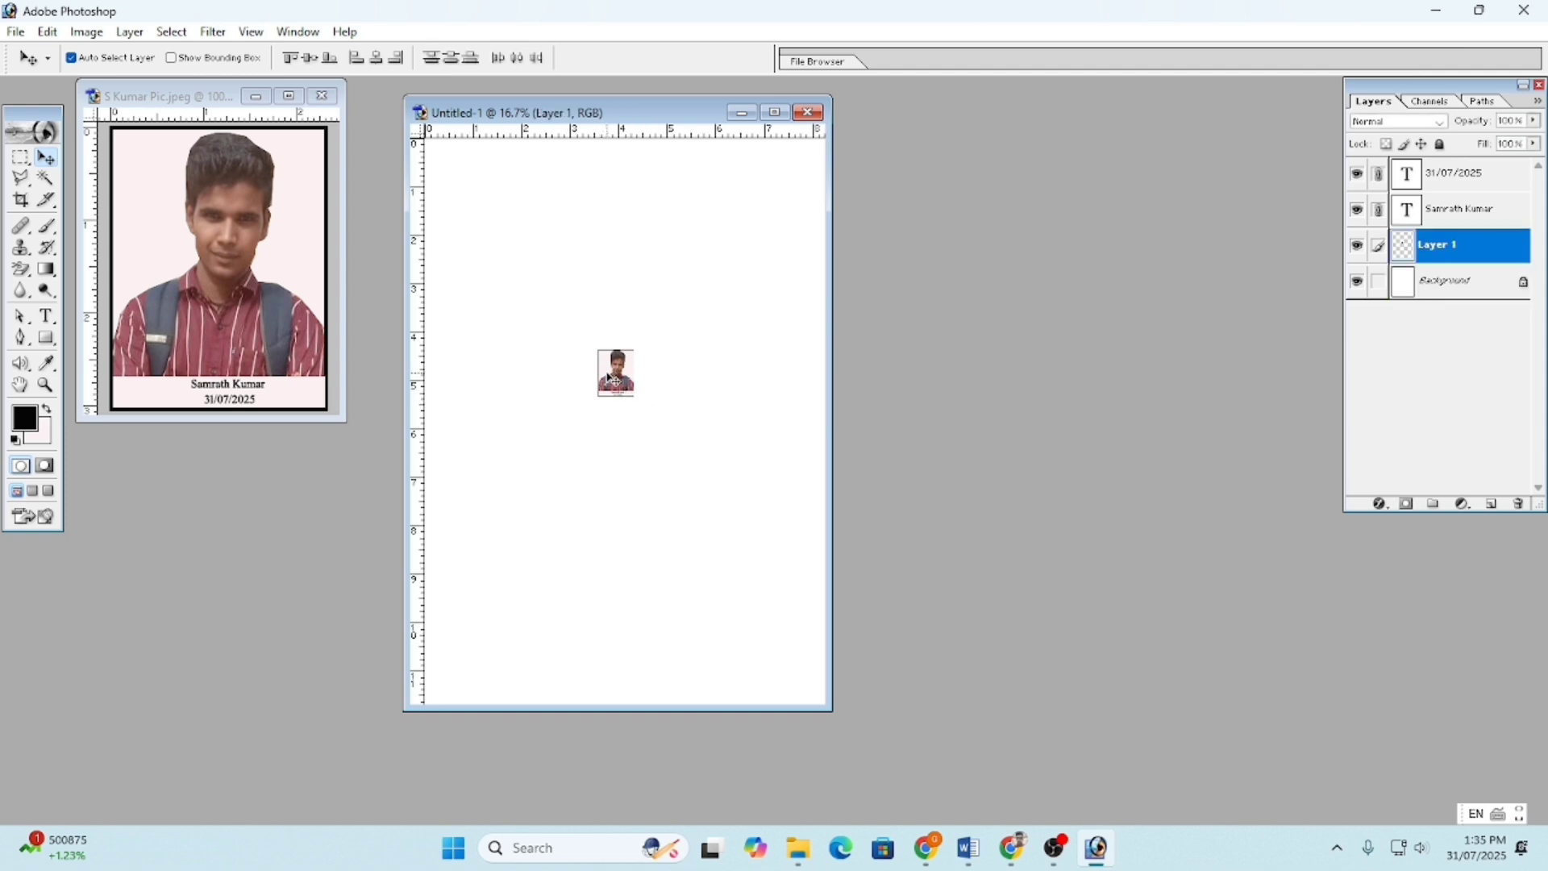
pyautogui.hotkey('ctrl', 't')
pyautogui.moveTo(636, 400); pyautogui.dragTo(776, 549)
pyautogui.moveTo(720, 505); pyautogui.dragTo(575, 300)
pyautogui.moveTo(616, 353); pyautogui.dragTo(782, 522)
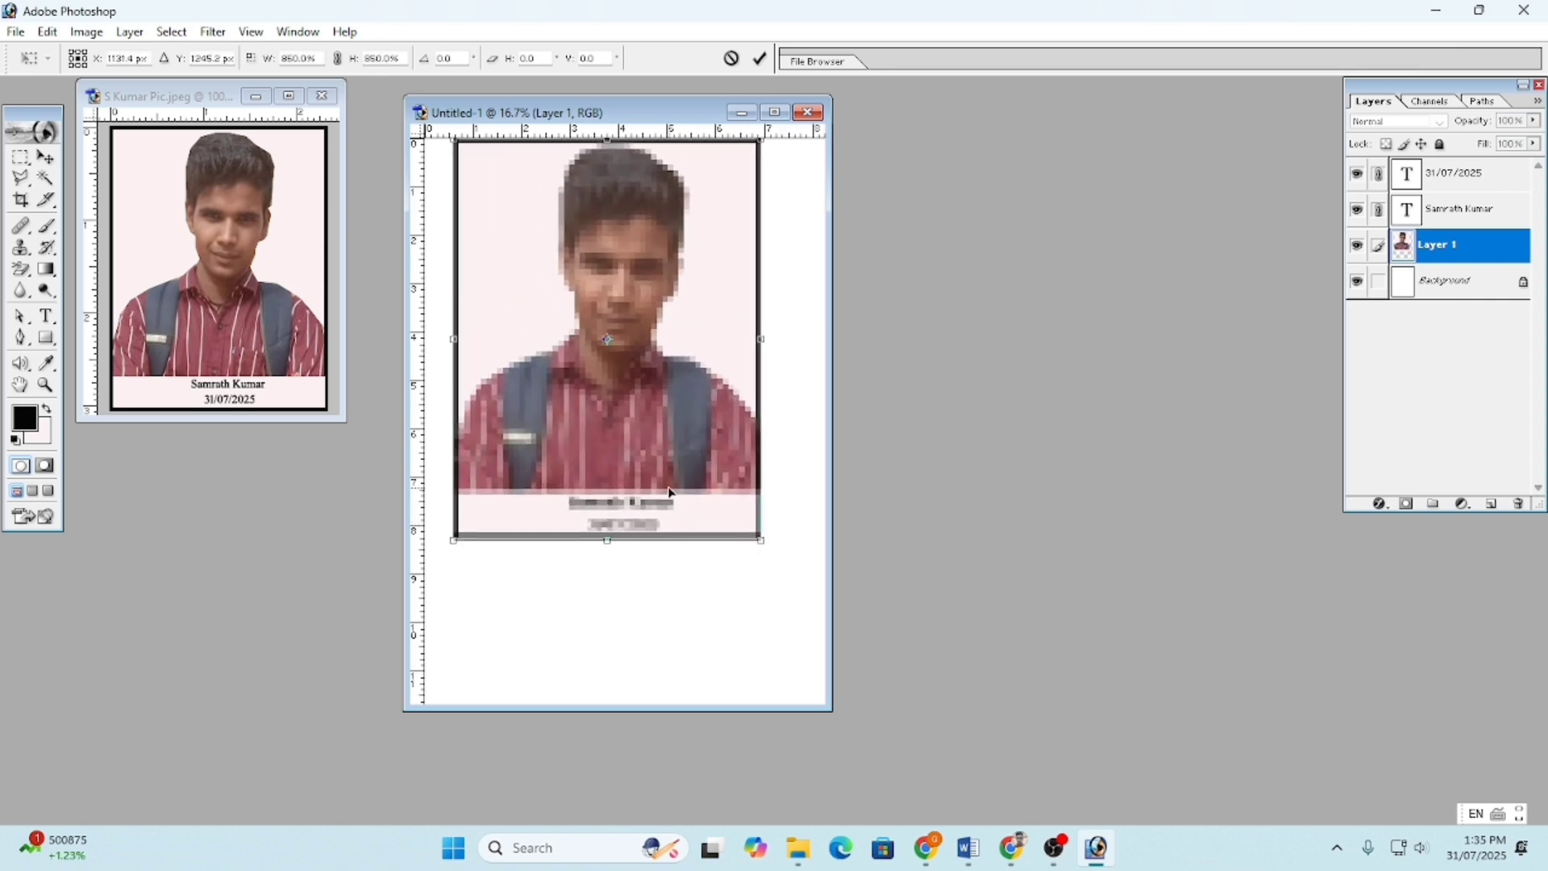
pyautogui.rightClick(616, 293)
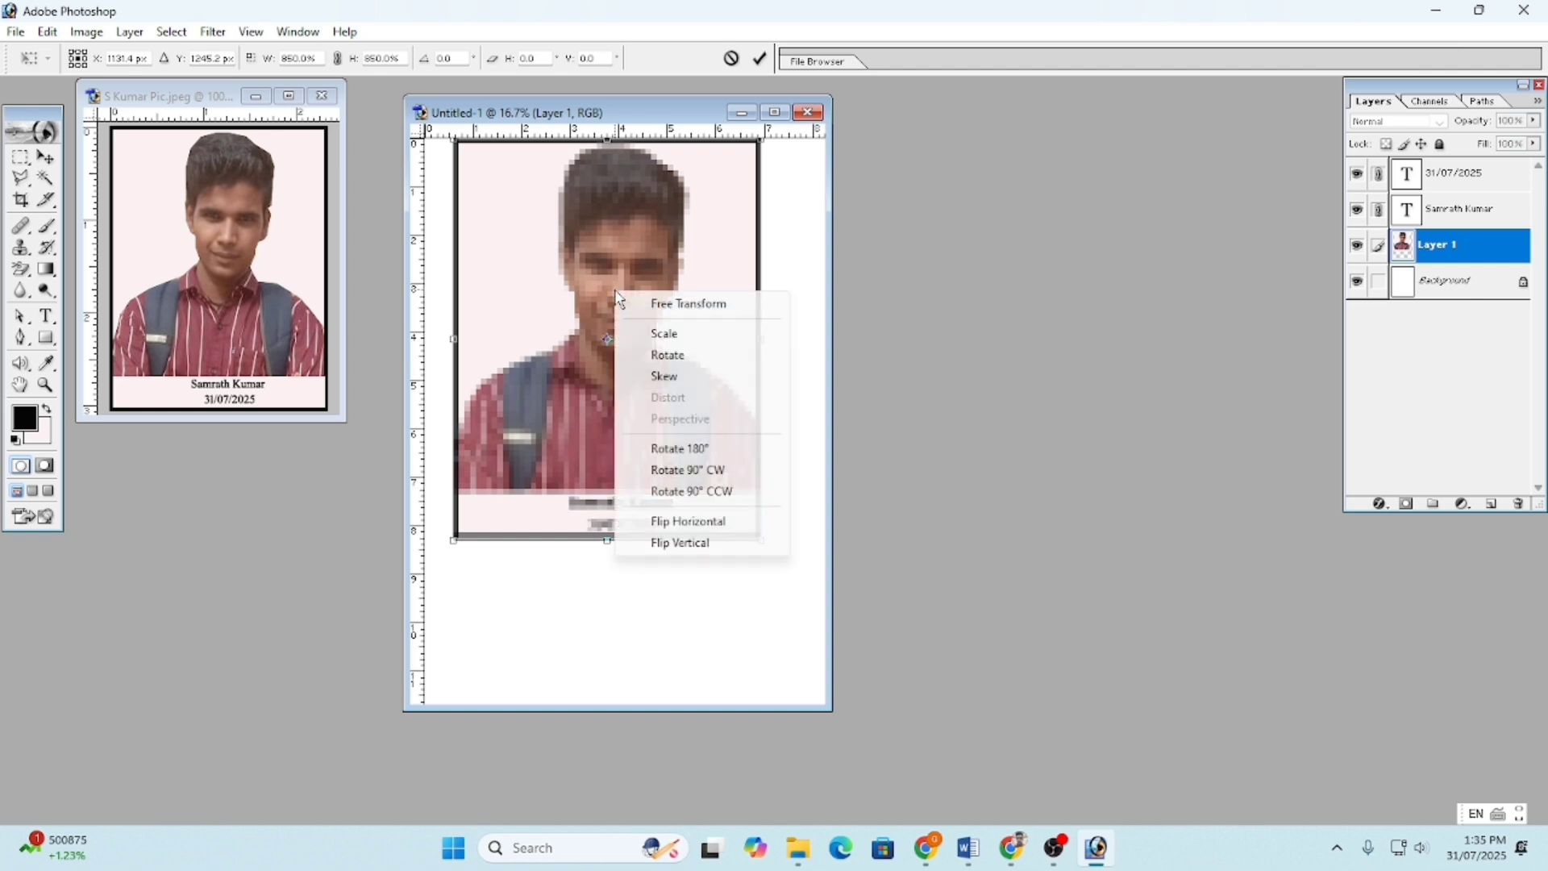
pyautogui.click(753, 303)
pyautogui.press('Escape')
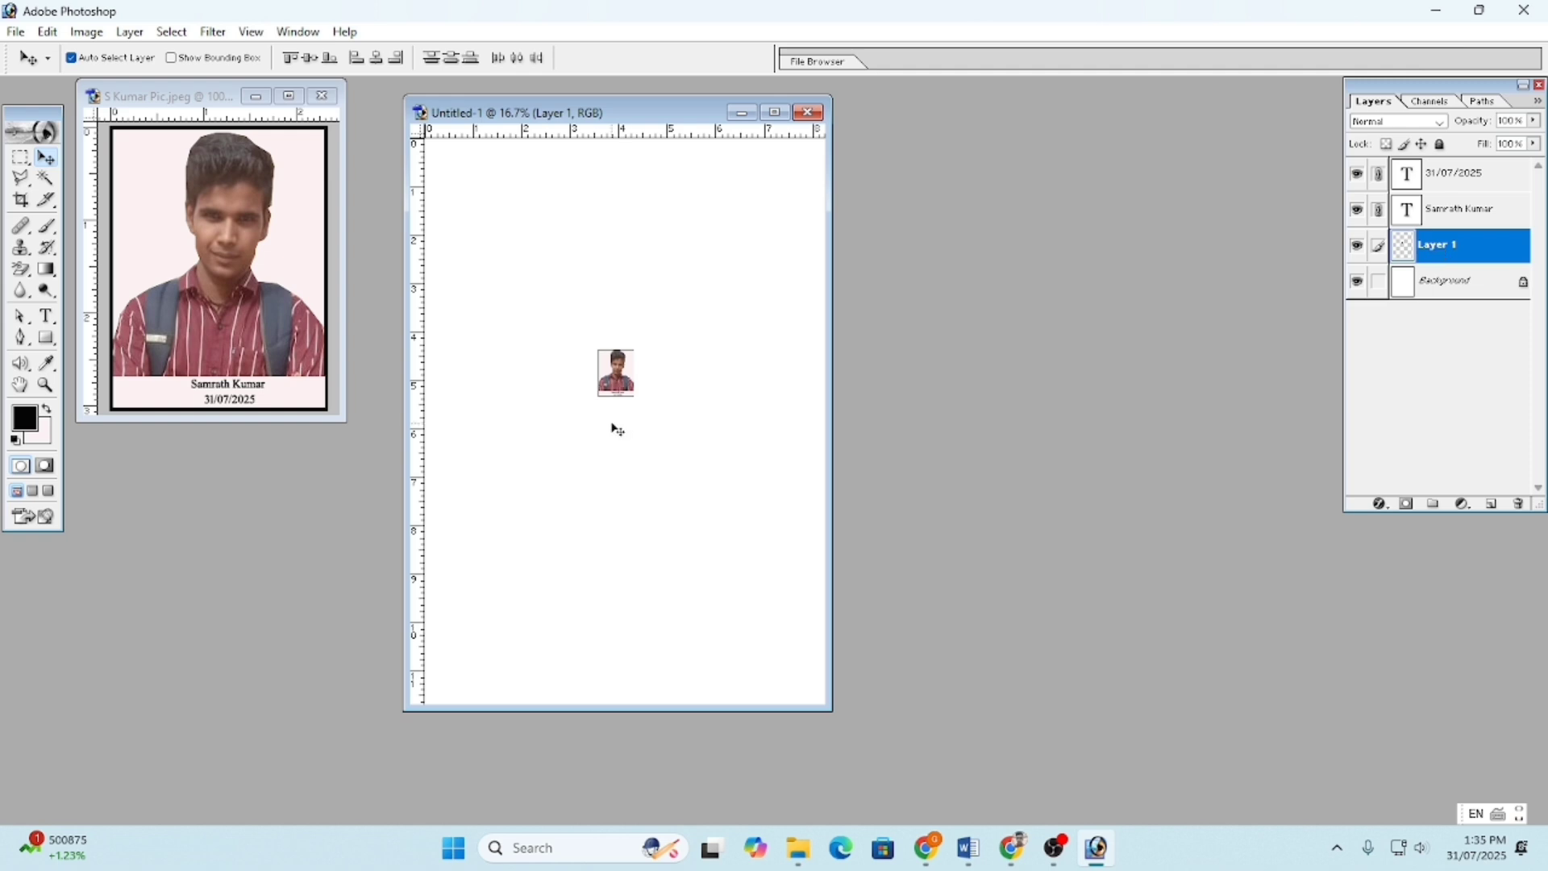
pyautogui.moveTo(1463, 250); pyautogui.dragTo(1522, 504)
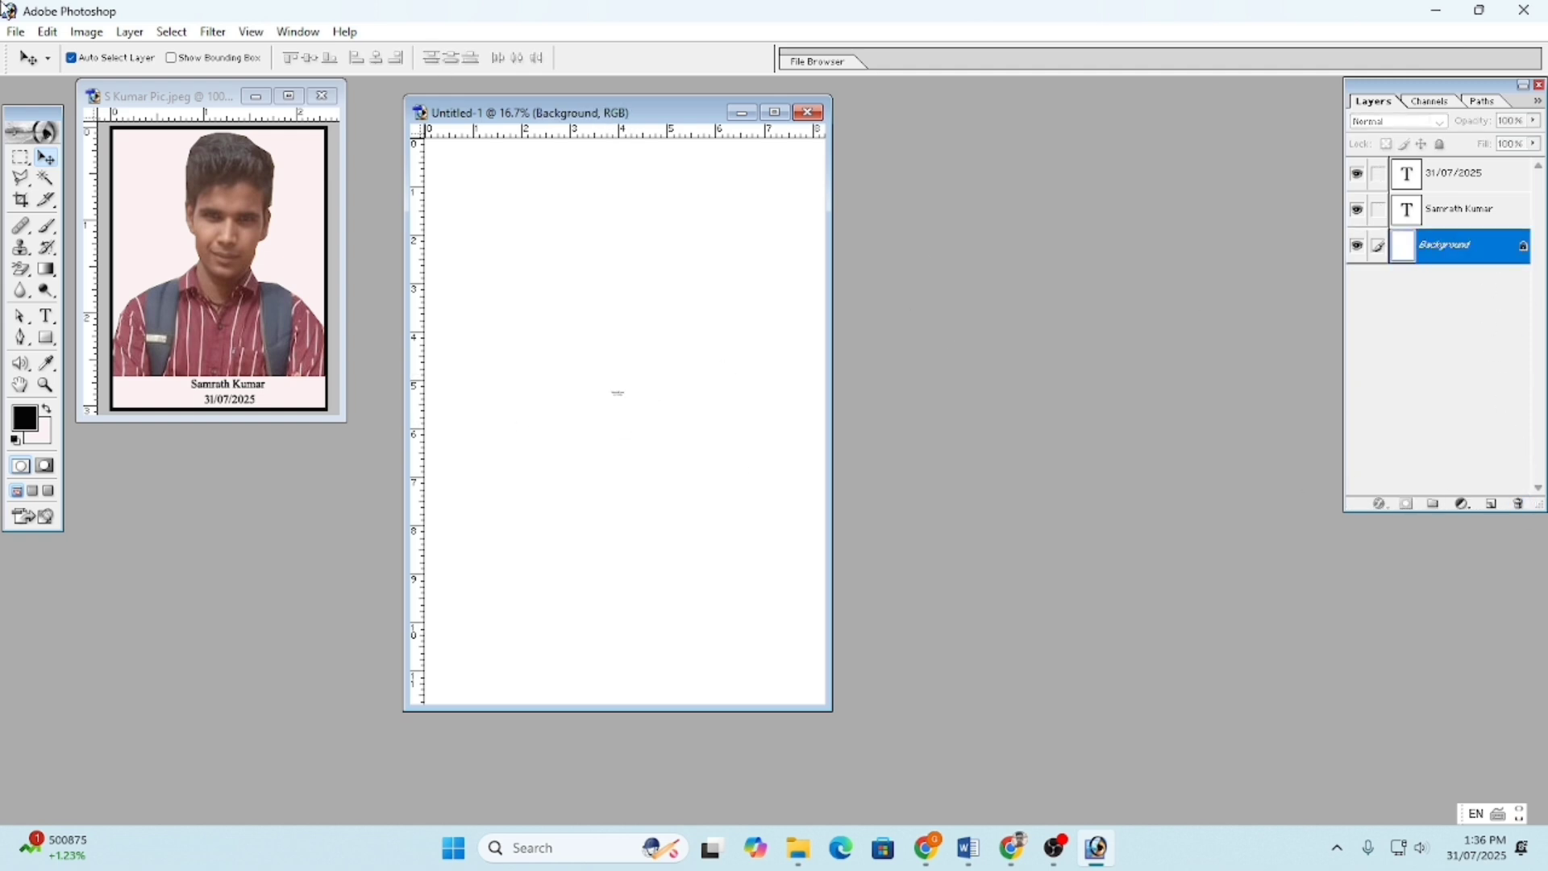
pyautogui.click(229, 304)
pyautogui.click(20, 159)
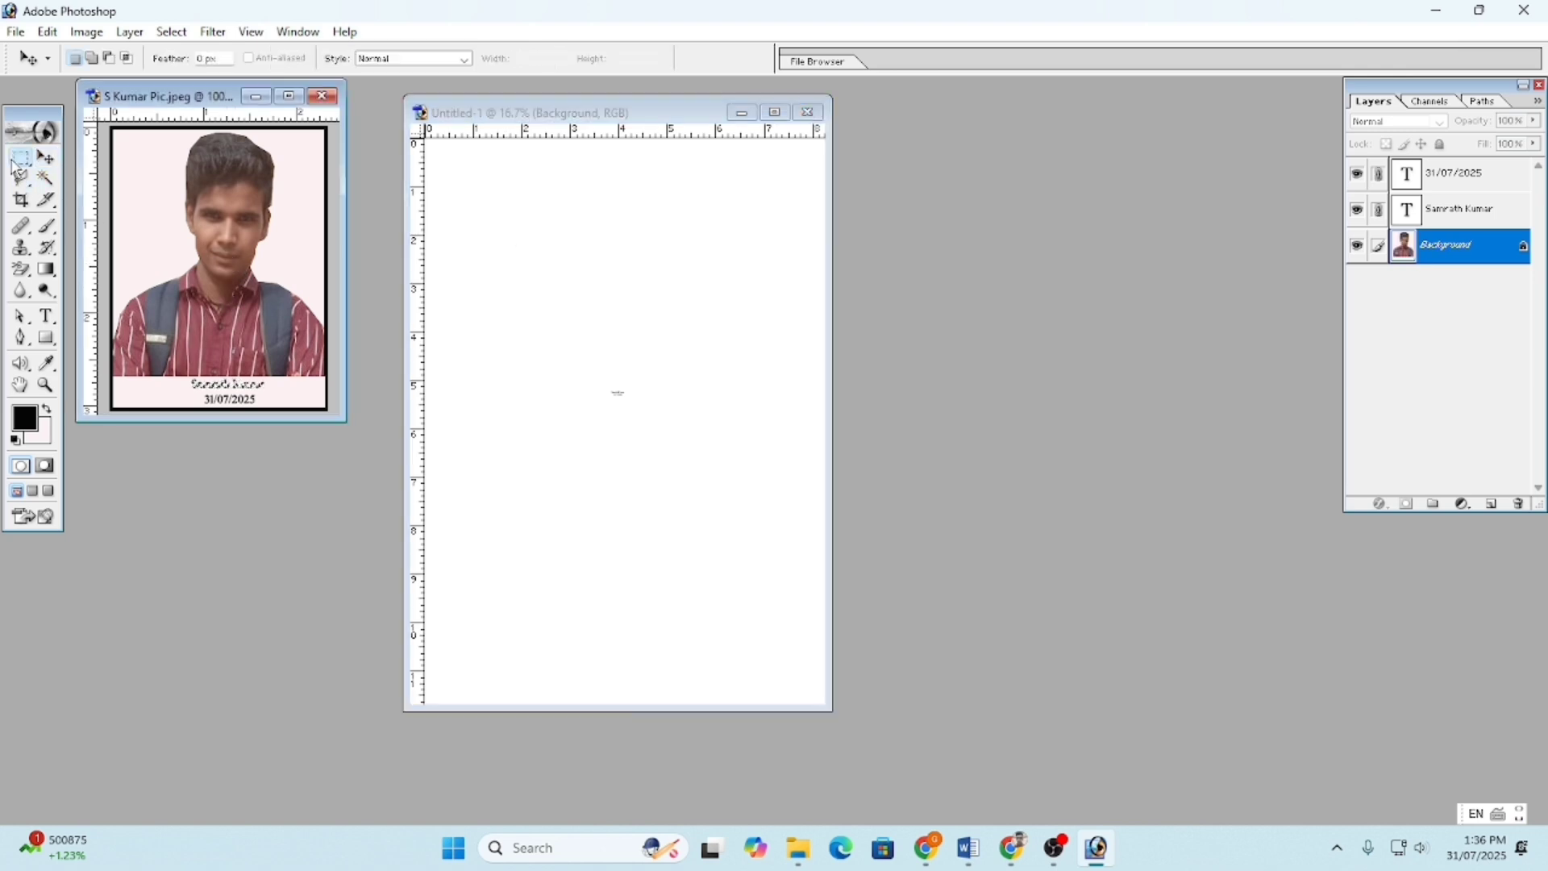
pyautogui.moveTo(109, 125); pyautogui.dragTo(315, 416)
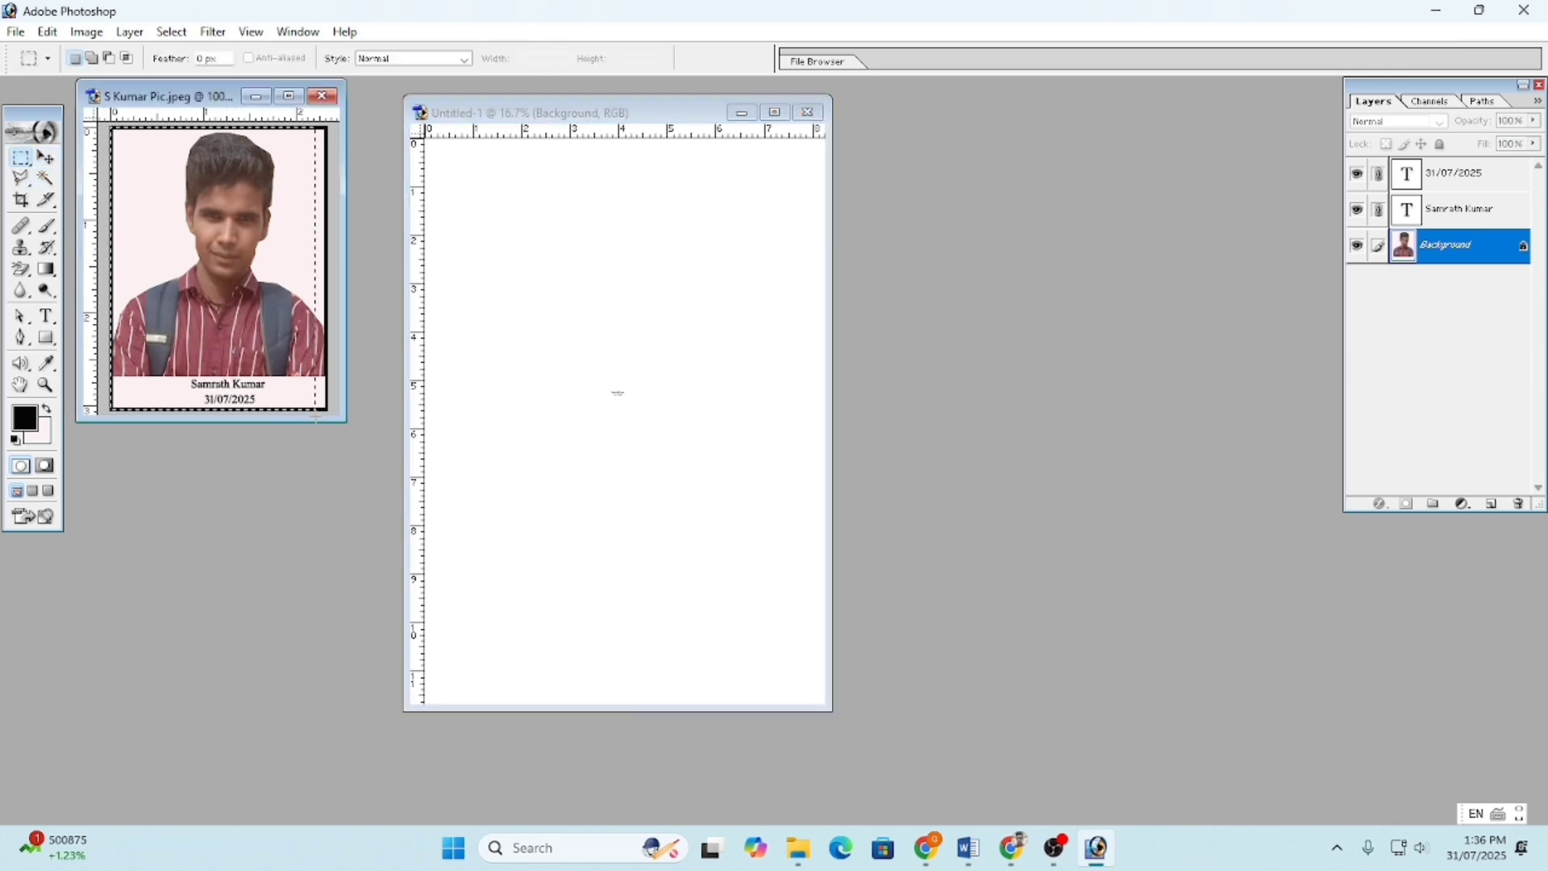
pyautogui.hotkey('ctrl', 'c')
pyautogui.click(522, 305)
pyautogui.hotkey('ctrl', 'v')
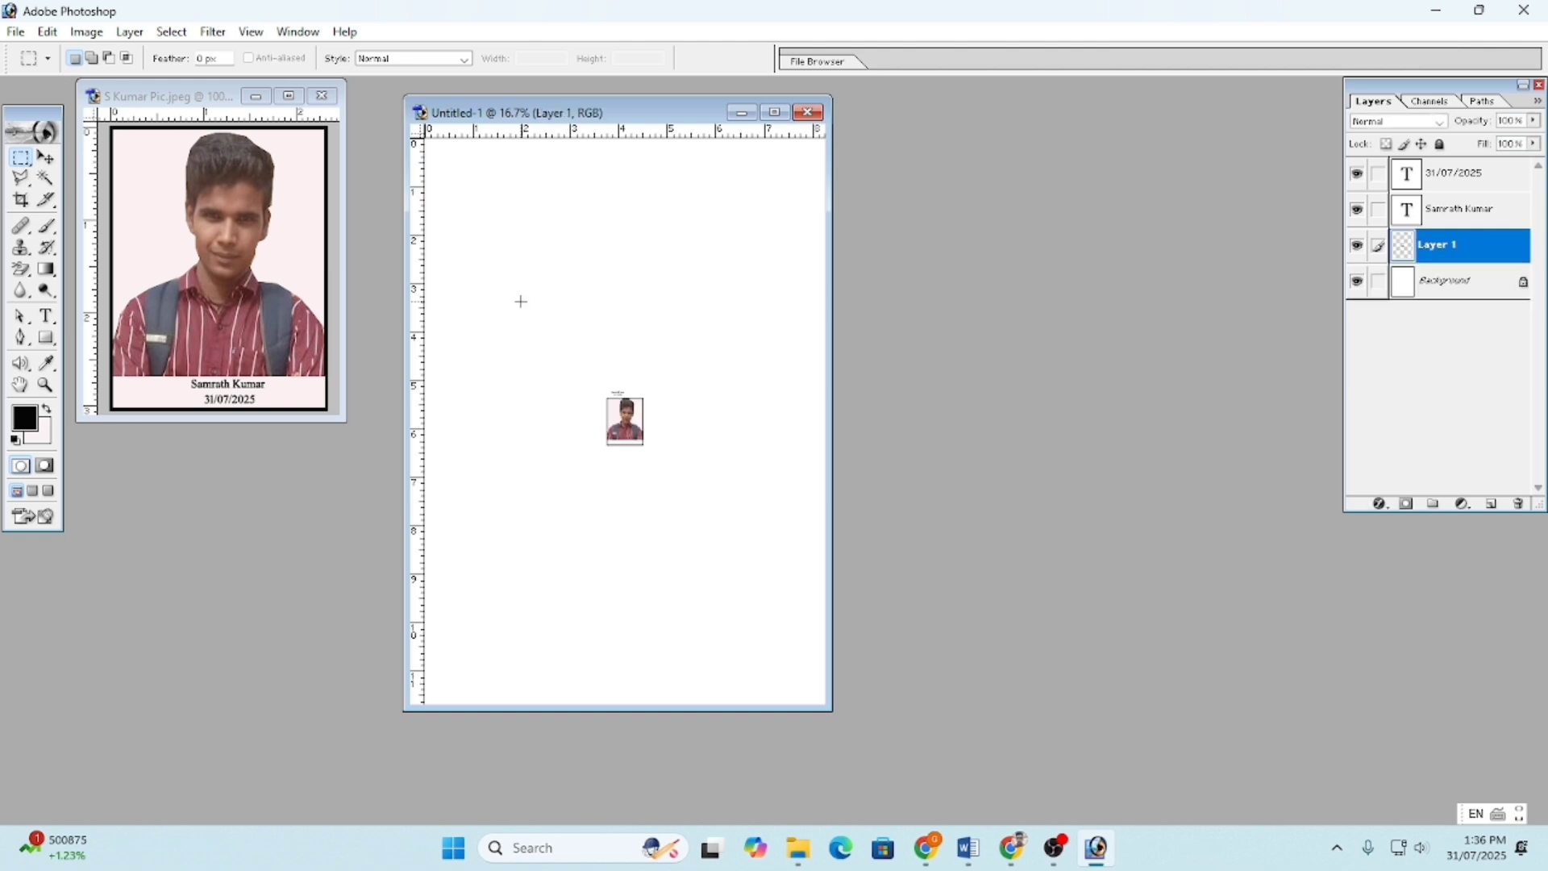
pyautogui.hotkey('ctrl', 'z')
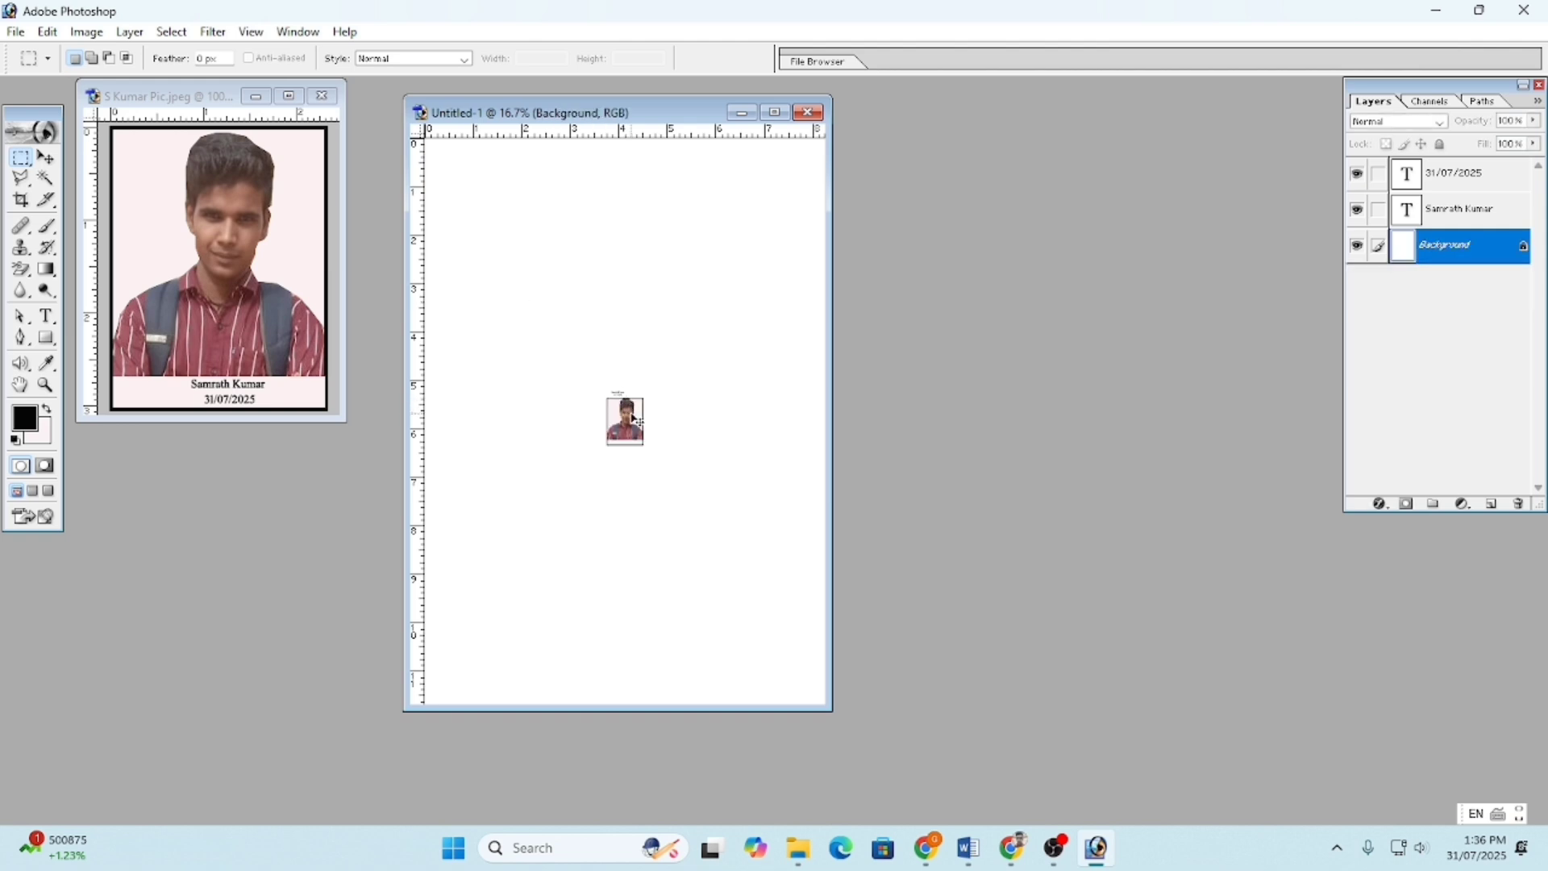
pyautogui.hotkey('ctrl', 'v')
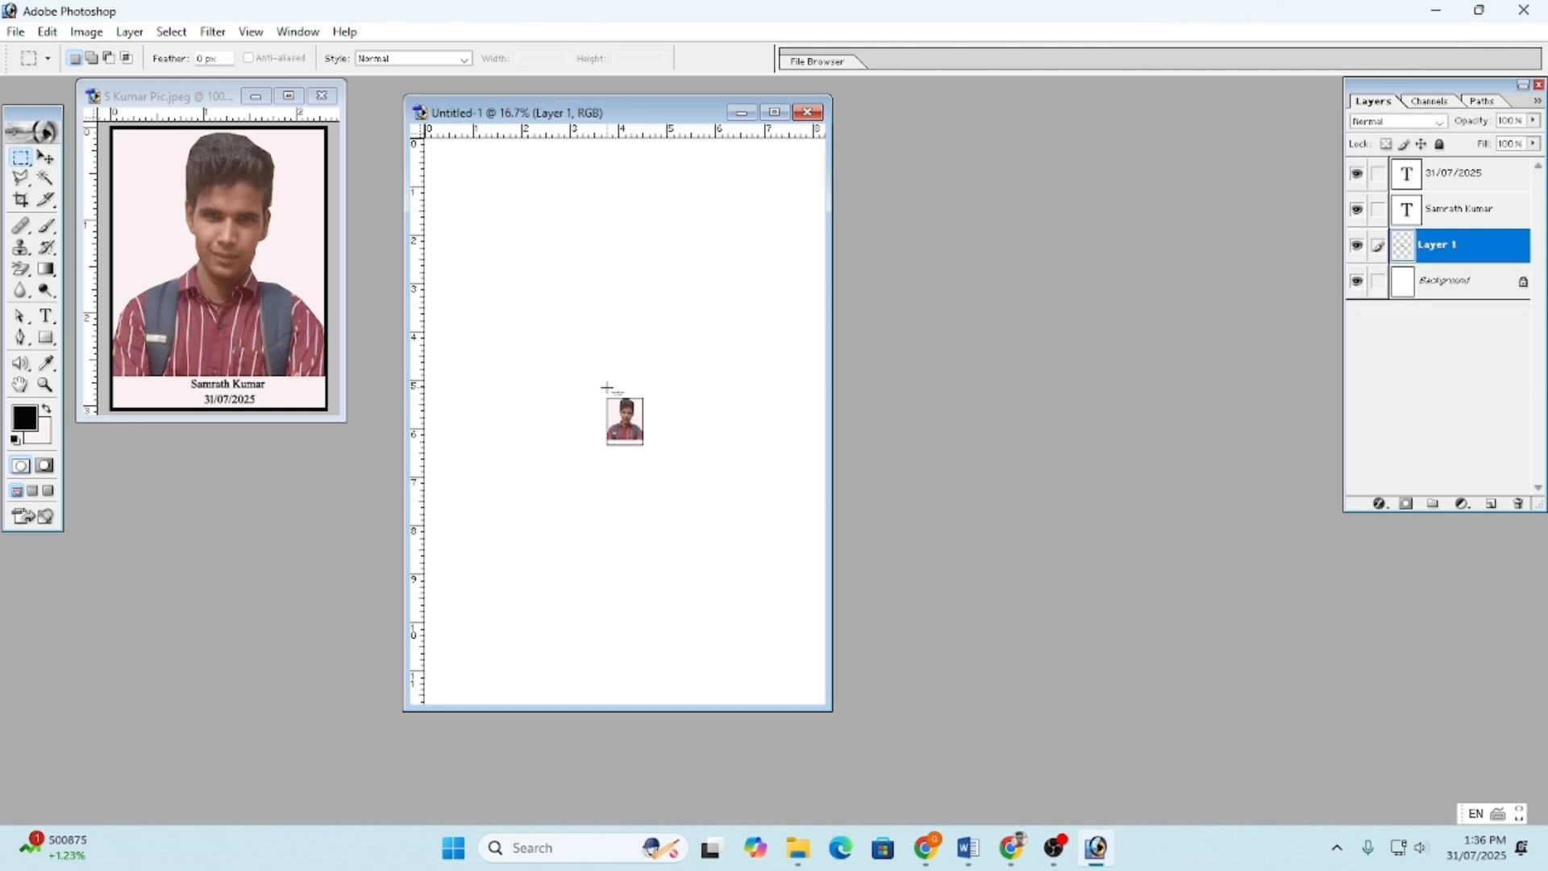
pyautogui.moveTo(524, 326); pyautogui.dragTo(770, 539)
pyautogui.press('Delete')
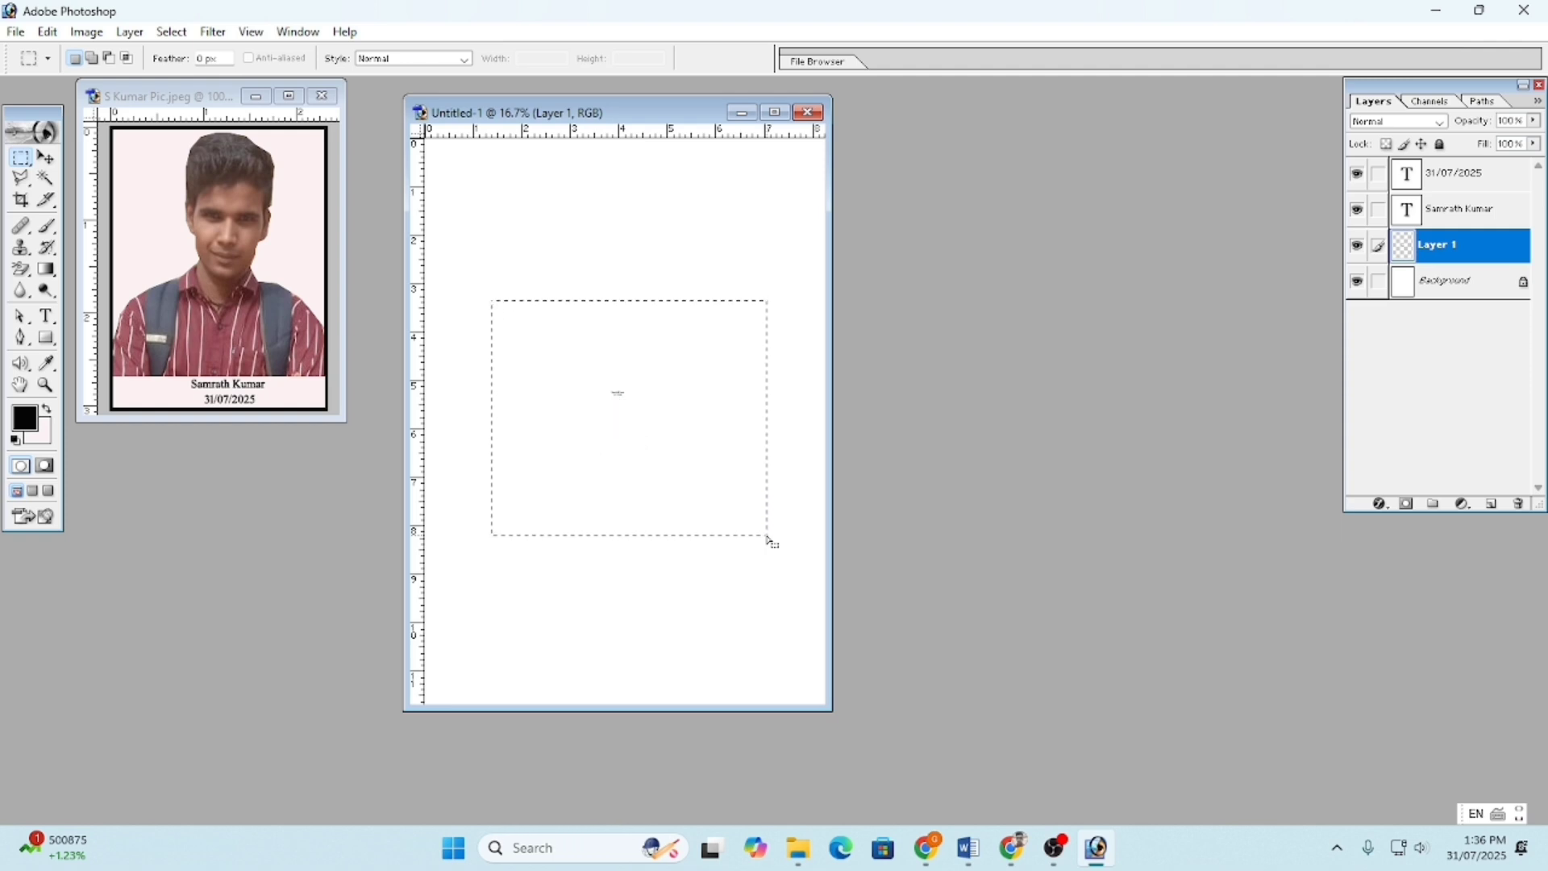
pyautogui.moveTo(1447, 250); pyautogui.dragTo(1522, 502)
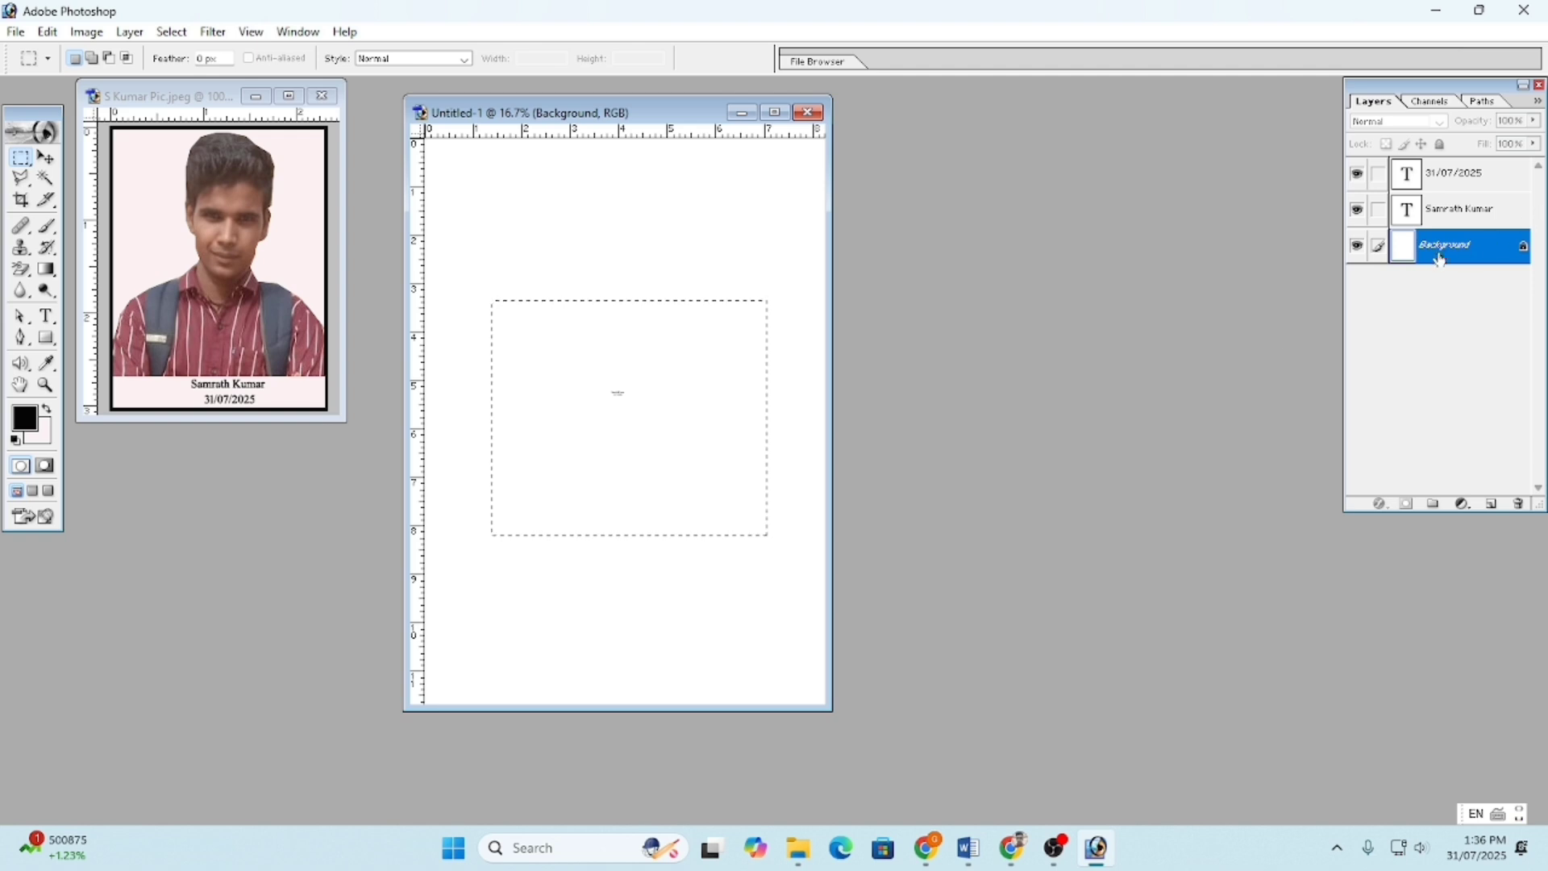
pyautogui.click(638, 370)
pyautogui.rightClick(638, 371)
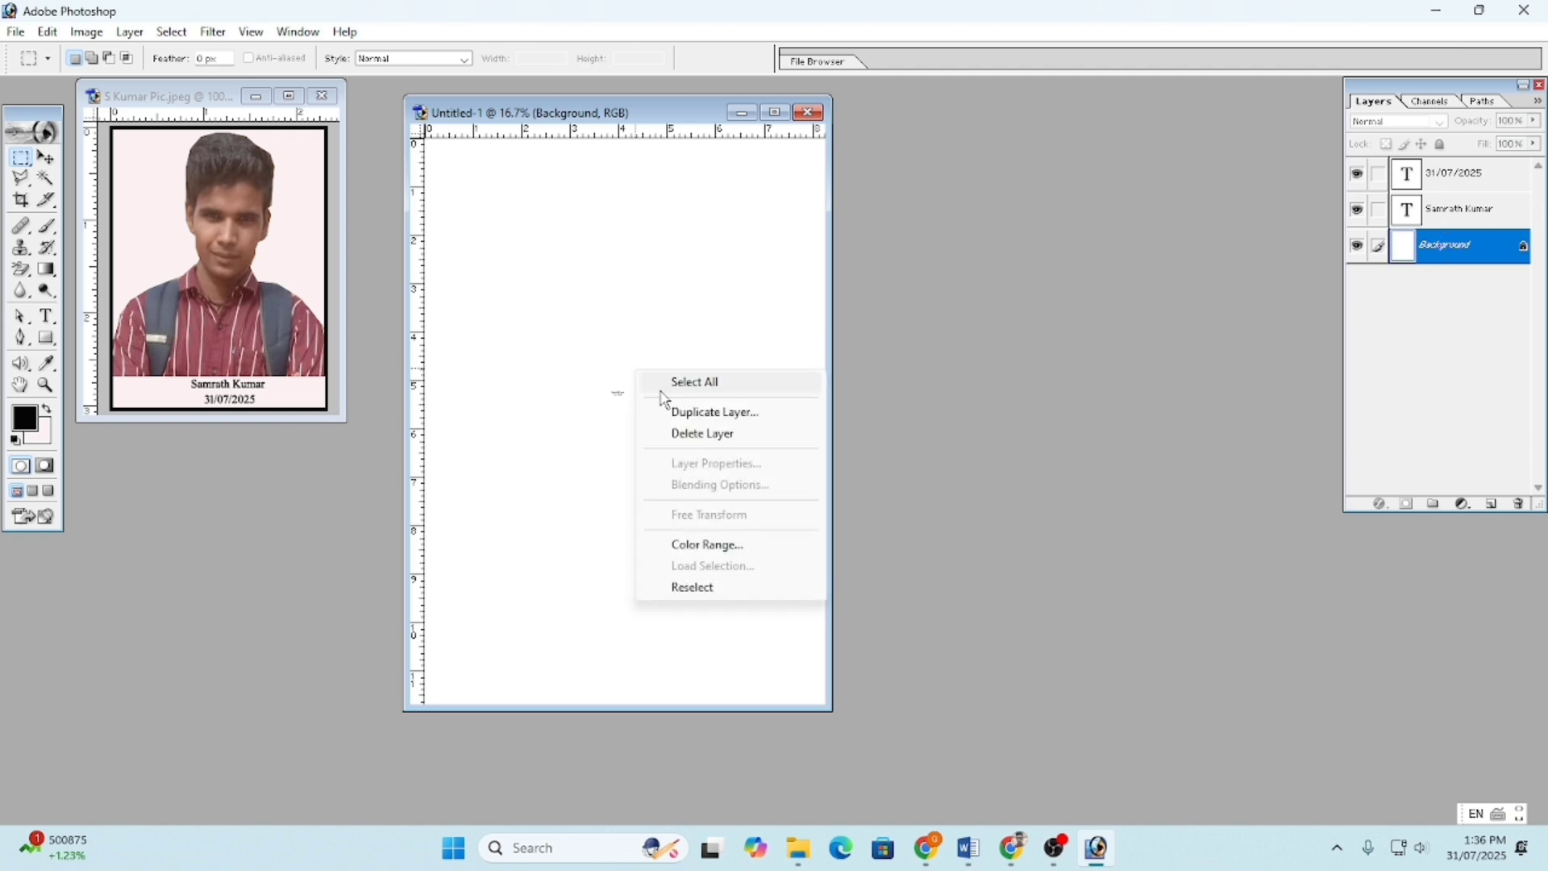
pyautogui.click(570, 375)
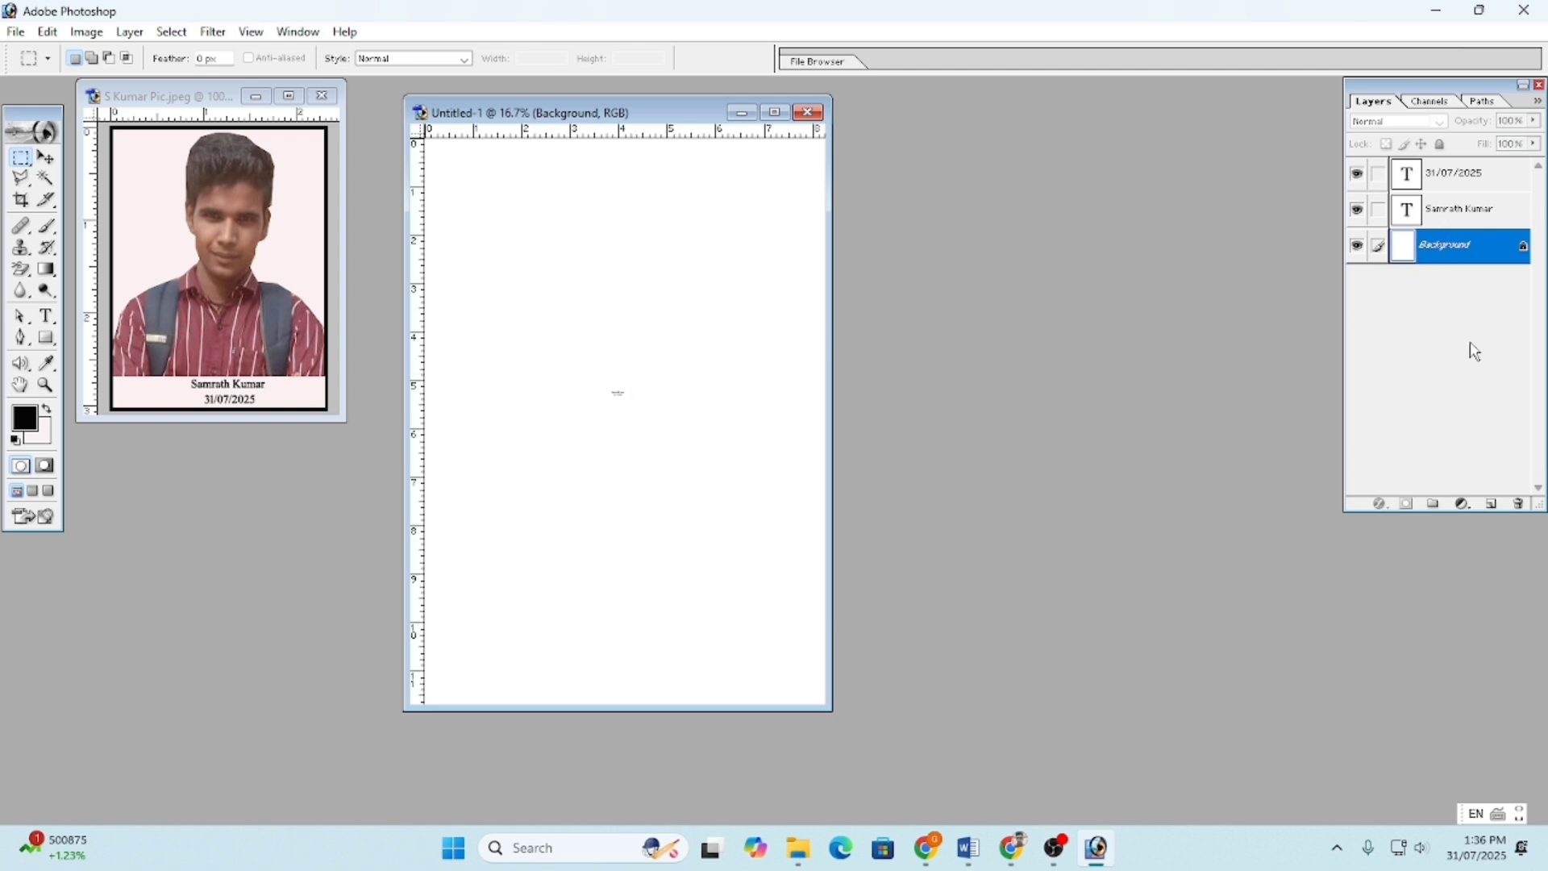
# - Delete Untitled-1's Background layer, then close the page and choose No to saving
pyautogui.click(1514, 507)
pyautogui.click(701, 323)
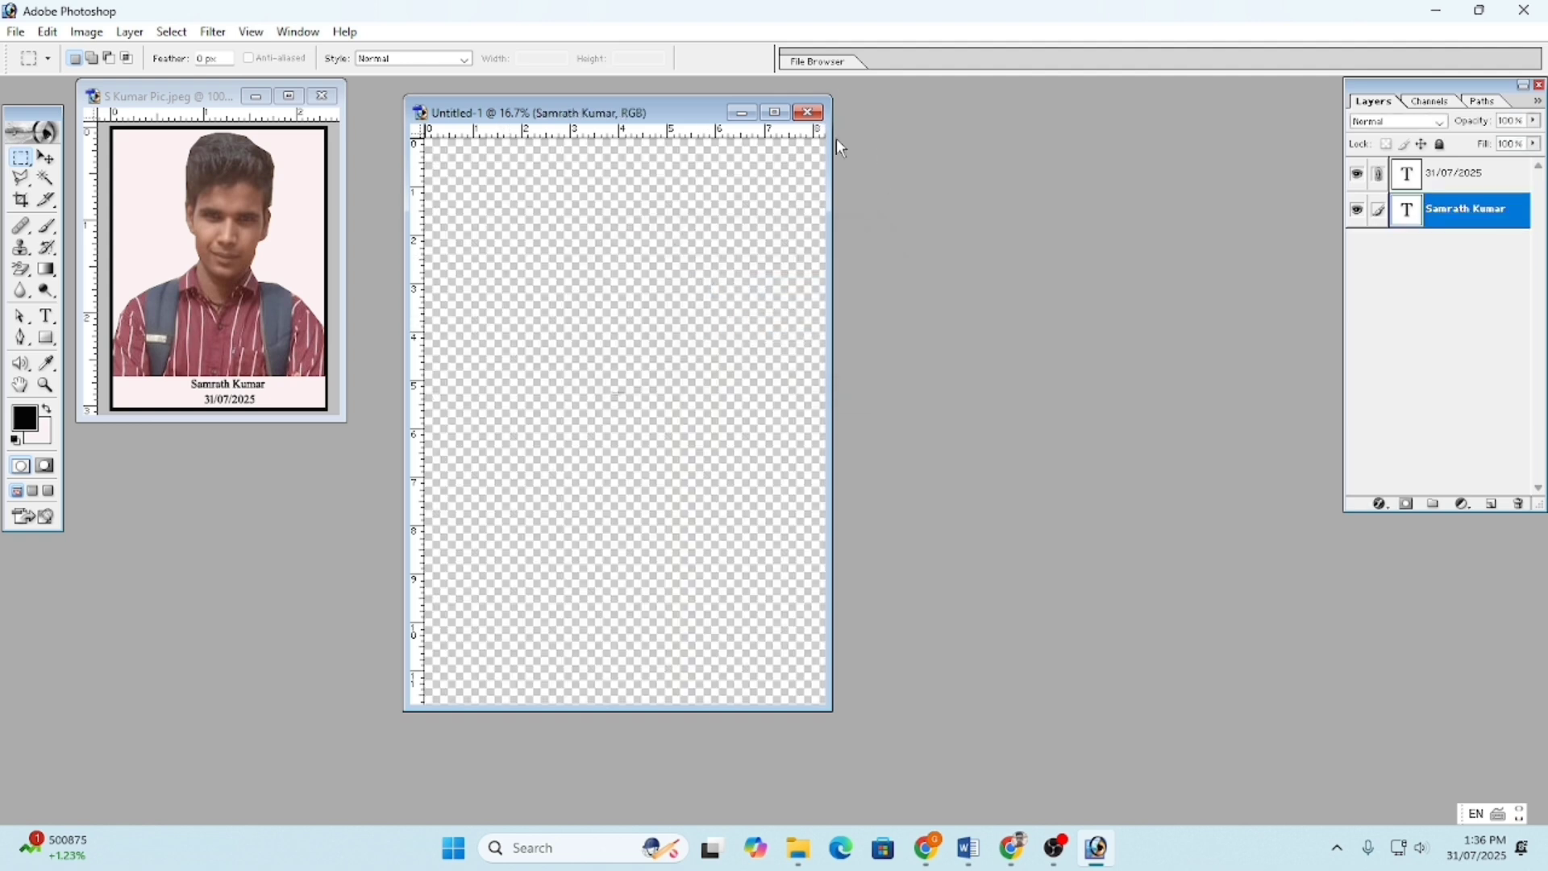
pyautogui.click(807, 113)
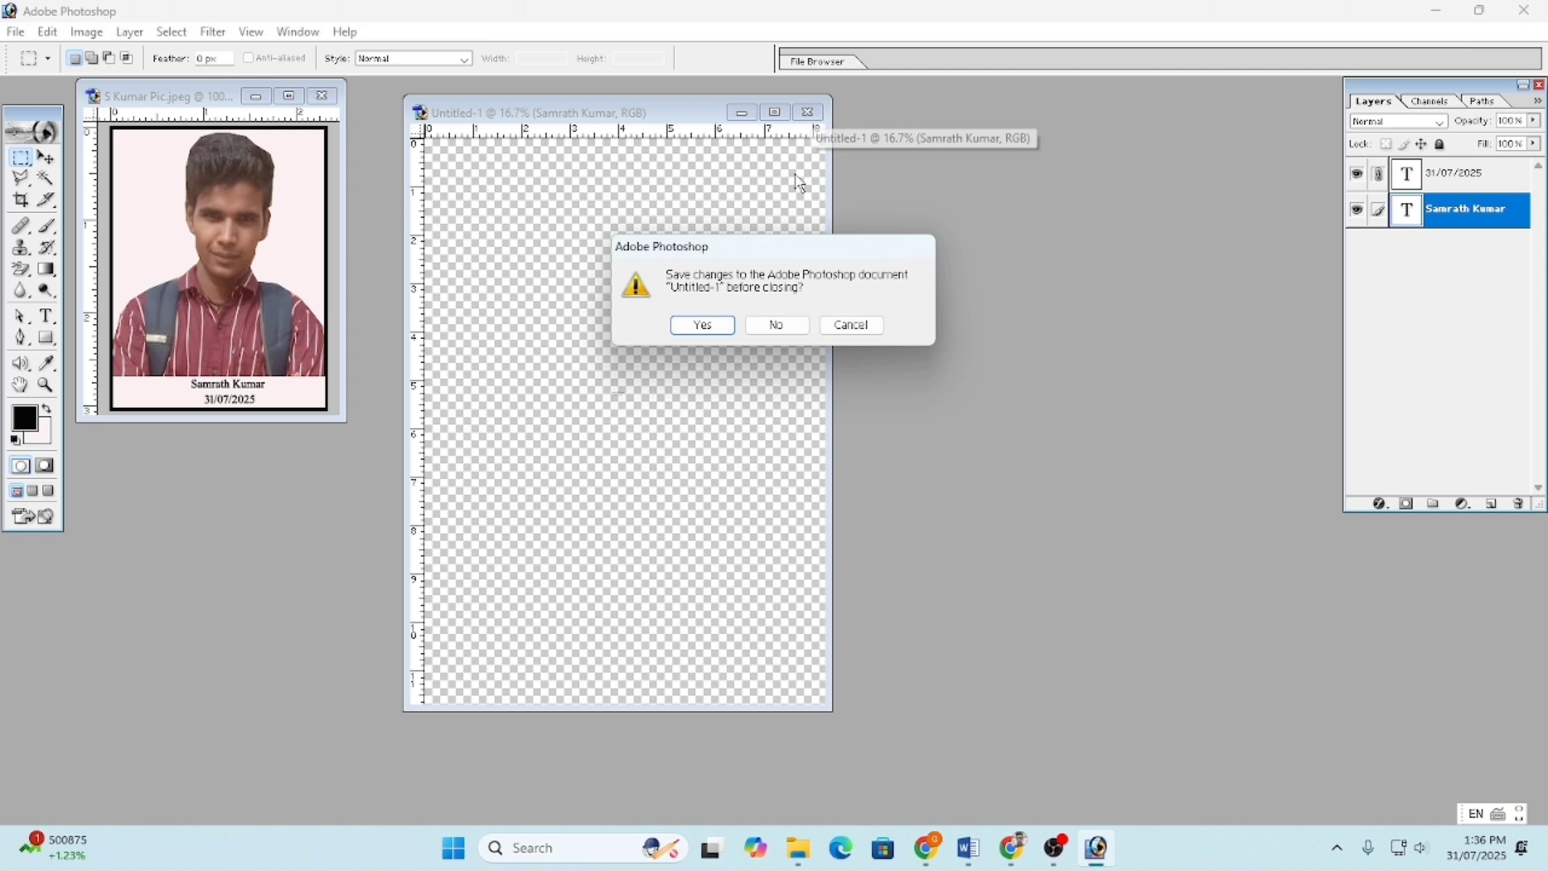
pyautogui.click(776, 325)
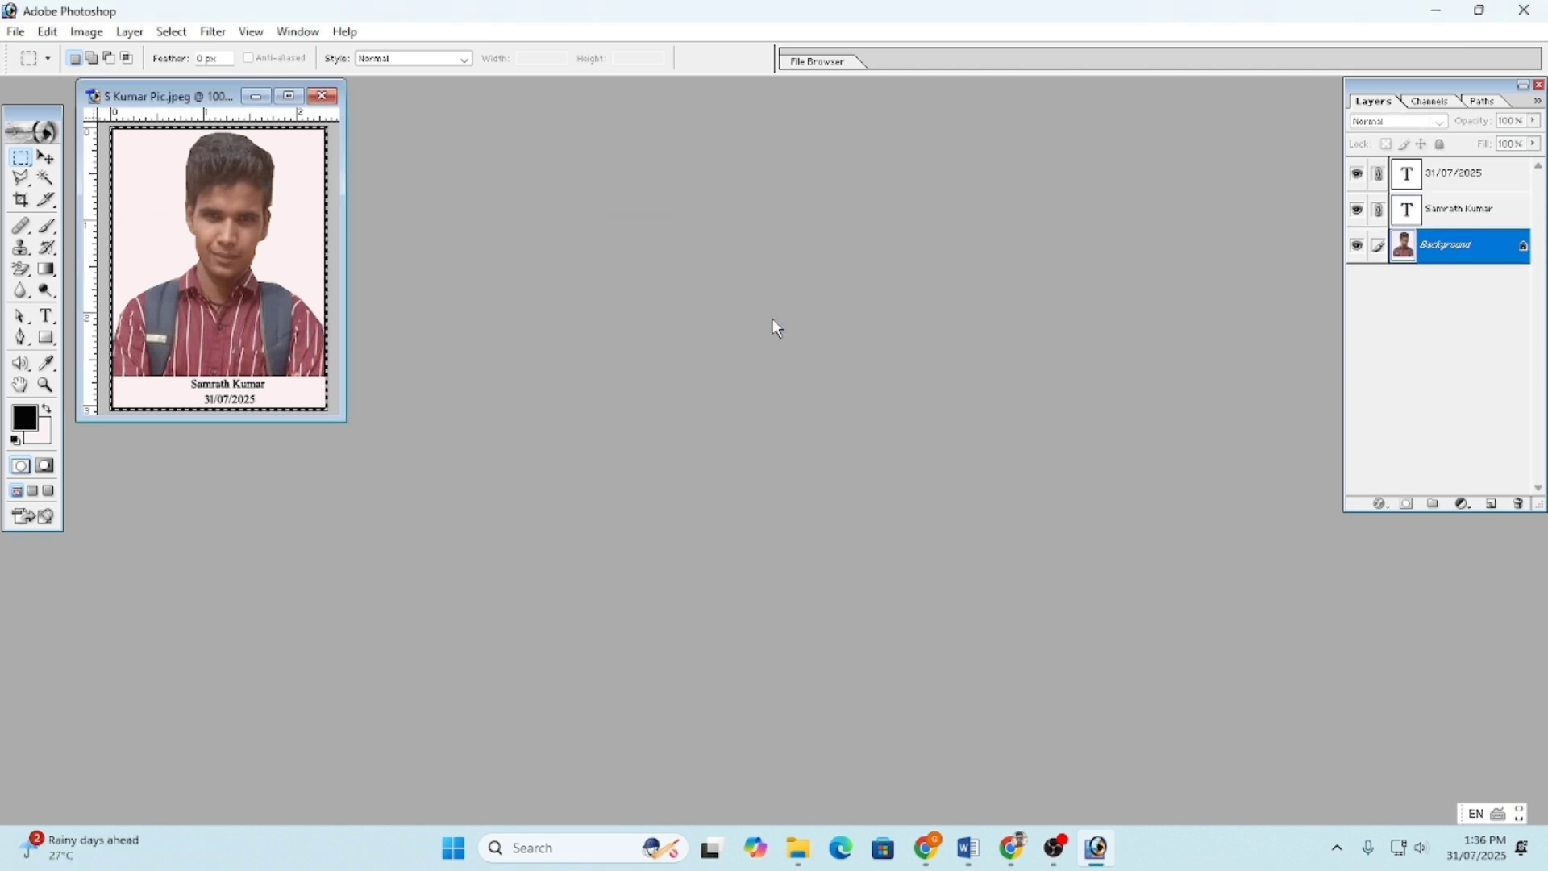
# - Create a new A4 document with Ctrl+N and move its window beside the portrait
pyautogui.hotkey('ctrl', 'n')
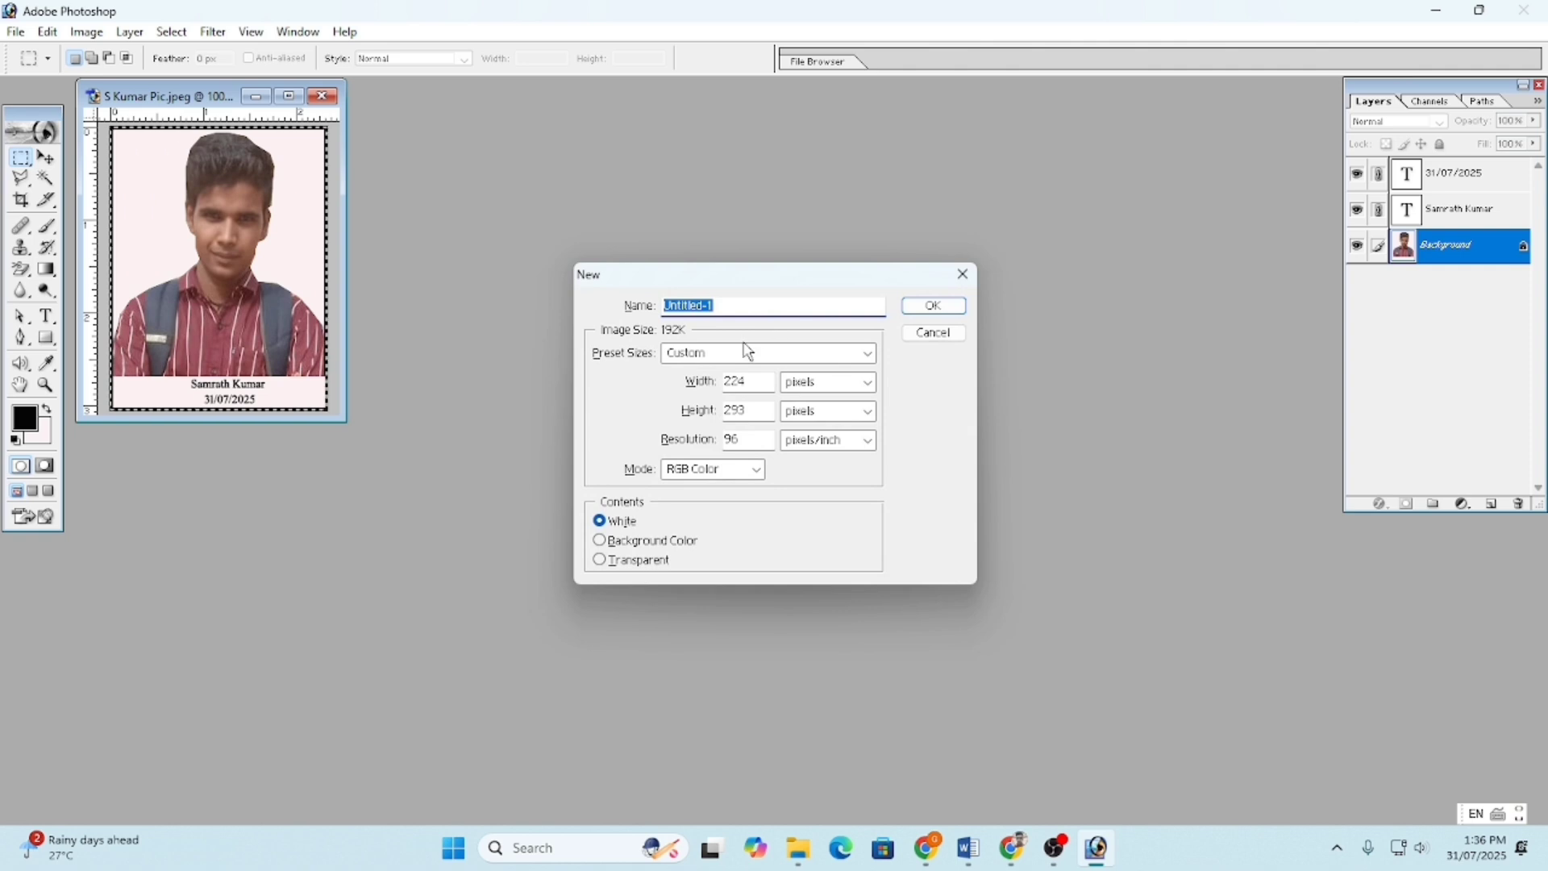
pyautogui.click(748, 352)
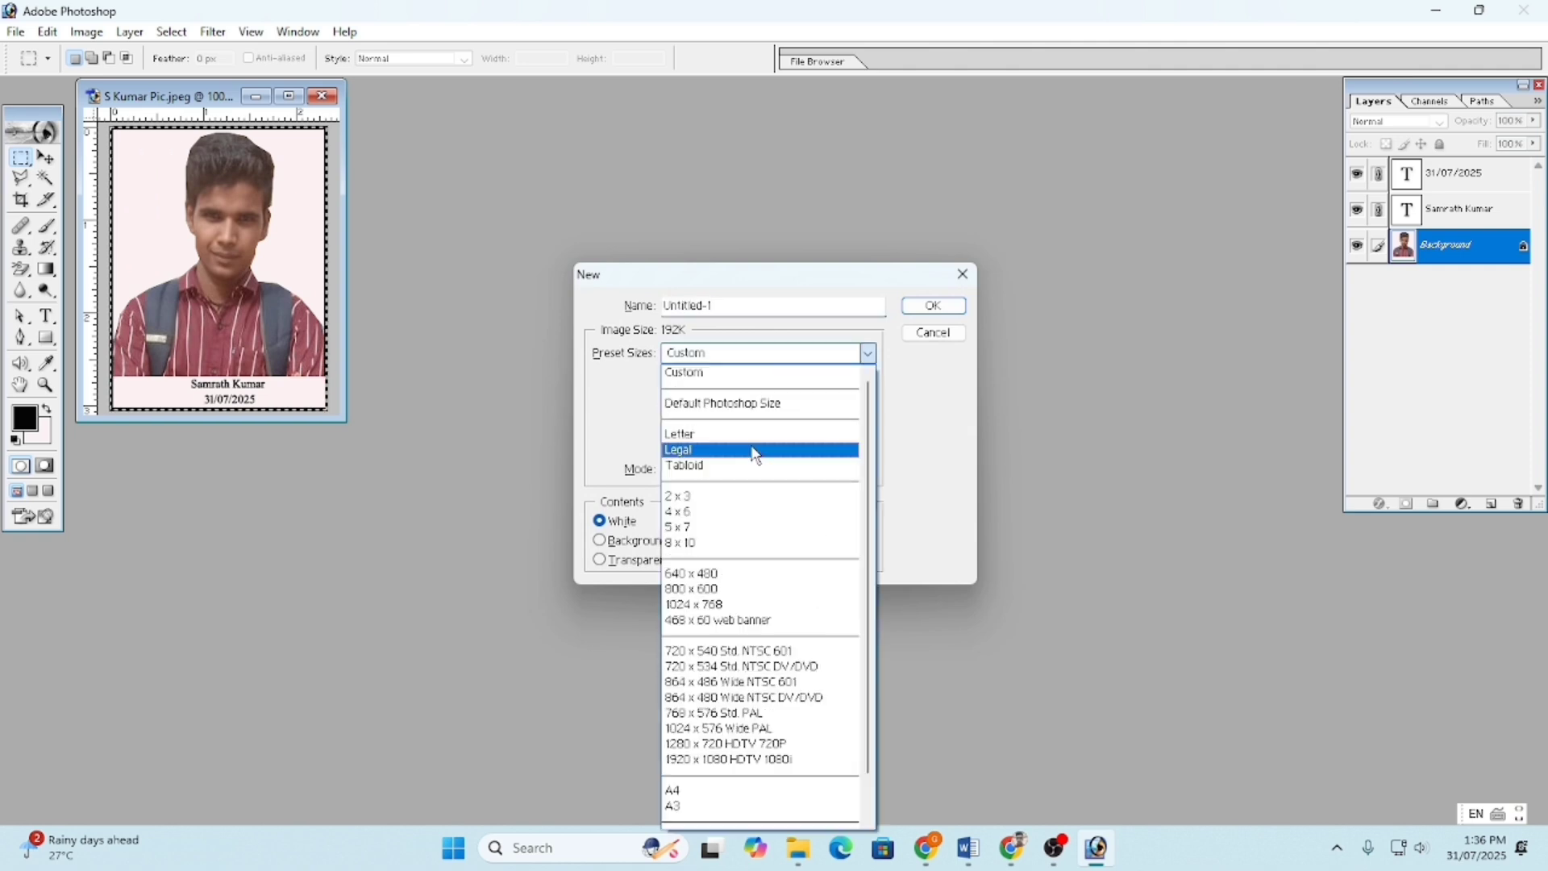
pyautogui.click(779, 797)
pyautogui.click(933, 305)
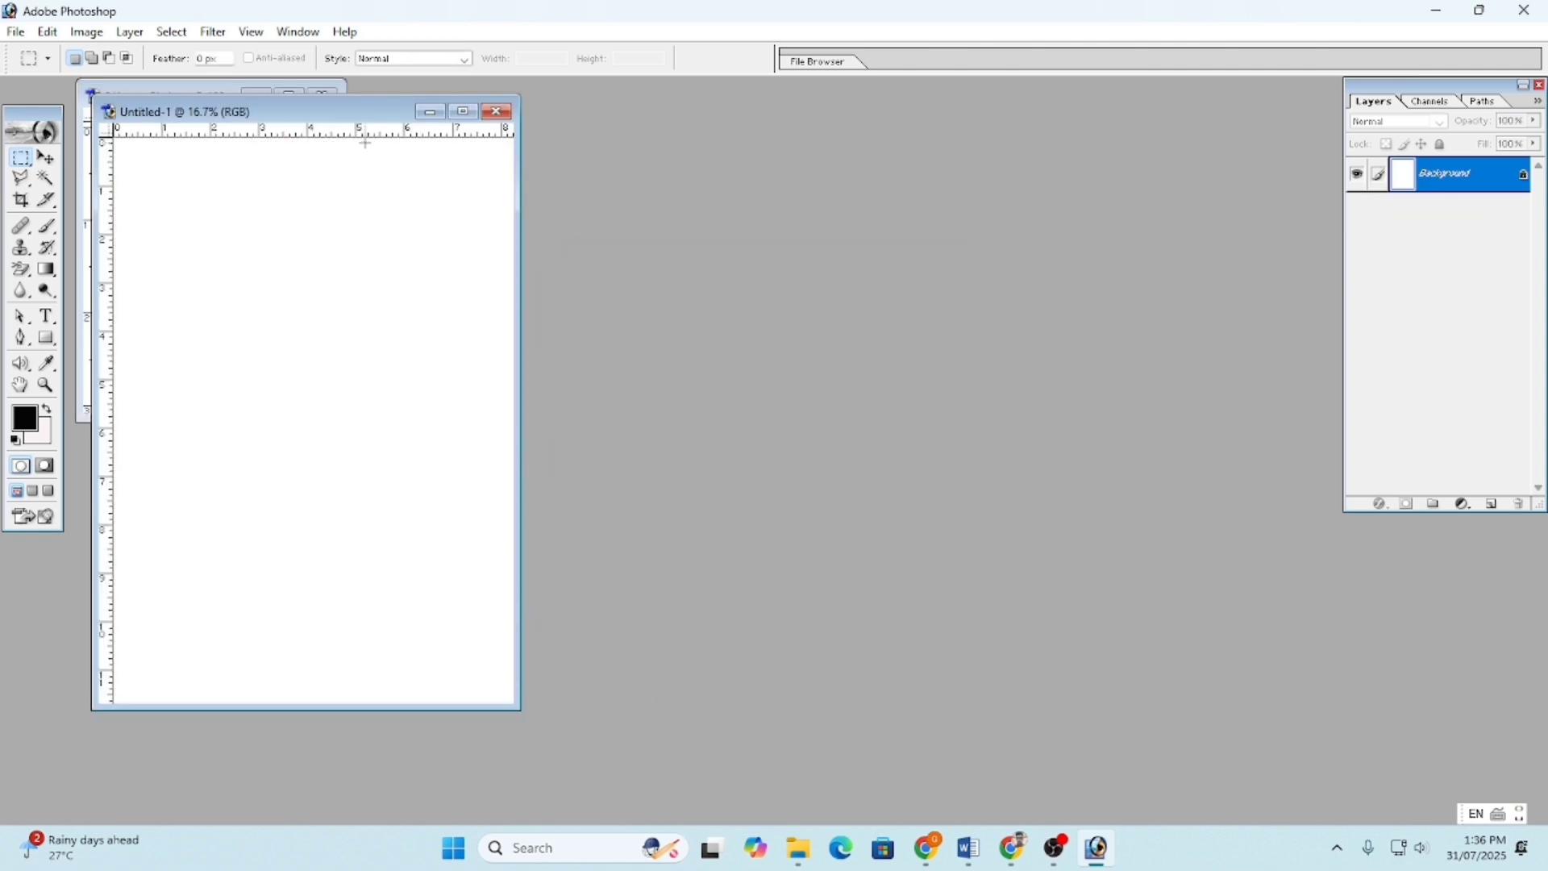
pyautogui.moveTo(313, 121); pyautogui.dragTo(720, 136)
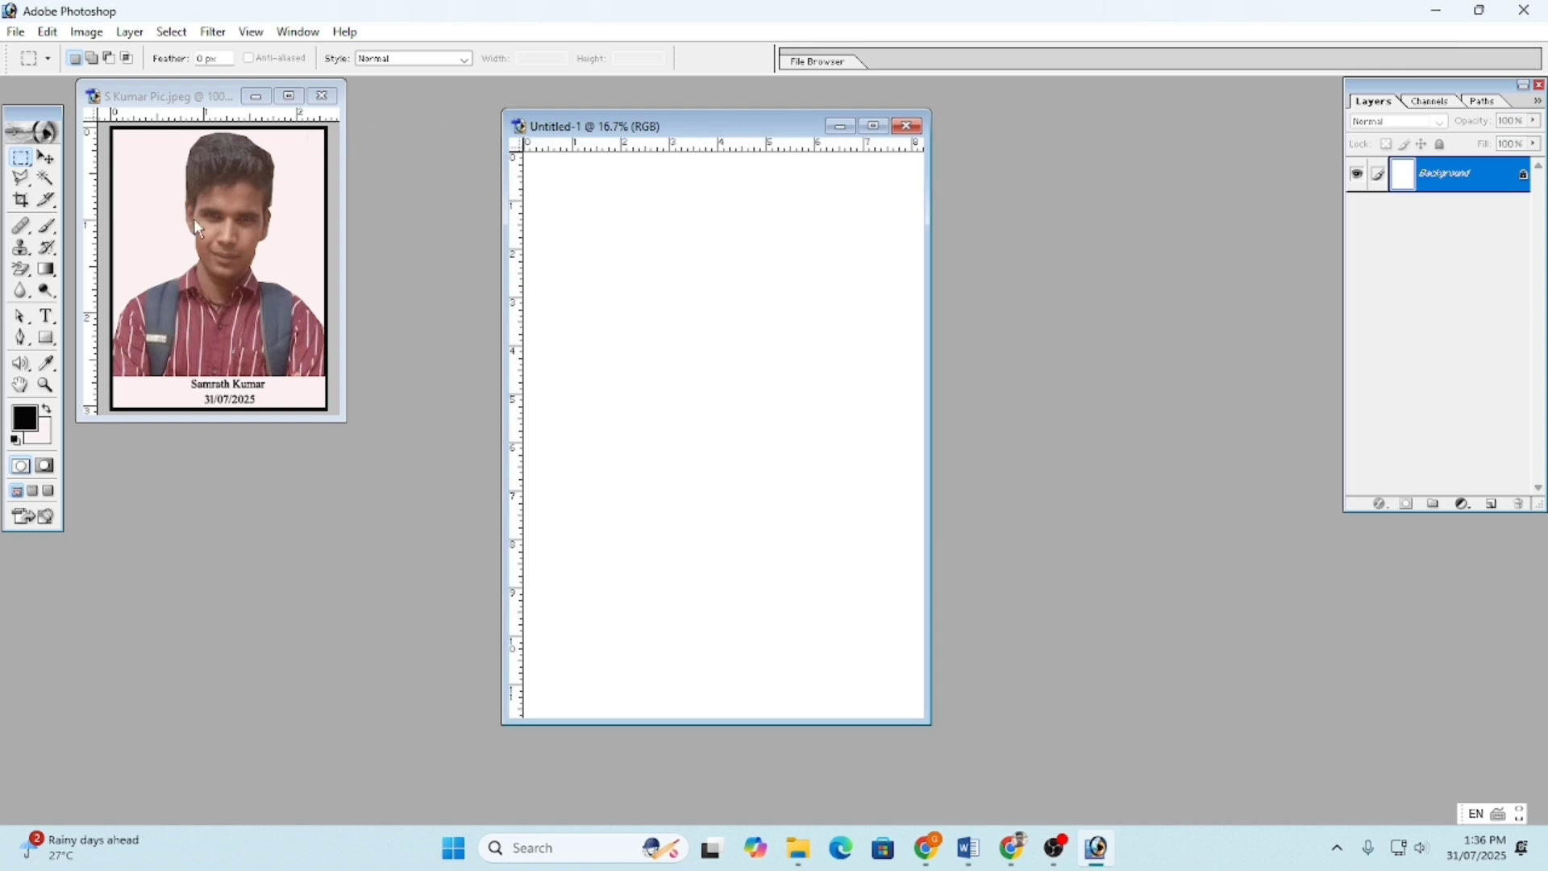
# - Copy the portrait onto the new A4 page with the Move tool, dismissing the locked-layer error
pyautogui.click(229, 223)
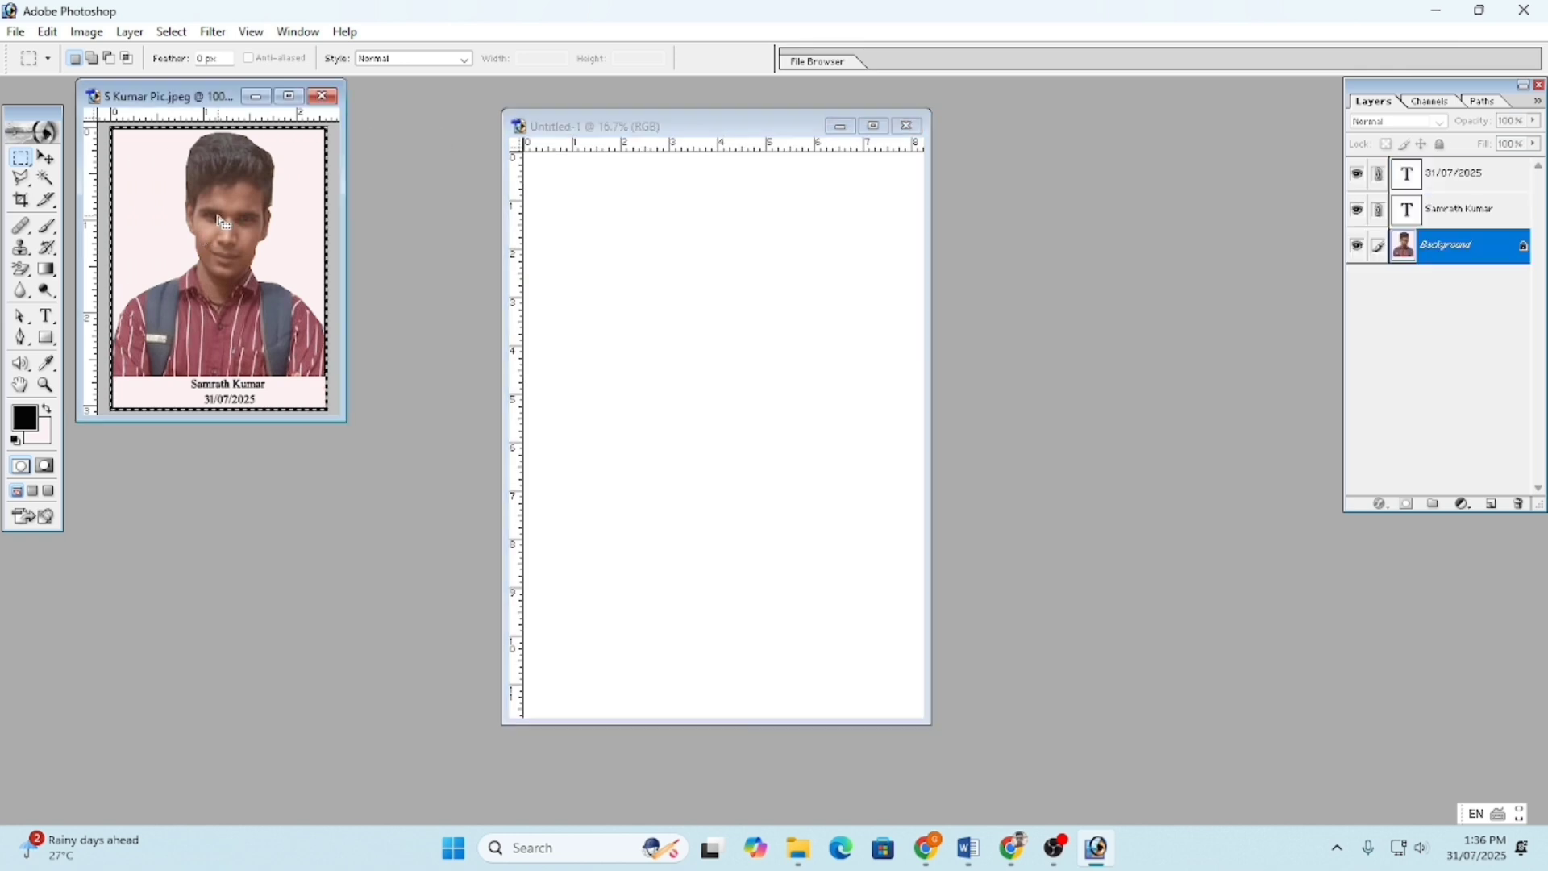
pyautogui.moveTo(203, 231); pyautogui.dragTo(631, 260)
pyautogui.click(644, 284)
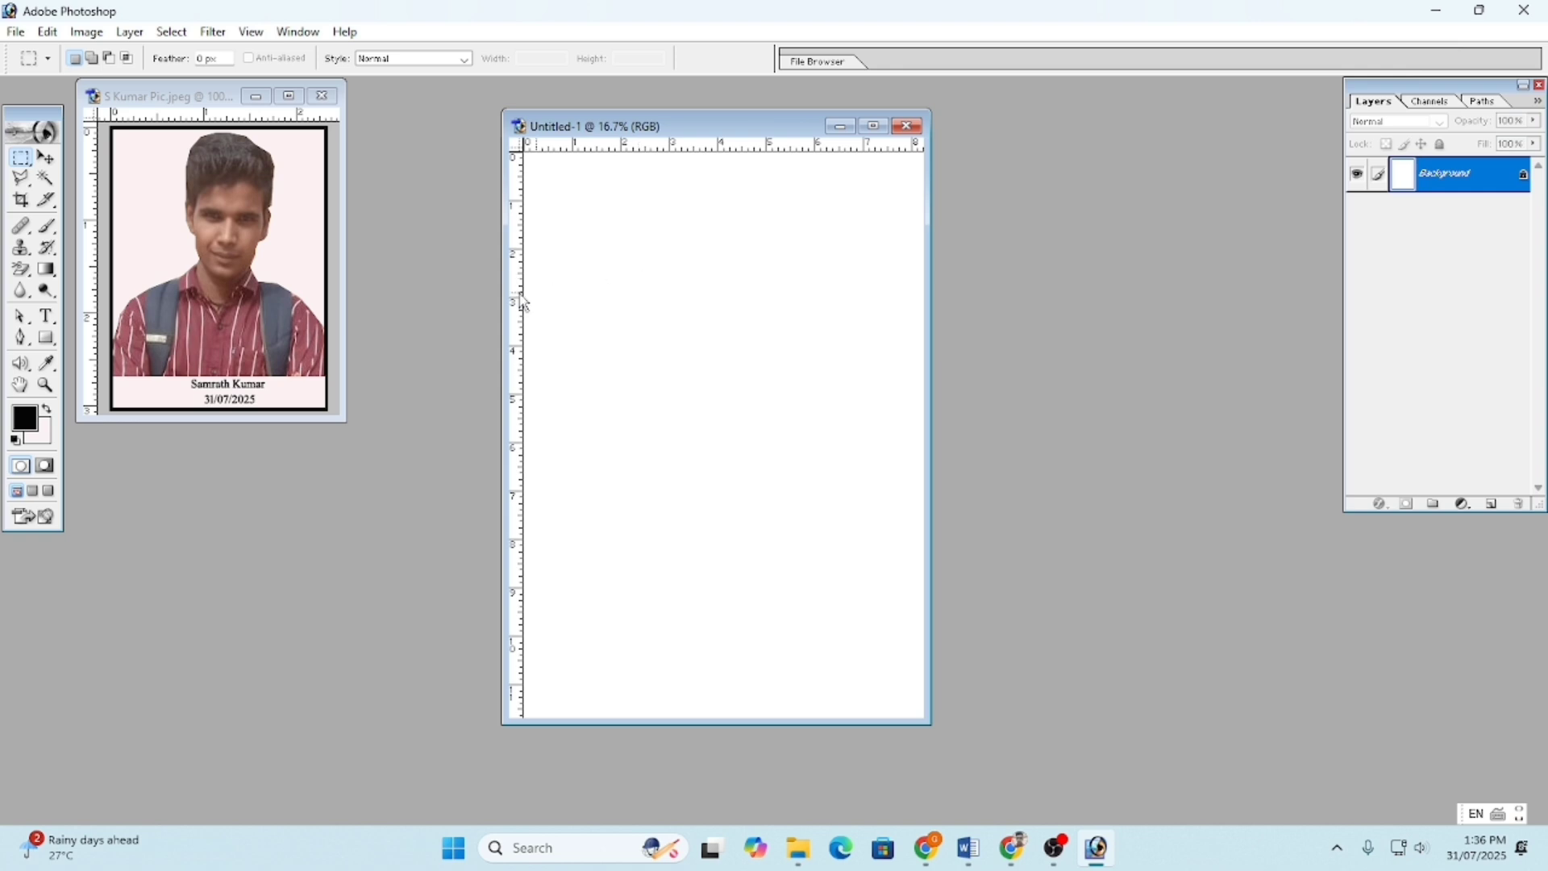
pyautogui.click(261, 253)
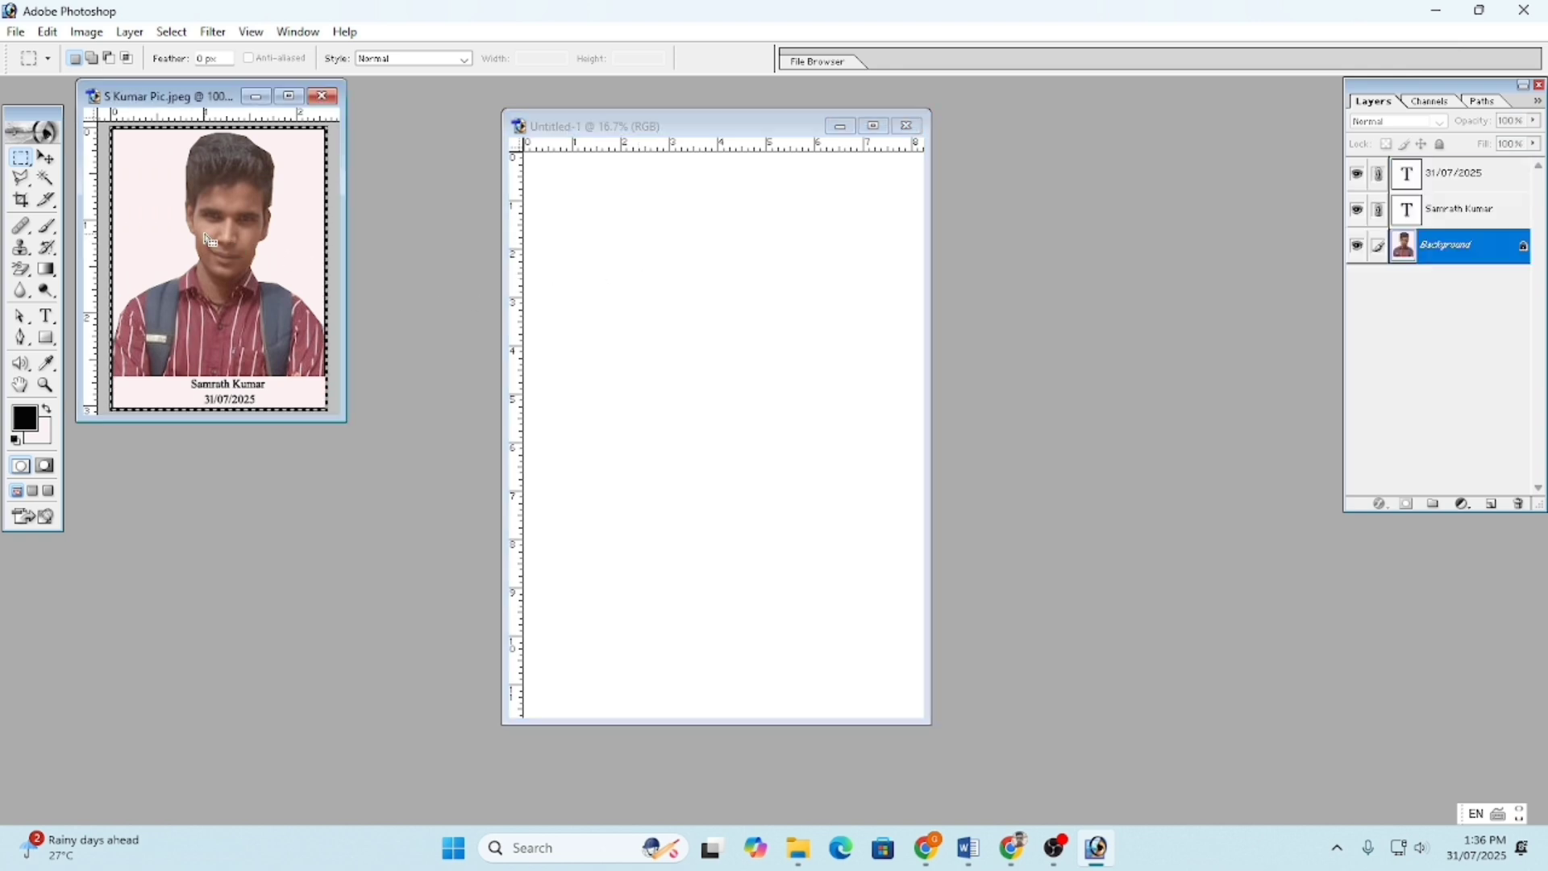
pyautogui.click(197, 228)
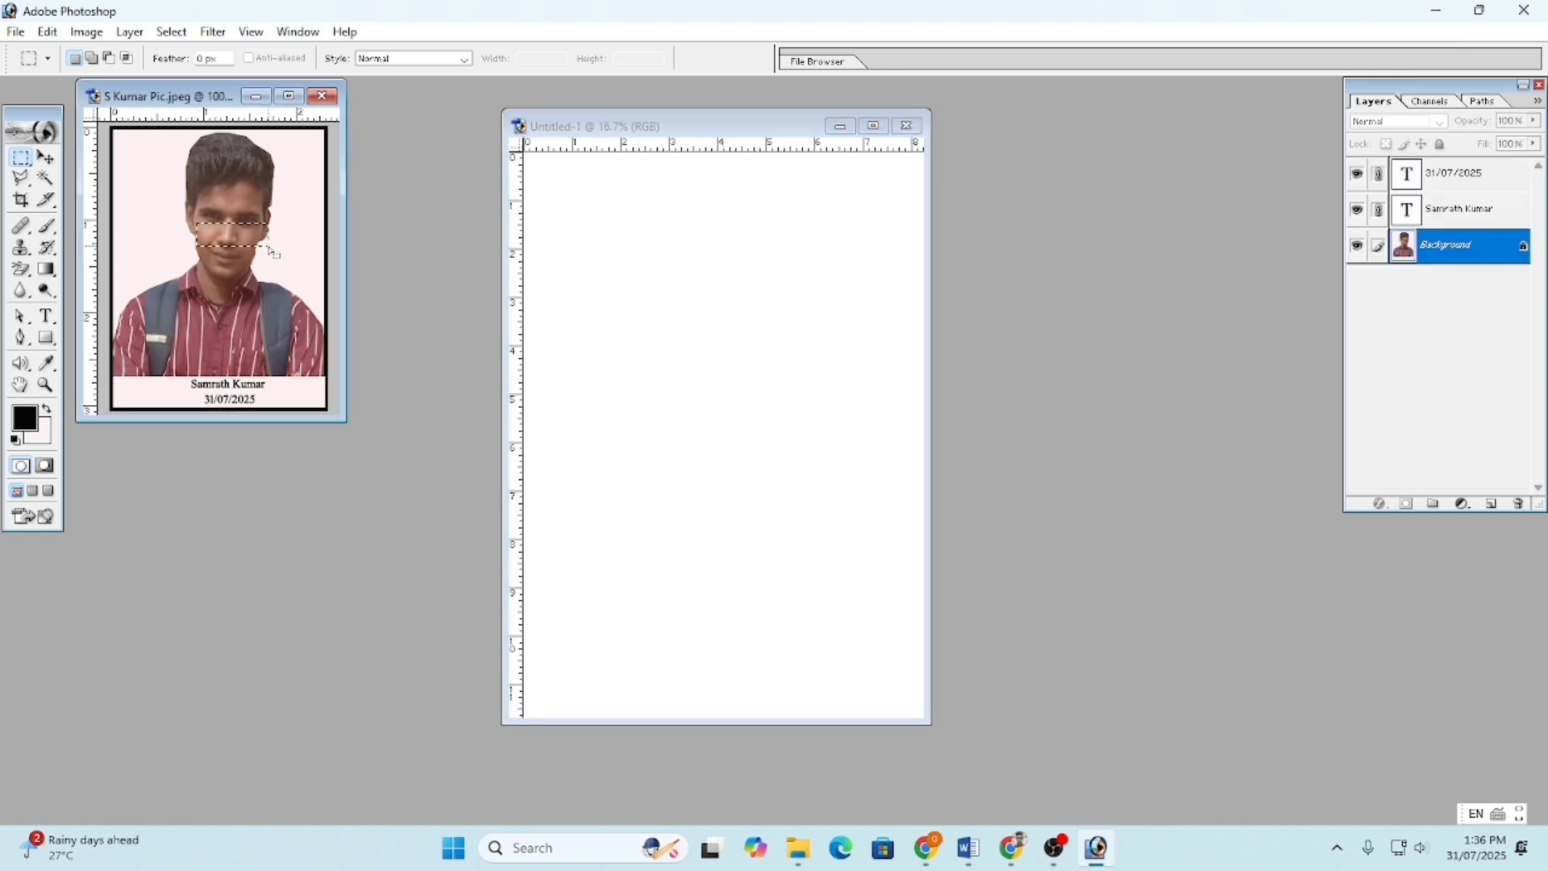
pyautogui.click(46, 157)
pyautogui.click(208, 205)
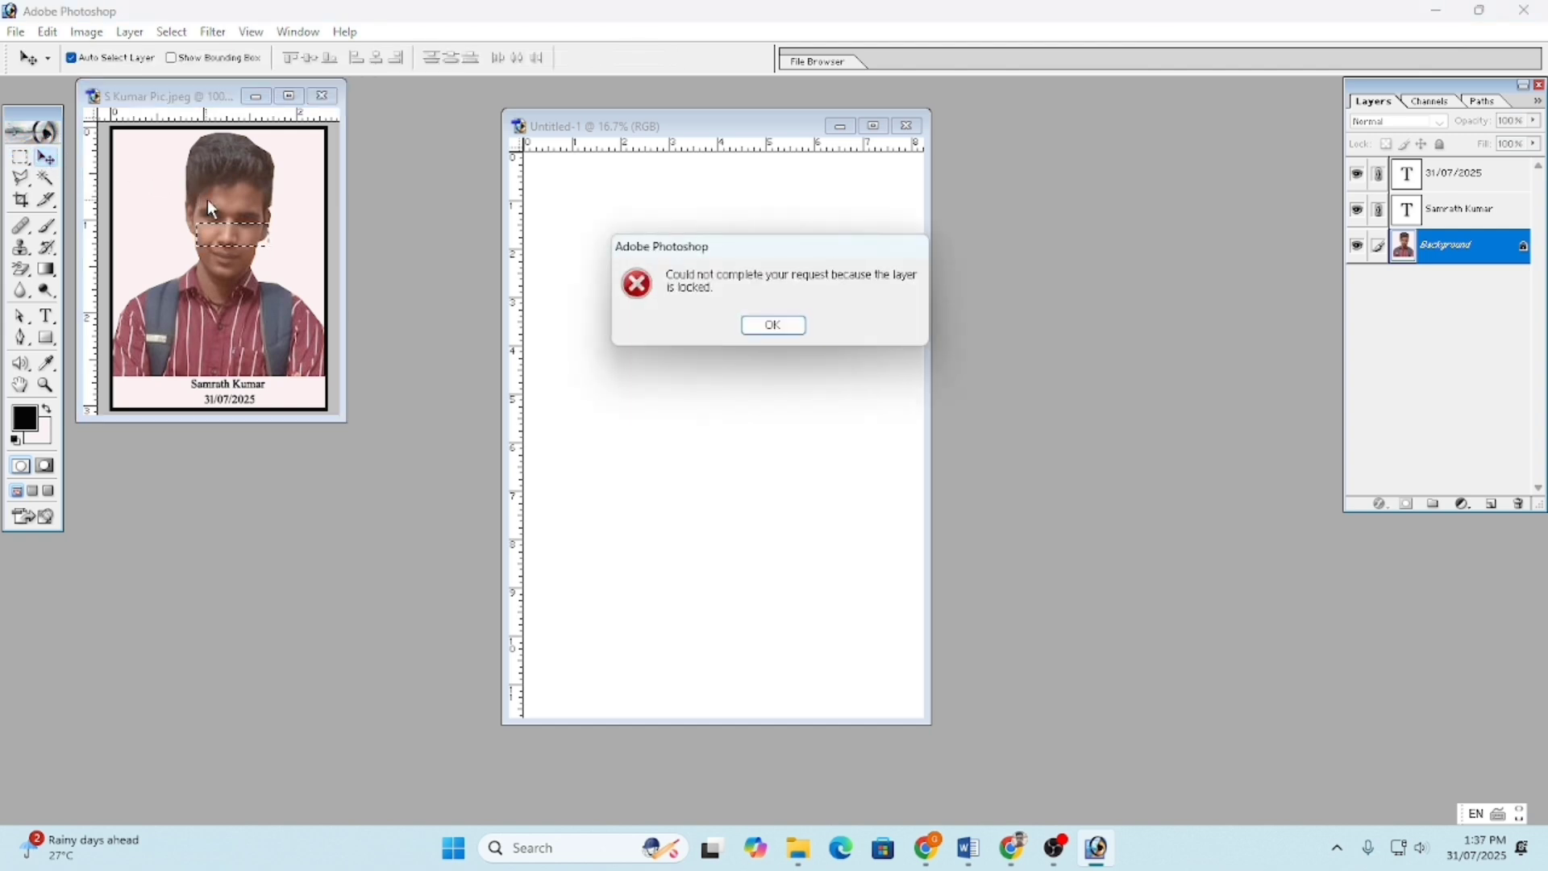
pyautogui.press('Return')
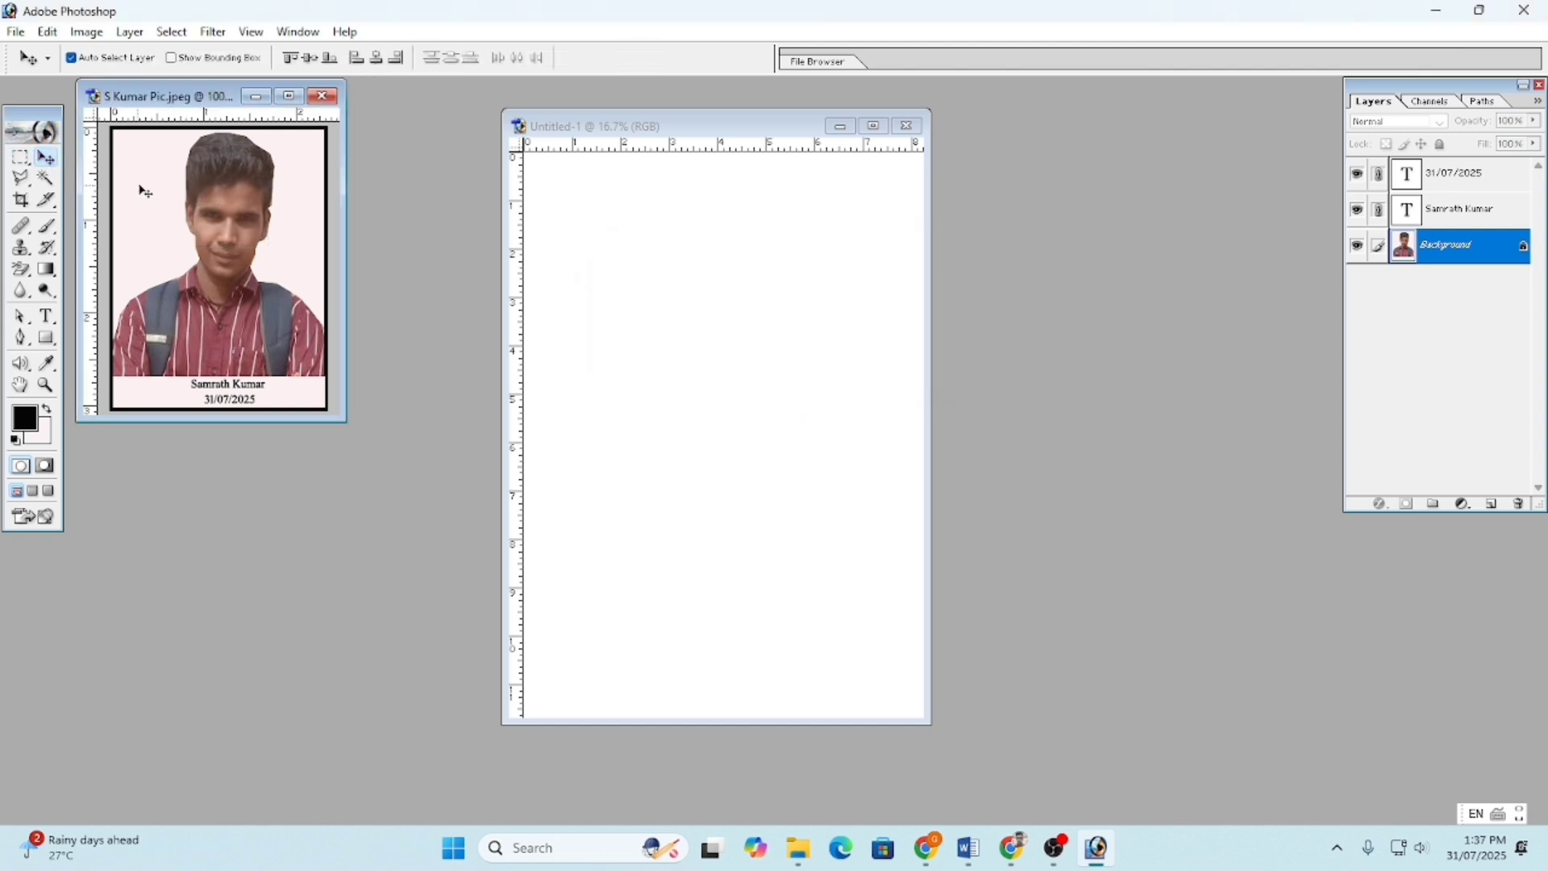
pyautogui.moveTo(145, 191); pyautogui.dragTo(811, 457)
# - Free-transform the pasted portrait down to about 218% × 244% and set it in the top-left corner
pyautogui.hotkey('ctrl', 't')
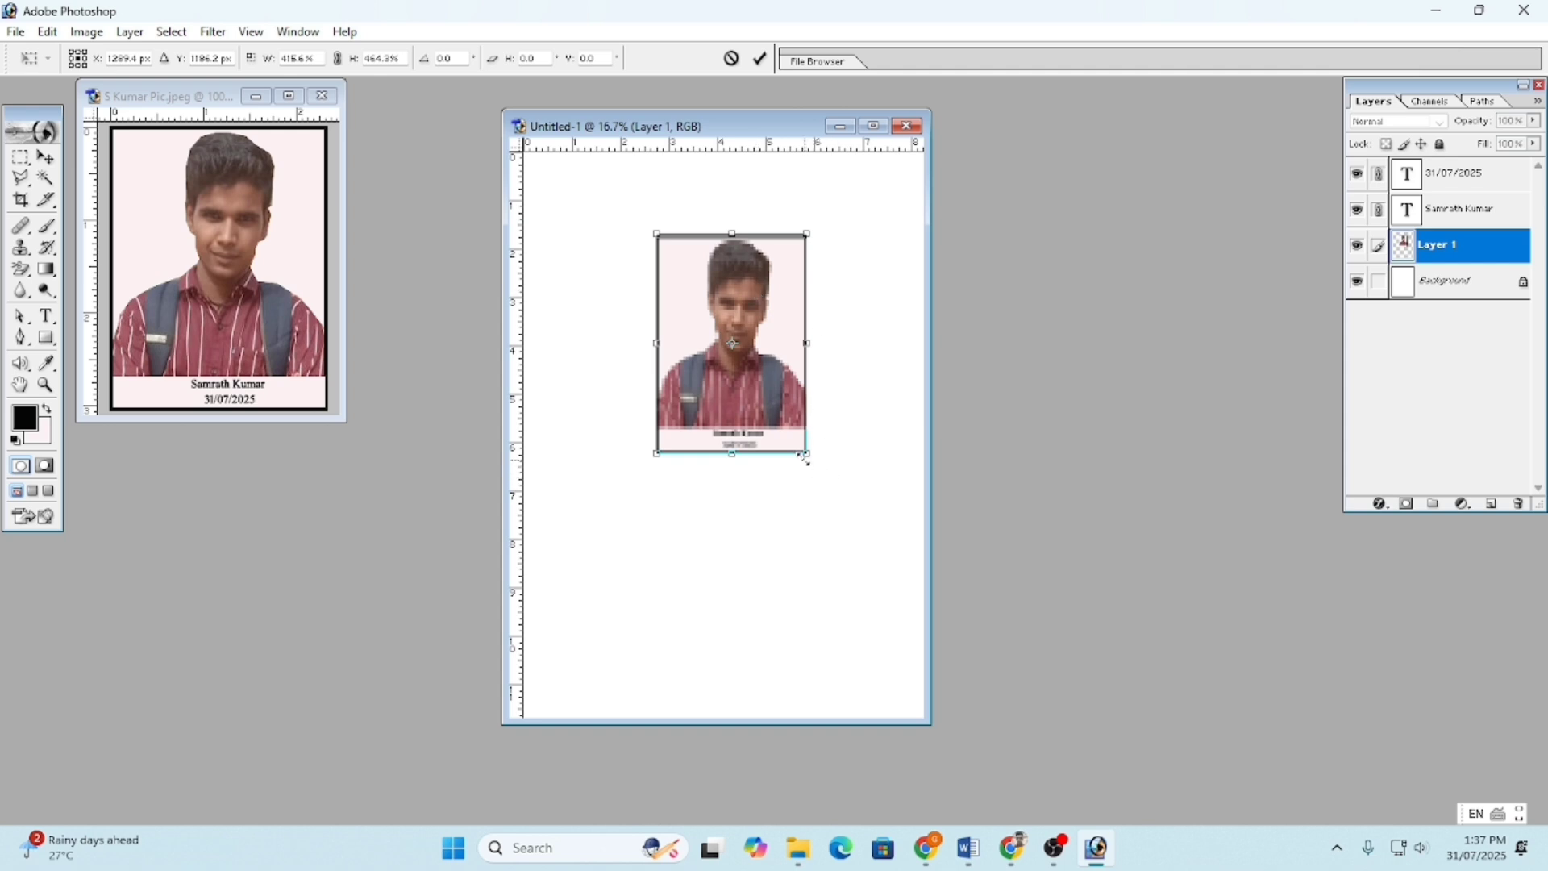
pyautogui.moveTo(805, 459); pyautogui.dragTo(735, 350)
pyautogui.moveTo(688, 282); pyautogui.dragTo(570, 196)
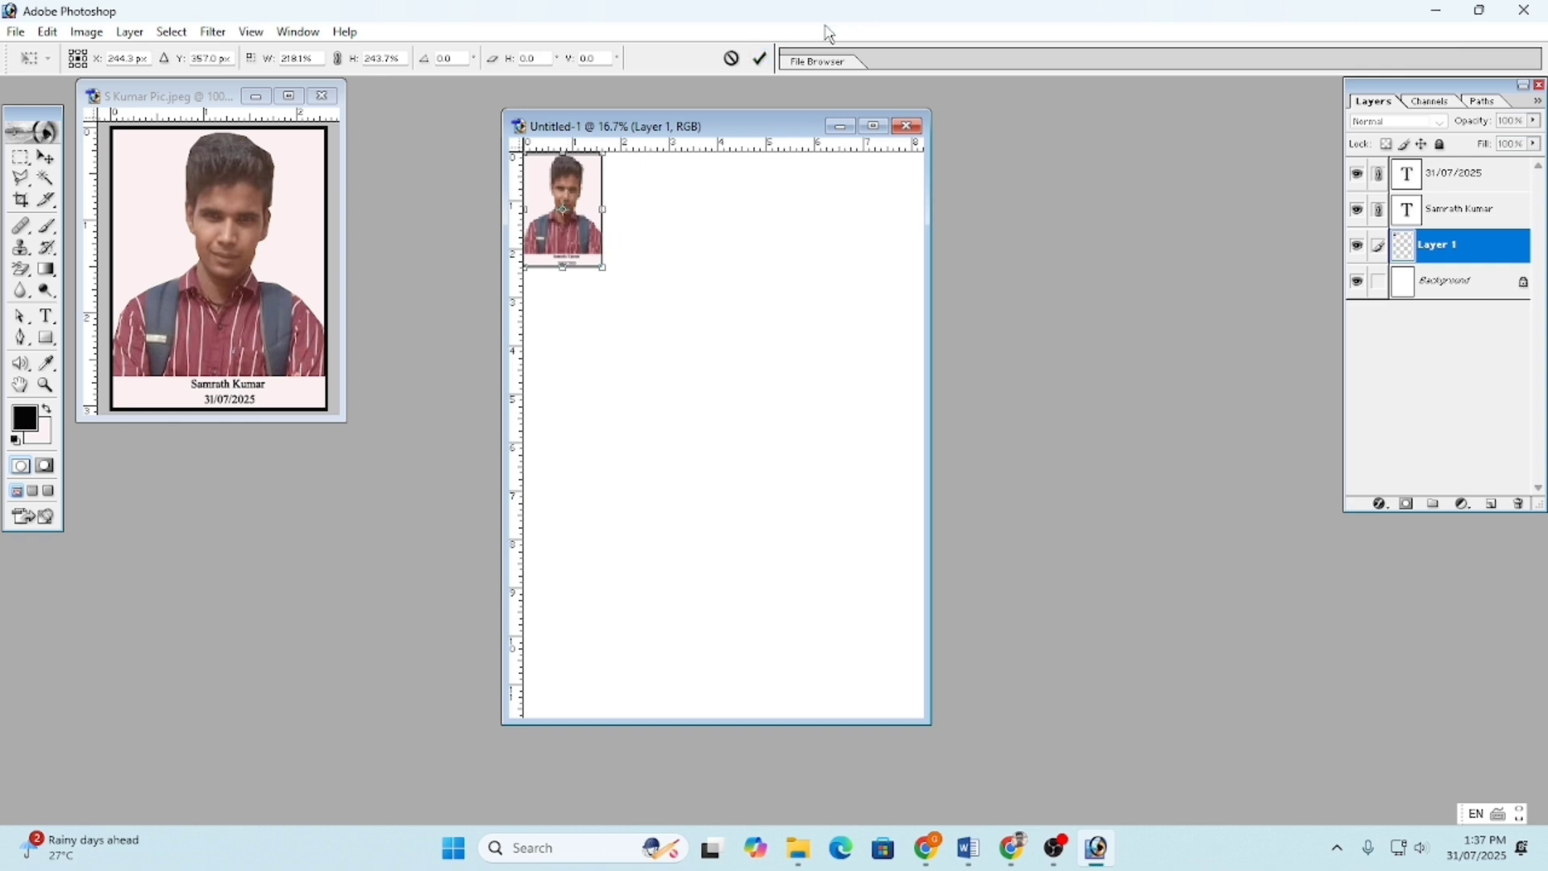
pyautogui.click(760, 58)
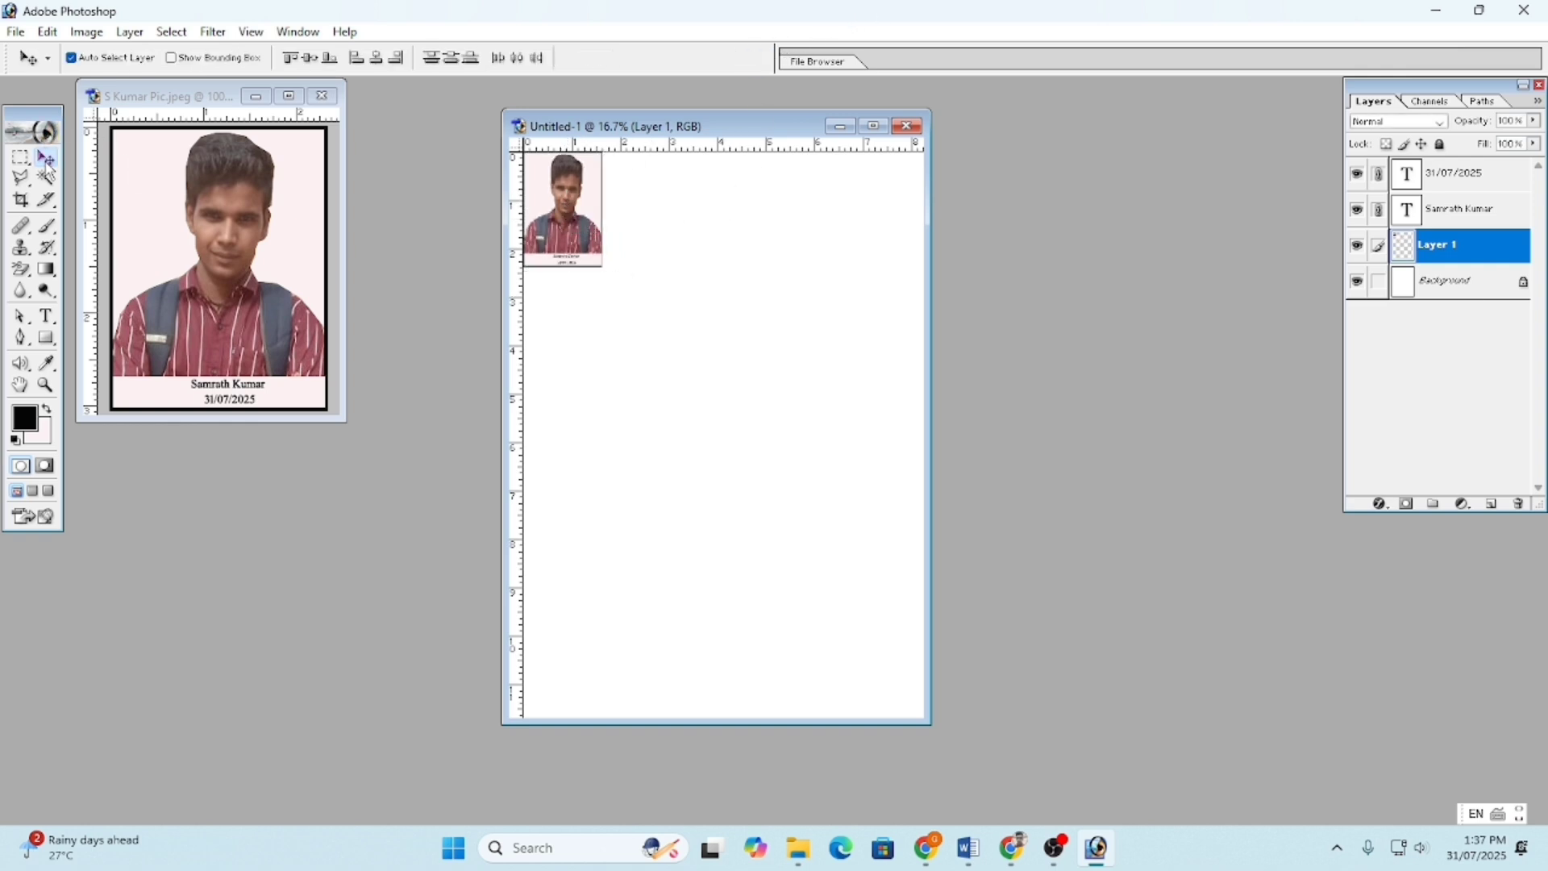
# - Marquee-select the top-left portrait and duplicate it onto a new layer with Ctrl+J
pyautogui.click(19, 159)
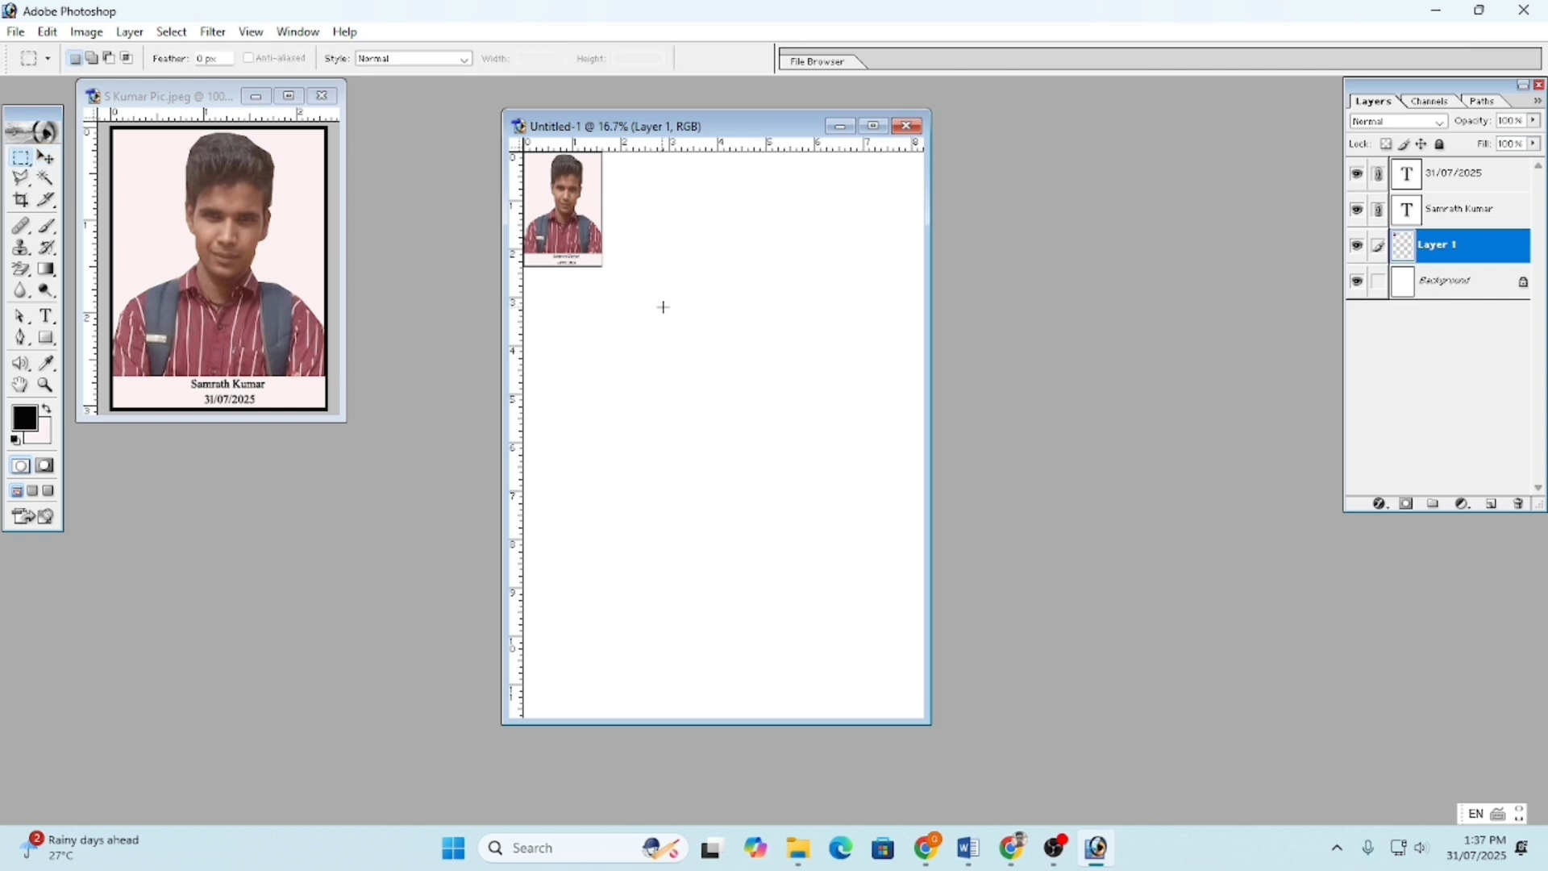
pyautogui.moveTo(587, 259); pyautogui.dragTo(536, 175)
pyautogui.click(665, 218)
pyautogui.moveTo(518, 161); pyautogui.dragTo(577, 232)
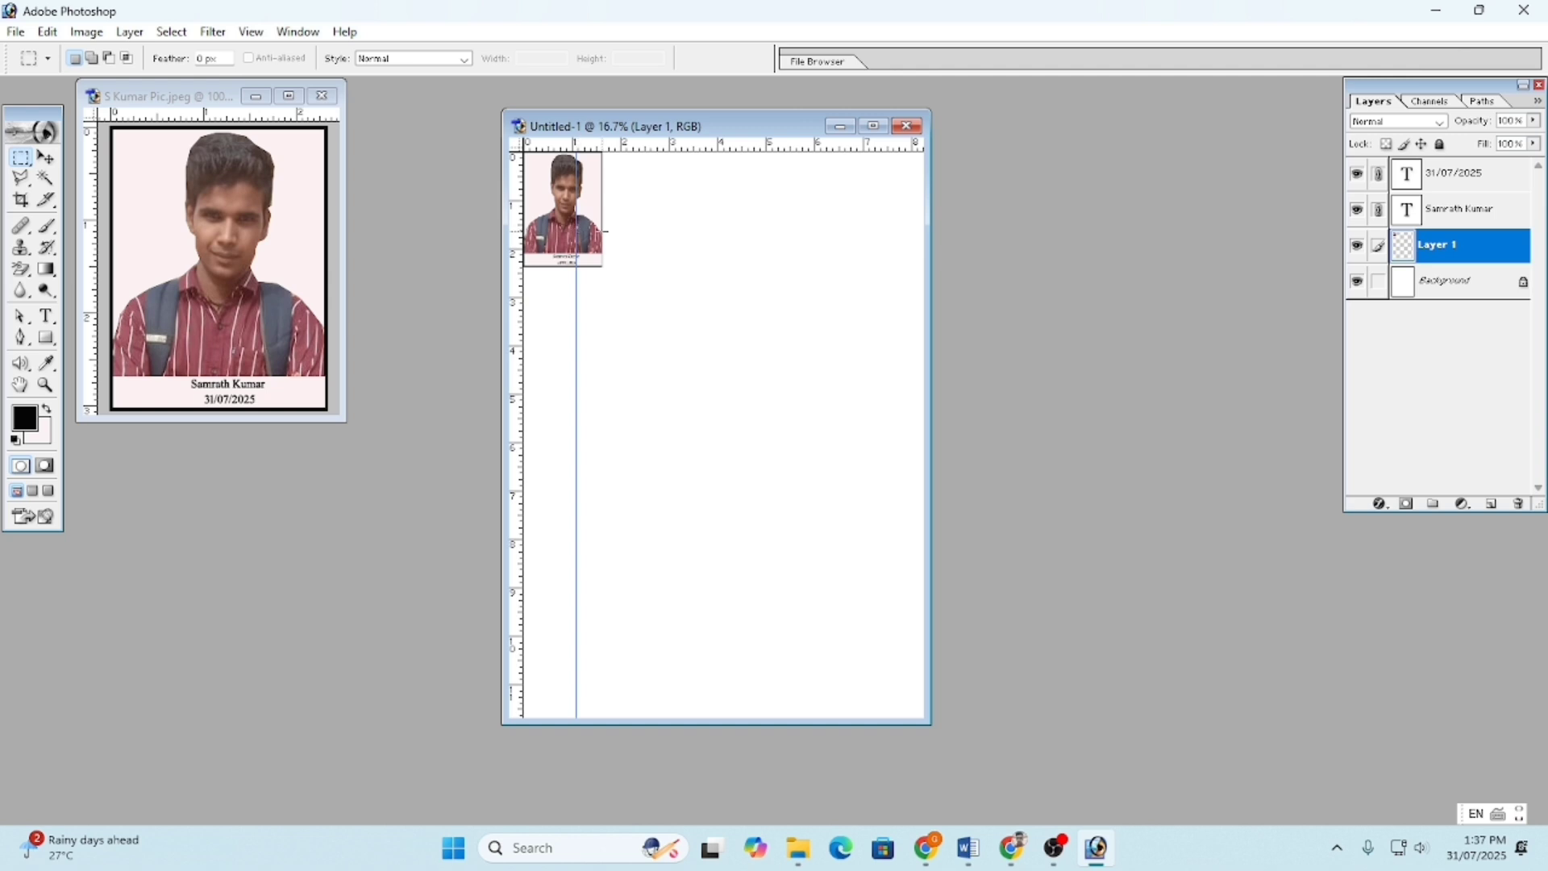
pyautogui.hotkey('ctrl', 'z')
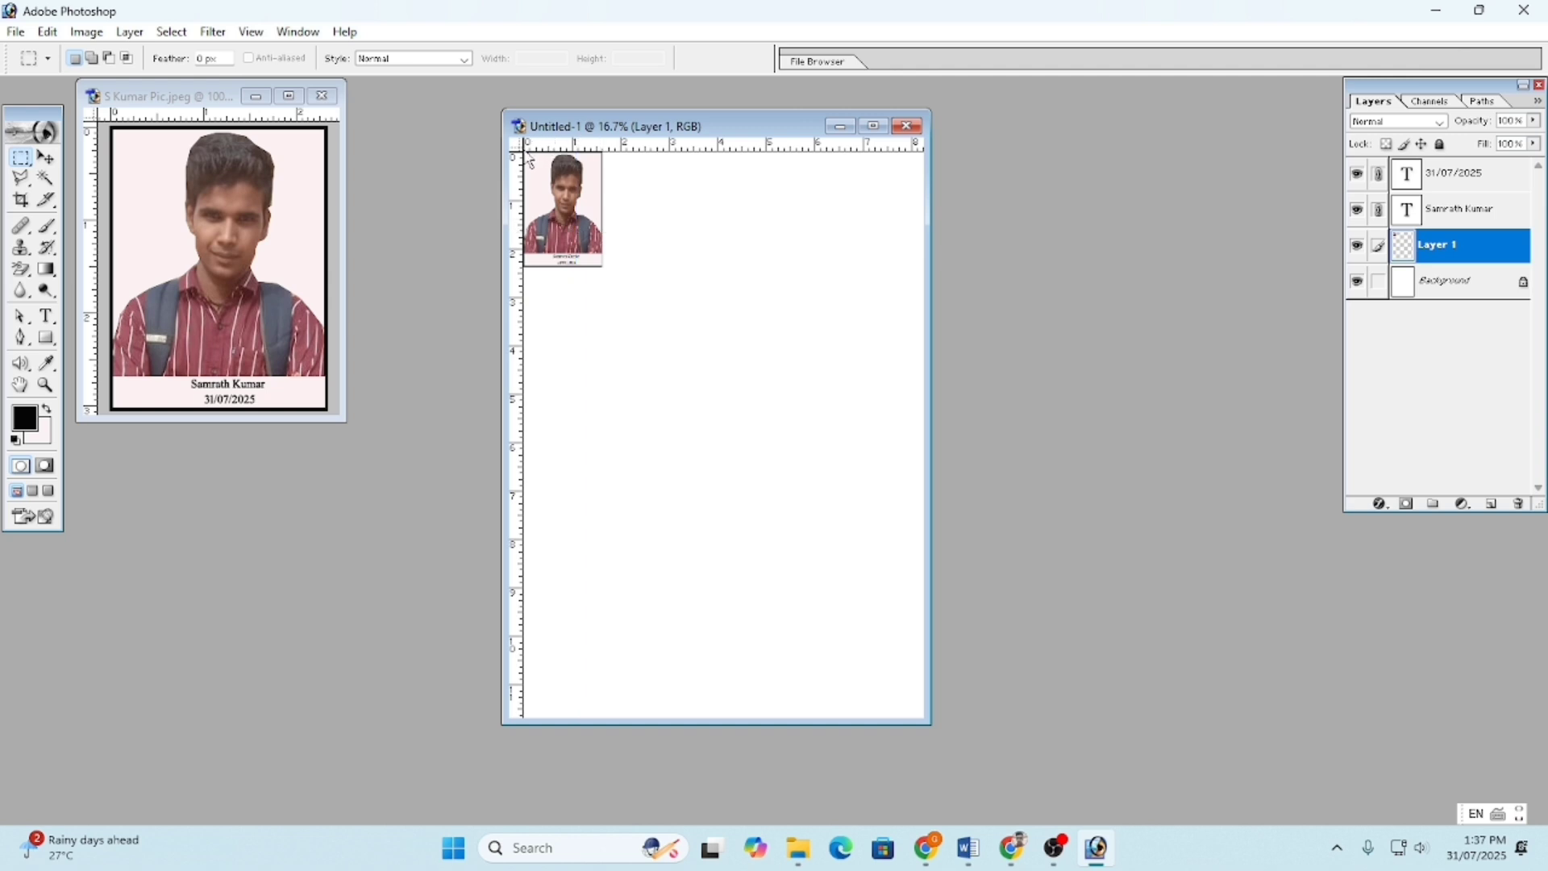
pyautogui.moveTo(524, 152); pyautogui.dragTo(603, 266)
pyautogui.hotkey('ctrl', 'j')
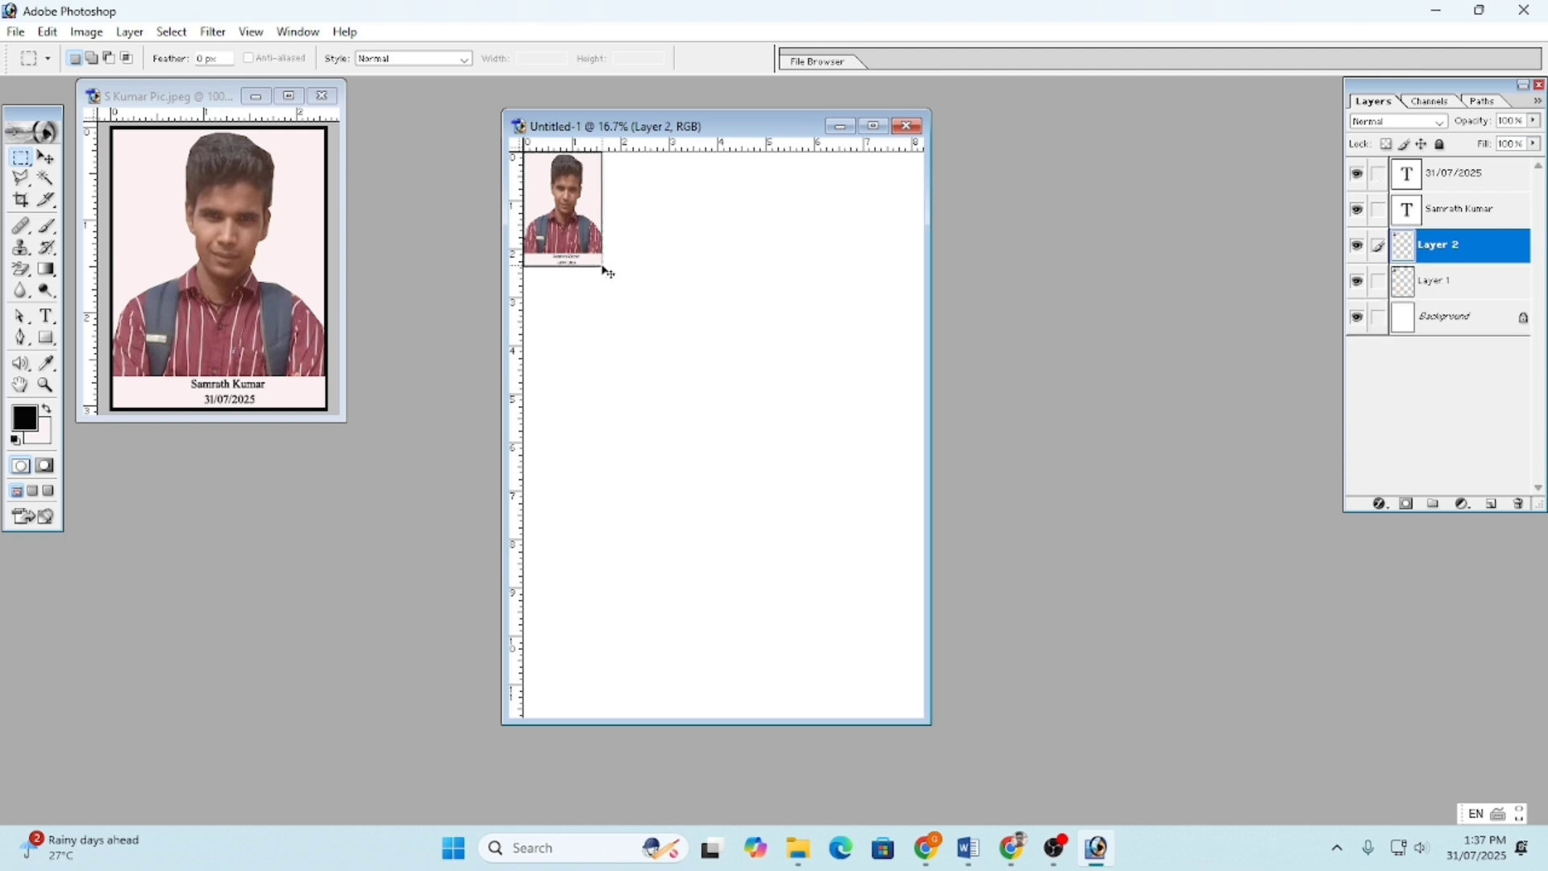
# - Paste more copies and line up five portraits side by side along the top row
pyautogui.click(46, 157)
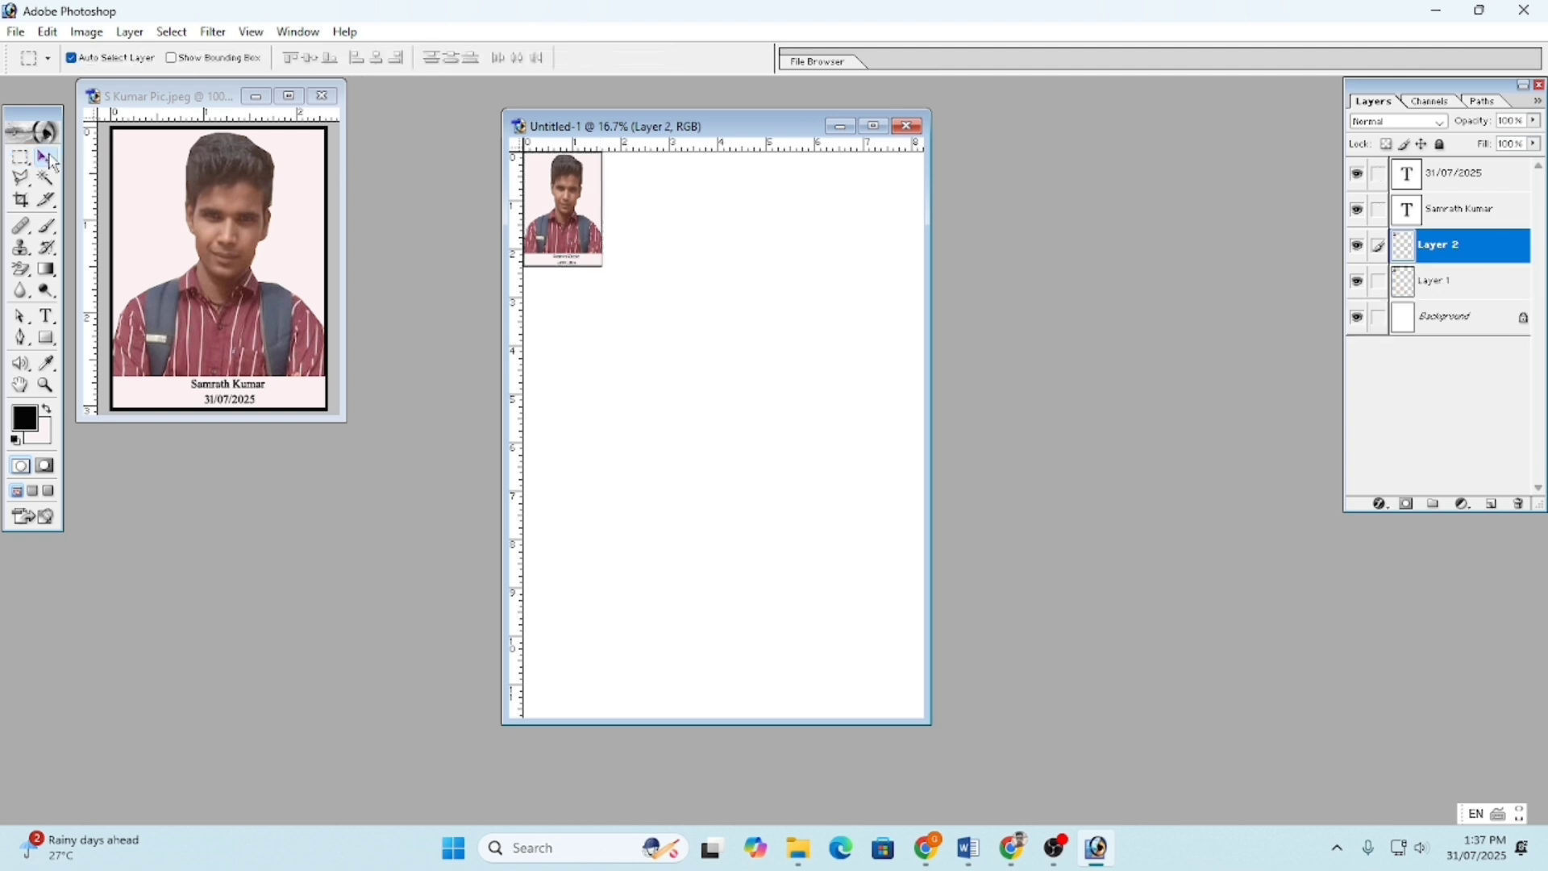
pyautogui.moveTo(649, 210); pyautogui.dragTo(668, 219)
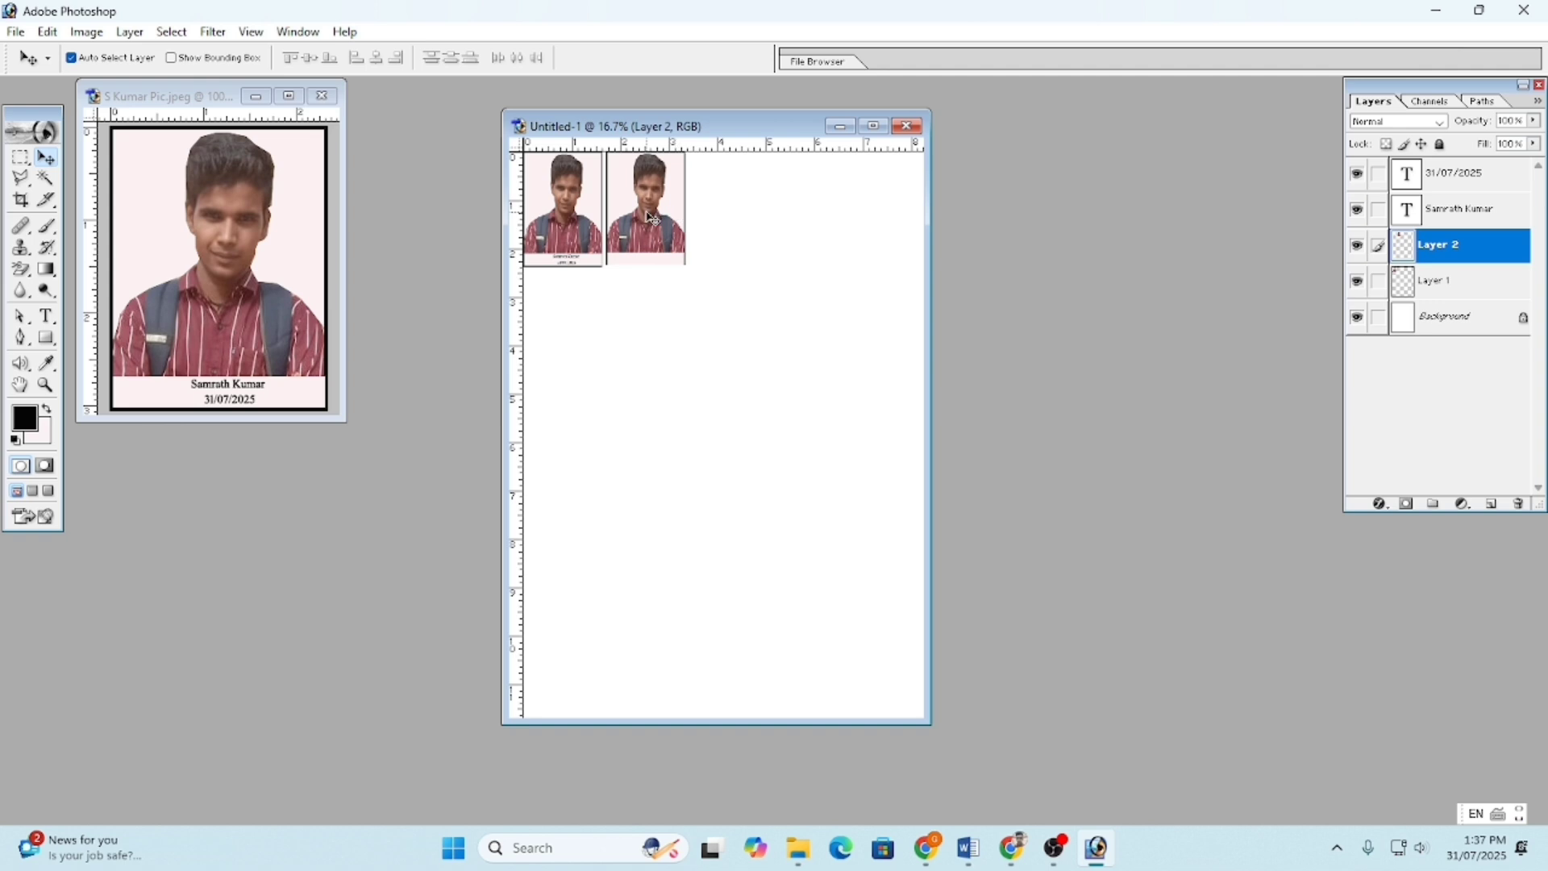
pyautogui.hotkey('ctrl', 'v')
pyautogui.hotkey('ctrl', 'v')
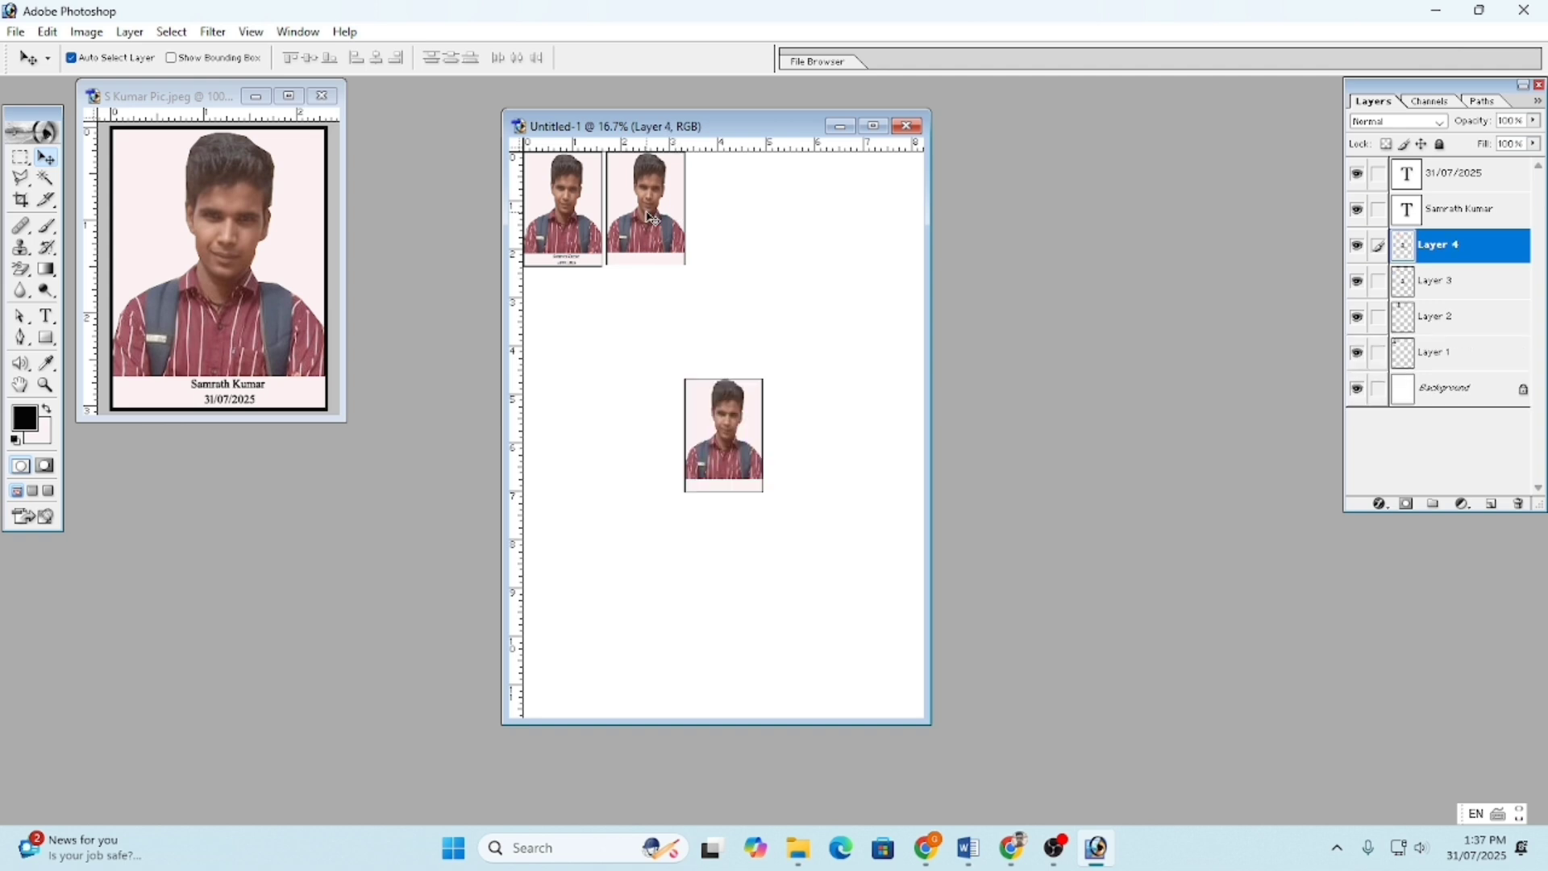
pyautogui.hotkey('ctrl', 'v')
pyautogui.moveTo(738, 431); pyautogui.dragTo(741, 205)
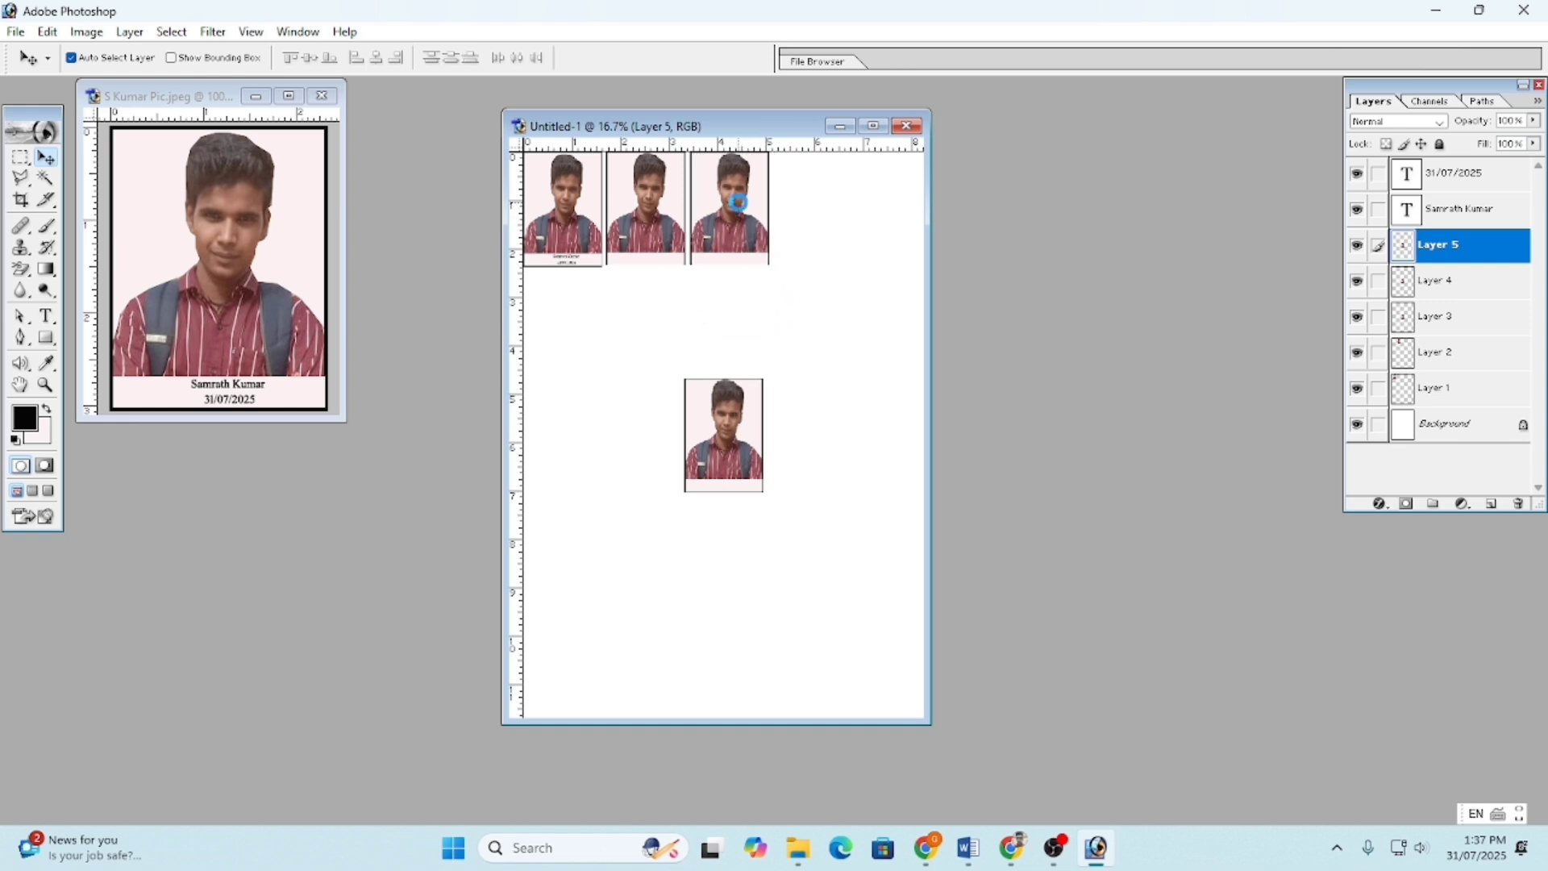
pyautogui.moveTo(738, 403); pyautogui.dragTo(832, 186)
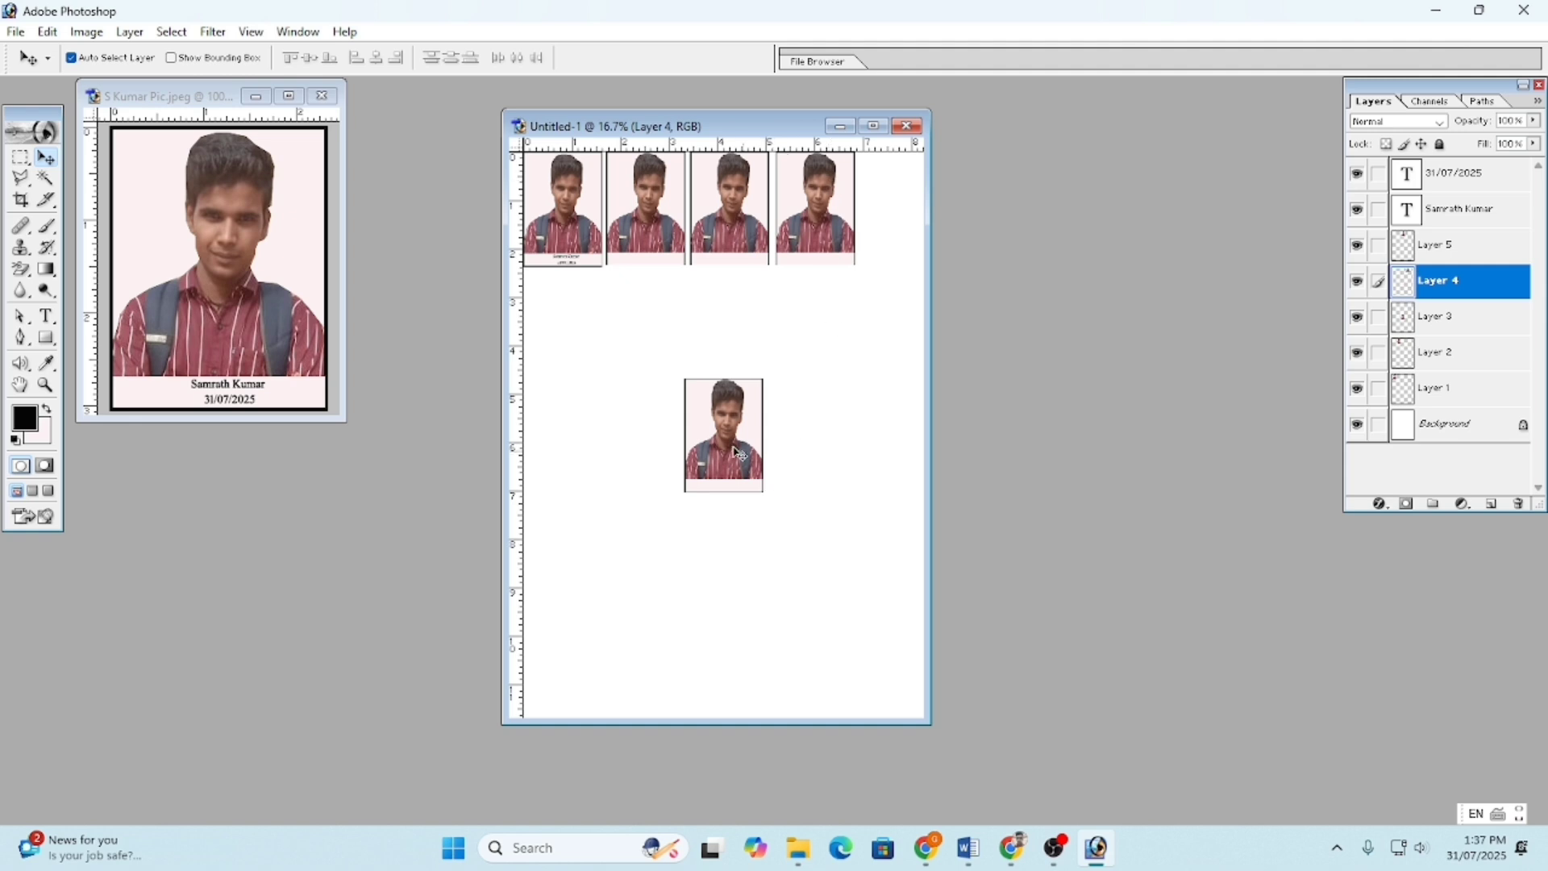
pyautogui.moveTo(726, 450); pyautogui.dragTo(899, 228)
pyautogui.click(575, 258)
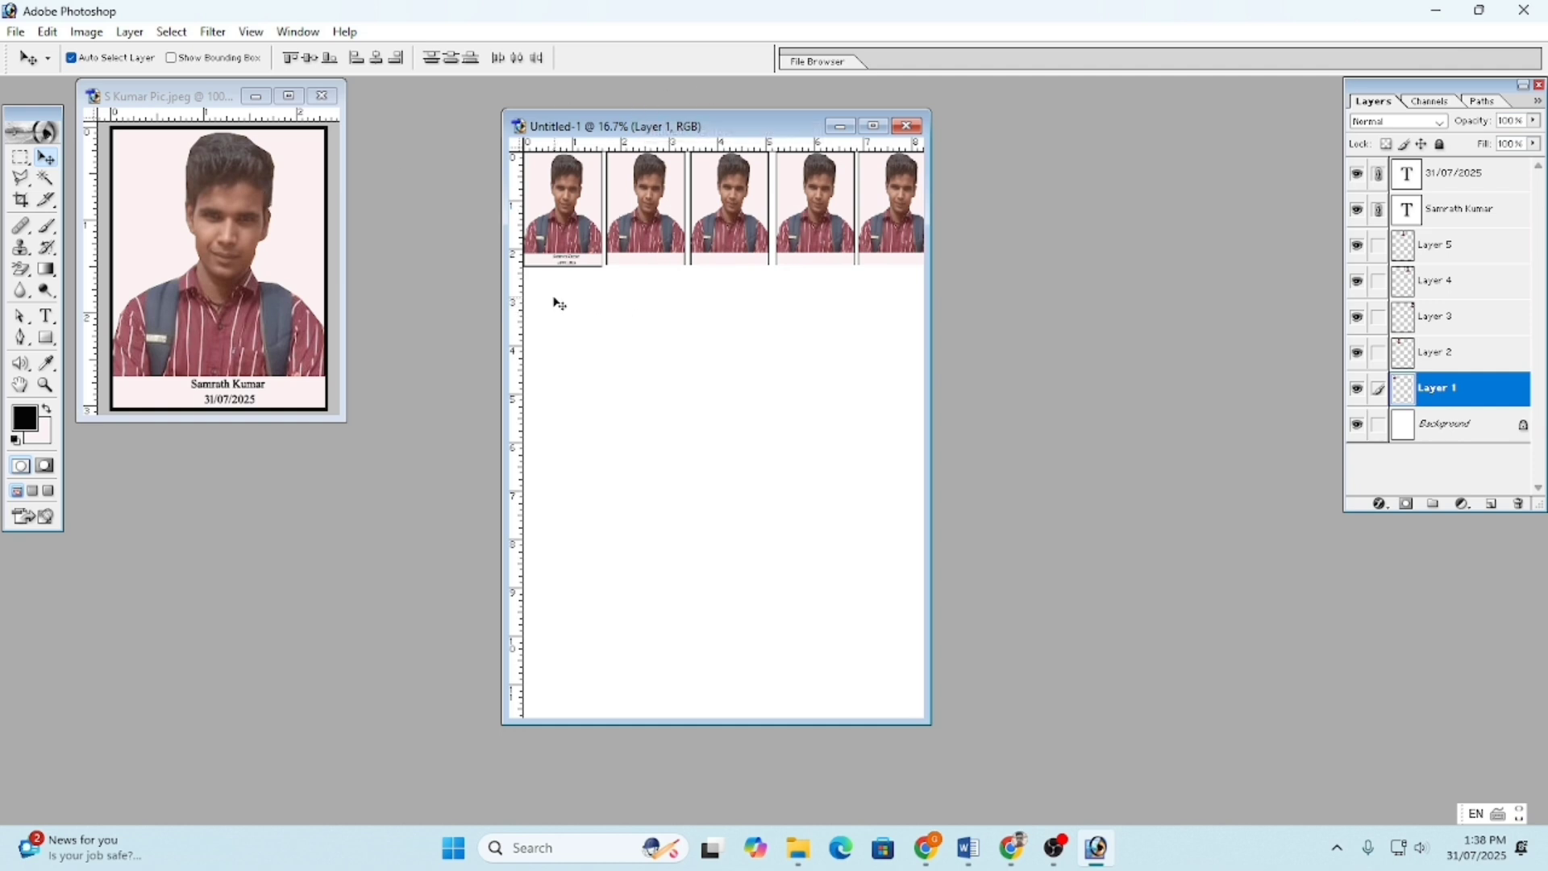
pyautogui.moveTo(547, 290); pyautogui.dragTo(536, 184)
# - Dismiss the locked-layer alert, print the five-portrait page, and close Untitled-1 without saving
pyautogui.click(772, 325)
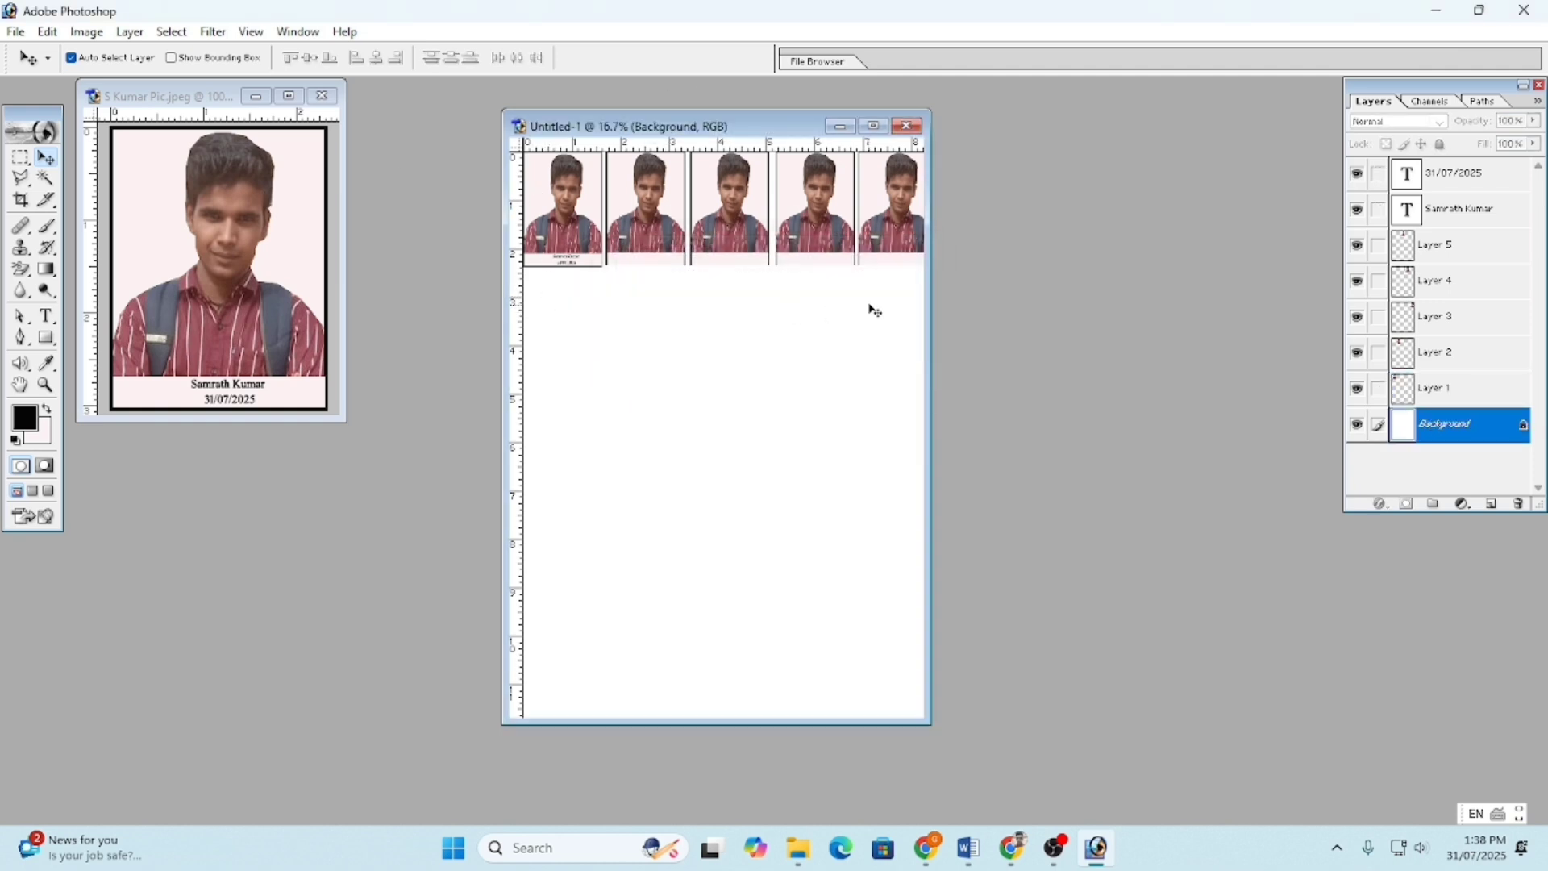
pyautogui.click(648, 332)
pyautogui.press('Return')
pyautogui.hotkey('ctrl', 'p')
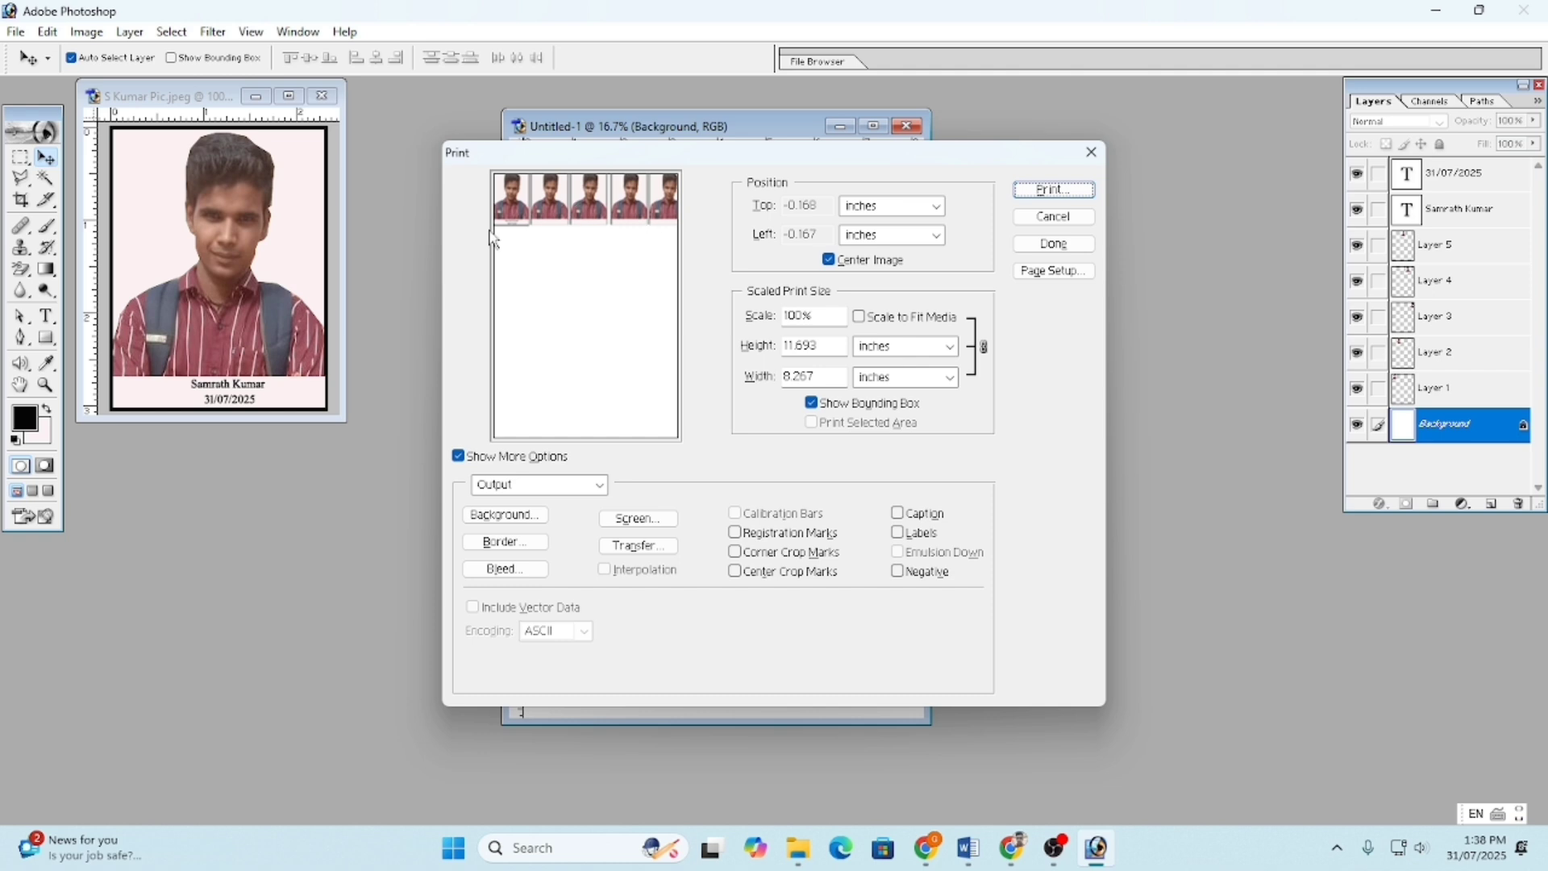
pyautogui.press('Escape')
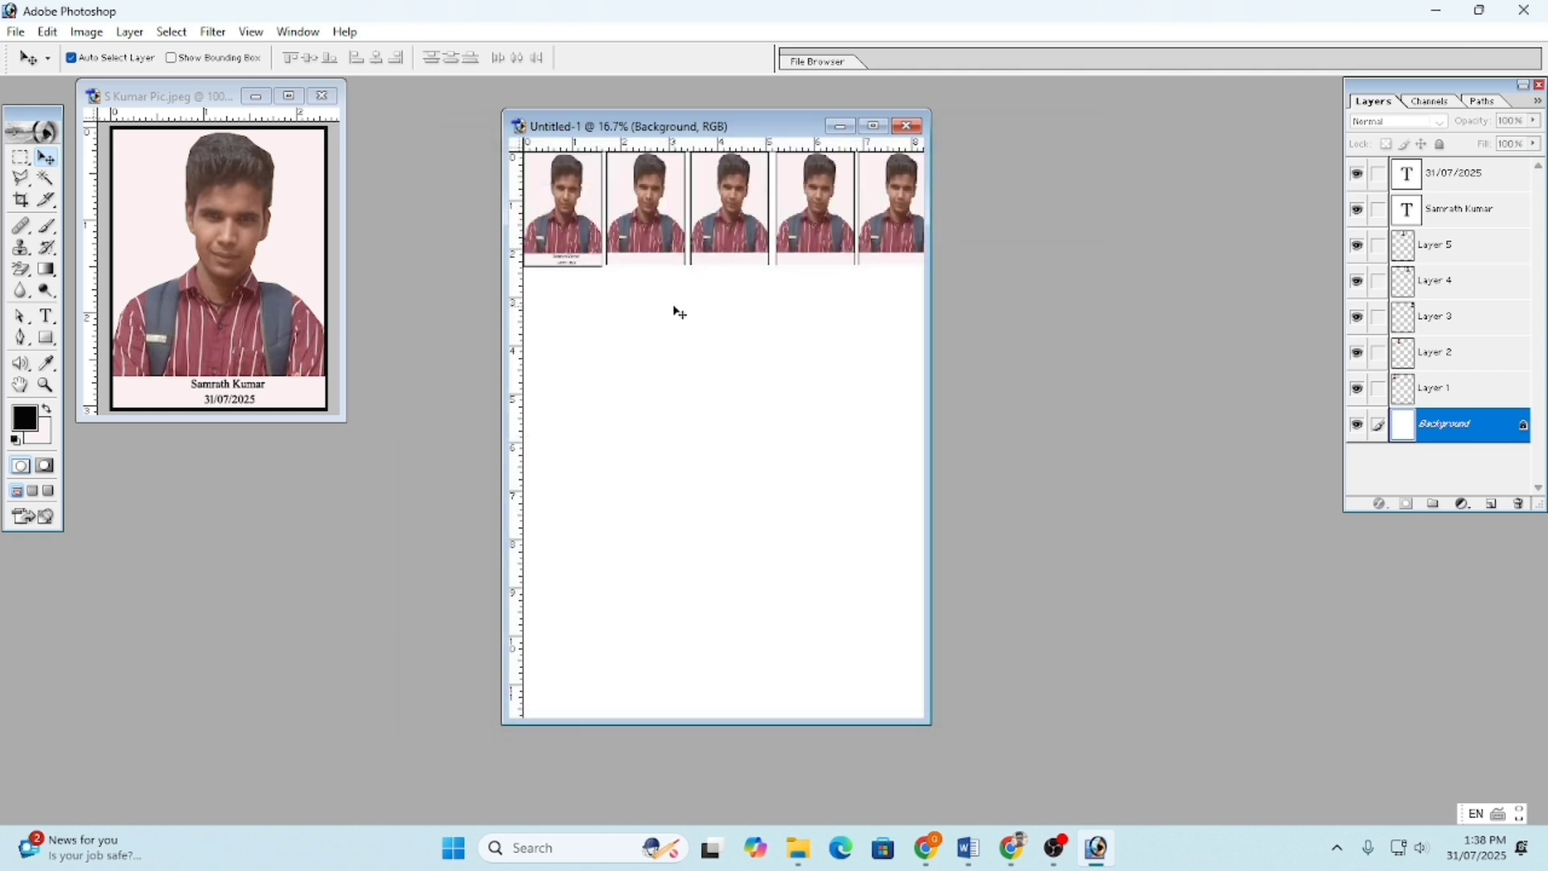
pyautogui.click(915, 131)
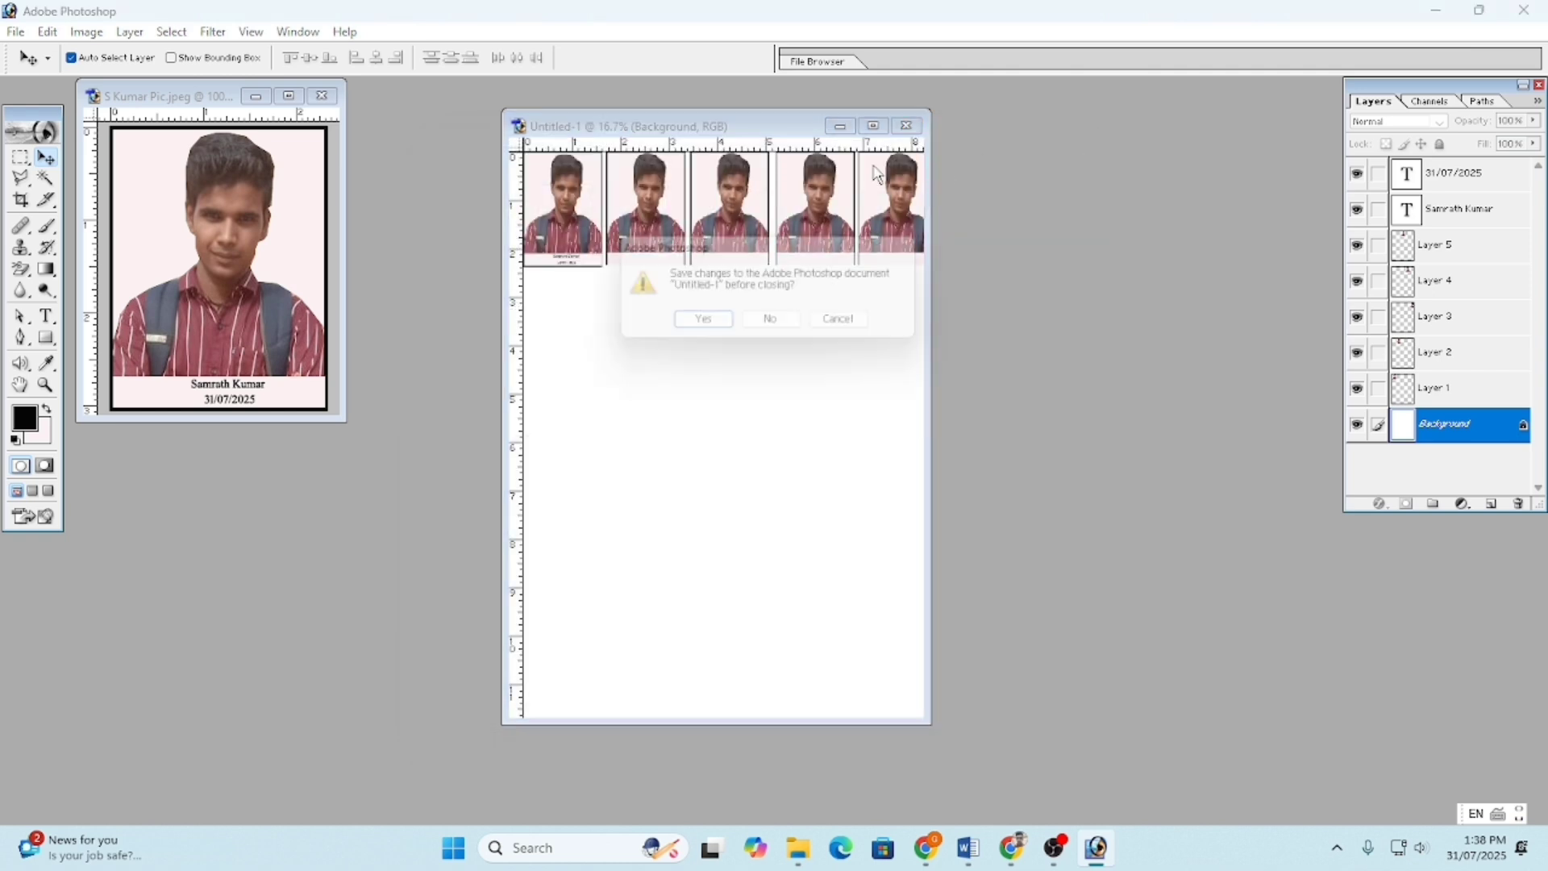
pyautogui.click(775, 324)
# - Maximize the portrait window and zoom the view to 200%
pyautogui.hotkey('ctrl', 's')
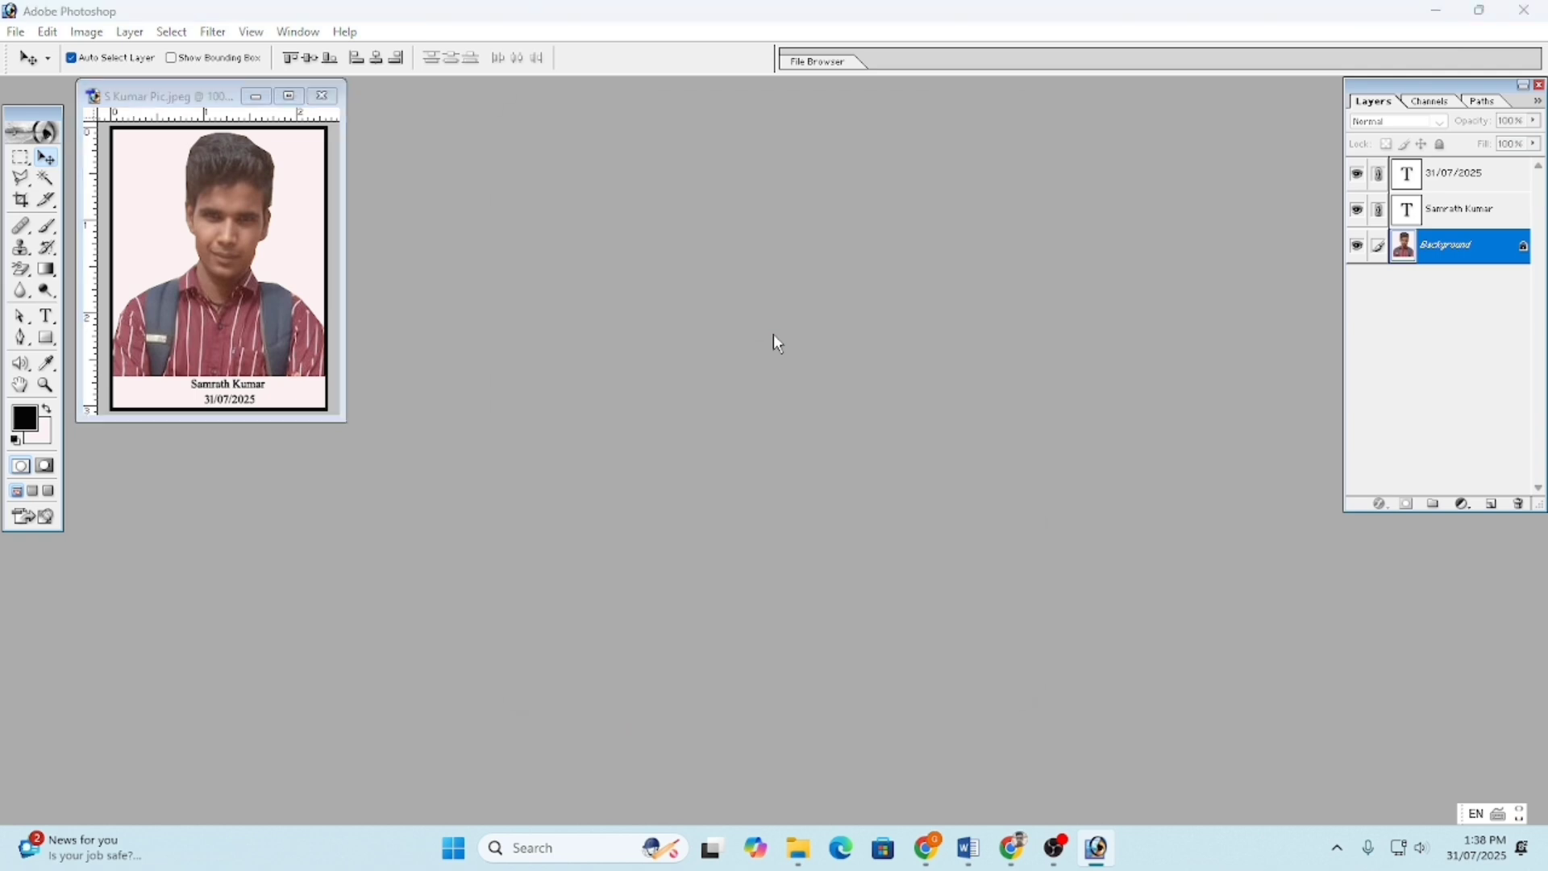
pyautogui.press('Escape')
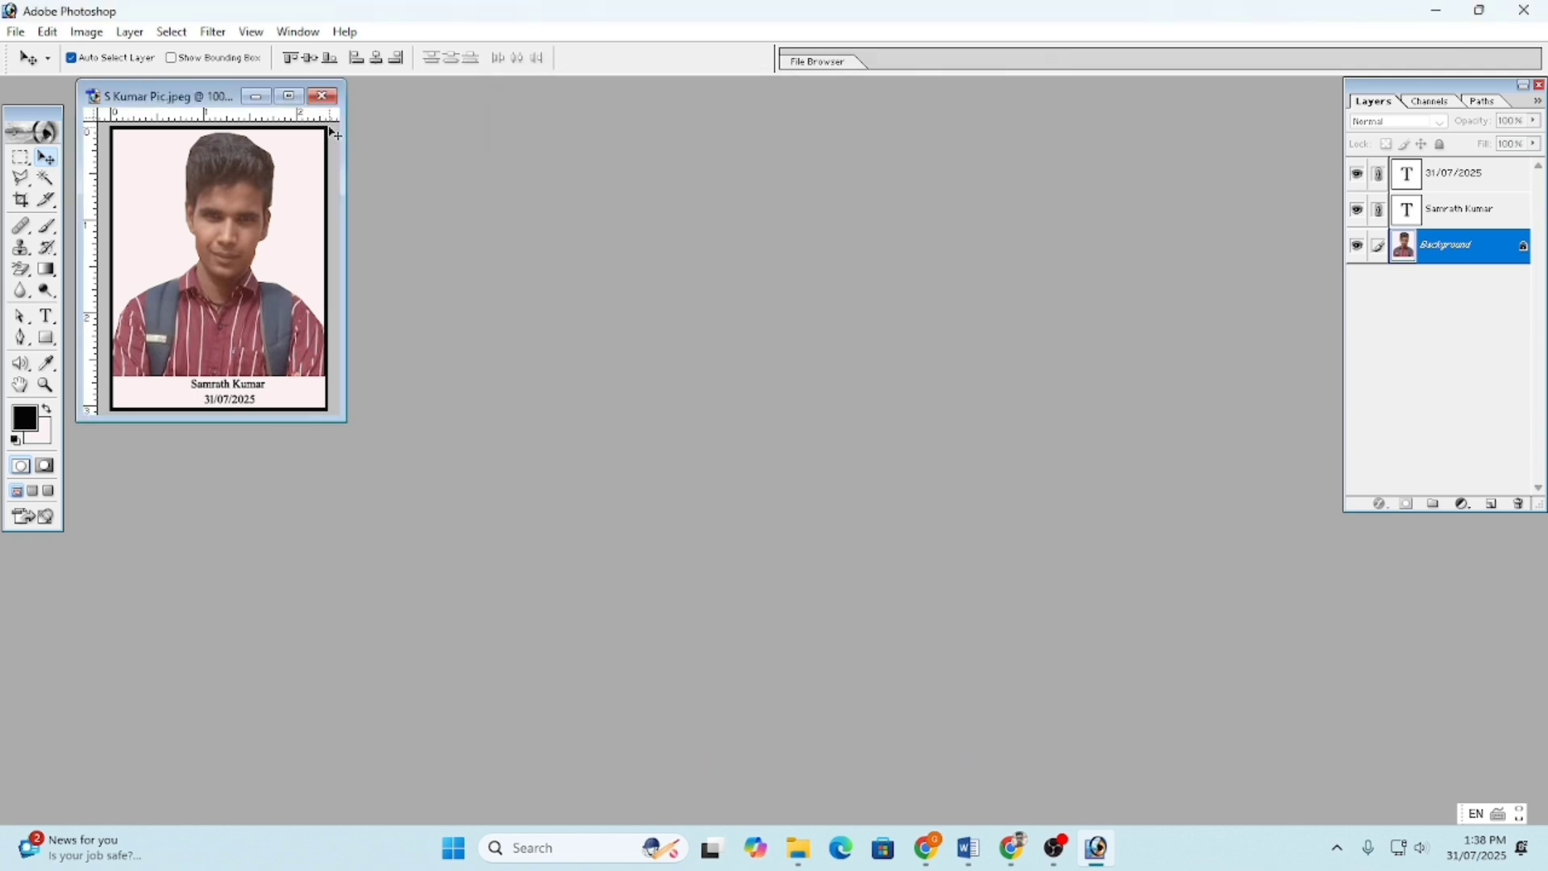
pyautogui.click(289, 96)
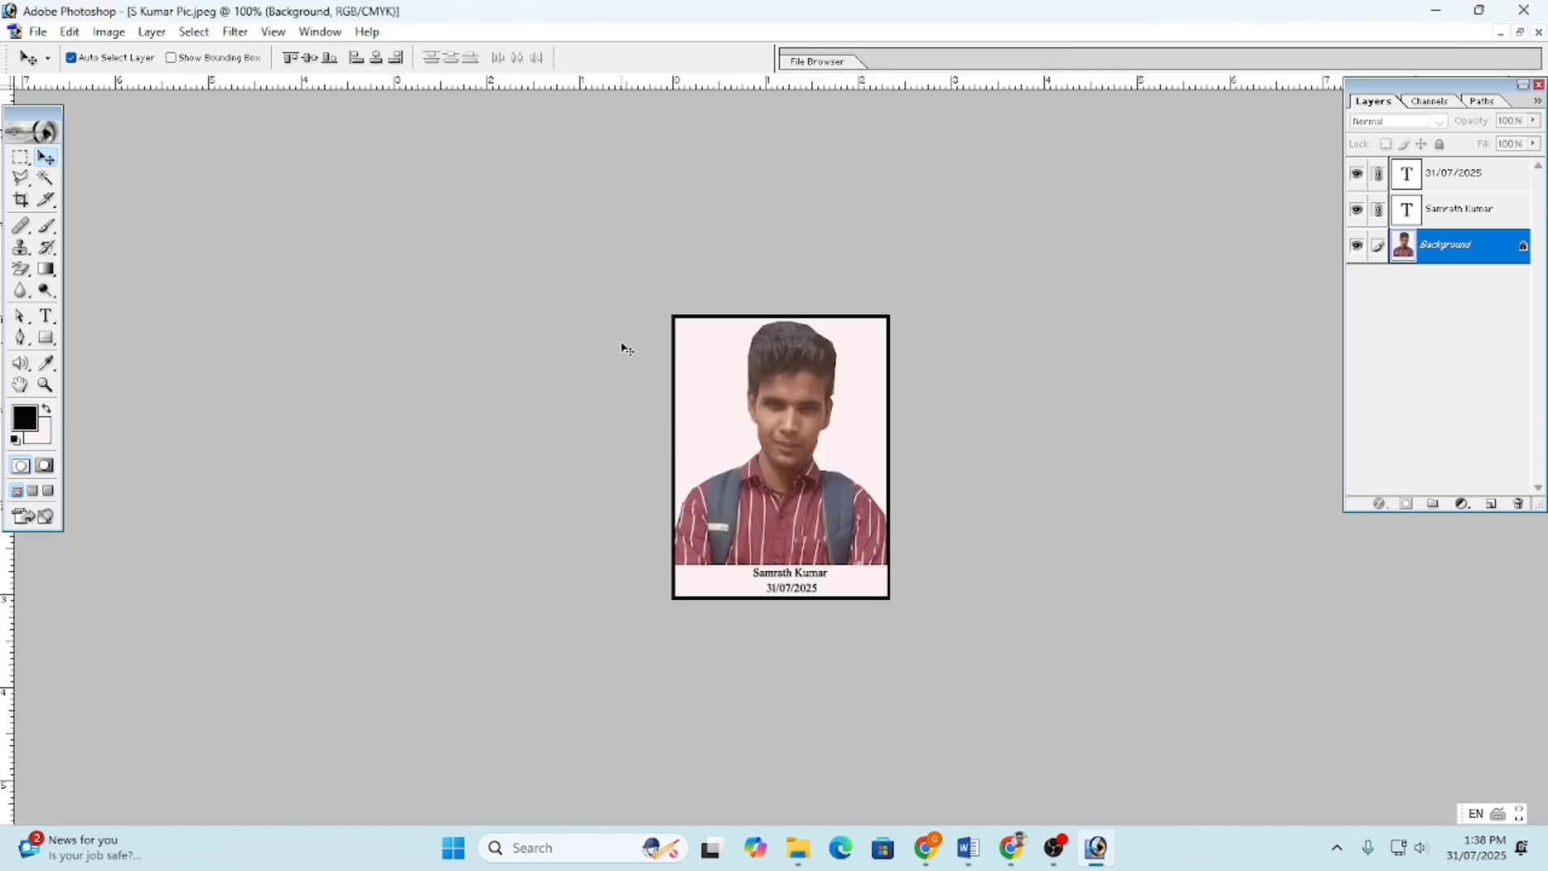
pyautogui.hotkey('ctrl', '+')
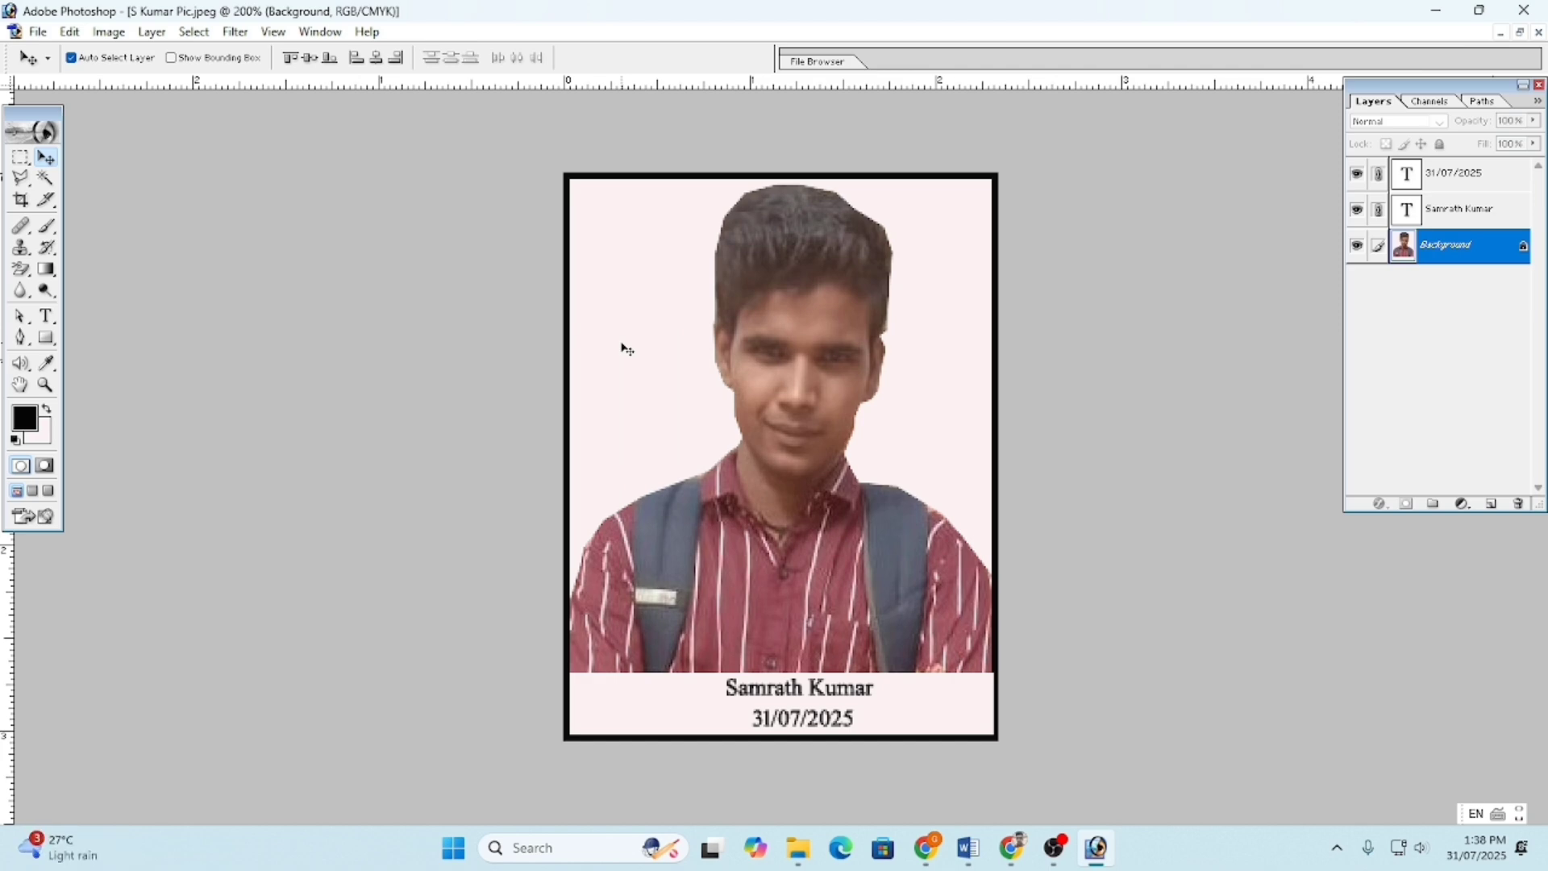
# - Raise the Curves midpoint to brighten midtones, return to 100% zoom, then switch to OBS
pyautogui.hotkey('ctrl', 'm')
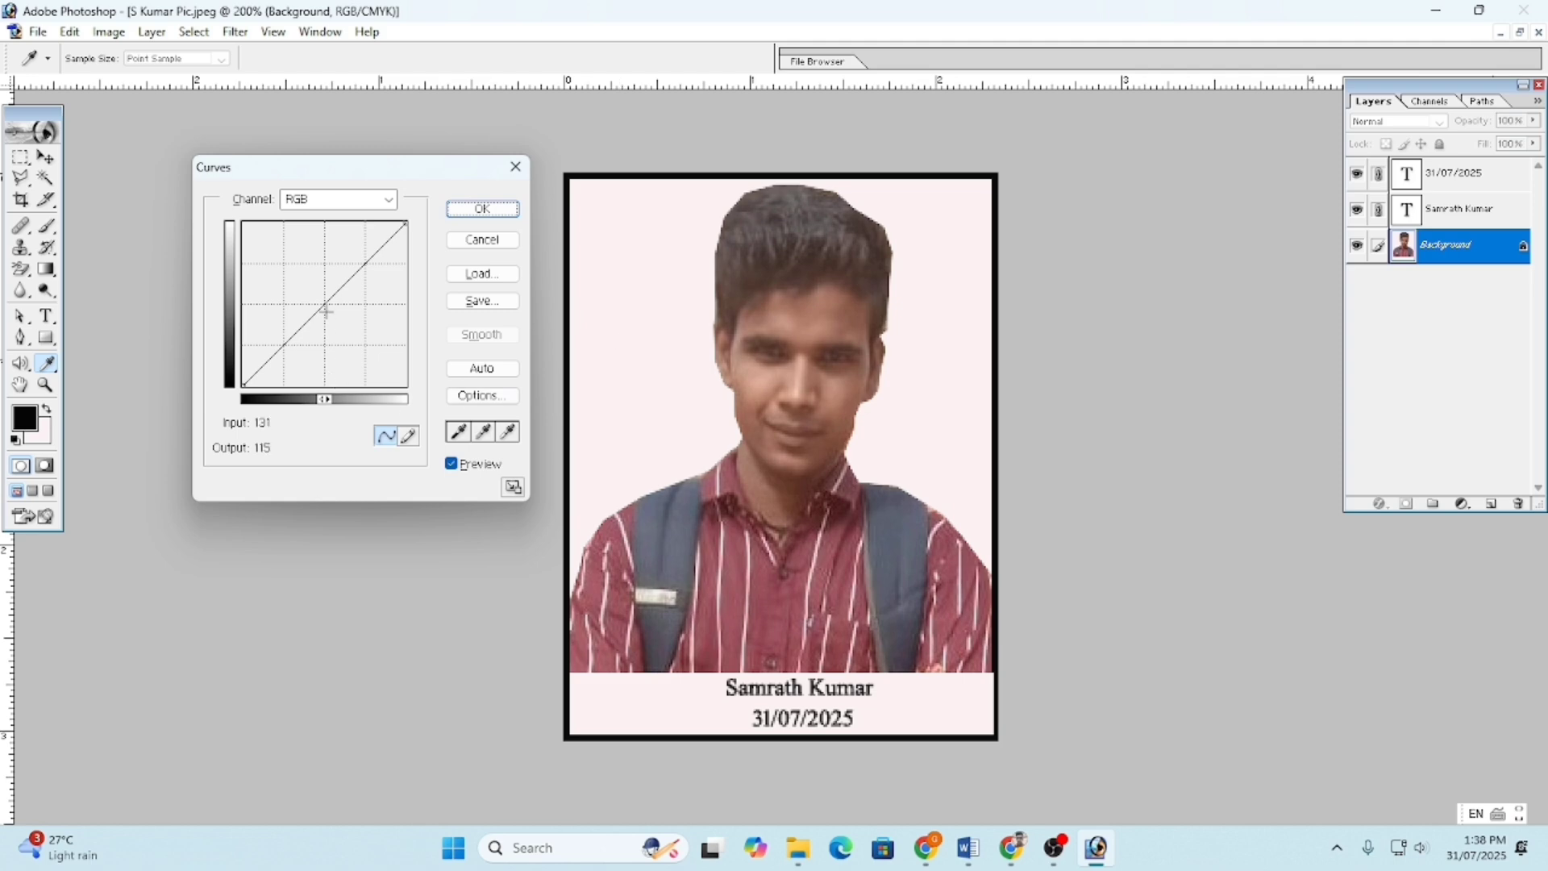
pyautogui.moveTo(313, 317); pyautogui.dragTo(313, 298)
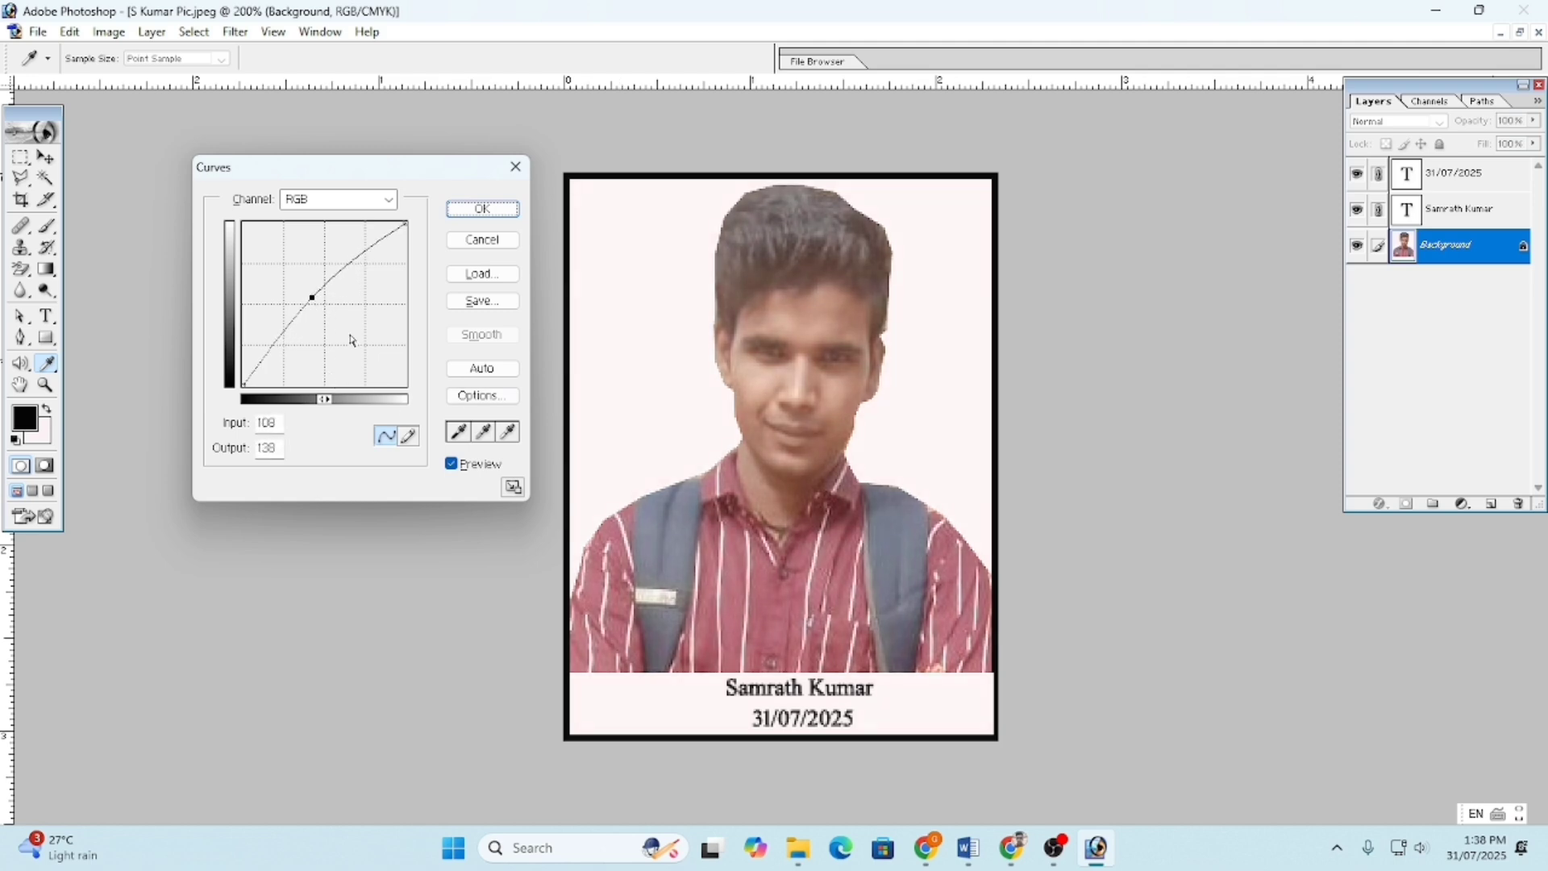
pyautogui.click(482, 209)
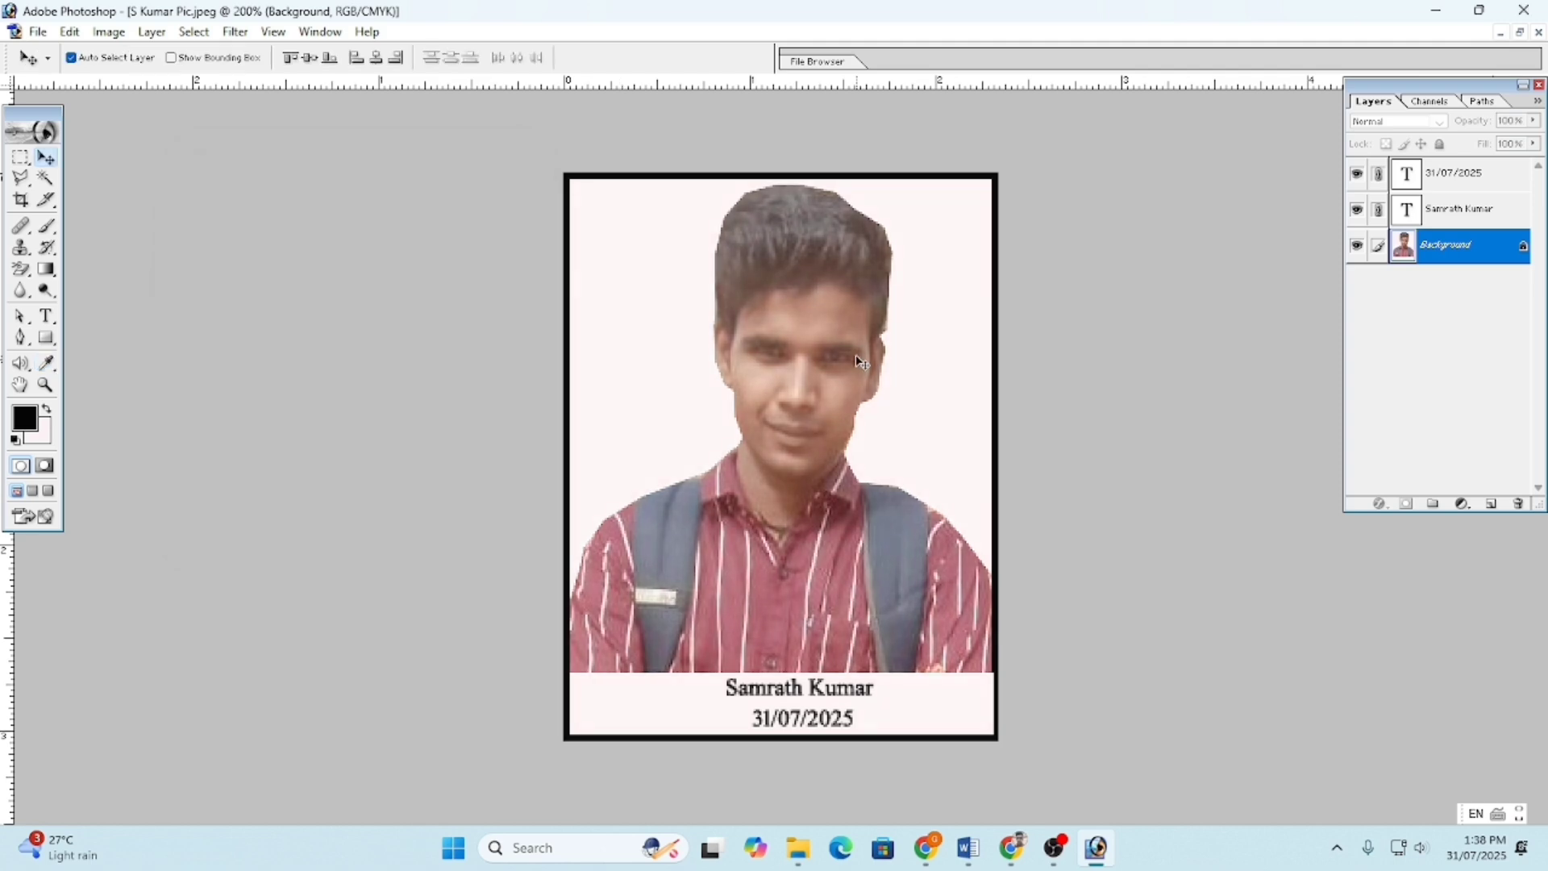
pyautogui.hotkey('ctrl', '-')
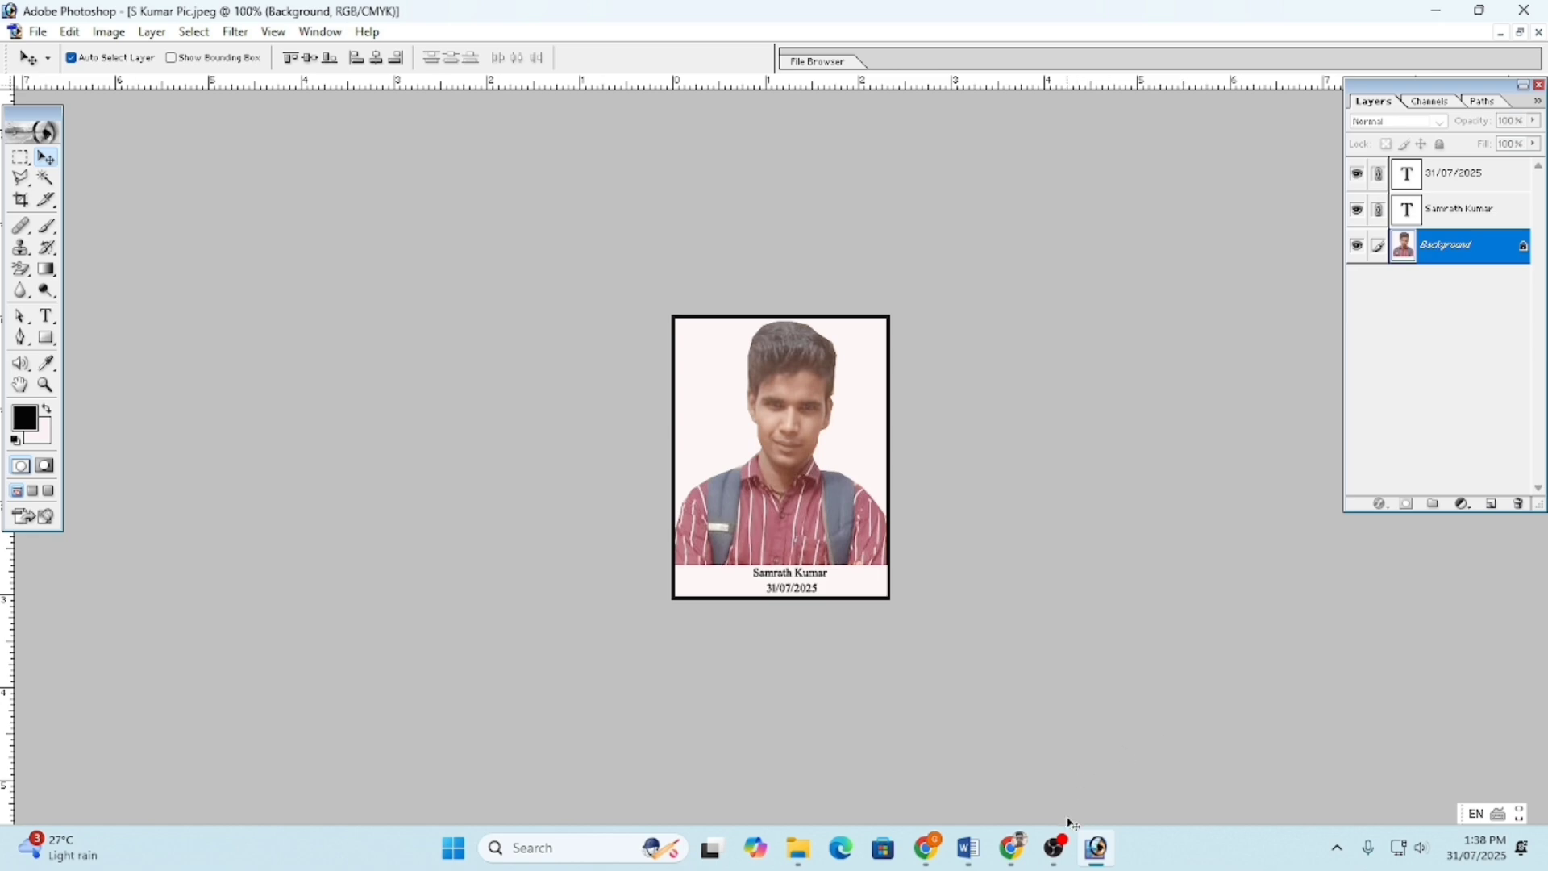
pyautogui.click(1054, 847)
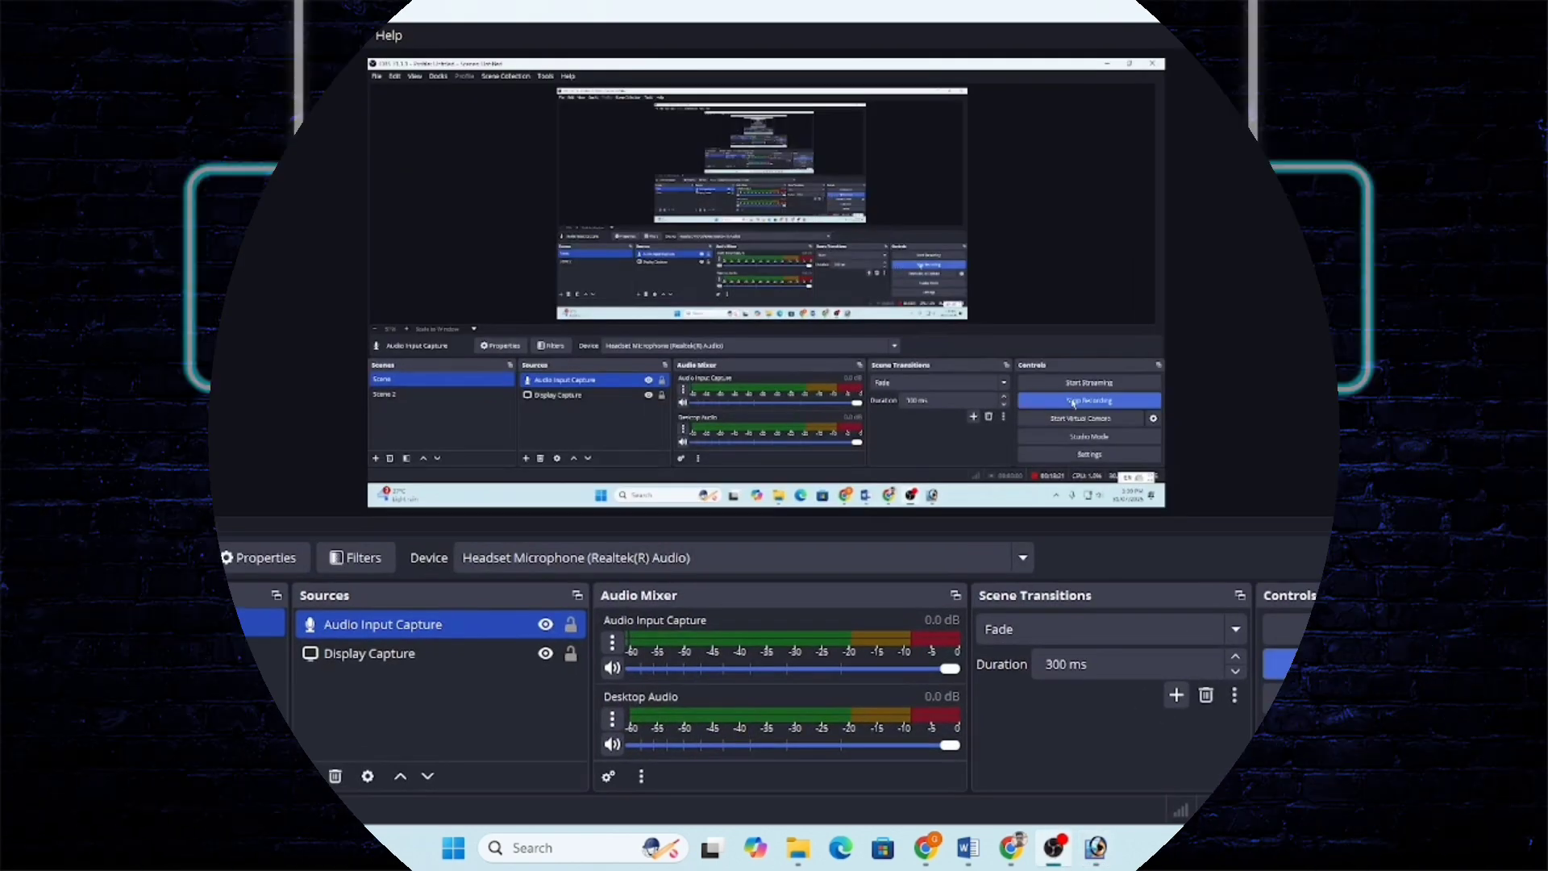